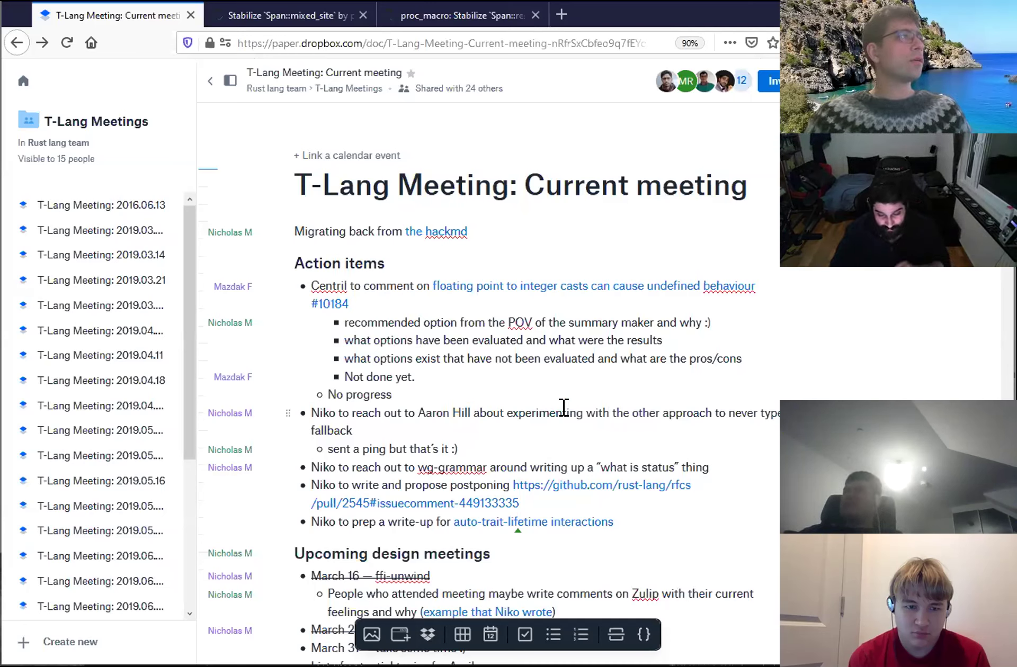
- Close the extra browser tabs, keeping only the current T-Lang meeting document open
{"action": "scroll", "coordinate": [564, 407], "scroll_direction": "down", "scroll_amount": 3}
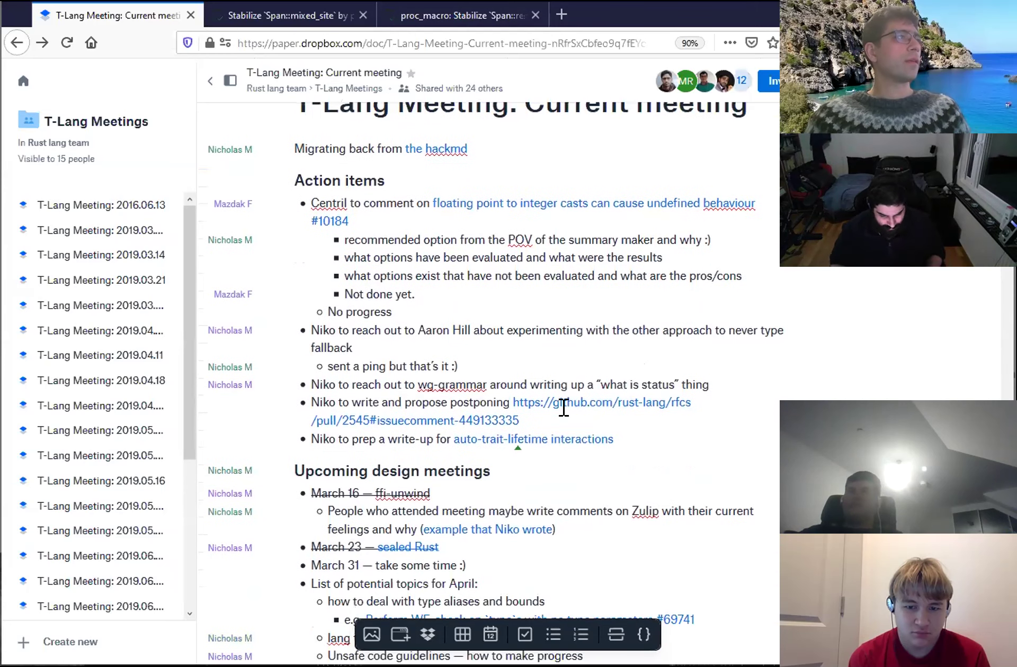
{"action": "left_click", "coordinate": [493, 211]}
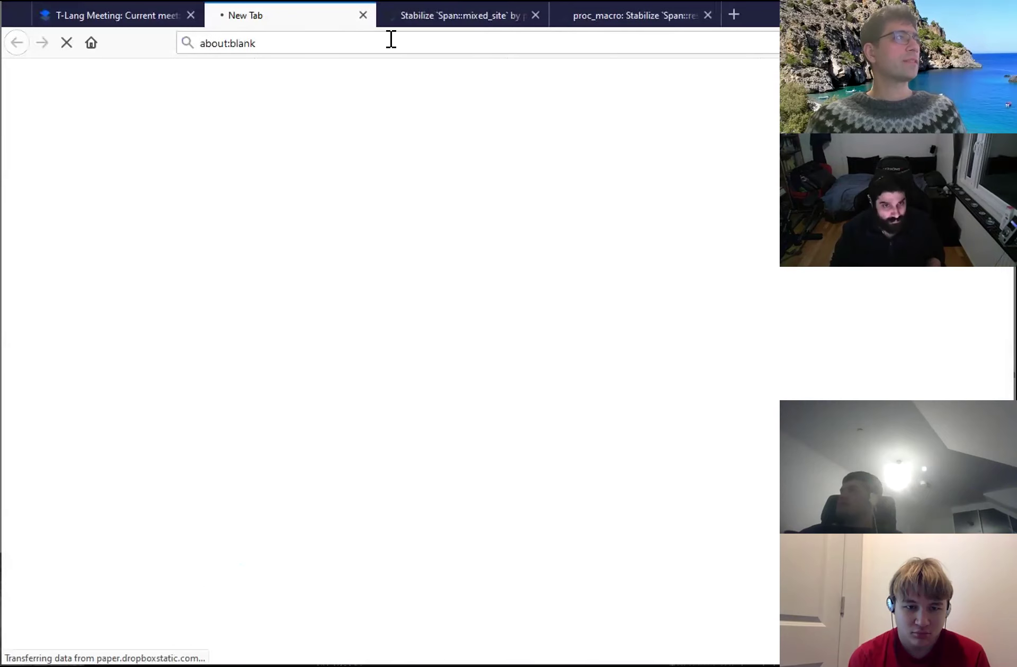
{"action": "left_click", "coordinate": [361, 15]}
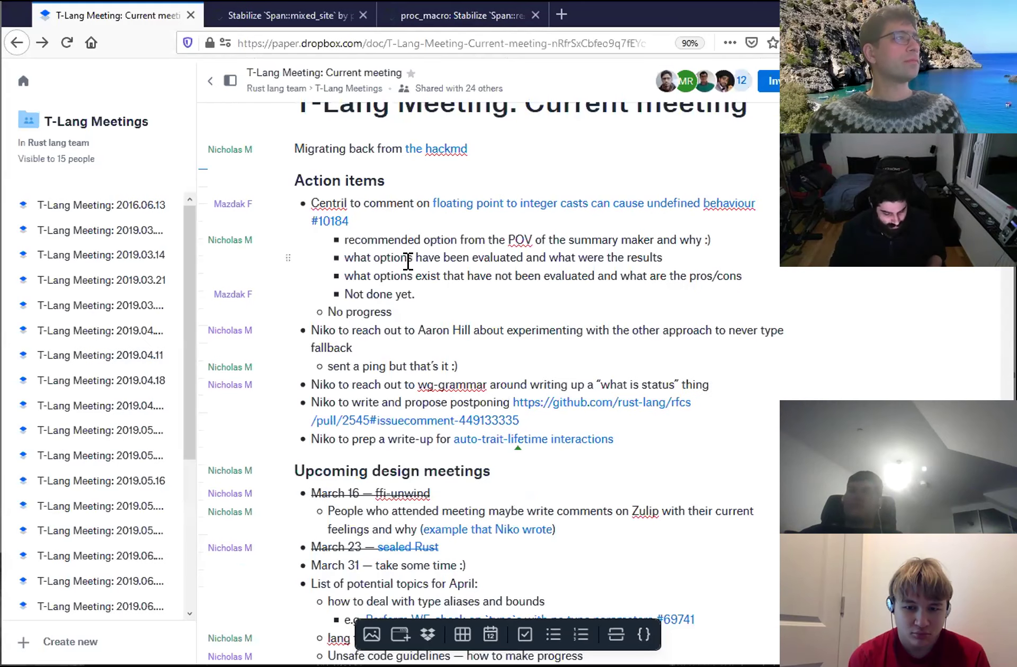
{"action": "left_click", "coordinate": [363, 15]}
{"action": "left_click", "coordinate": [376, 16]}
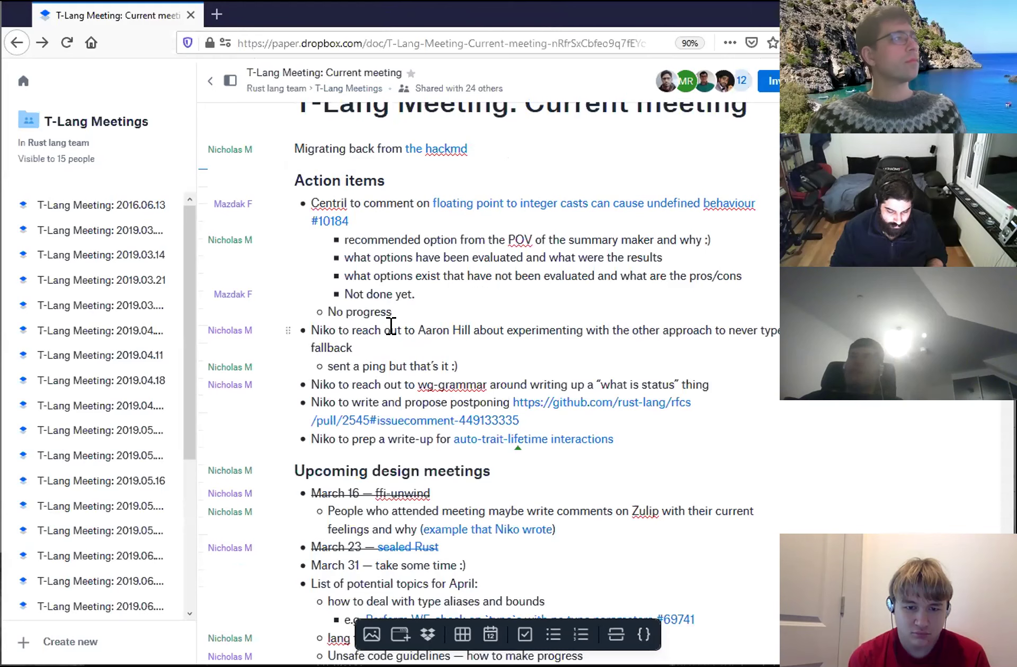
{"action": "left_click_drag", "start_coordinate": [397, 305], "coordinate": [385, 294]}
{"action": "left_click_drag", "start_coordinate": [307, 232], "coordinate": [306, 203]}
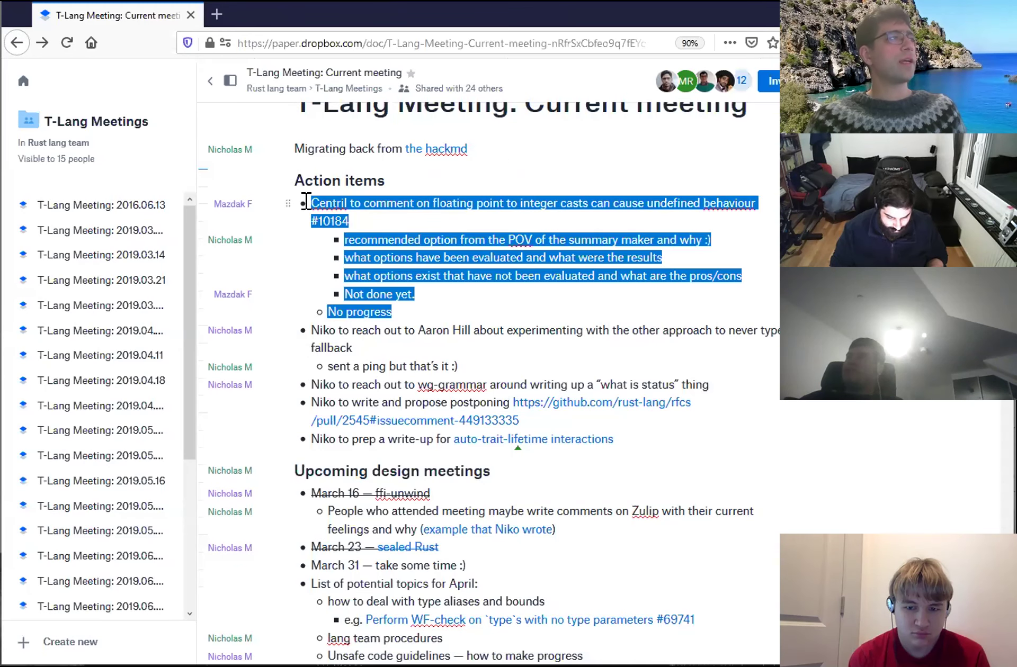
{"action": "left_click", "coordinate": [471, 310]}
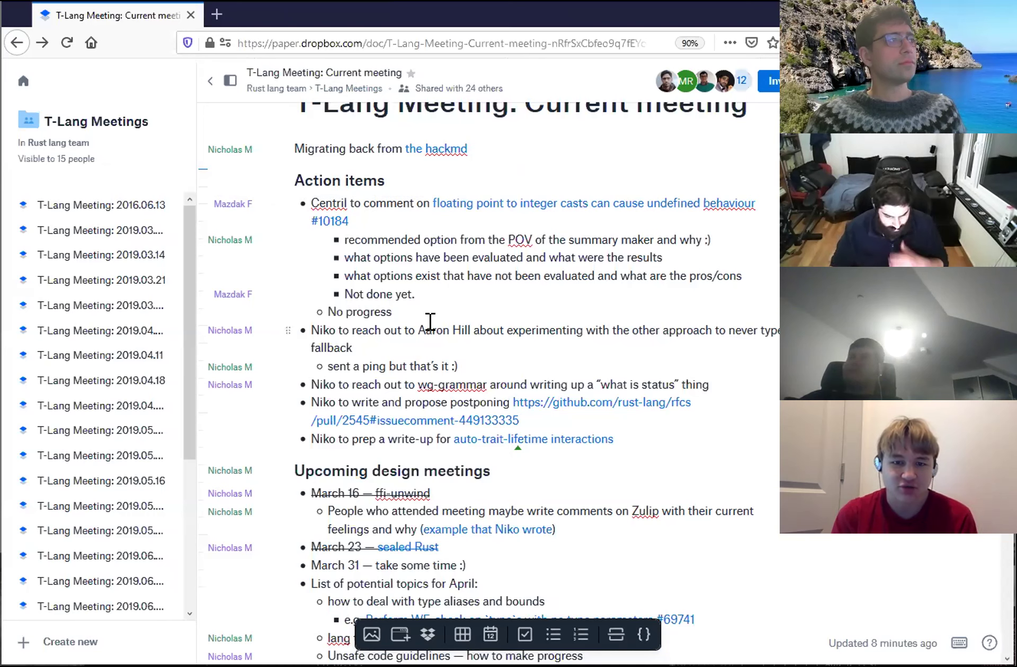
- Strike through the action item about experimenting with the other approach to never type fallback, including its sub-item
{"action": "left_click_drag", "start_coordinate": [463, 365], "coordinate": [306, 330]}
{"action": "left_click", "coordinate": [248, 305]}
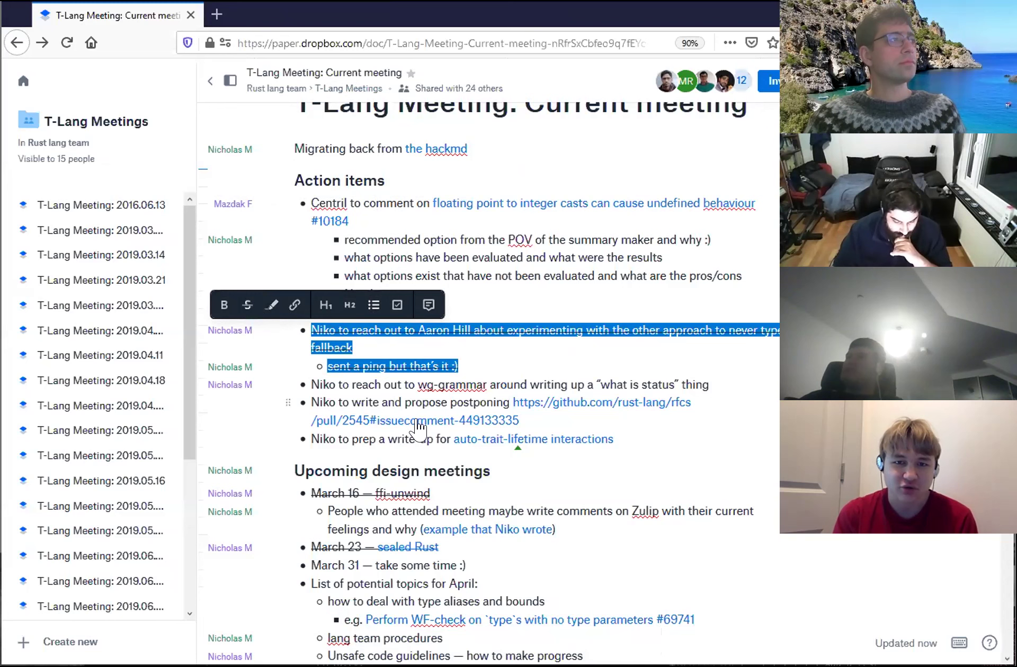
{"action": "left_click", "coordinate": [361, 383]}
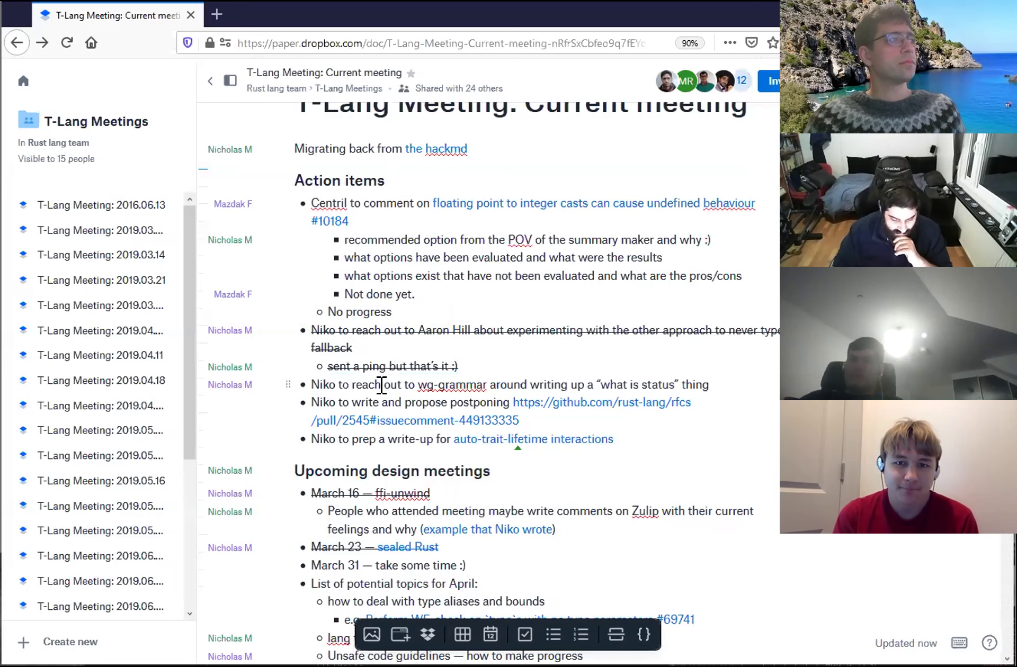
- Review the remaining action items and the upcoming design meetings, including the list of potential topics for April
{"action": "scroll", "coordinate": [384, 385], "scroll_direction": "down", "scroll_amount": 3}
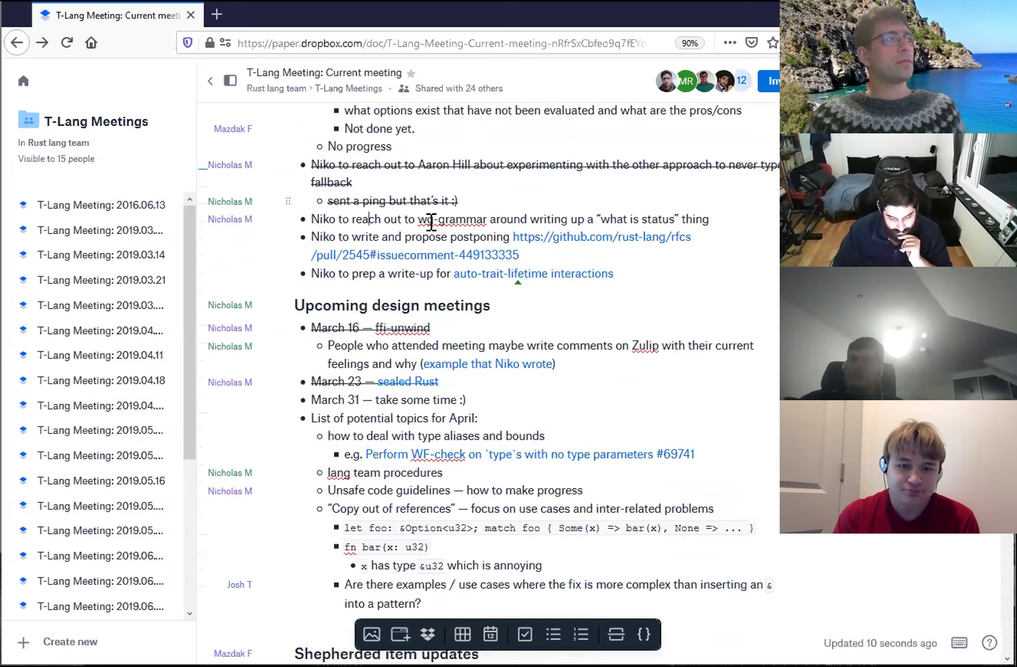
{"action": "scroll", "coordinate": [432, 222], "scroll_direction": "up", "scroll_amount": 1}
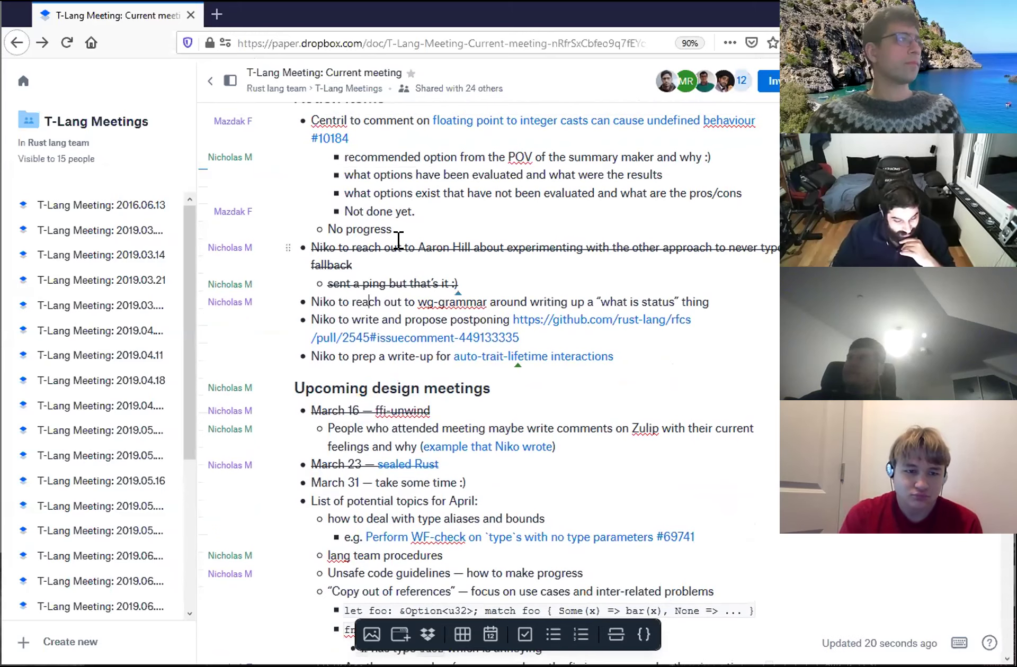
{"action": "left_click_drag", "start_coordinate": [495, 284], "coordinate": [327, 241]}
{"action": "left_click", "coordinate": [356, 341]}
{"action": "key", "text": "ctrl+w"}
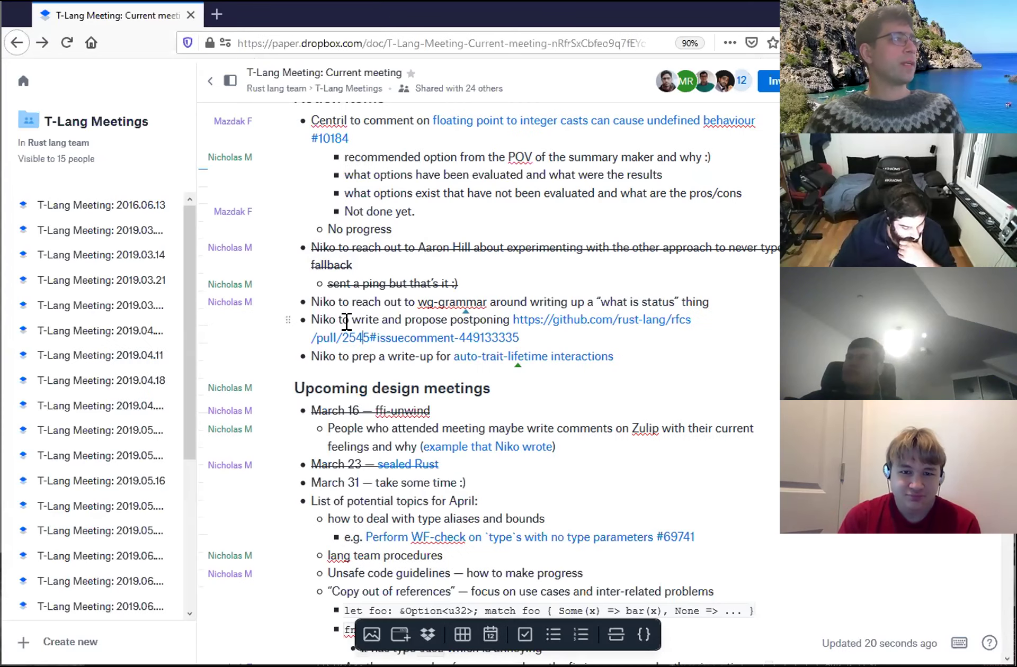
{"action": "scroll", "coordinate": [347, 321], "scroll_direction": "down", "scroll_amount": 5}
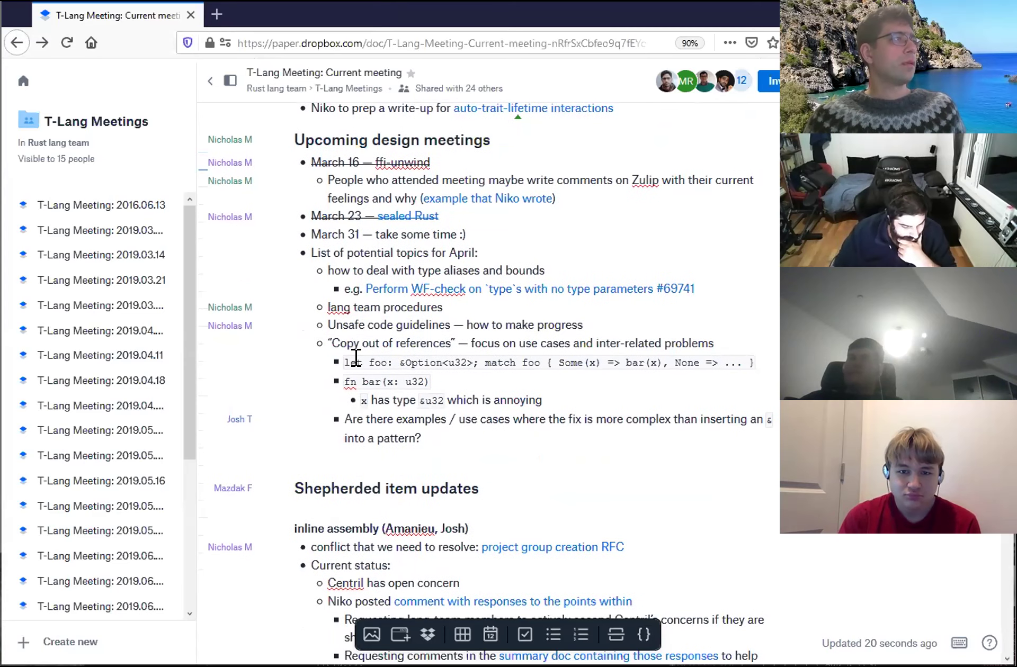
{"action": "left_click", "coordinate": [491, 247]}
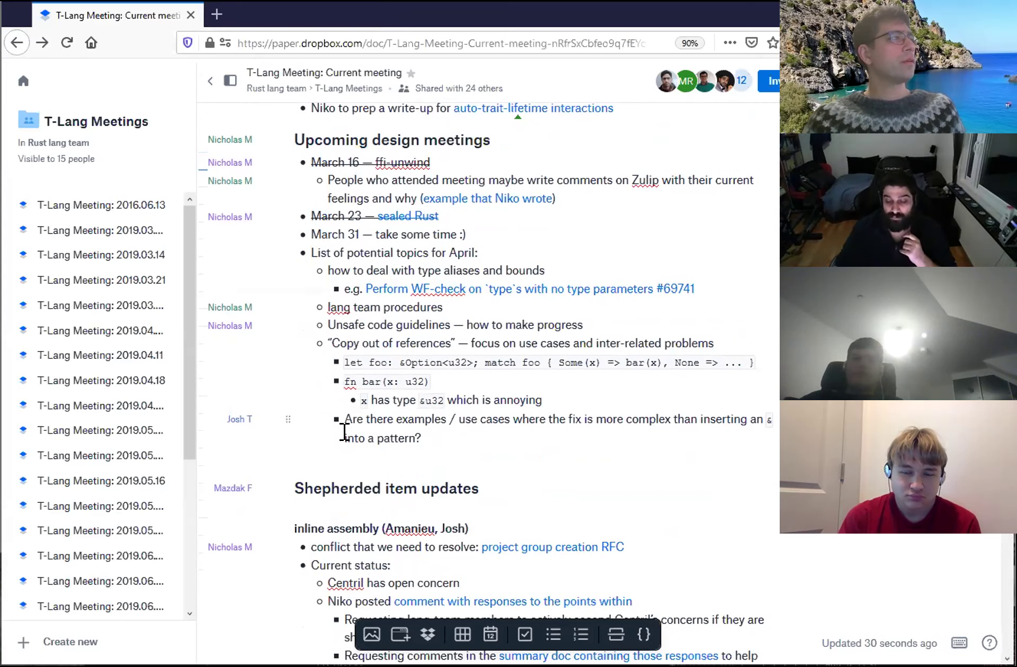
{"action": "scroll", "coordinate": [344, 431], "scroll_direction": "down", "scroll_amount": 3}
{"action": "scroll", "coordinate": [344, 432], "scroll_direction": "up", "scroll_amount": 3}
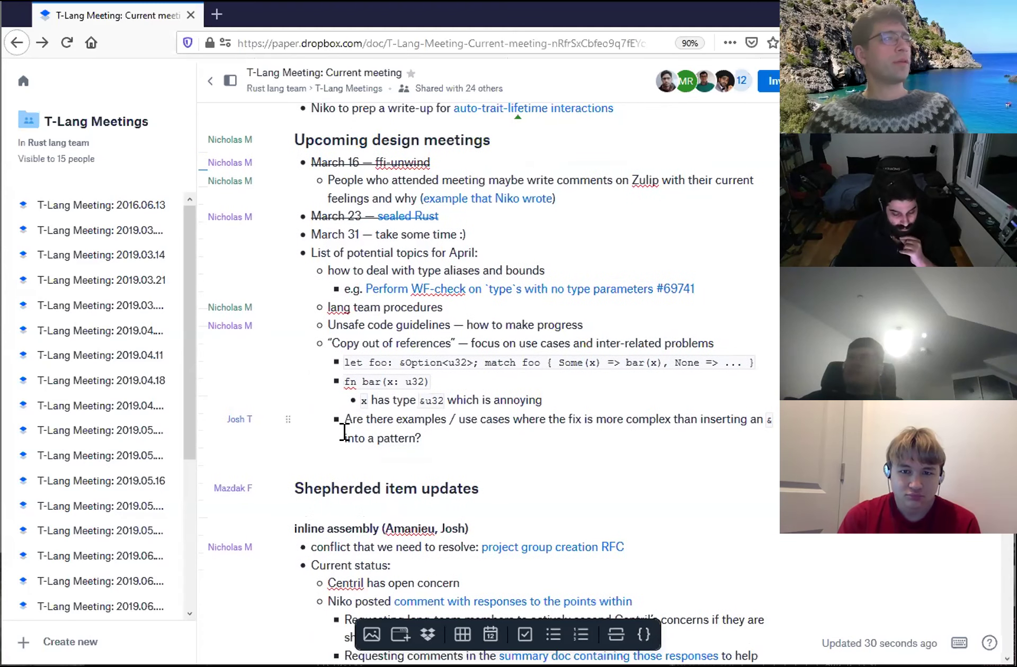
{"action": "scroll", "coordinate": [344, 432], "scroll_direction": "down", "scroll_amount": 3}
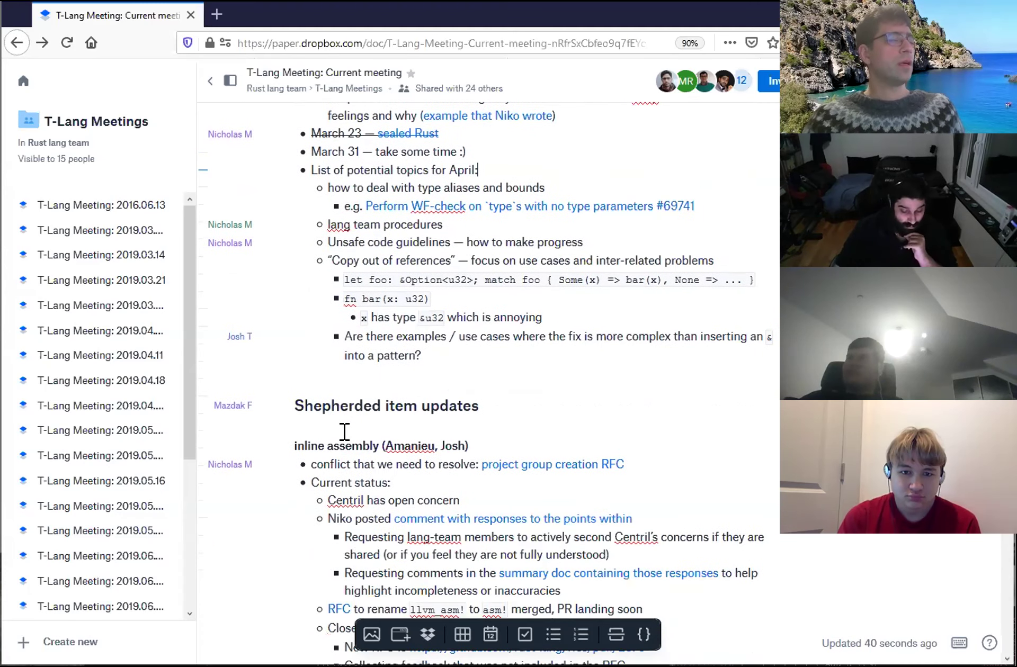
- Review the shepherded item updates on inline assembly and safe transmute
{"action": "scroll", "coordinate": [344, 431], "scroll_direction": "down", "scroll_amount": 6}
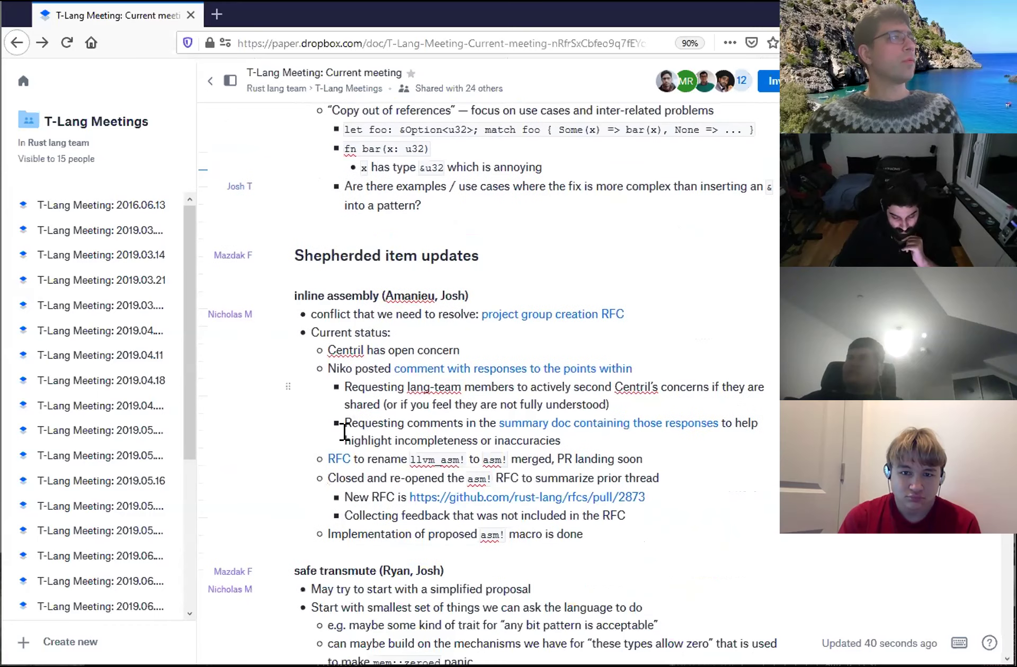
{"action": "scroll", "coordinate": [344, 432], "scroll_direction": "down", "scroll_amount": 3}
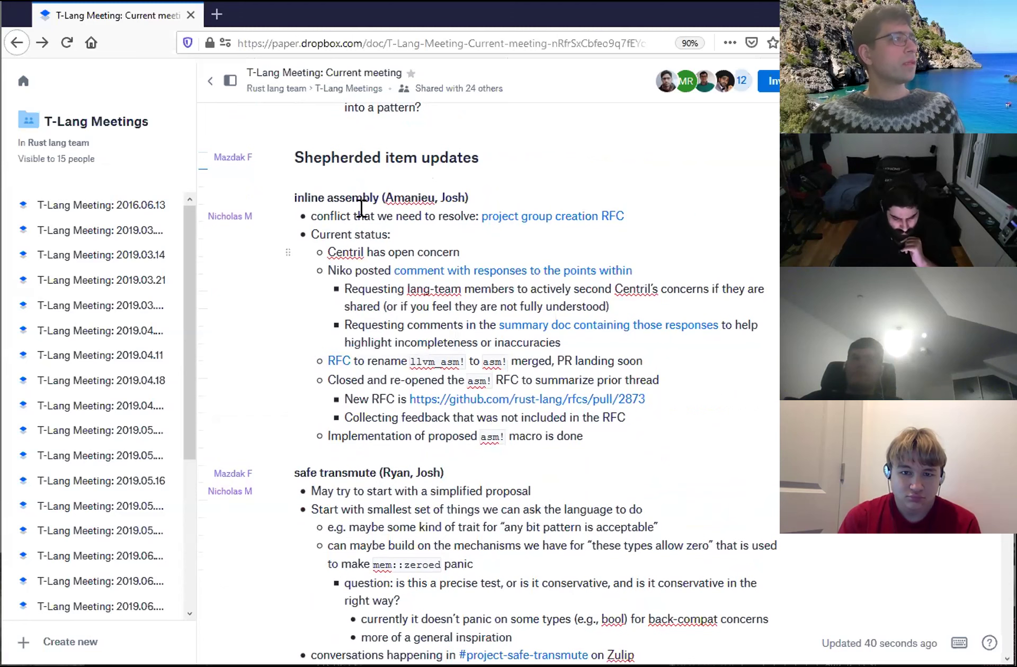
{"action": "scroll", "coordinate": [369, 241], "scroll_direction": "up", "scroll_amount": 5}
{"action": "scroll", "coordinate": [369, 245], "scroll_direction": "down", "scroll_amount": 2}
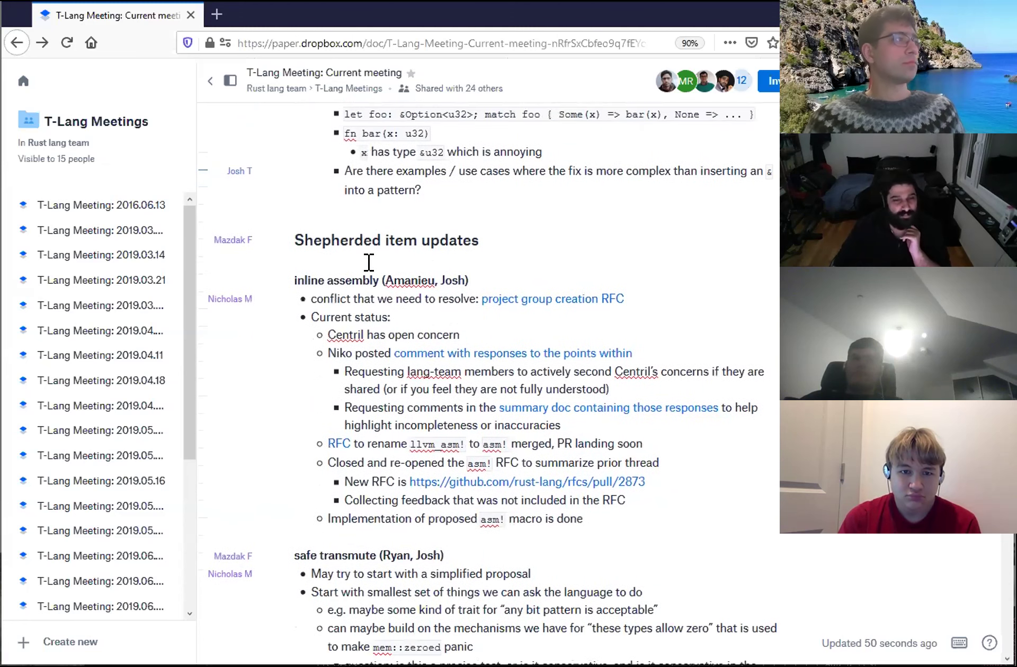
{"action": "scroll", "coordinate": [368, 365], "scroll_direction": "down", "scroll_amount": 3}
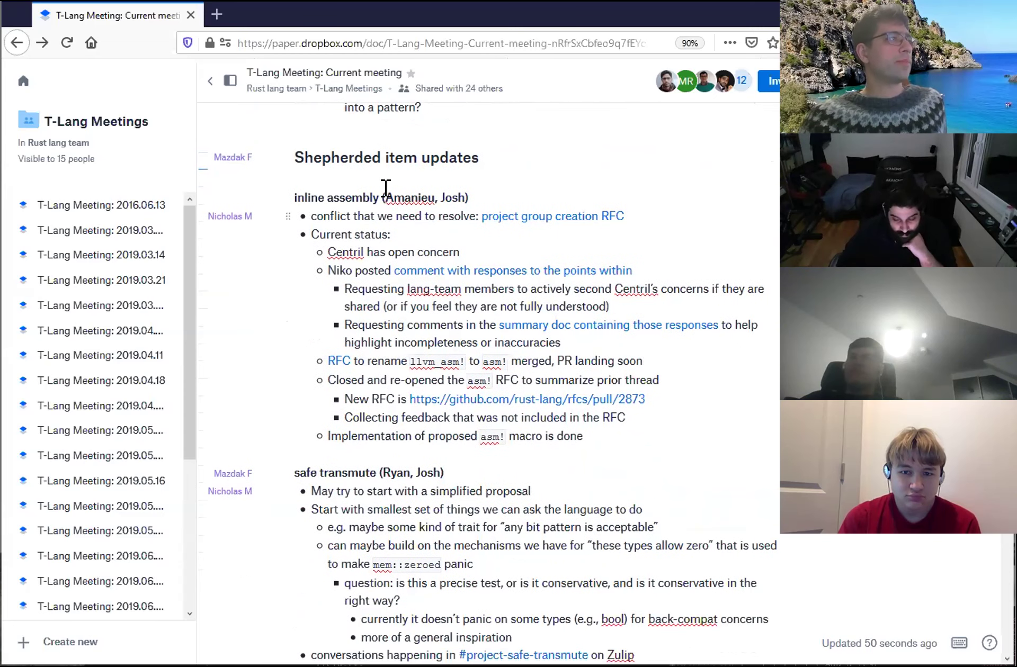
{"action": "scroll", "coordinate": [392, 445], "scroll_direction": "down", "scroll_amount": 3}
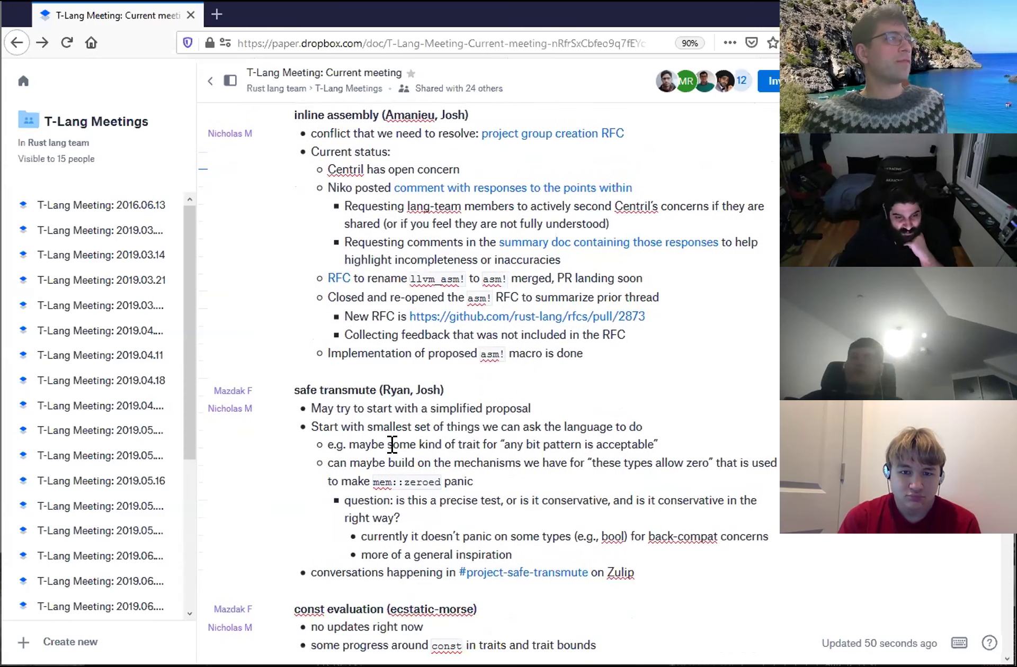
{"action": "scroll", "coordinate": [392, 445], "scroll_direction": "down", "scroll_amount": 3}
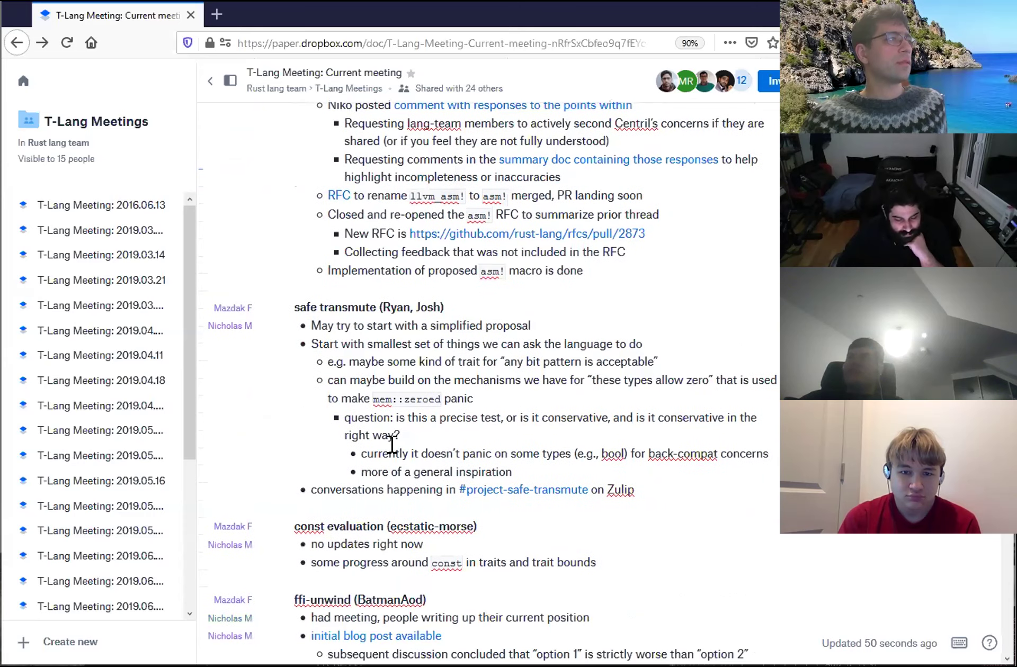
{"action": "scroll", "coordinate": [391, 445], "scroll_direction": "down", "scroll_amount": 3}
{"action": "scroll", "coordinate": [392, 445], "scroll_direction": "up", "scroll_amount": 3}
{"action": "scroll", "coordinate": [392, 444], "scroll_direction": "up", "scroll_amount": 3}
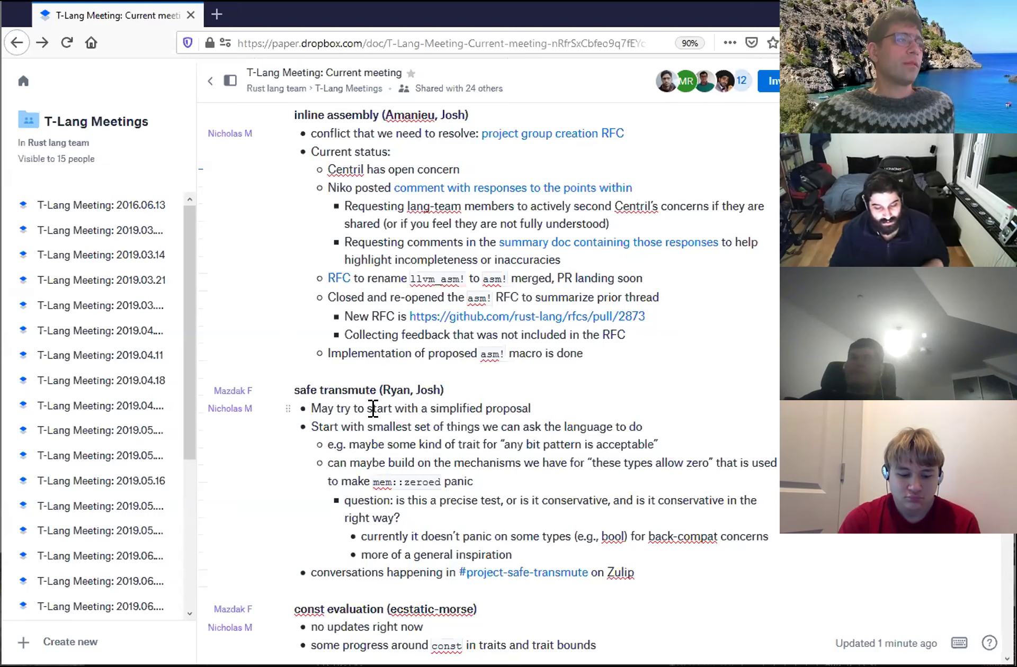
- Under safe transmute, add the bullet '2020-04-02: [first name] believes (but hasn't had time to check) that current plans are working towards a “much reduced” proposal, will update'
{"action": "scroll", "coordinate": [376, 410], "scroll_direction": "down", "scroll_amount": 2}
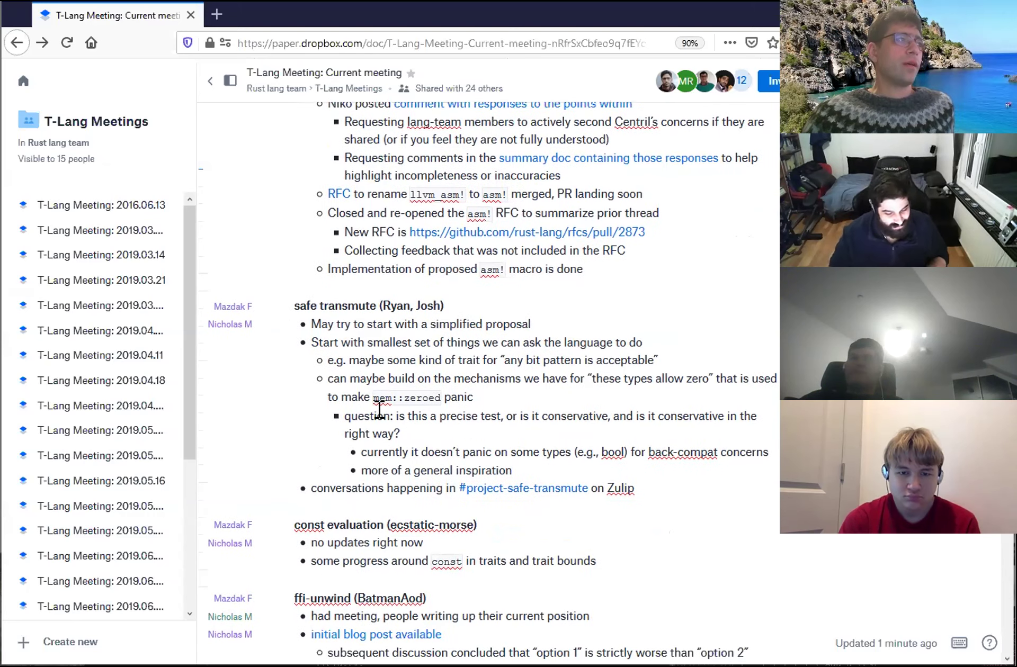
{"action": "scroll", "coordinate": [379, 409], "scroll_direction": "down", "scroll_amount": 4}
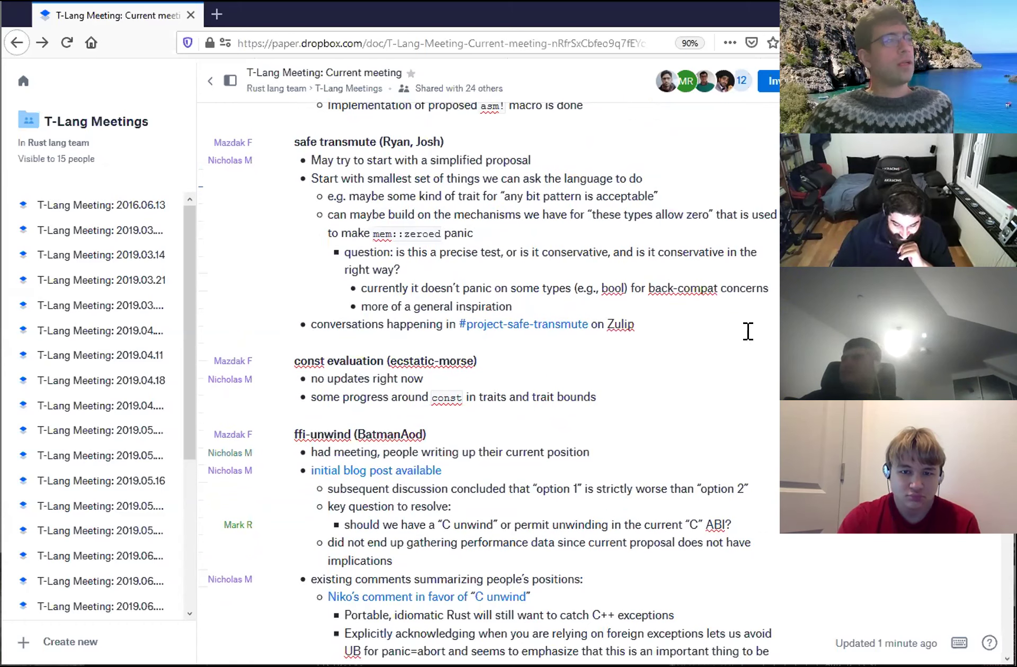
{"action": "left_click", "coordinate": [688, 333]}
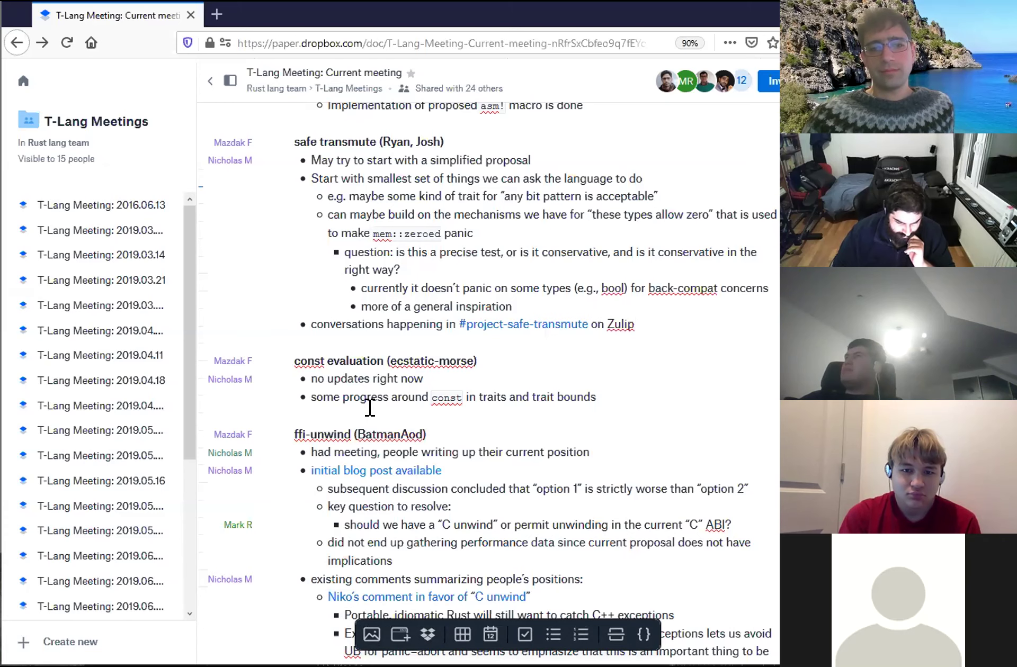
{"action": "scroll", "coordinate": [370, 408], "scroll_direction": "down", "scroll_amount": 3}
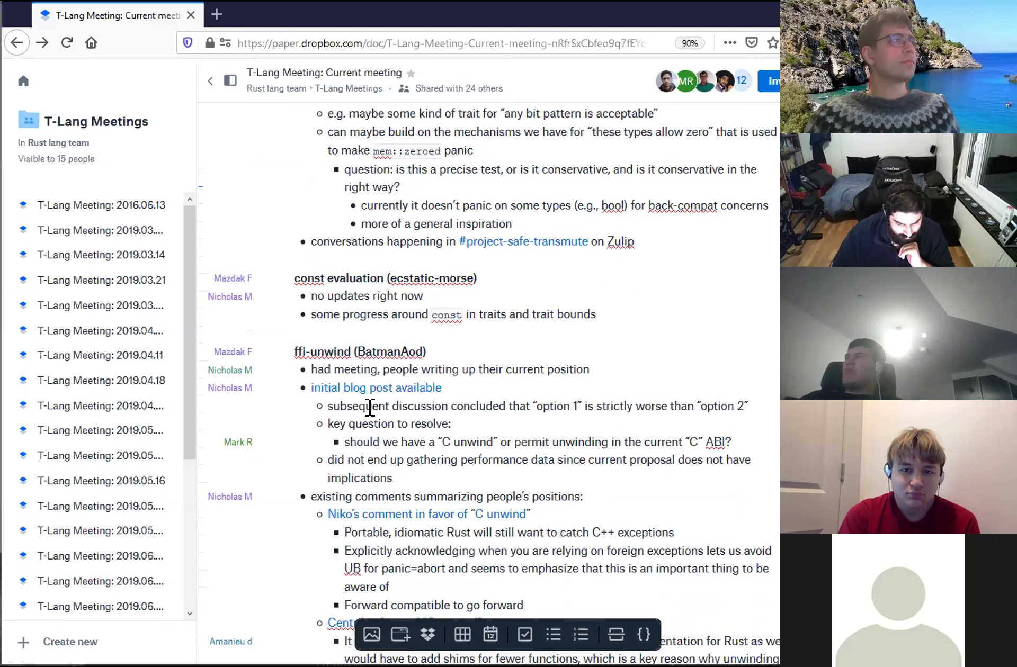
{"action": "key", "text": "Return"}
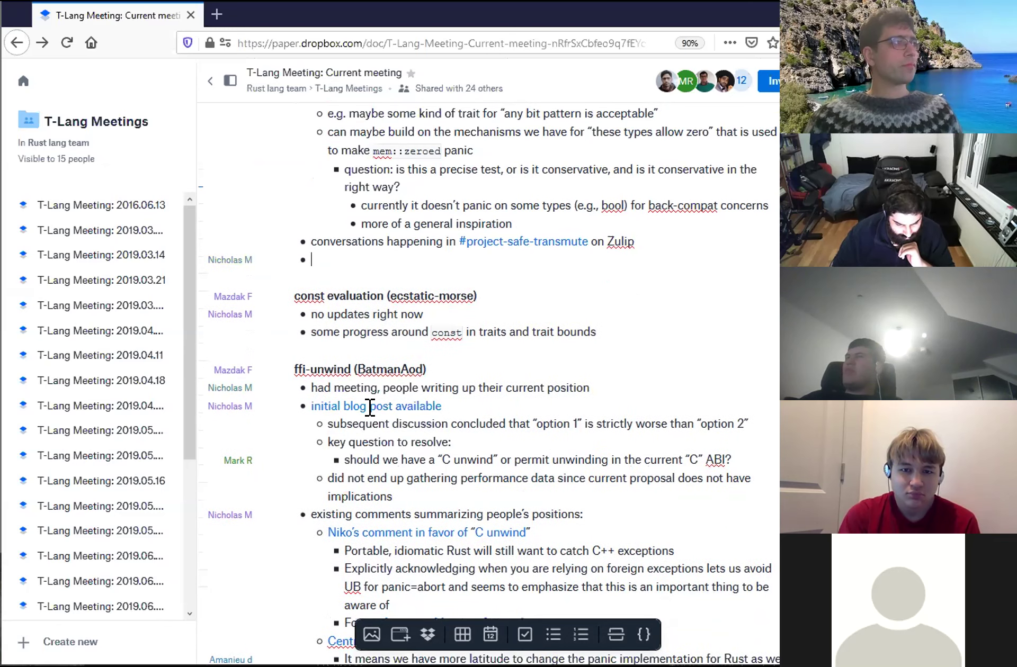
{"action": "type", "text": "2020-04-"}
{"action": "type", "text": "02: Josh"}
{"action": "type", "text": " believes (but hasn't had time to check) that cur"}
{"action": "type", "text": "rent plans are working towar"}
{"action": "type", "text": "ds a “mc"}
{"action": "type", "text": "ch reduced"}
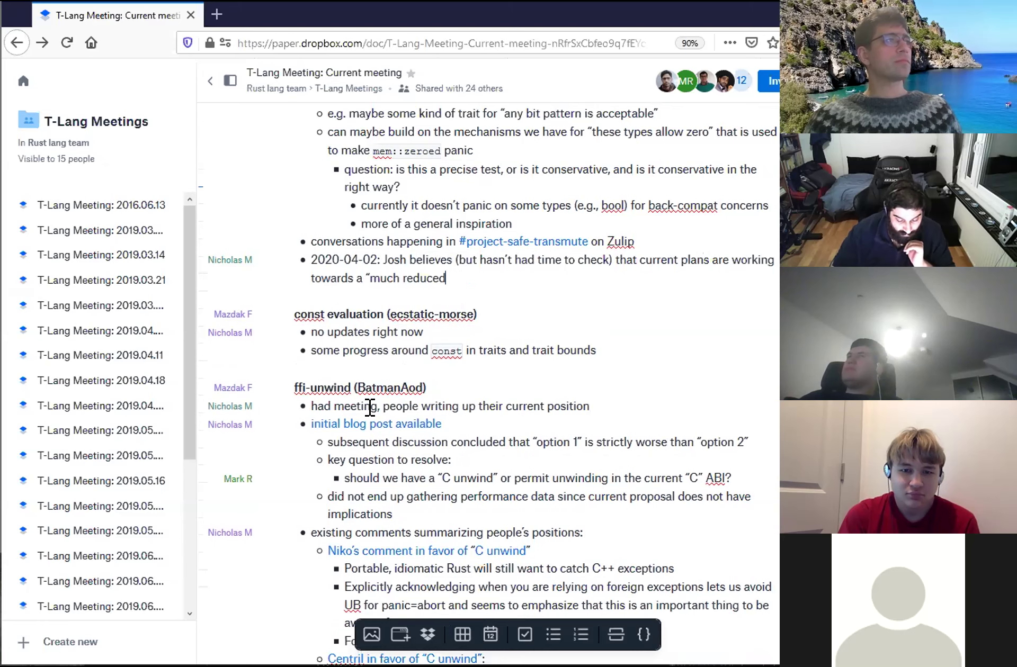
{"action": "type", "text": "” proposal, will update"}
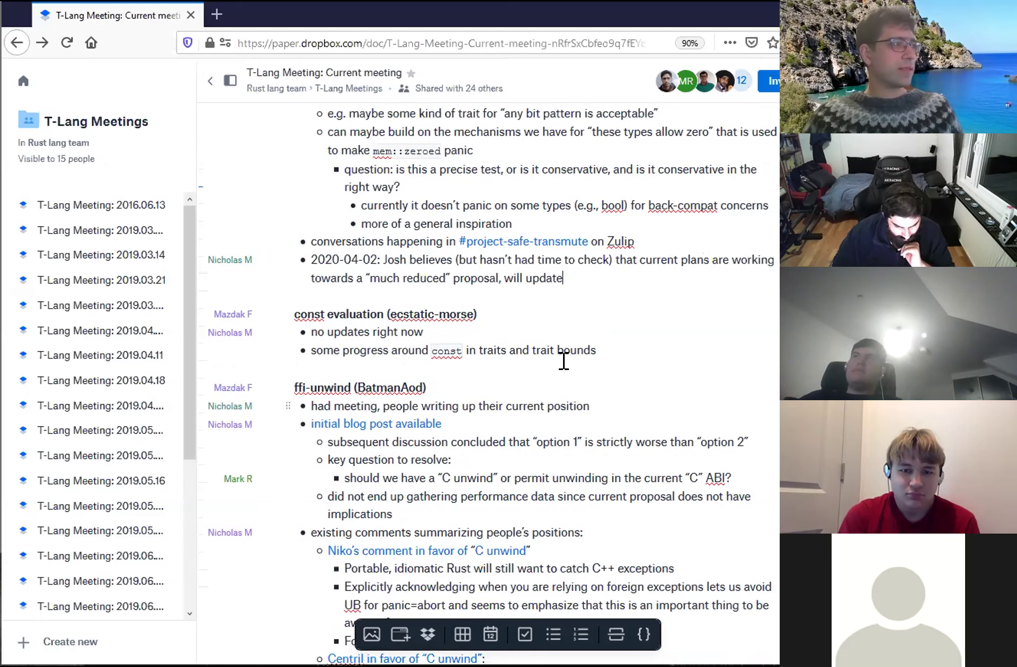
- Under ffi-unwind, add the date '2020-04-02:' in front of the 'Current status:' bullet
{"action": "scroll", "coordinate": [572, 334], "scroll_direction": "down", "scroll_amount": 2}
{"action": "left_click", "coordinate": [607, 265]}
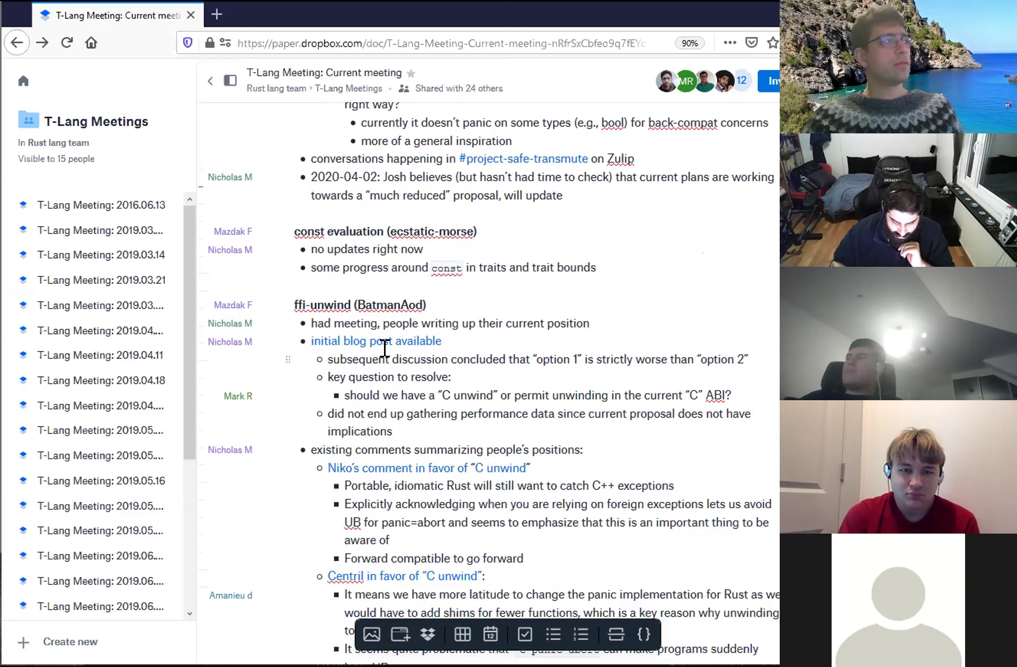
{"action": "scroll", "coordinate": [490, 357], "scroll_direction": "down", "scroll_amount": 3}
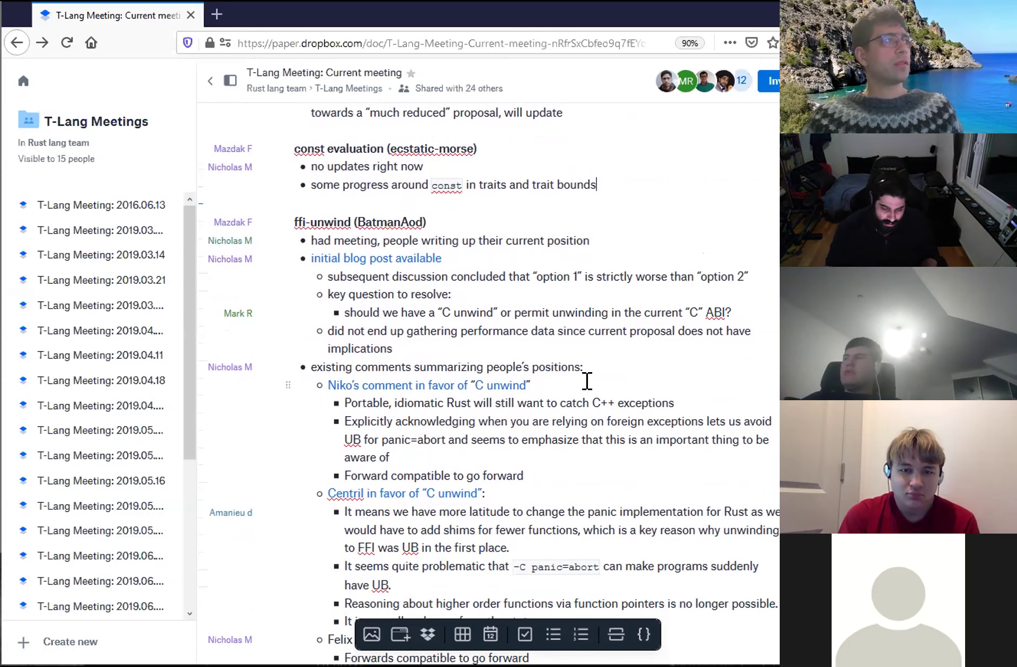
{"action": "scroll", "coordinate": [587, 380], "scroll_direction": "down", "scroll_amount": 3}
{"action": "scroll", "coordinate": [587, 380], "scroll_direction": "down", "scroll_amount": 8}
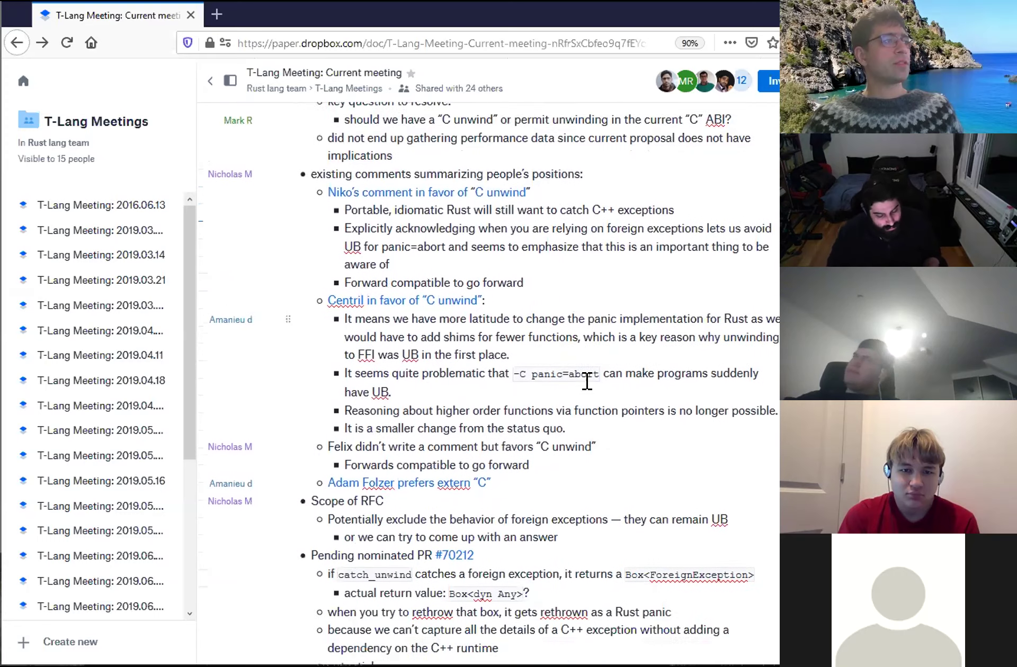
{"action": "scroll", "coordinate": [587, 380], "scroll_direction": "down", "scroll_amount": 14}
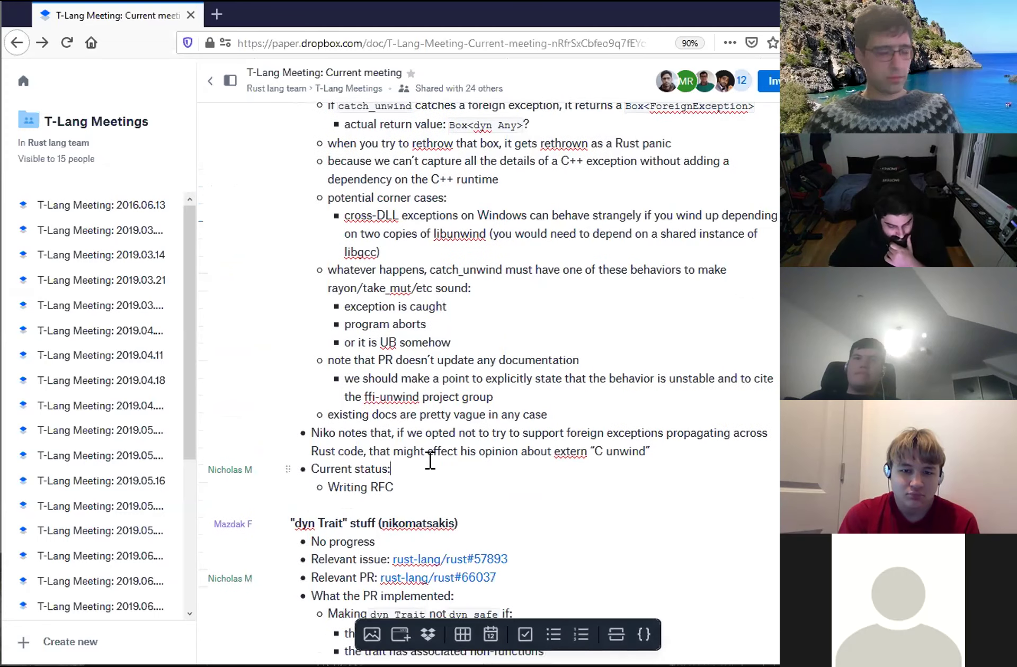
{"action": "key", "text": "Home"}
{"action": "type", "text": "2020-"}
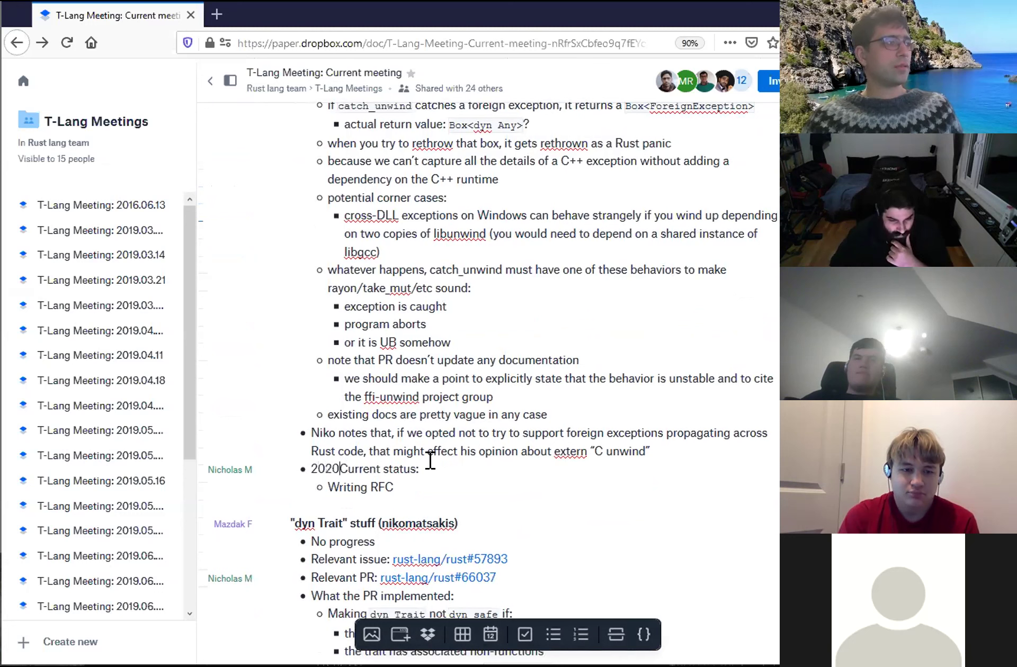
{"action": "type", "text": "04-02:"}
- Remove 'Current status:' to merge the sub-bullet into the dated ffi-unwind bullet, and reword it as 'Working towards RFC'
{"action": "key", "text": "shift+Down"}
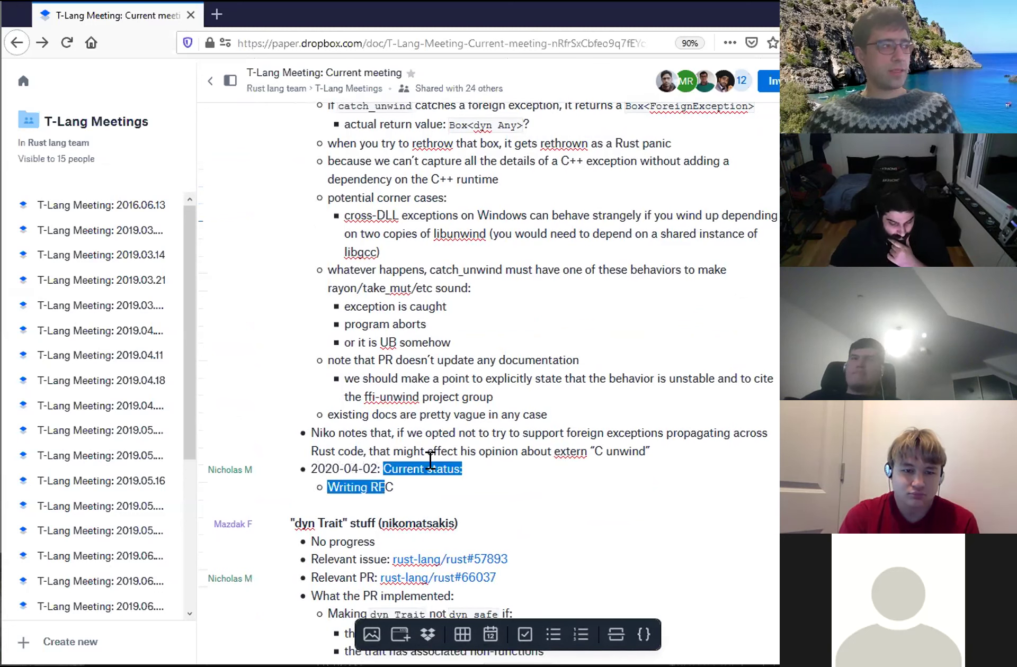
{"action": "key", "text": "shift+Left"}
{"action": "key", "text": "shift+Left"}
{"action": "key", "text": "shift+Left"}
{"action": "key", "text": "shift+Left"}
{"action": "key", "text": "shift+Left"}
{"action": "key", "text": "shift+Left"}
{"action": "key", "text": "shift+Left"}
{"action": "key", "text": "shift+Left"}
{"action": "key", "text": "shift+Left"}
{"action": "key", "text": "shift+Left"}
{"action": "key", "text": "shift+Left"}
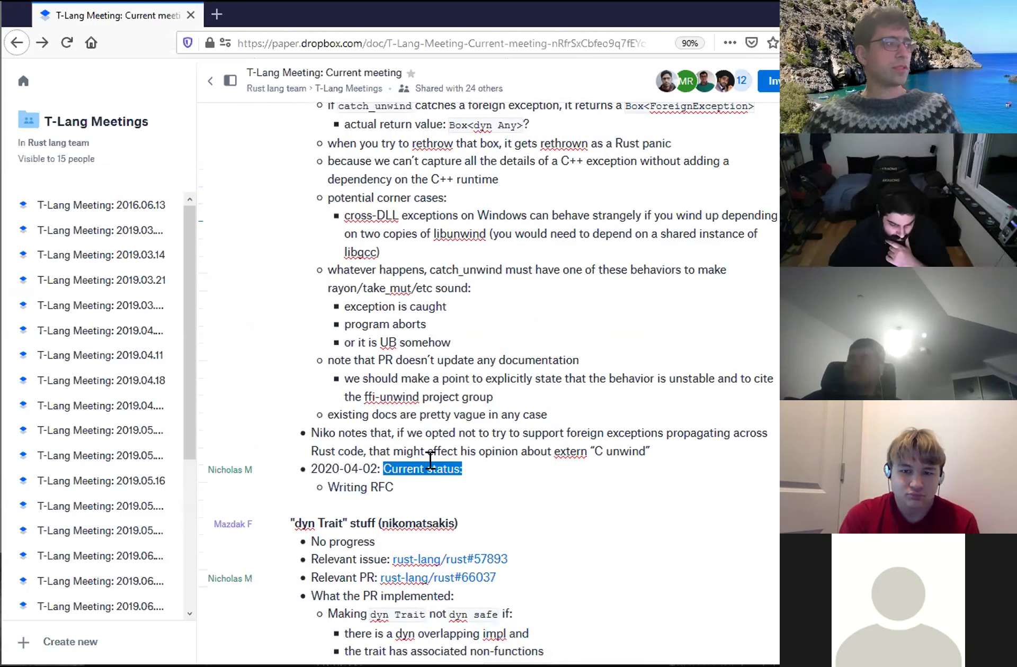
{"action": "key", "text": "Delete"}
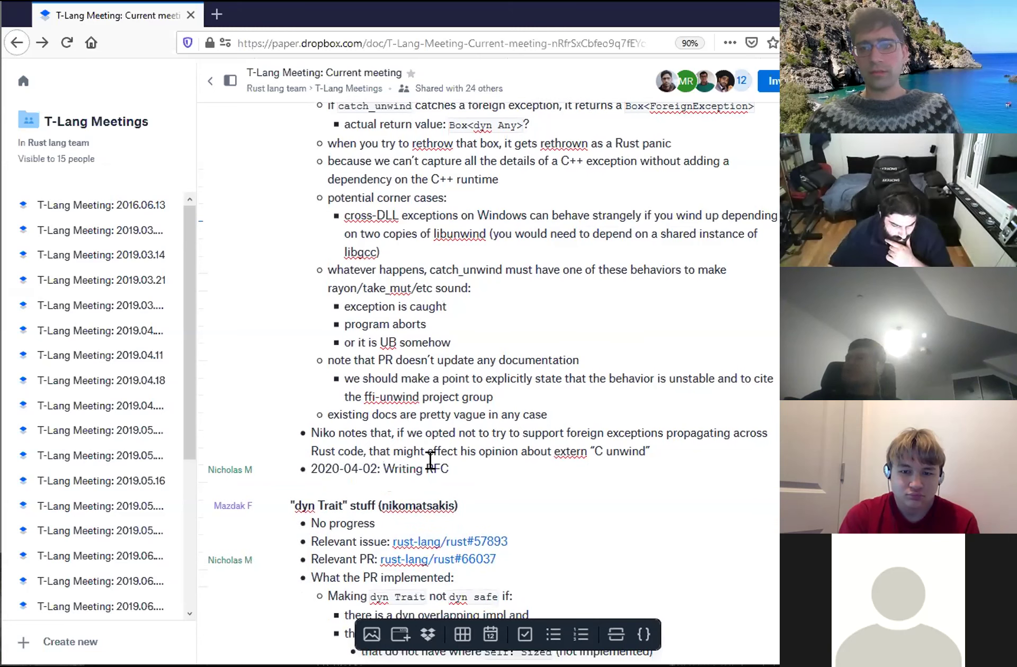
{"action": "double_click", "coordinate": [398, 468]}
{"action": "type", "text": "Working towards"}
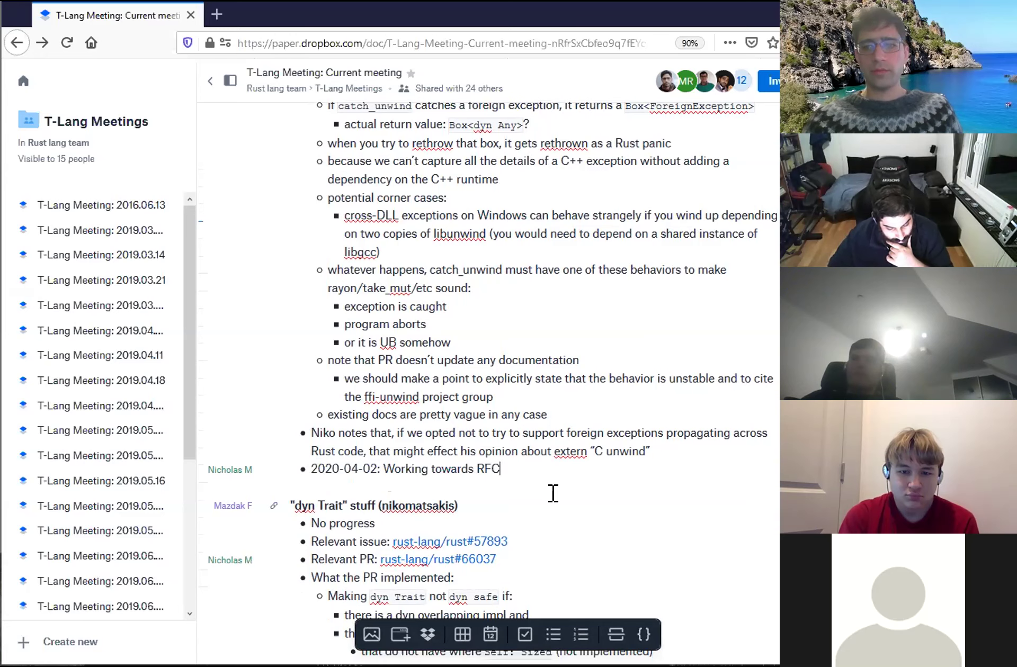
- Under the grammar item, add the top-level bullet '2020-04-02: Some discussion, some work started up again'
{"action": "scroll", "coordinate": [519, 494], "scroll_direction": "down", "scroll_amount": 3}
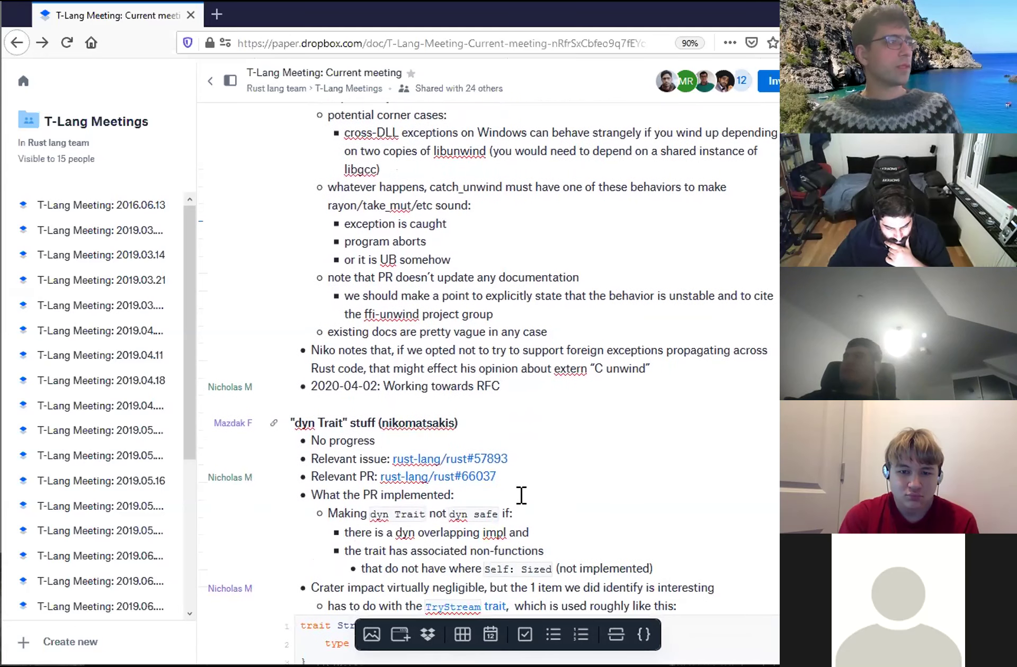
{"action": "scroll", "coordinate": [521, 495], "scroll_direction": "down", "scroll_amount": 12}
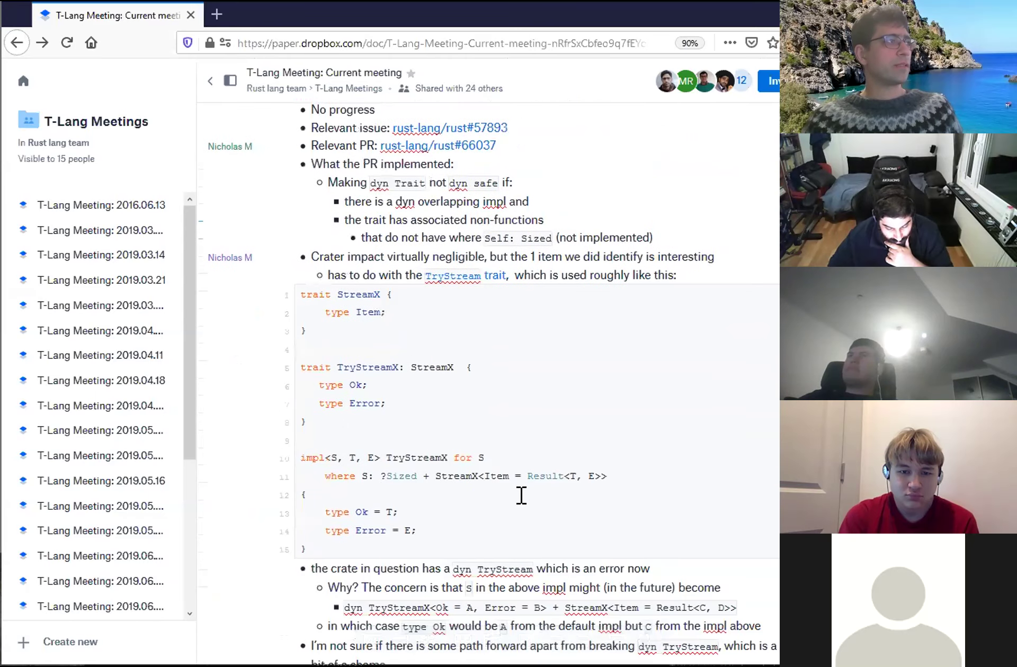
{"action": "scroll", "coordinate": [521, 495], "scroll_direction": "down", "scroll_amount": 20}
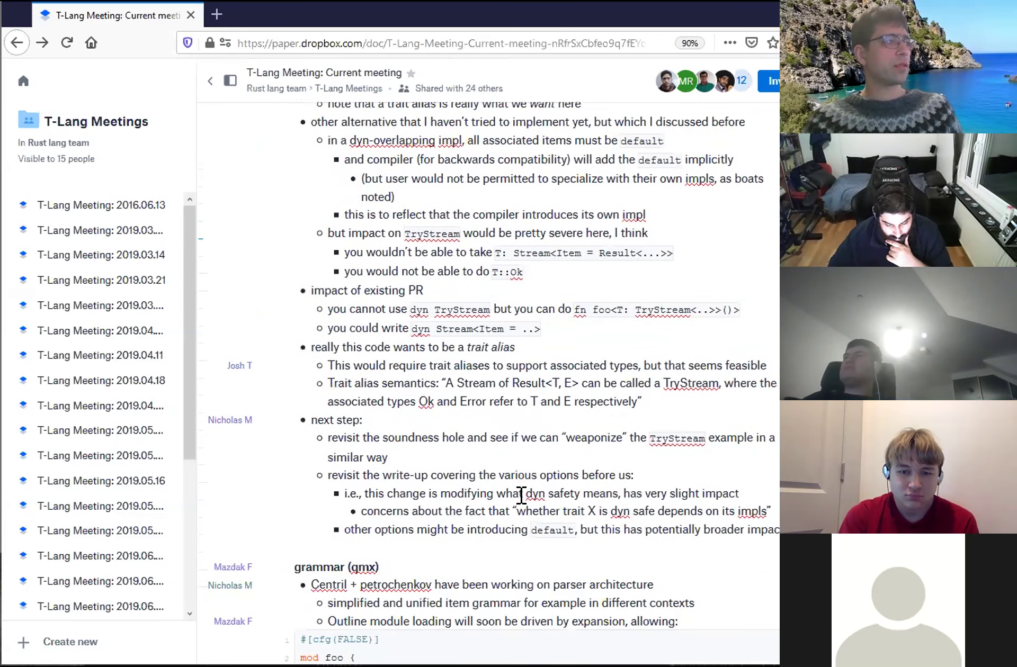
{"action": "scroll", "coordinate": [521, 495], "scroll_direction": "down", "scroll_amount": 20}
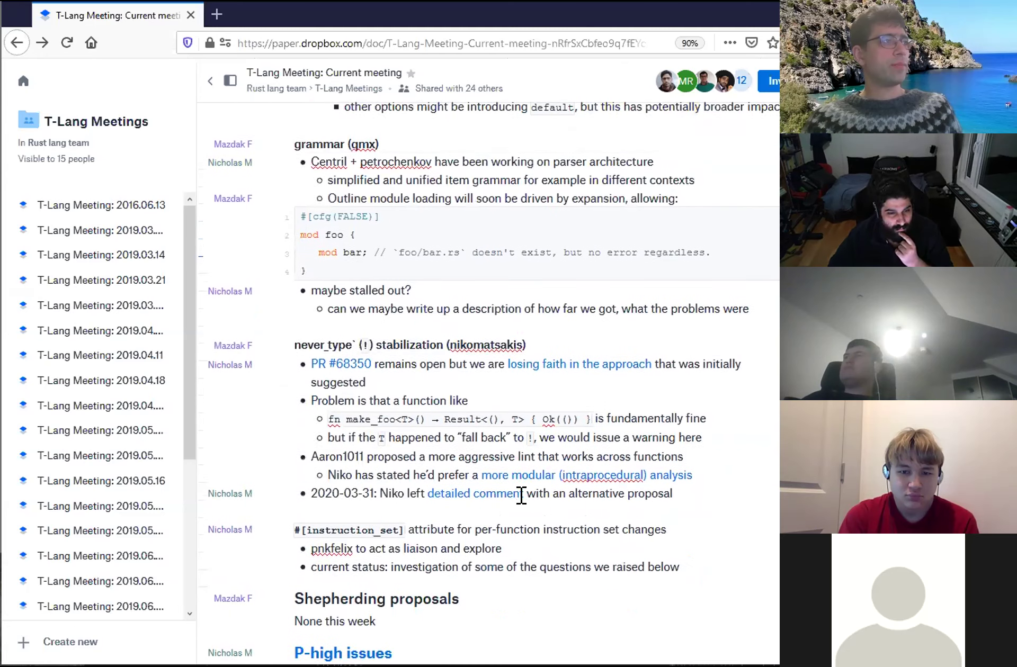
{"action": "scroll", "coordinate": [521, 495], "scroll_direction": "up", "scroll_amount": 6}
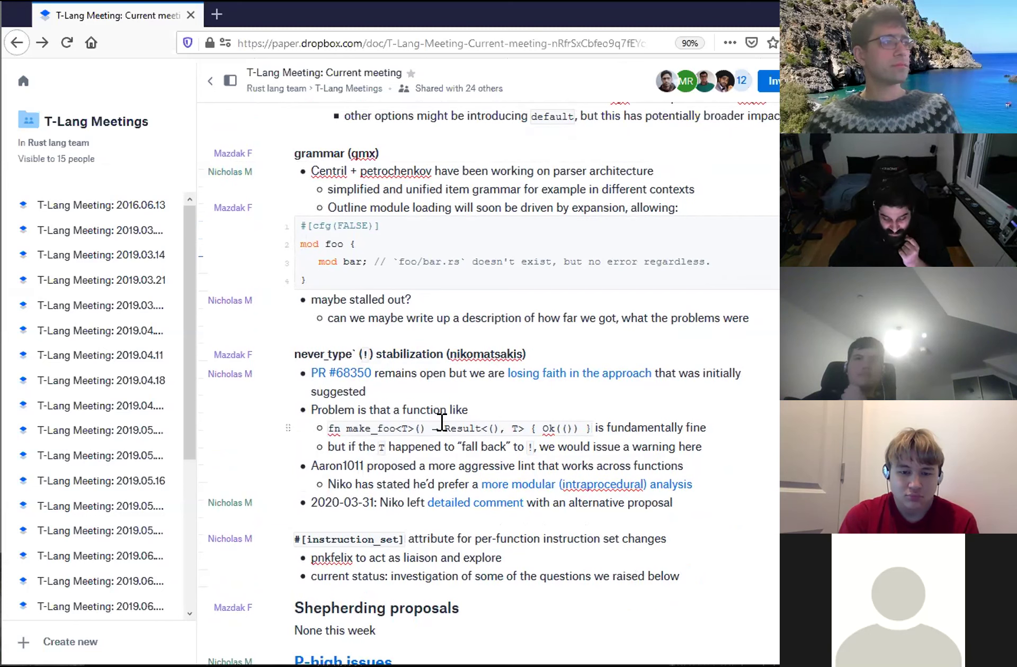
{"action": "left_click", "coordinate": [369, 500]}
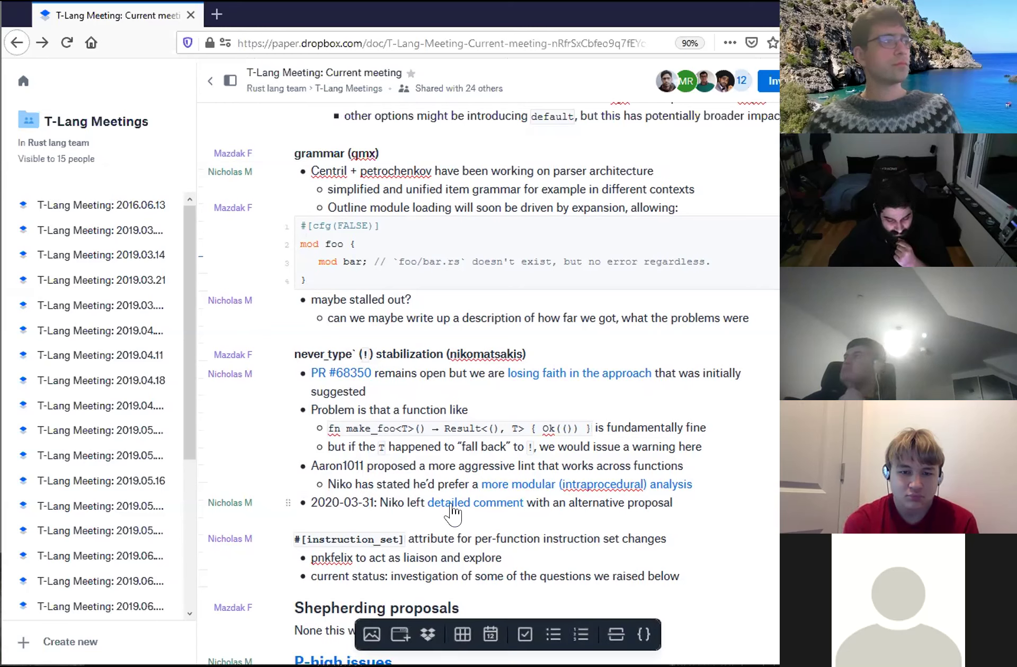
{"action": "left_click", "coordinate": [758, 337]}
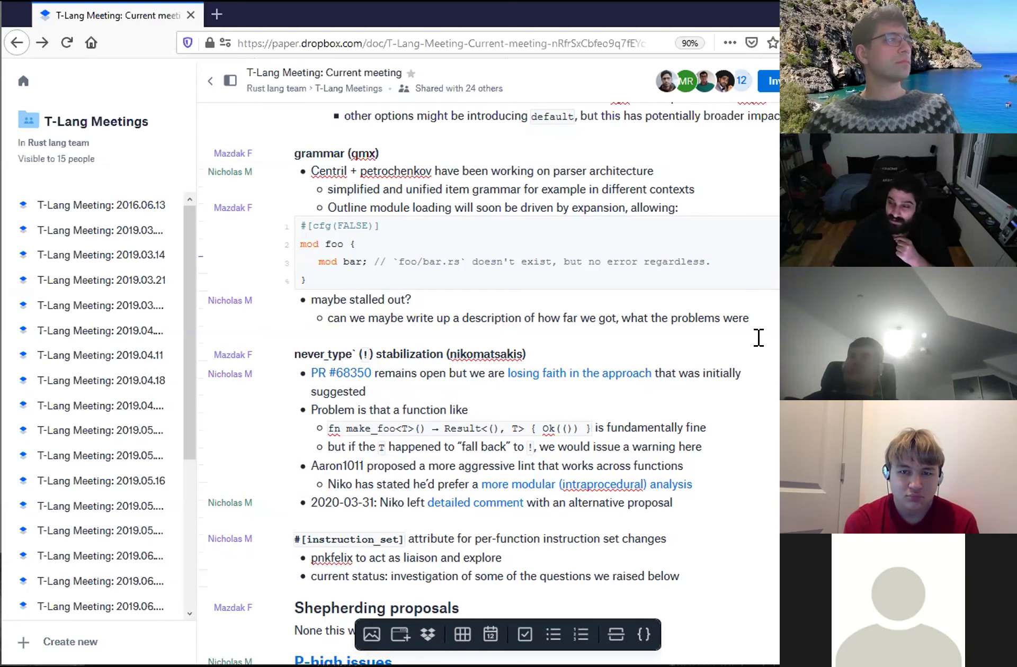
{"action": "key", "text": "Return"}
{"action": "key", "text": "shift+Tab"}
{"action": "type", "text": "2020-04-02: S"}
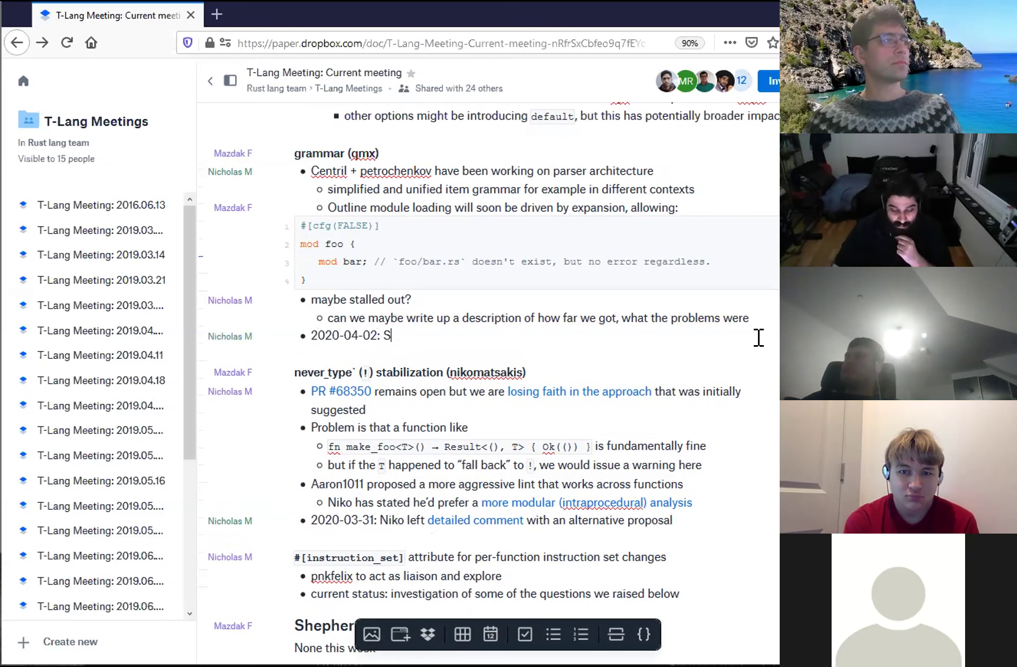
{"action": "type", "text": "ome discussion,"}
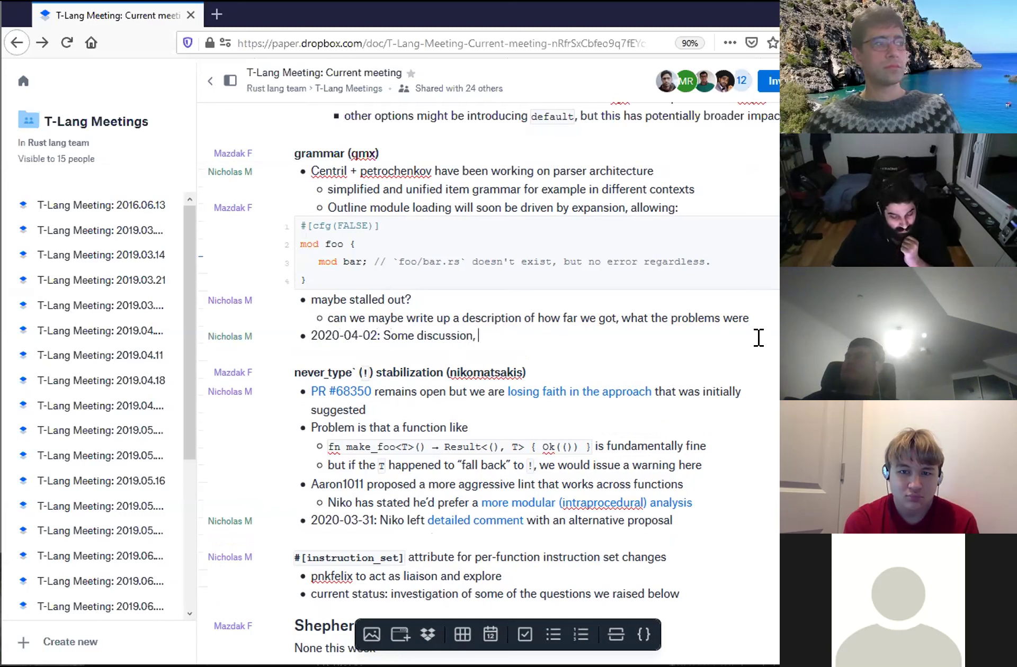
{"action": "type", "text": " some work st"}
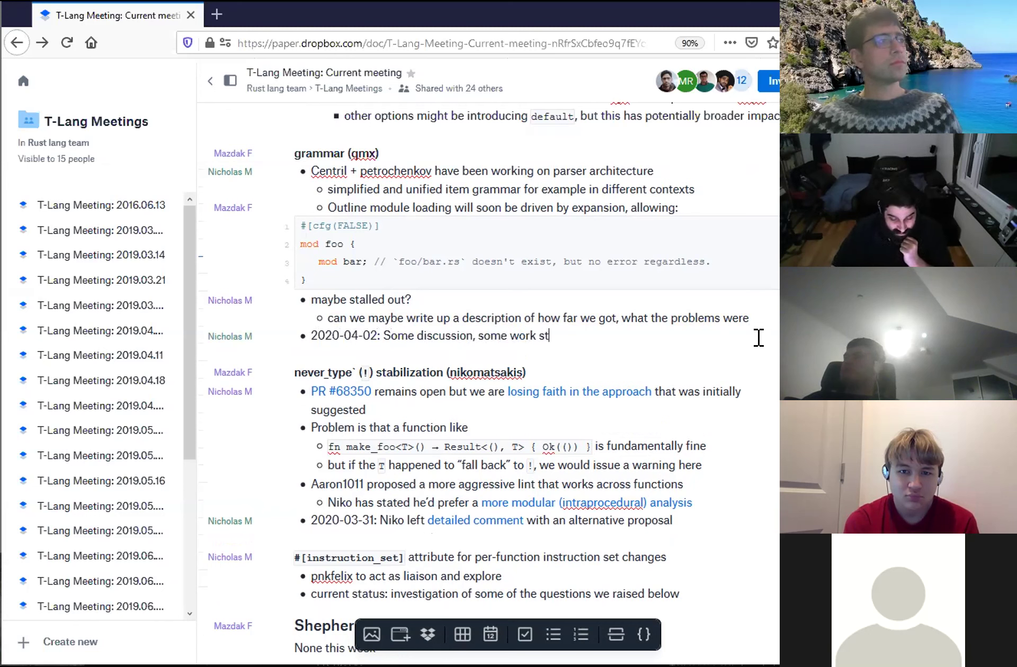
{"action": "type", "text": "arted up again"}
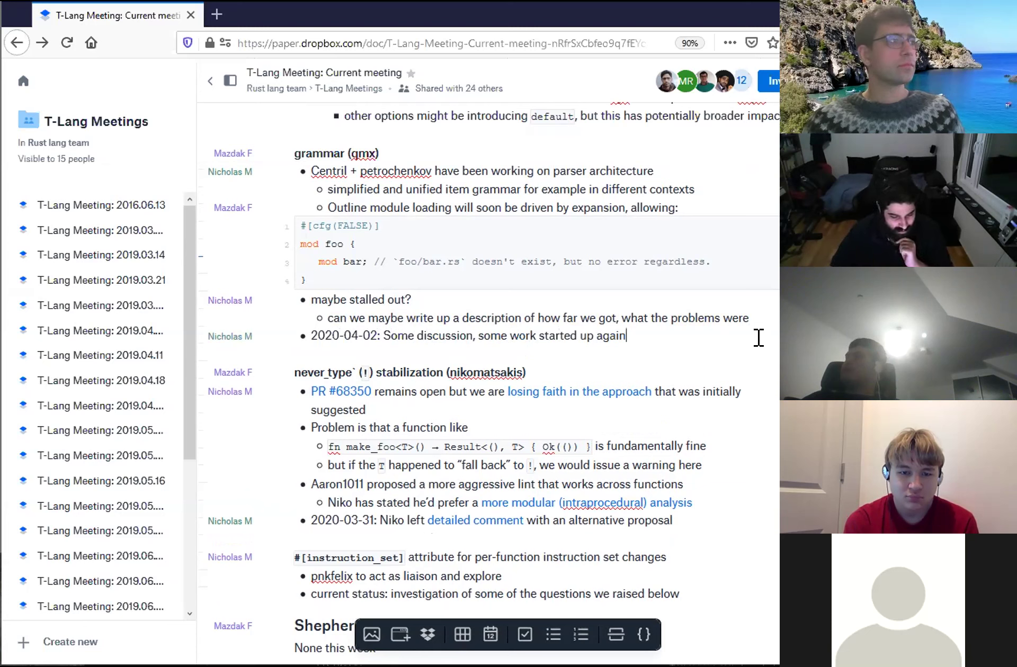
- Below the dated grammar bullet, add the sub-bullet 'Updating grammar definition to reflect the actual grammar that's implemented in rustc'
{"action": "key", "text": "Return"}
{"action": "key", "text": "Tab"}
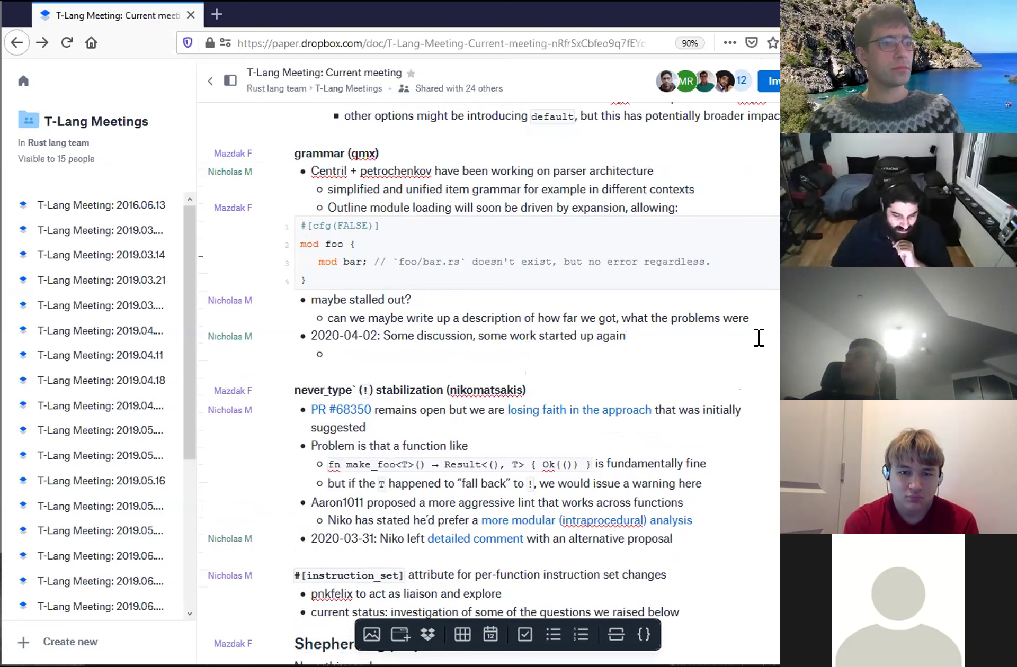
{"action": "type", "text": "Updating grammar definition to"}
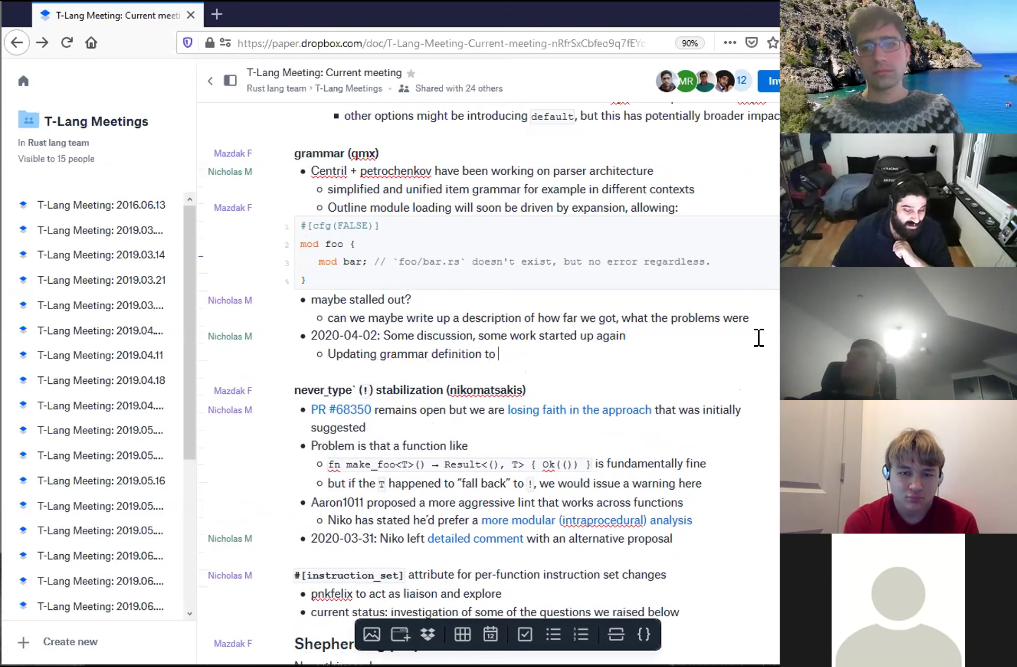
{"action": "type", "text": " reflect the actual grammar "}
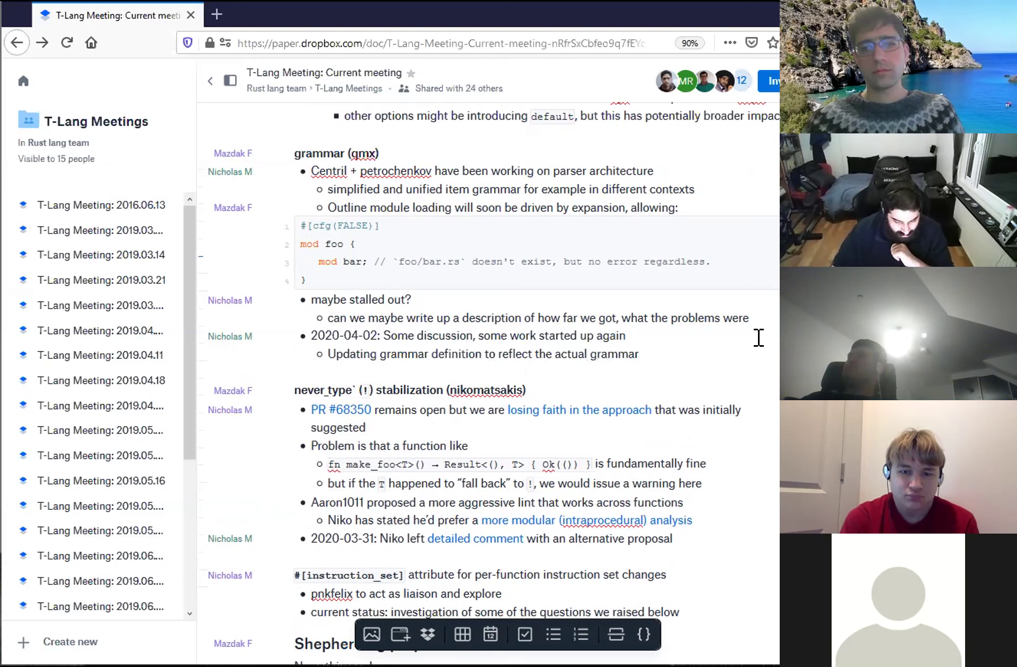
{"action": "type", "text": "that's "}
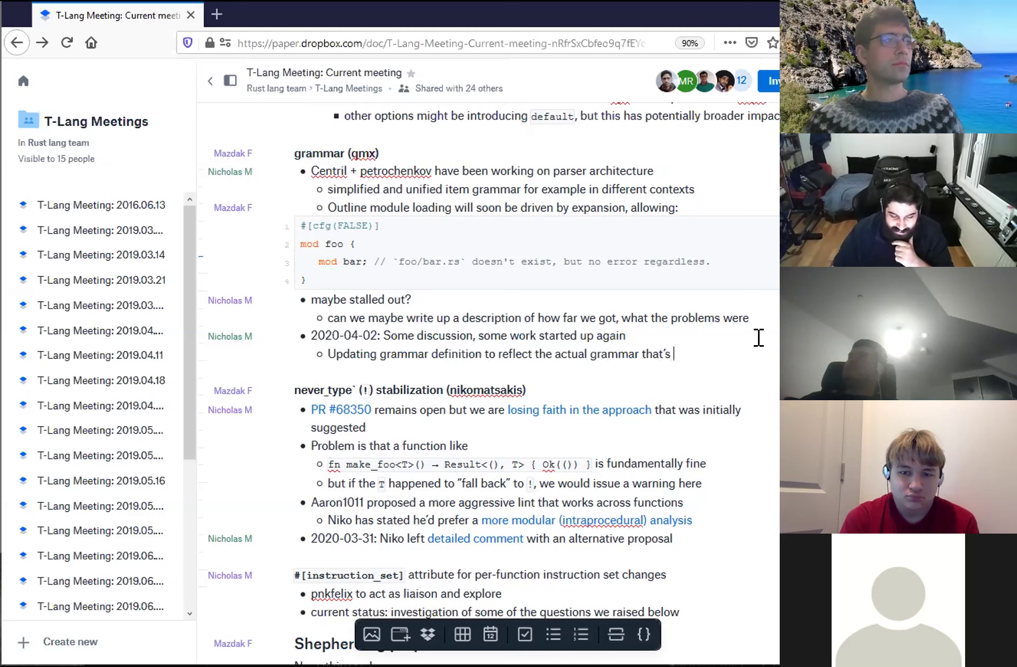
{"action": "type", "text": "implemented in rus"}
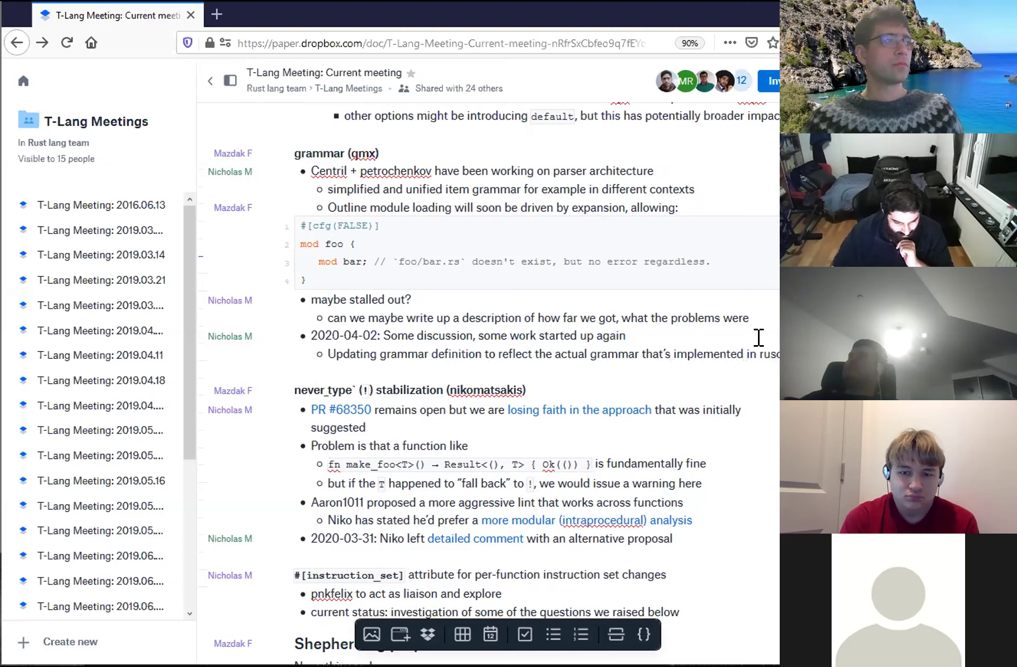
{"action": "type", "text": "tc"}
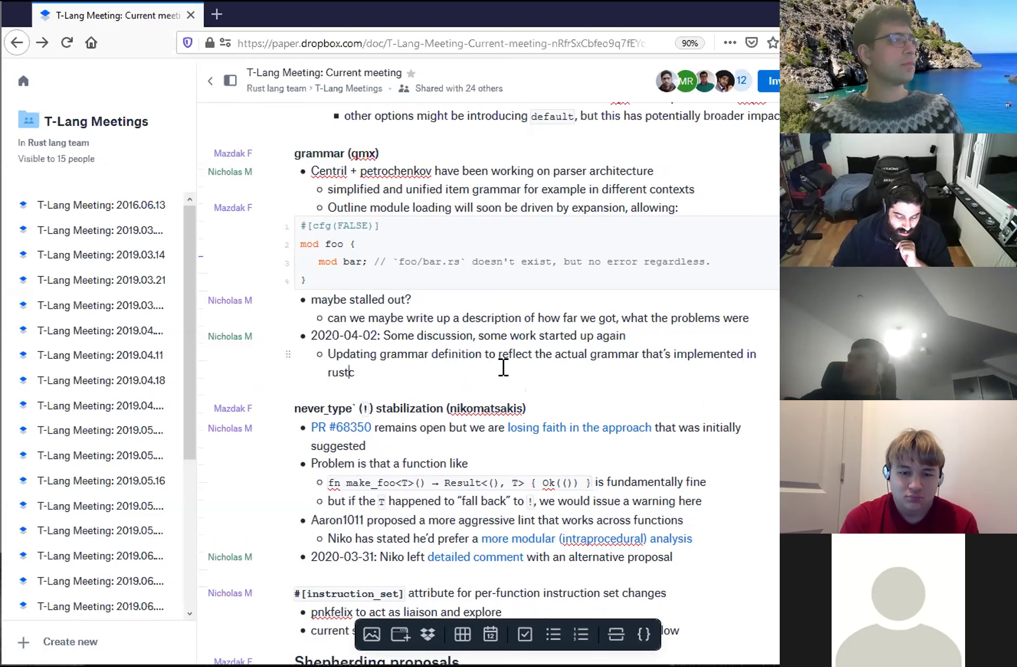
- Review the never_type stabilization notes and open the detailed comment linked in the 2020-03-31 bullet on GitHub
{"action": "scroll", "coordinate": [441, 360], "scroll_direction": "down", "scroll_amount": 3}
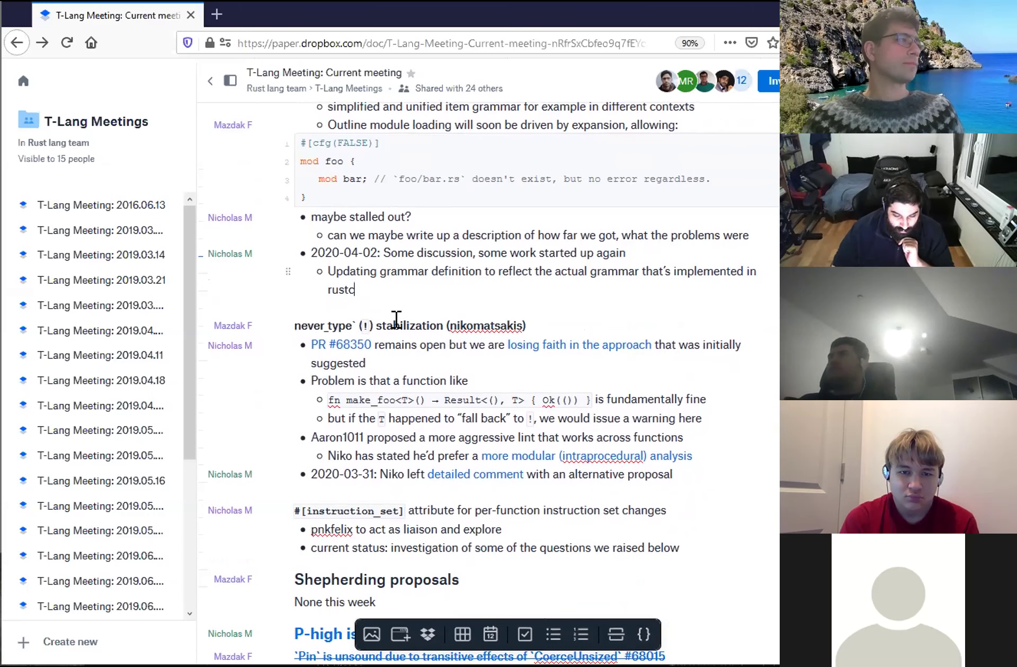
{"action": "scroll", "coordinate": [404, 368], "scroll_direction": "down", "scroll_amount": 3}
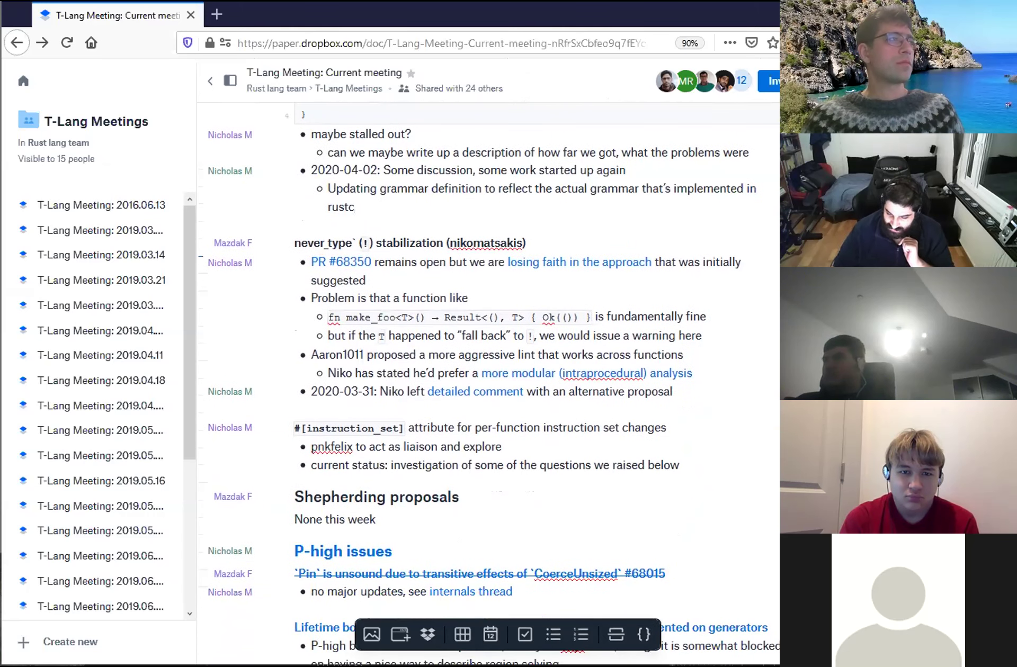
{"action": "scroll", "coordinate": [526, 345], "scroll_direction": "up", "scroll_amount": 3}
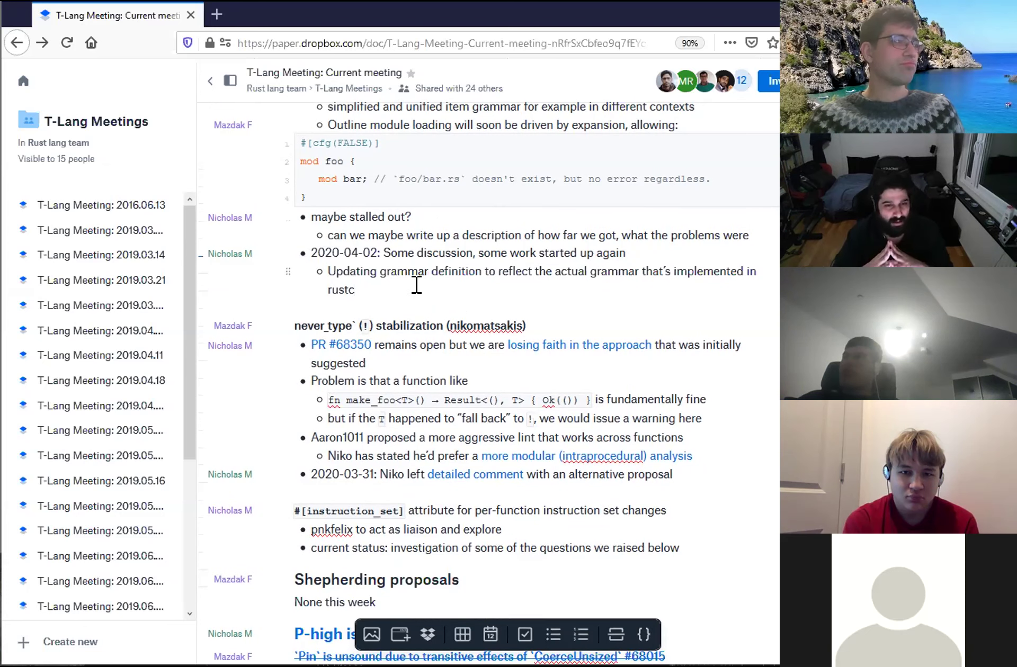
{"action": "scroll", "coordinate": [416, 285], "scroll_direction": "down", "scroll_amount": 3}
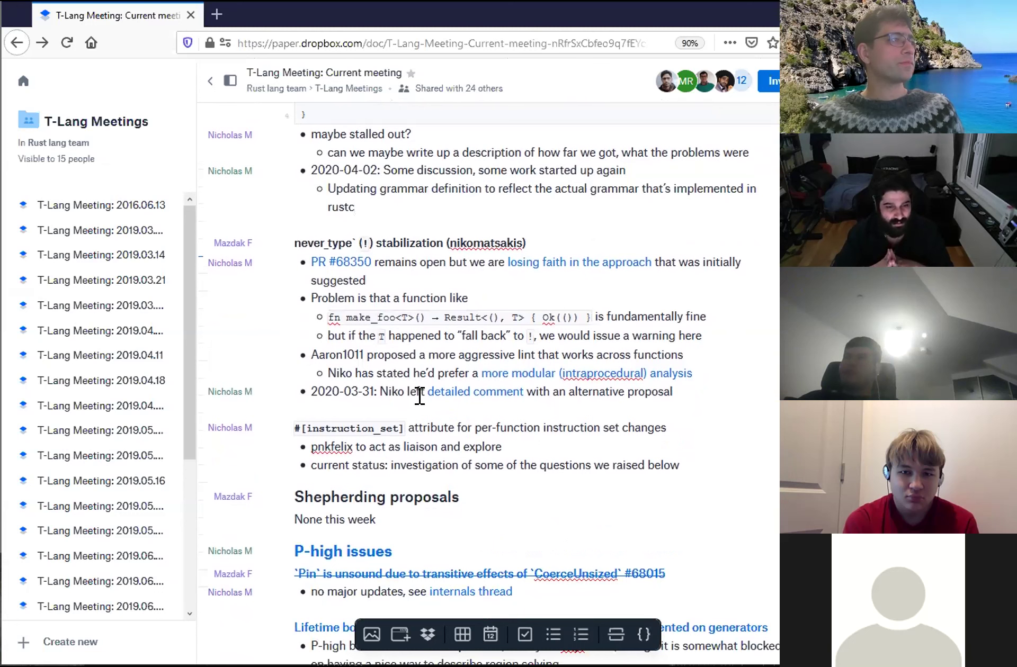
{"action": "key", "text": "Down"}
{"action": "key", "text": "Down"}
{"action": "key", "text": "Down"}
{"action": "key", "text": "Down"}
{"action": "key", "text": "Down"}
{"action": "key", "text": "Down"}
{"action": "key", "text": "Down"}
{"action": "key", "text": "Down"}
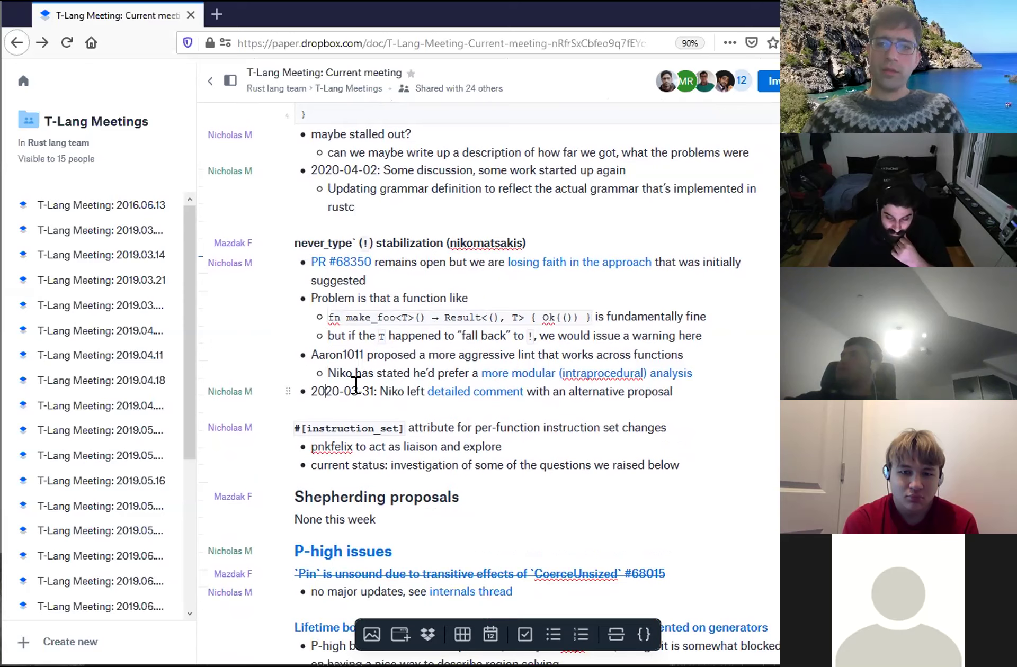
{"action": "left_click", "coordinate": [490, 394]}
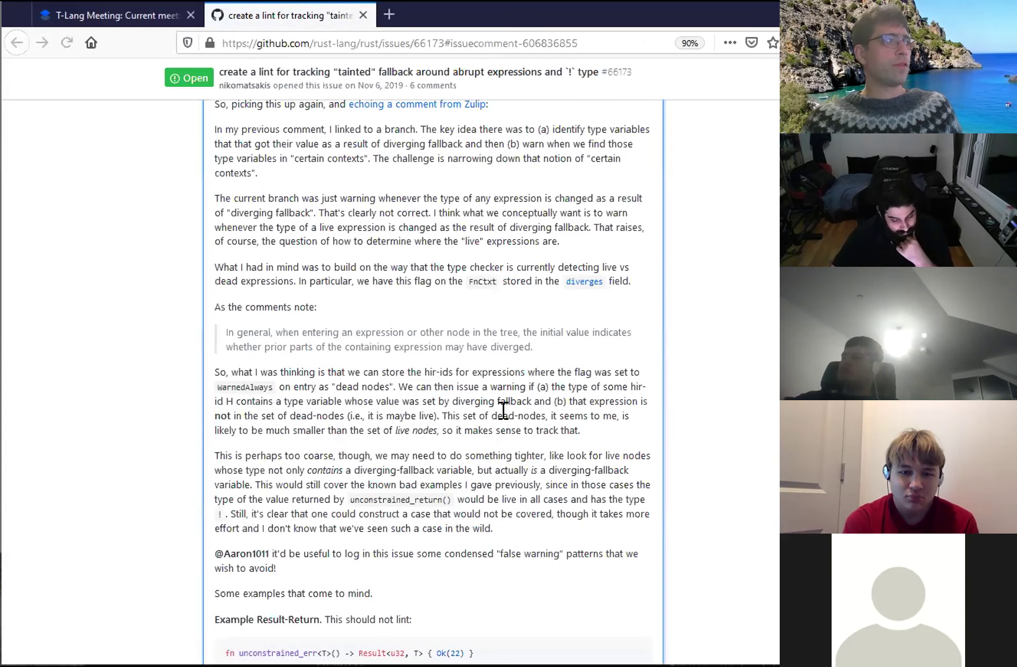
- Examine the comment's Example Result-Return code, highlighting the whole snippet and the type parameter T in the Result return type
{"action": "scroll", "coordinate": [504, 414], "scroll_direction": "down", "scroll_amount": 5}
{"action": "scroll", "coordinate": [505, 425], "scroll_direction": "down", "scroll_amount": 2}
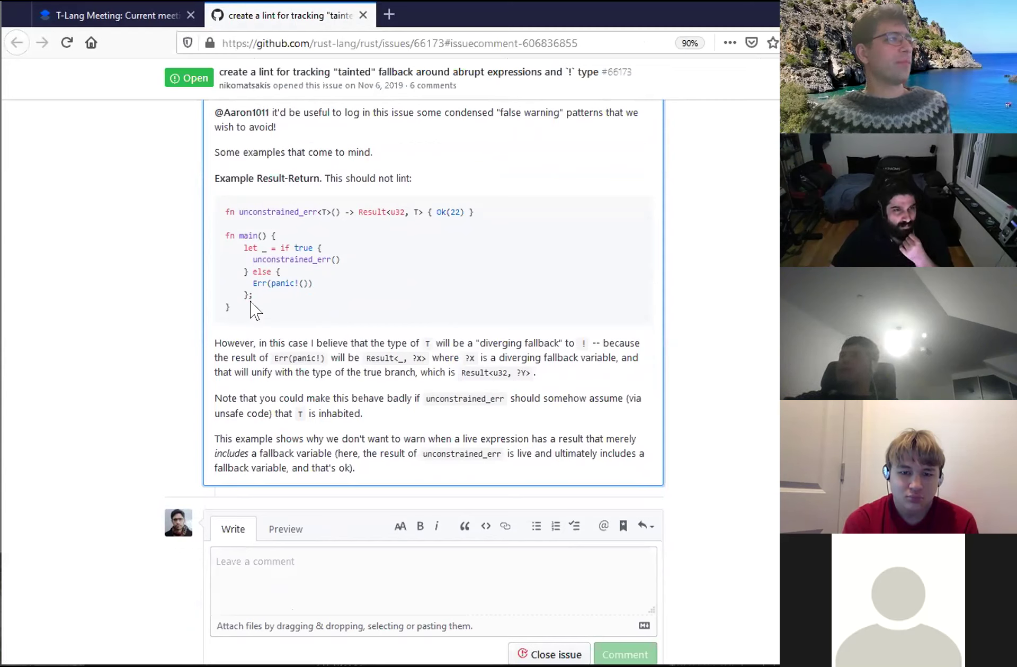
{"action": "left_click_drag", "start_coordinate": [250, 317], "coordinate": [225, 214]}
{"action": "left_click", "coordinate": [390, 306]}
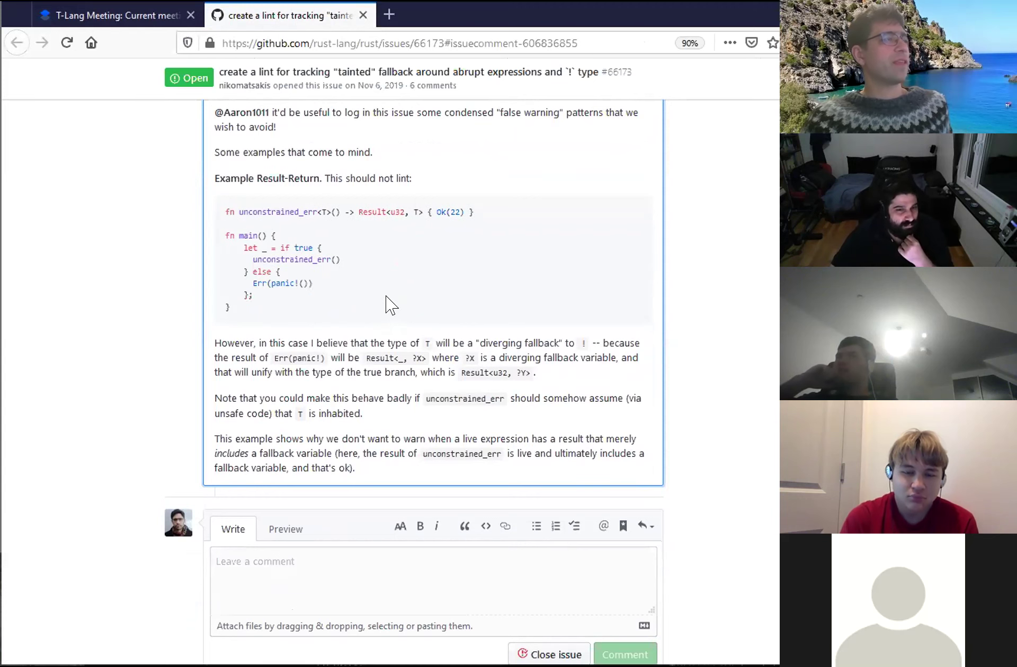
{"action": "double_click", "coordinate": [414, 212]}
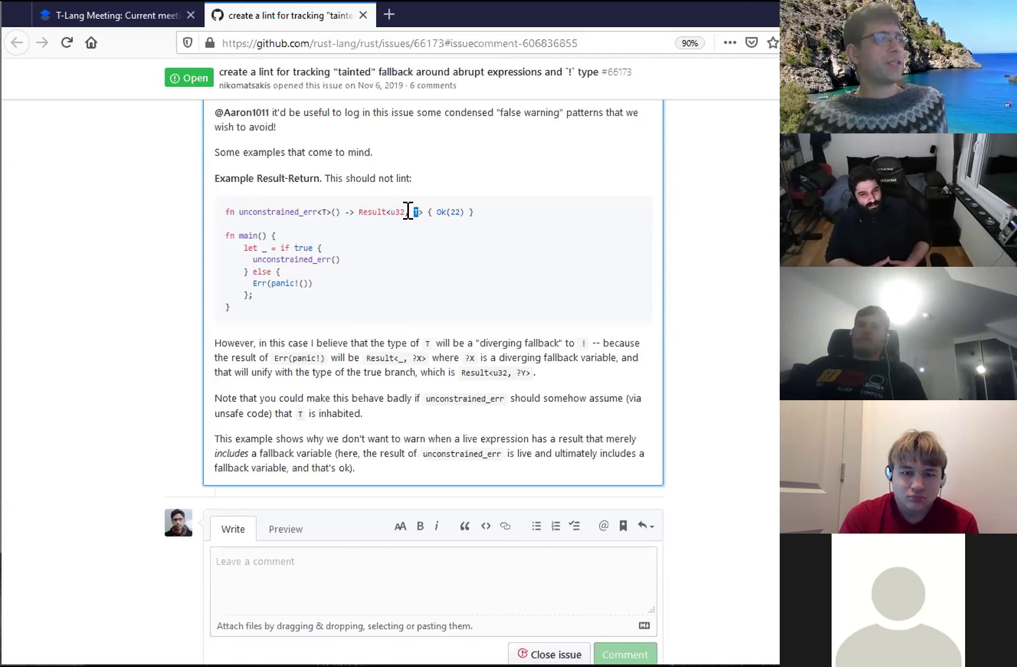
- Examine the comment's explanation of the diverging fallback to !, comparing it with the never_type stabilization notes in the meeting document
{"action": "double_click", "coordinate": [583, 344]}
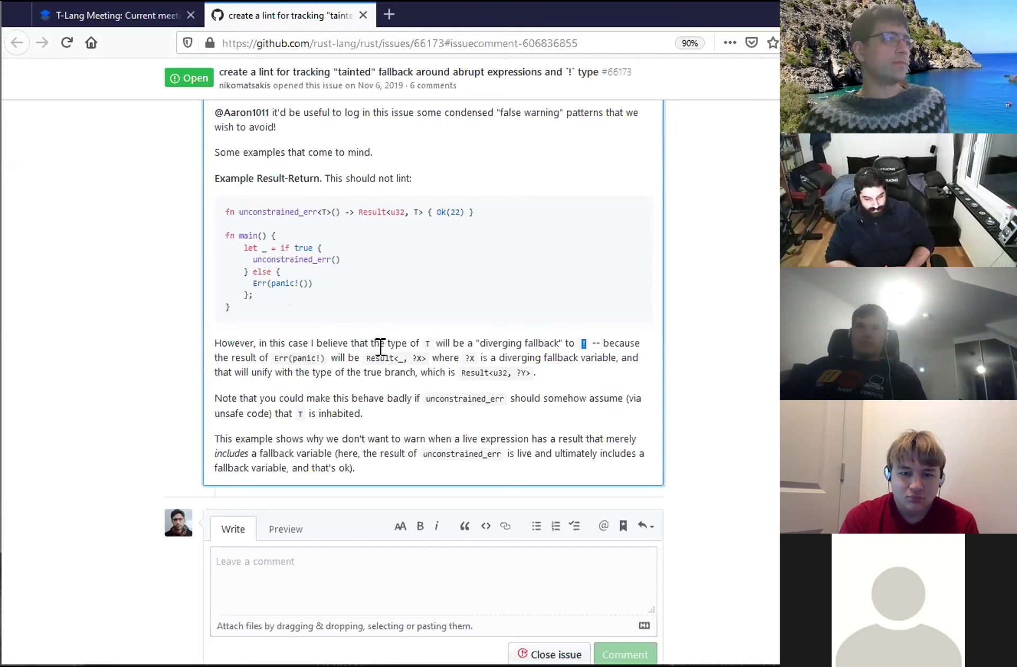
{"action": "left_click", "coordinate": [287, 458]}
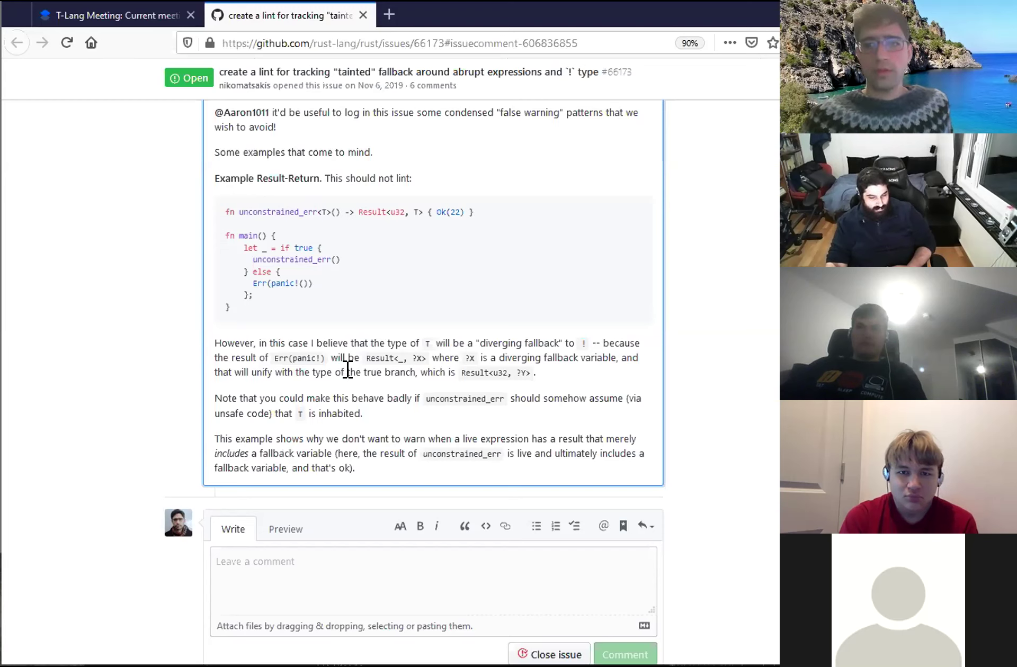
{"action": "left_click", "coordinate": [32, 7]}
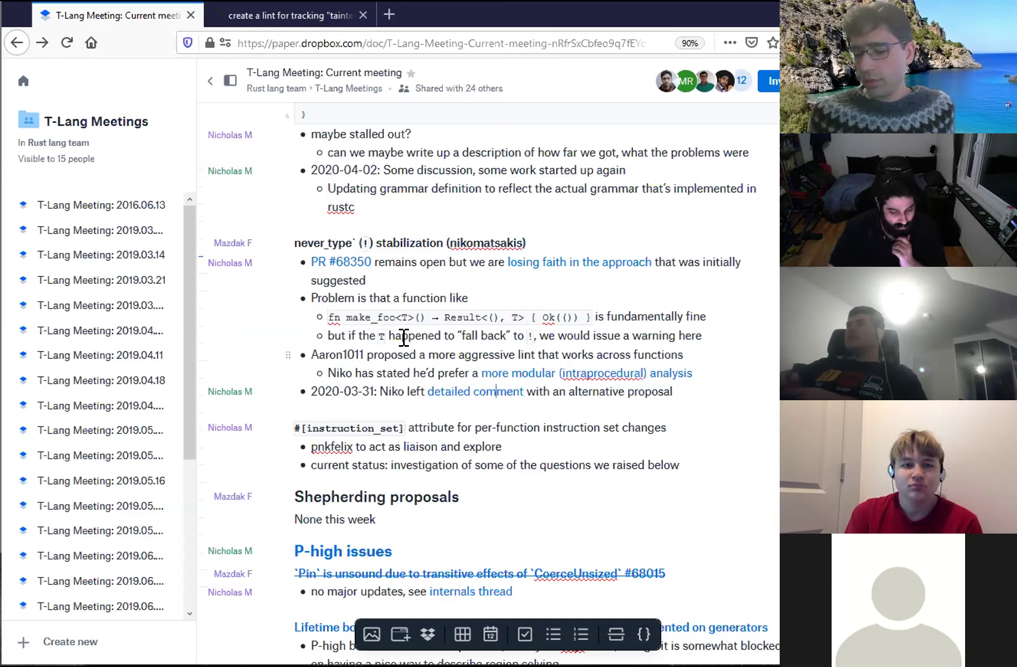
{"action": "left_click", "coordinate": [261, 16]}
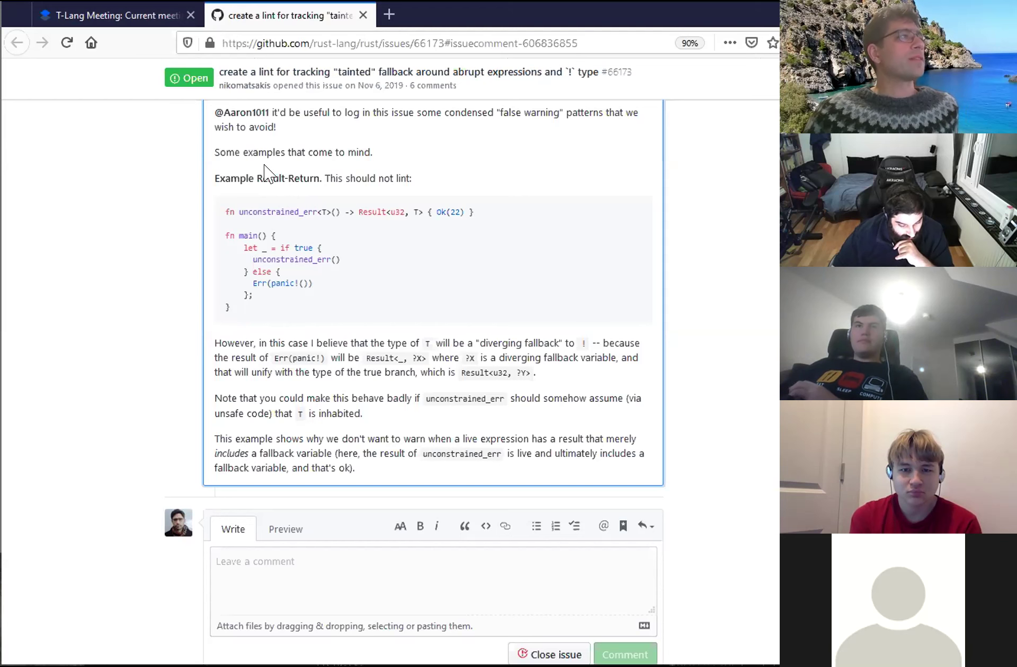
{"action": "left_click", "coordinate": [120, 19]}
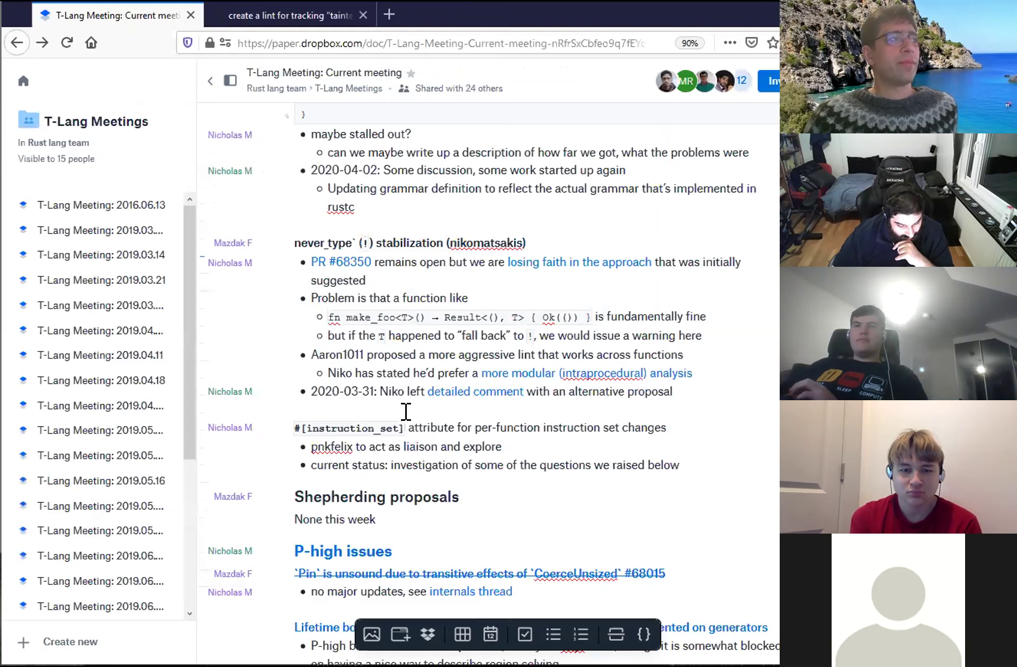
- Go through the meeting notes to the Nominated PRs section and highlight the 'Accept tuple.0.0 as tuple indexing #70420' heading
{"action": "scroll", "coordinate": [405, 412], "scroll_direction": "down", "scroll_amount": 2}
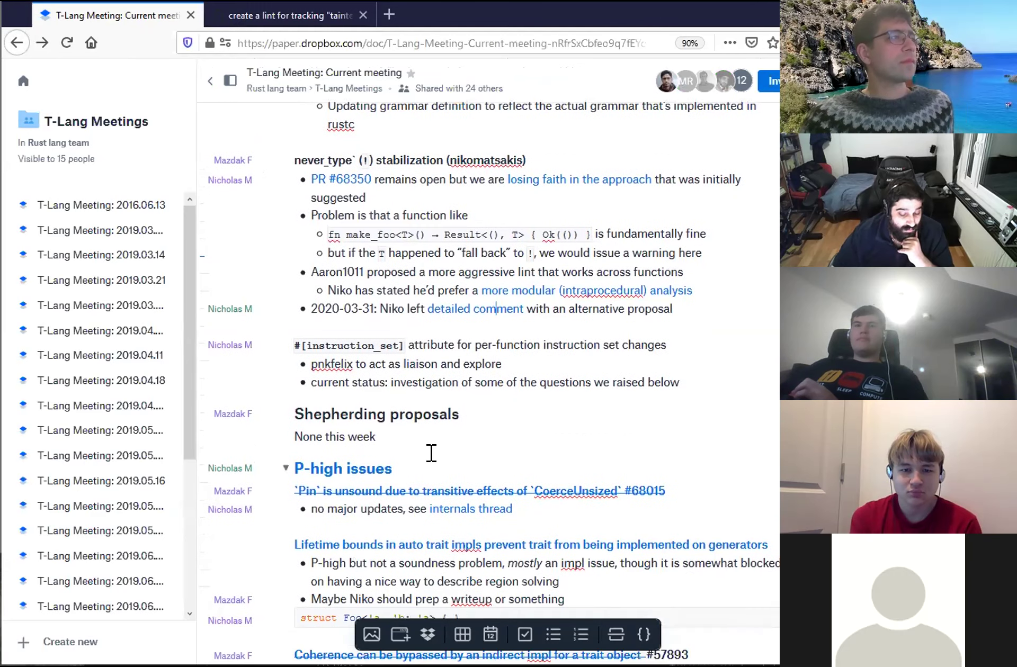
{"action": "scroll", "coordinate": [431, 454], "scroll_direction": "down", "scroll_amount": 3}
{"action": "scroll", "coordinate": [431, 466], "scroll_direction": "down", "scroll_amount": 1}
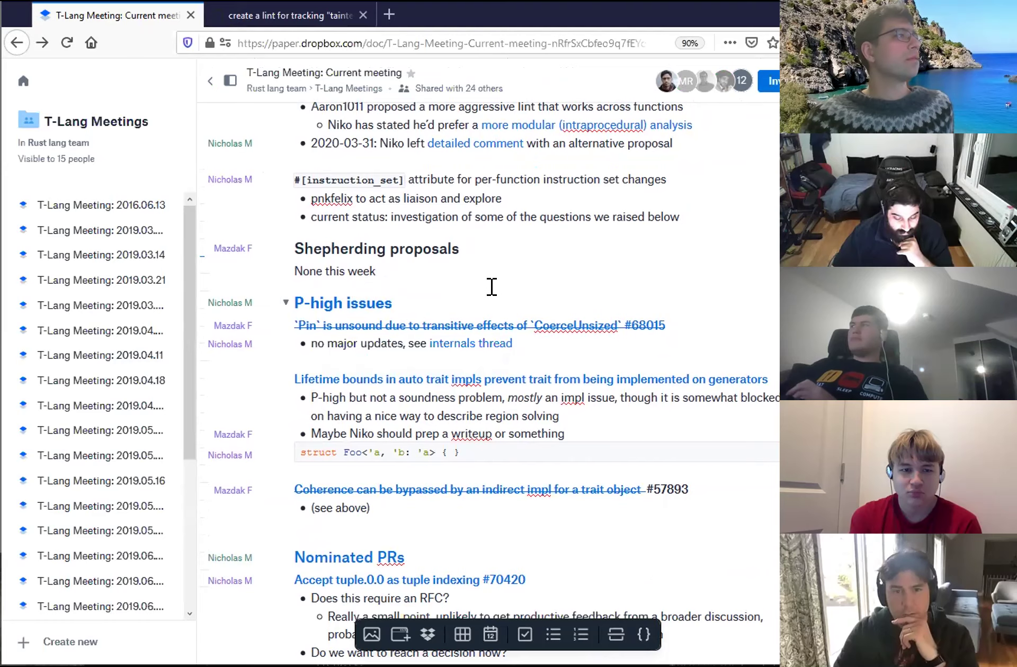
{"action": "scroll", "coordinate": [491, 286], "scroll_direction": "down", "scroll_amount": 3}
{"action": "scroll", "coordinate": [491, 287], "scroll_direction": "down", "scroll_amount": 2}
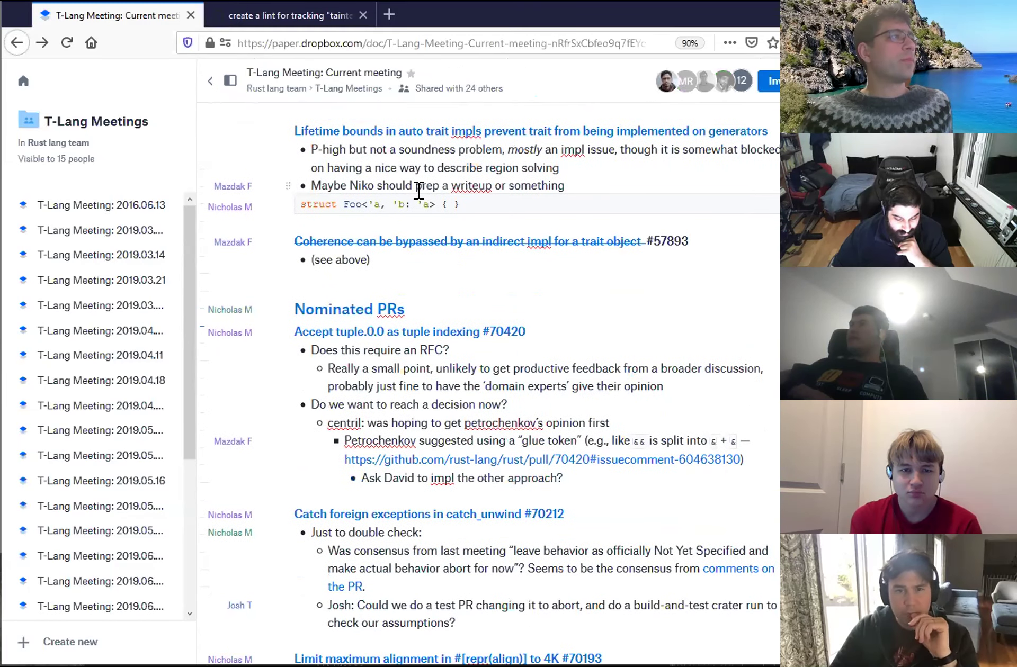
{"action": "scroll", "coordinate": [469, 332], "scroll_direction": "down", "scroll_amount": 3}
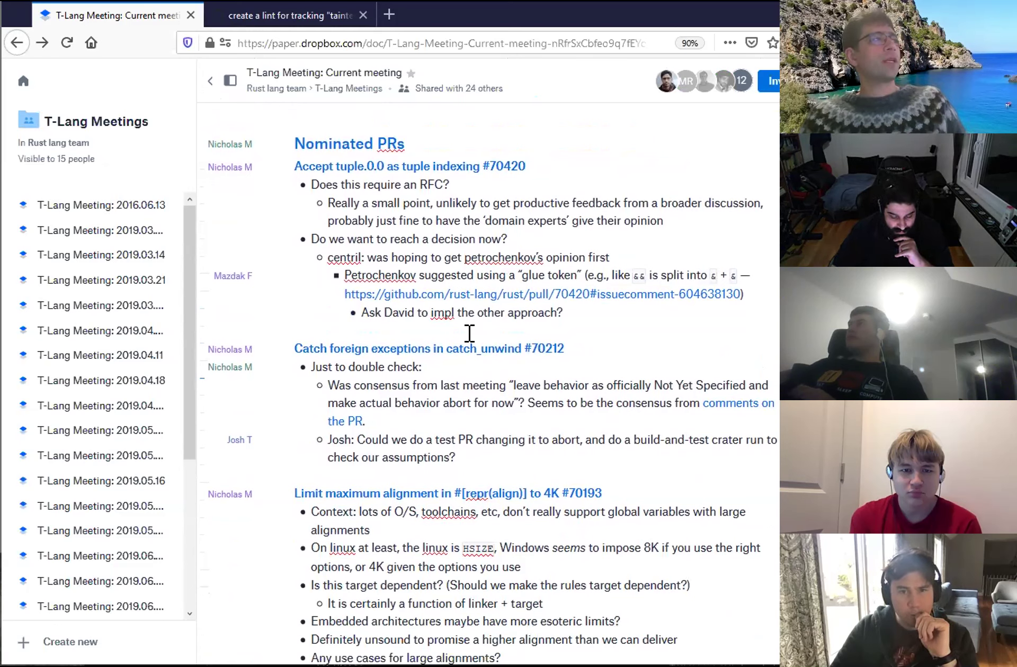
{"action": "triple_click", "coordinate": [538, 162]}
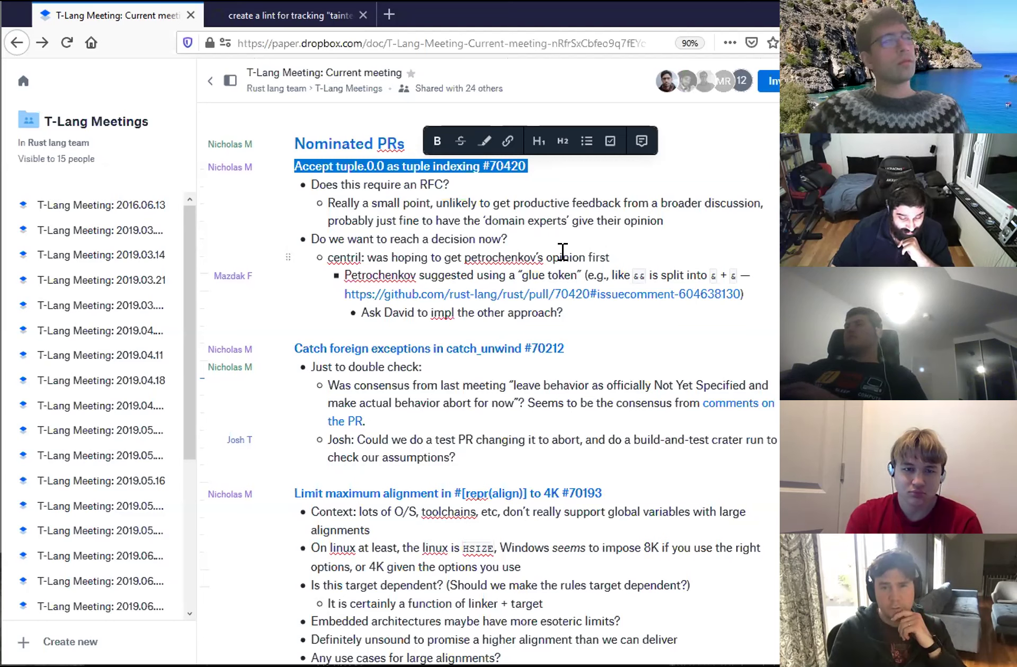
{"action": "left_click", "coordinate": [581, 313]}
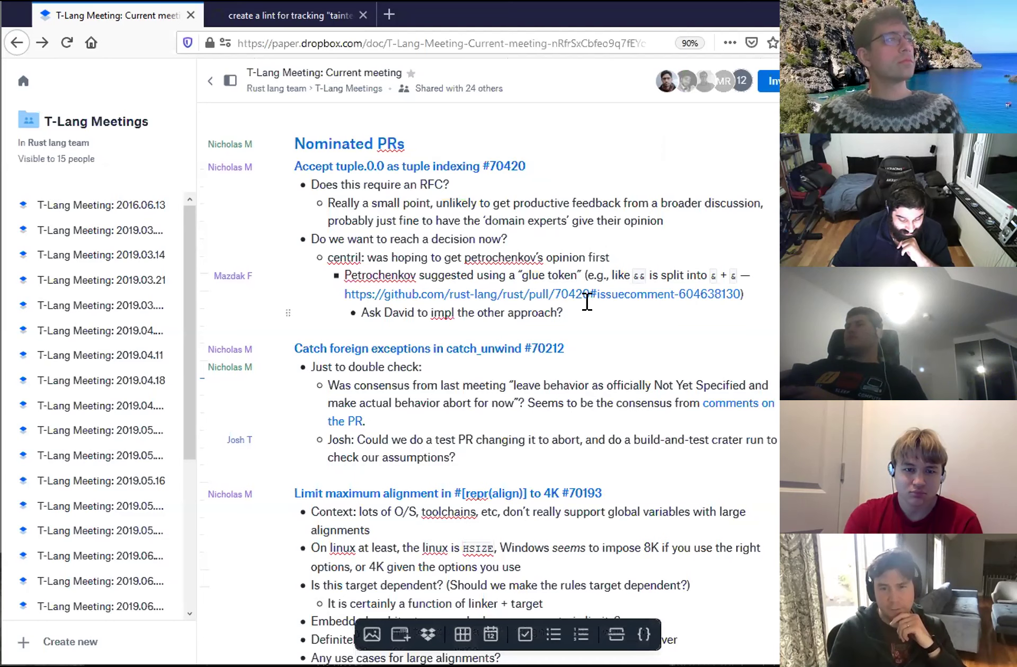
{"action": "key", "text": "Return"}
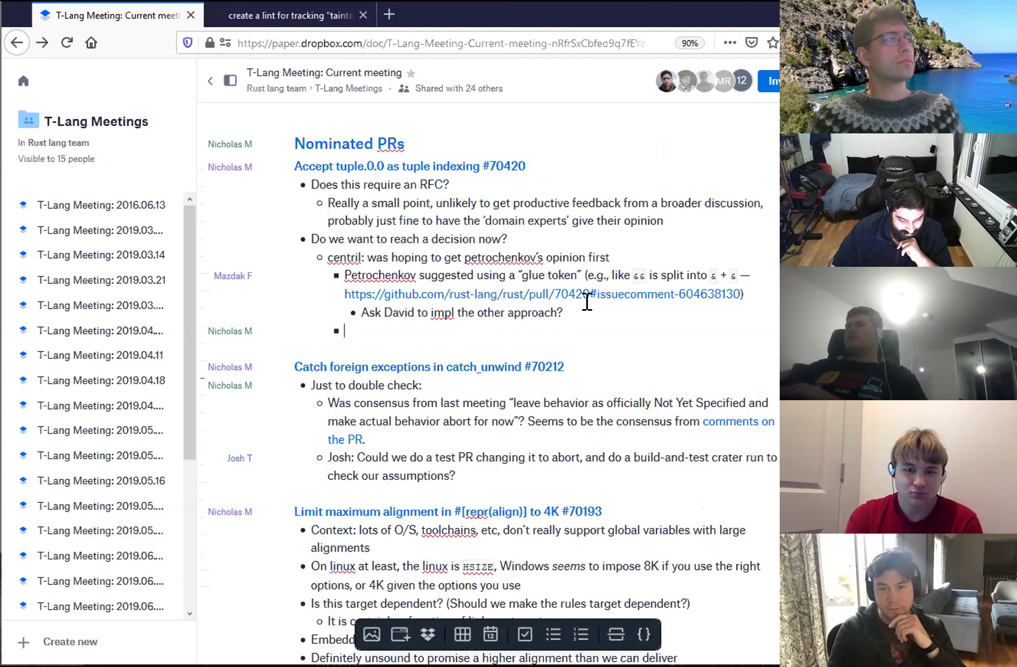
{"action": "key", "text": "shift+Tab"}
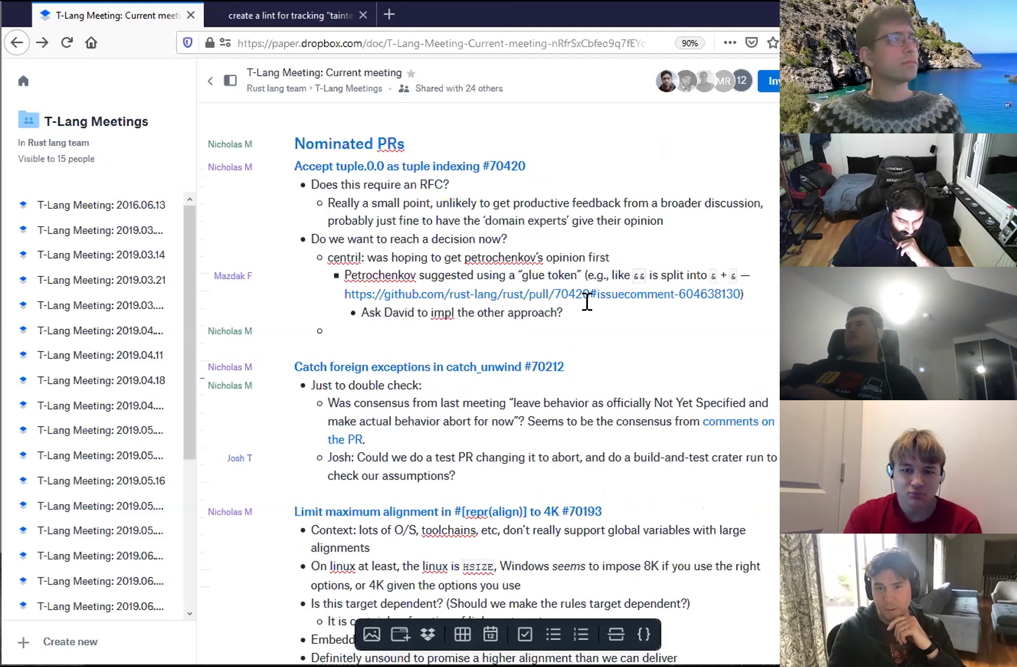
{"action": "key", "text": "BackSpace"}
{"action": "key", "text": "BackSpace"}
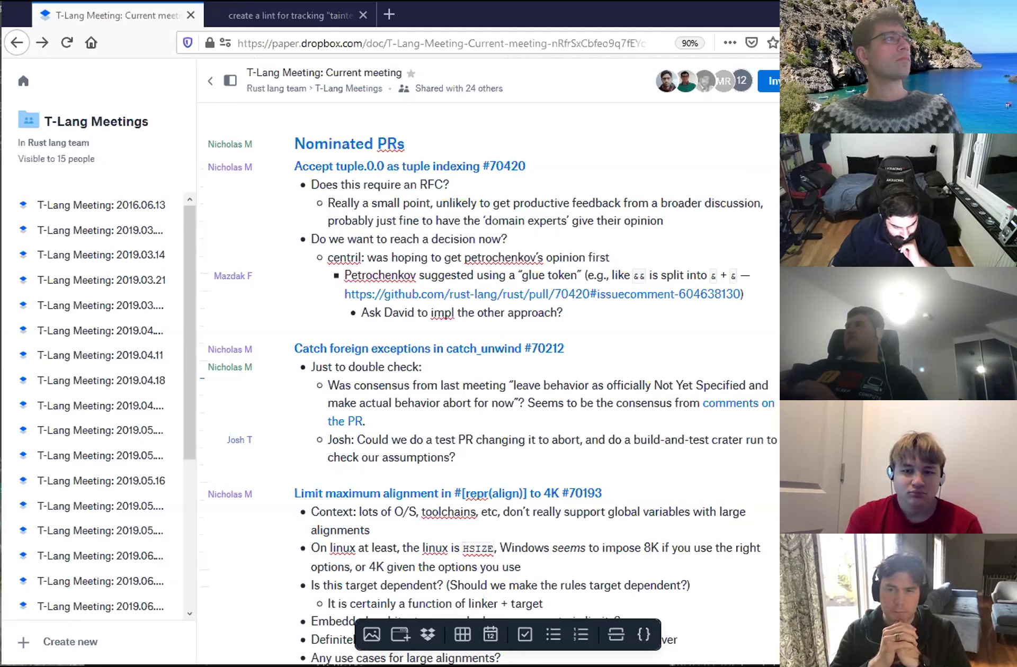
- Below the bullets of the tuple indexing item #70420, add the unbulleted line 'this works today:'
{"action": "left_click", "coordinate": [583, 310]}
{"action": "key", "text": "Return"}
{"action": "key", "text": "shift+Tab"}
{"action": "key", "text": "shift+Tab"}
{"action": "key", "text": "BackSpace"}
{"action": "type", "text": "this works today:"}
- Insert a code block whose main function sets x to ((2, 3,), 4) and prints x .0 .0, with no blank line between the statements
{"action": "key", "text": "Return"}
{"action": "type", "text": "```"}
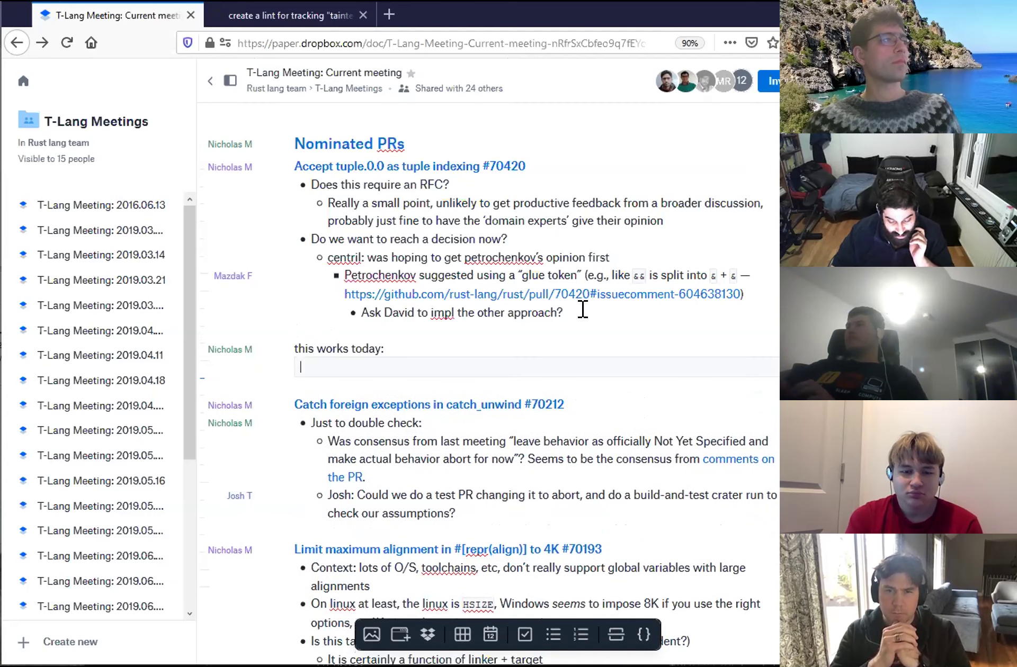
{"action": "type", "text": "fn main() {     let x = ((2, 3,), 4);      println!(\"{}\", x .0 .0); }"}
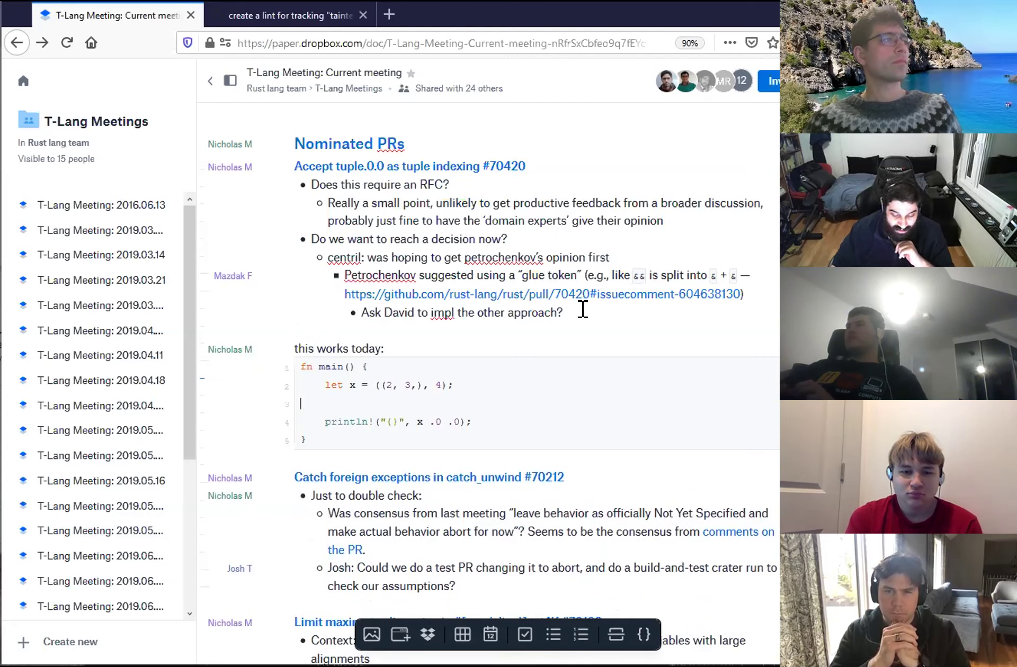
{"action": "key", "text": "BackSpace"}
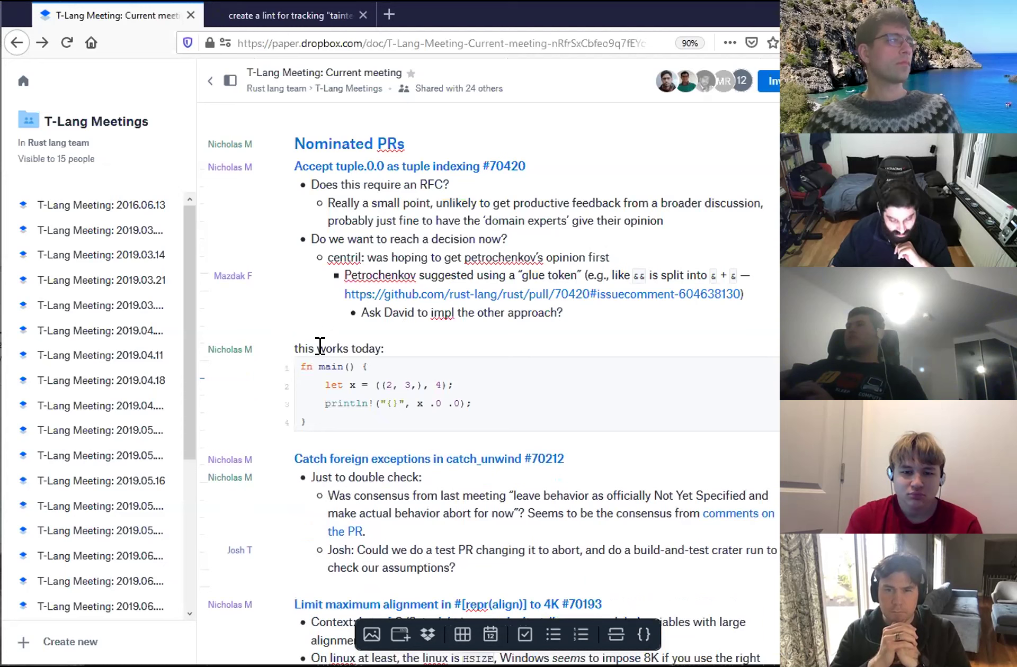
- Reword the line above the code block to 'Observation: this works today', without the trailing colon
{"action": "left_click", "coordinate": [295, 347]}
{"action": "key", "text": "Delete"}
{"action": "type", "text": "Observation: "}
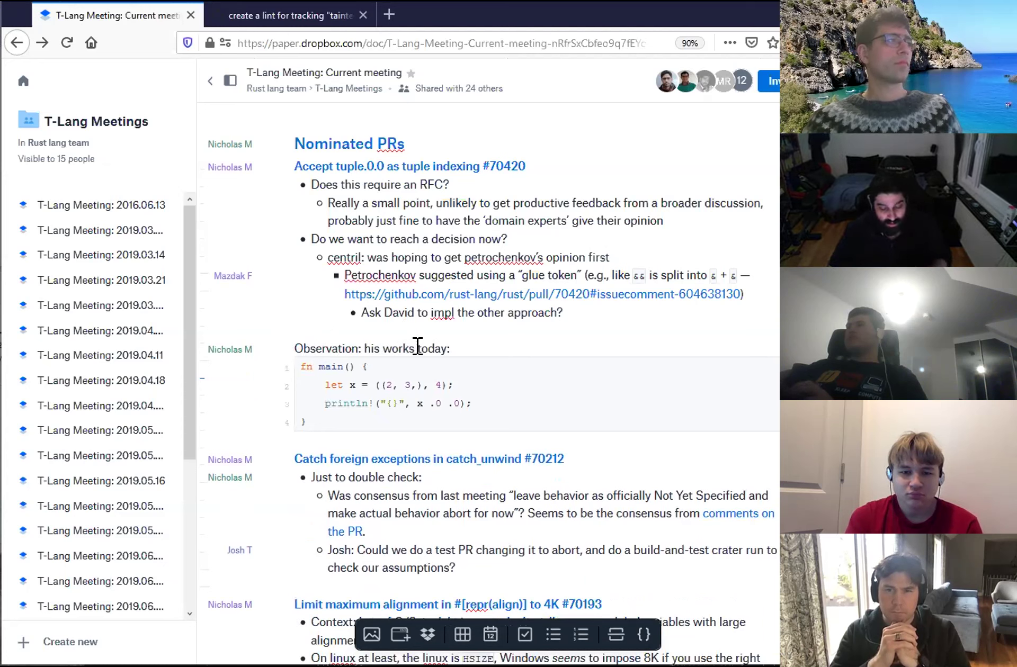
{"action": "type", "text": "t"}
{"action": "left_click", "coordinate": [471, 344]}
{"action": "key", "text": "BackSpace"}
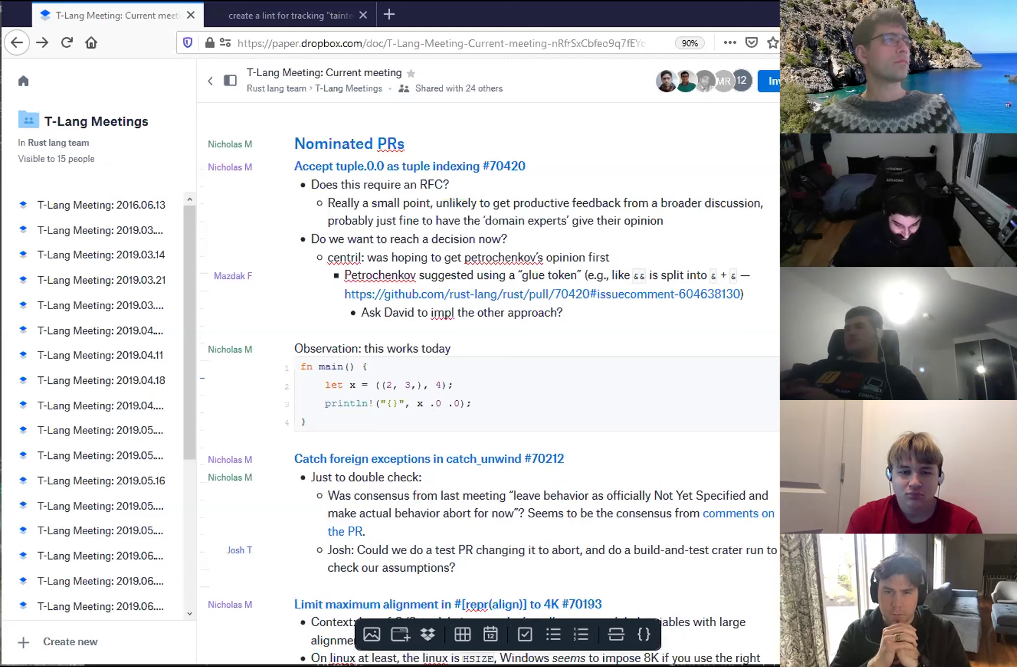
- Append '(playground)' to the Observation line and link the word playground to the copied URL
{"action": "left_click_drag", "start_coordinate": [386, 349], "coordinate": [399, 337]}
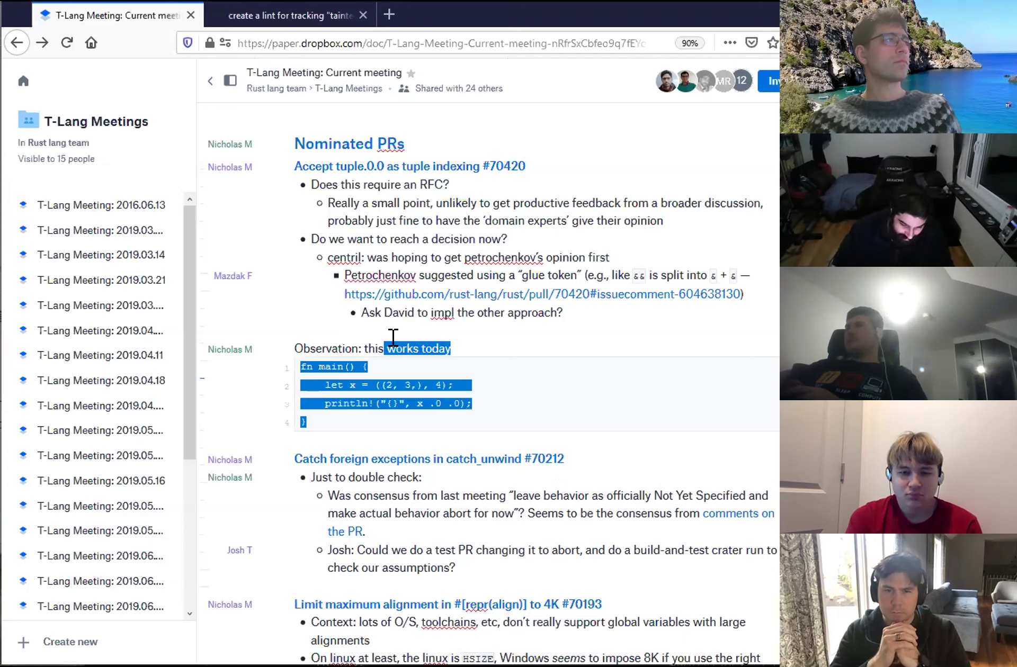
{"action": "left_click", "coordinate": [470, 343]}
{"action": "type", "text": "(playground)"}
{"action": "double_click", "coordinate": [470, 347]}
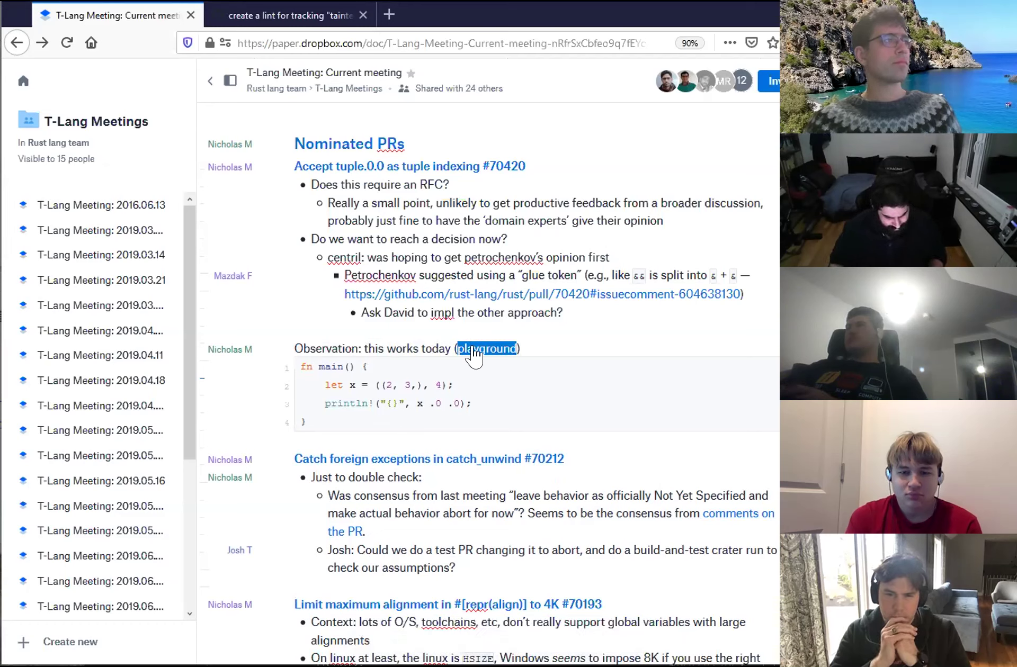
{"action": "key", "text": "ctrl+v"}
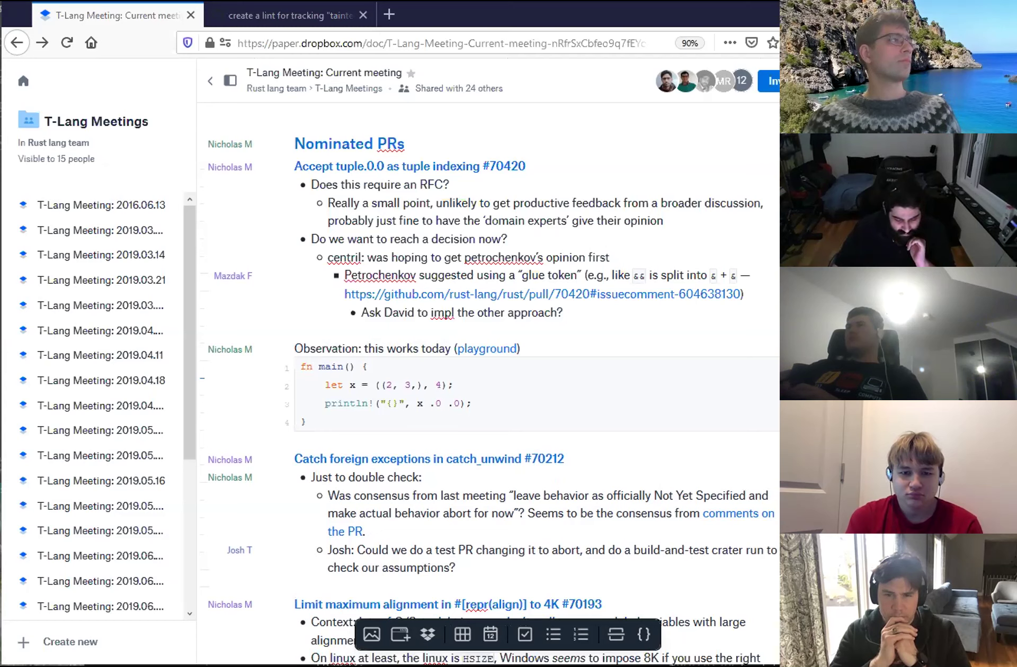
- Duplicate the println line as x .0.0, comment the two lines '// this works today' and '// this does not', and align the comments
{"action": "triple_click", "coordinate": [521, 399]}
{"action": "key", "text": "ctrl+c"}
{"action": "left_click", "coordinate": [521, 399]}
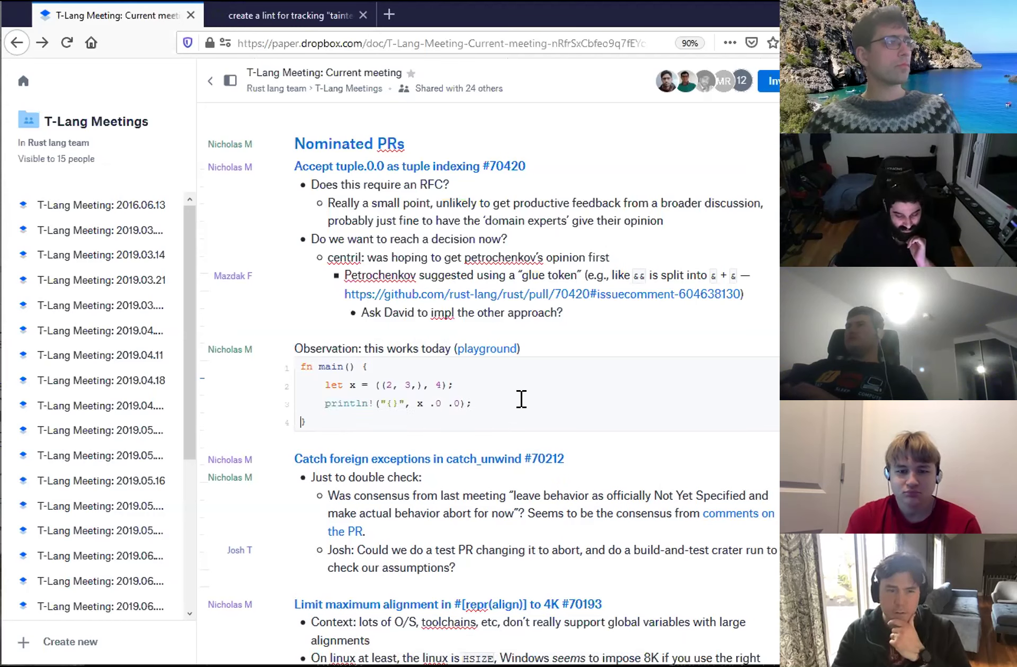
{"action": "key", "text": "ctrl+v"}
{"action": "key", "text": "Left"}
{"action": "key", "text": "Left"}
{"action": "key", "text": "Left"}
{"action": "key", "text": "Left"}
{"action": "key", "text": "BackSpace"}
{"action": "key", "text": "Return"}
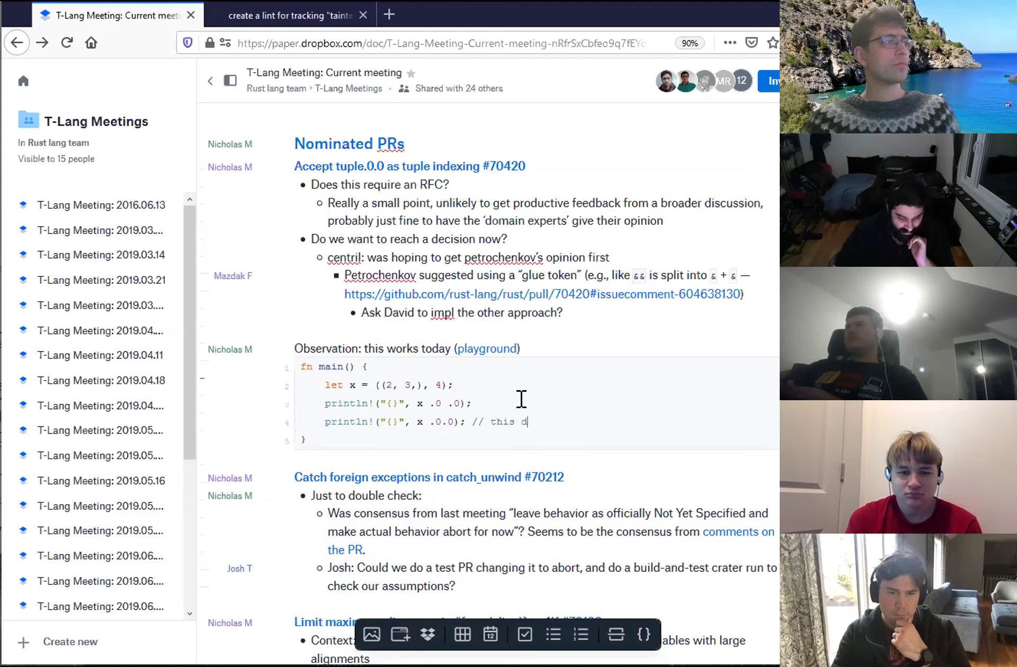
{"action": "type", "text": "works today"}
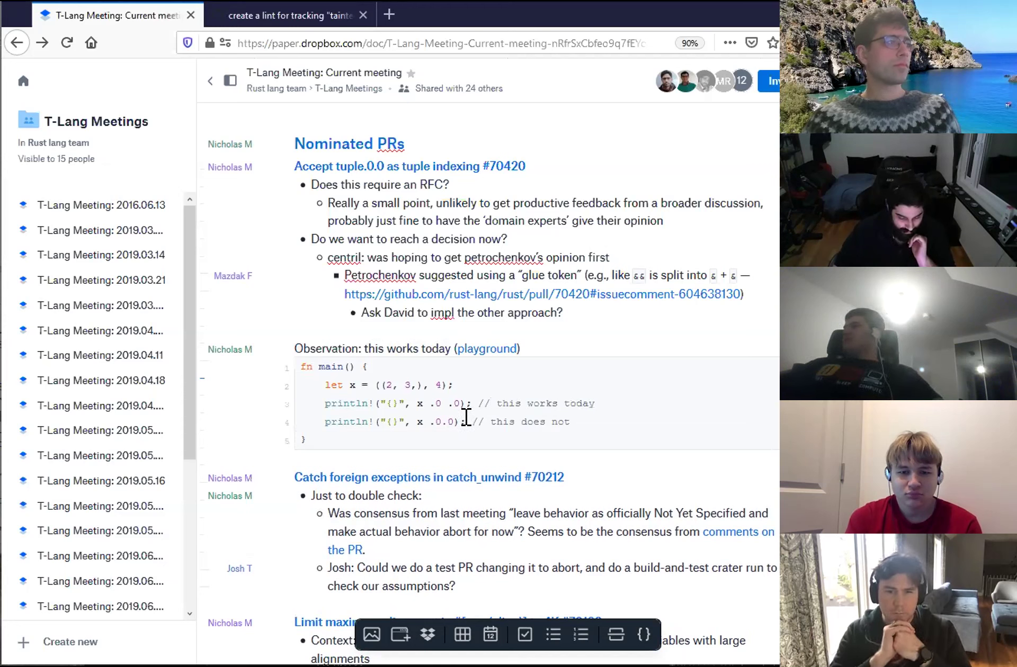
{"action": "left_click", "coordinate": [471, 414]}
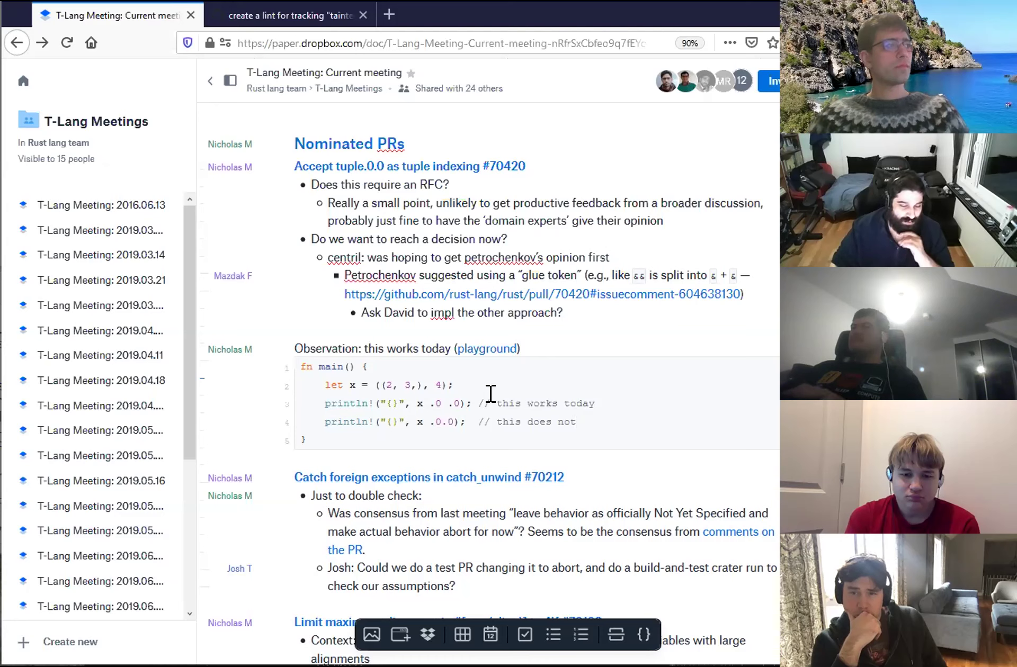
- Below the code block, add the line 'Do we want this?' with blank space separating it from the catch_unwind item
{"action": "left_click", "coordinate": [431, 456]}
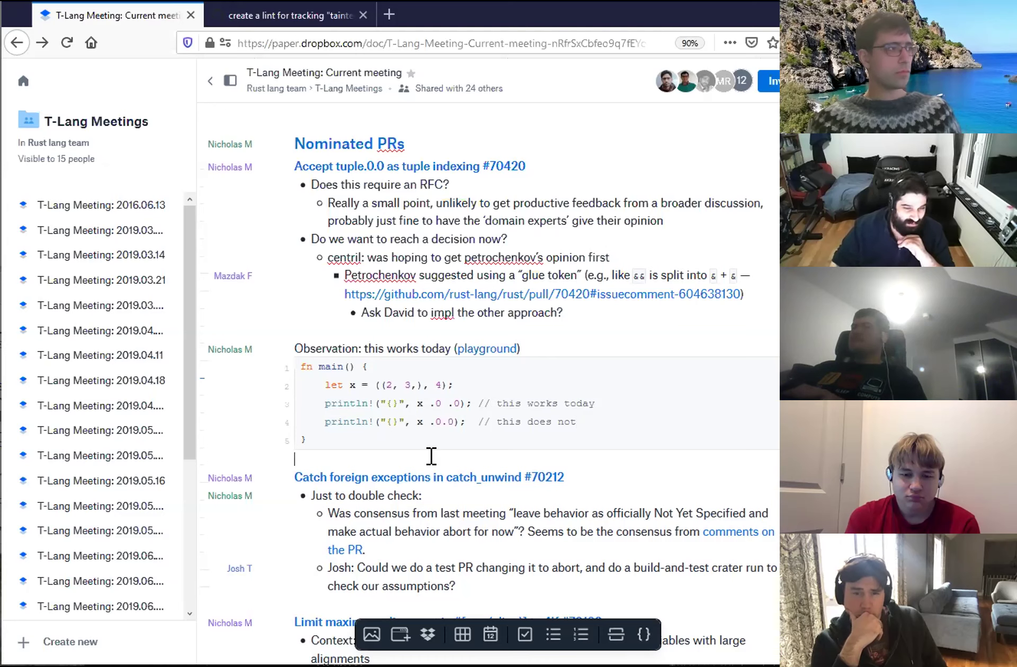
{"action": "key", "text": "Return"}
{"action": "key", "text": "Return"}
{"action": "key", "text": "Return"}
{"action": "type", "text": "Dio wee want this?"}
- Add a bullet opening with the speaker's first name: 'historically, we did not because we didn't want to overcomplicate the lexer and it didn't seem that important'
{"action": "key", "text": "Return"}
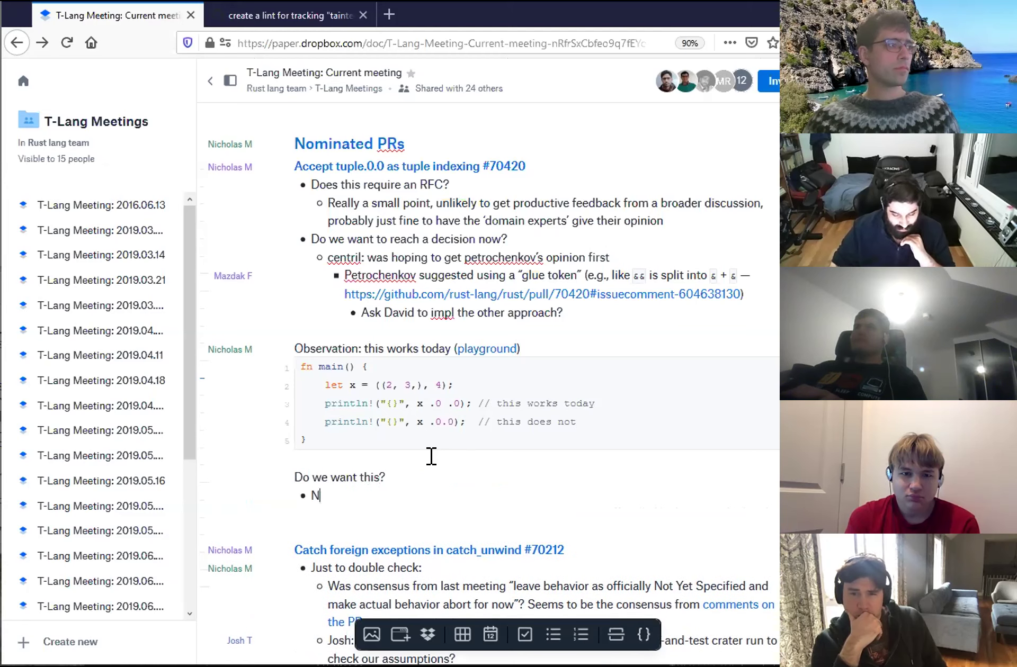
{"action": "type", "text": "Niko: historically, we did n"}
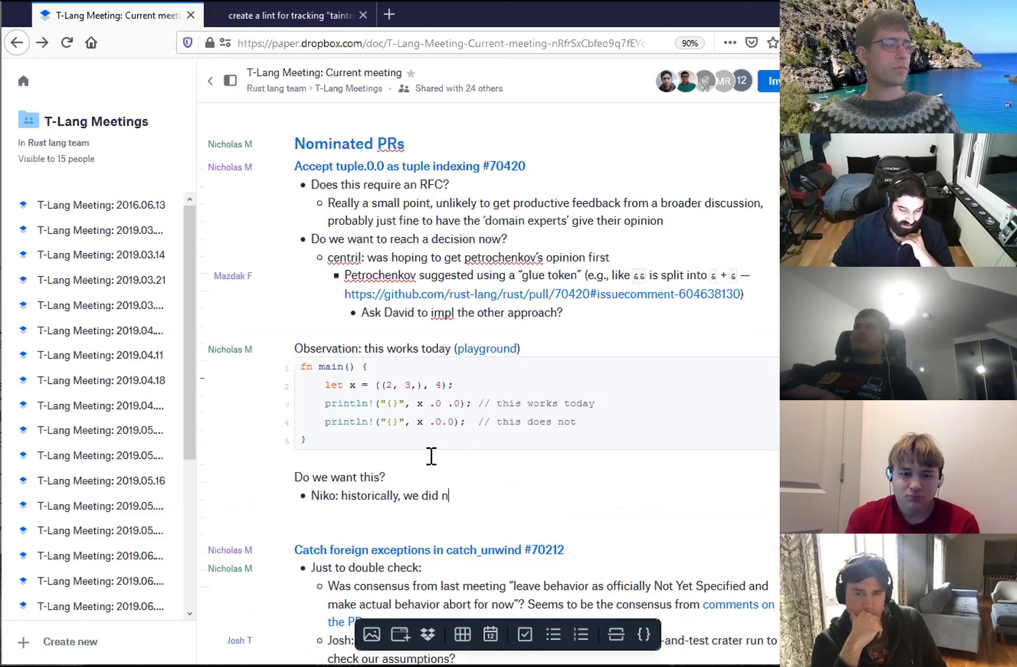
{"action": "type", "text": "ot because we didn't want to ove"}
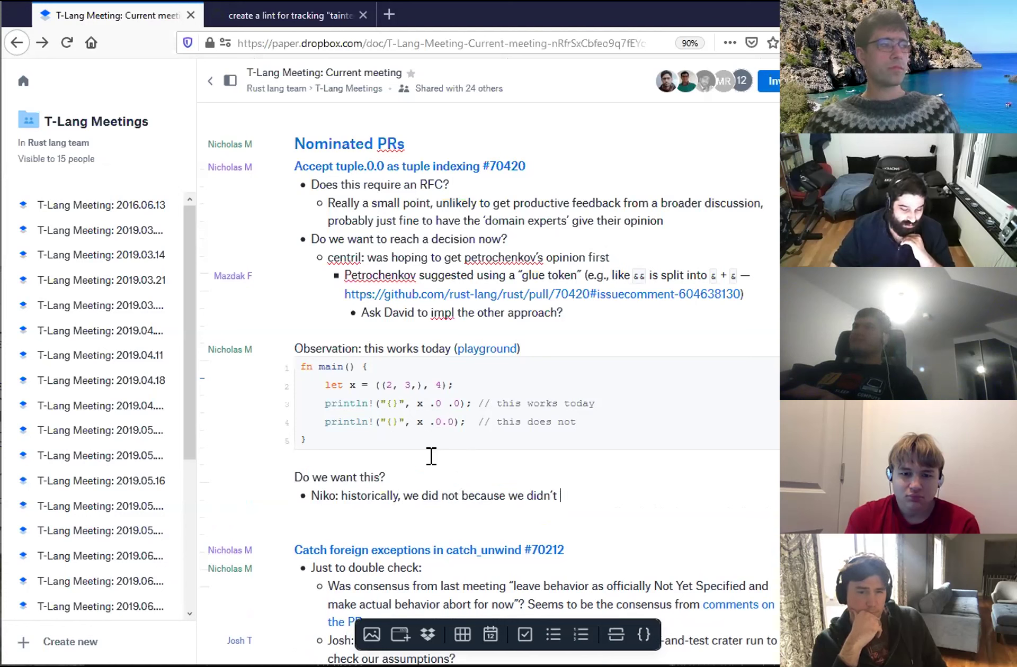
{"action": "type", "text": "rcompl"}
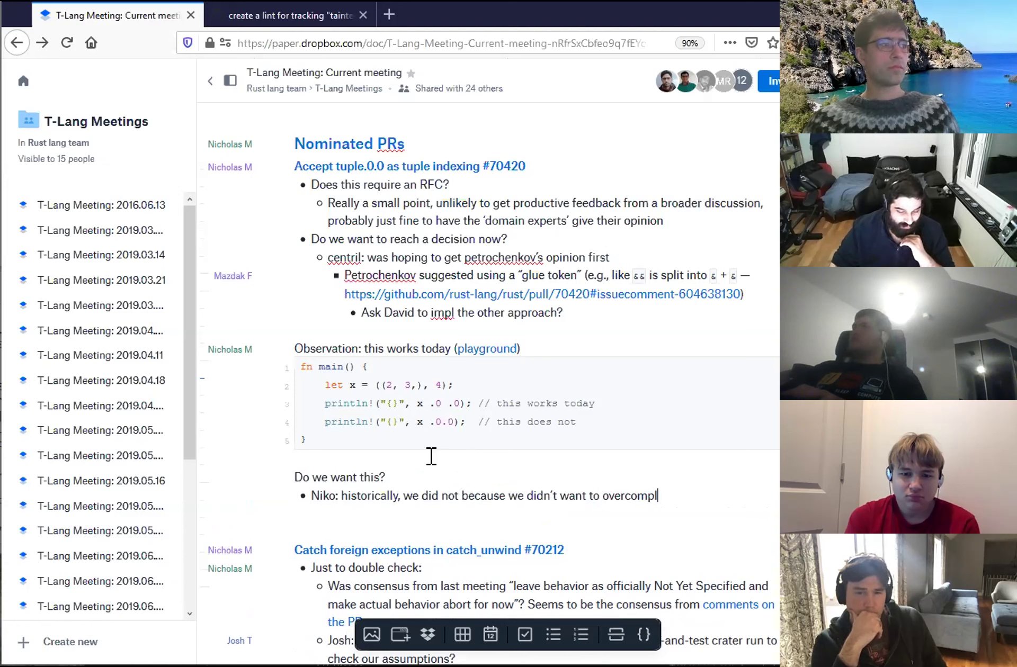
{"action": "type", "text": "icate the lexer a"}
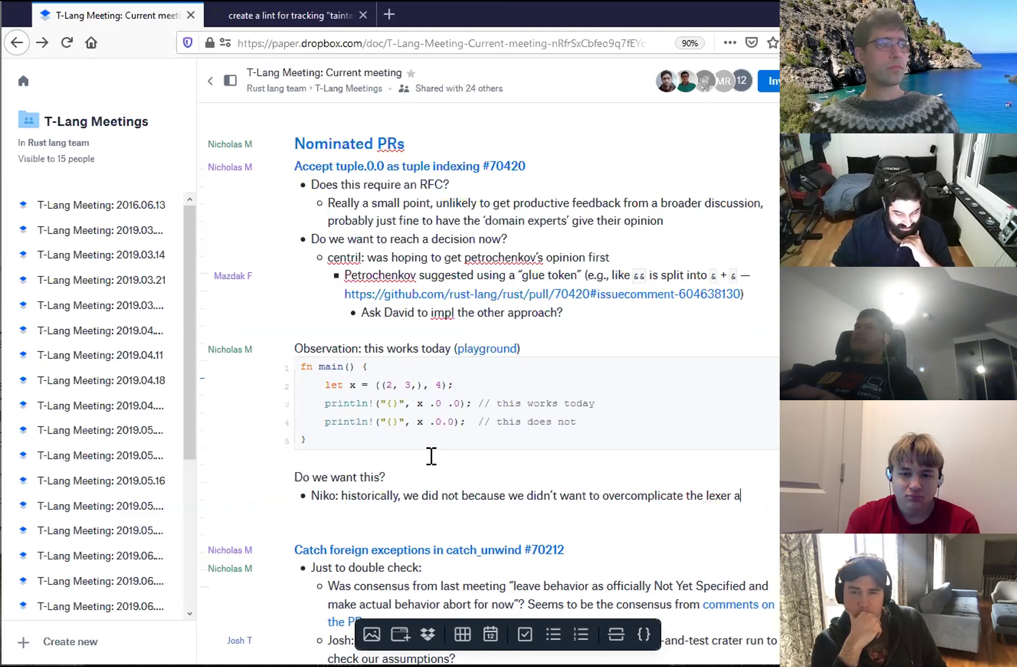
{"action": "type", "text": "nd it didn't seem that important"}
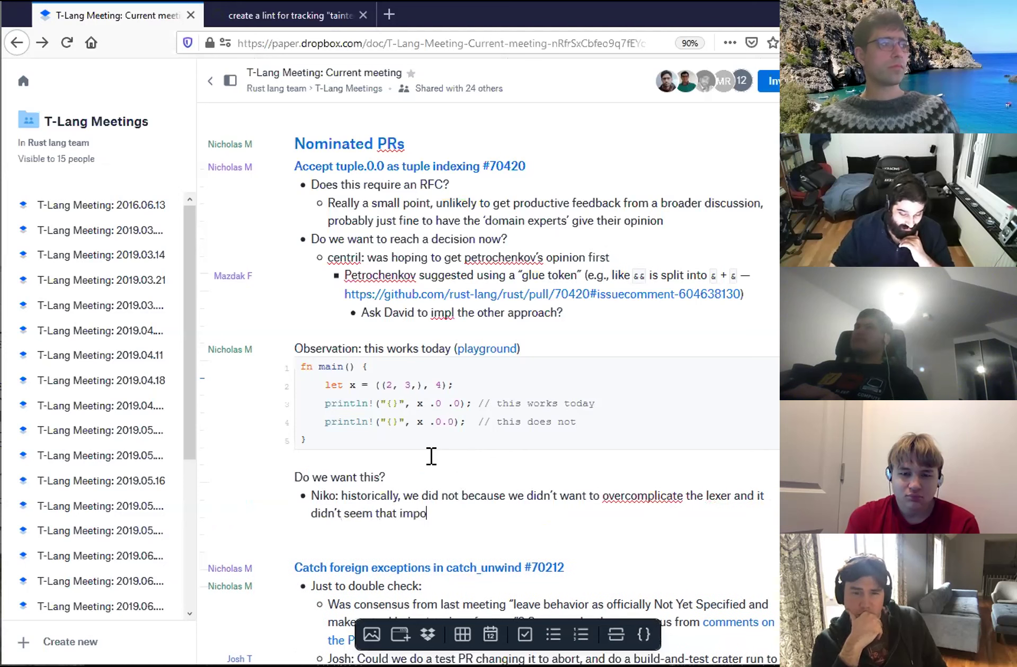
- Add the sub-bullet 'But in the meantime, we've had nice ideas like glue tokens etc and I think we should do it' and start a top-level bullet
{"action": "key", "text": "Return"}
{"action": "key", "text": "Tab"}
{"action": "type", "text": "But in the meantime, "}
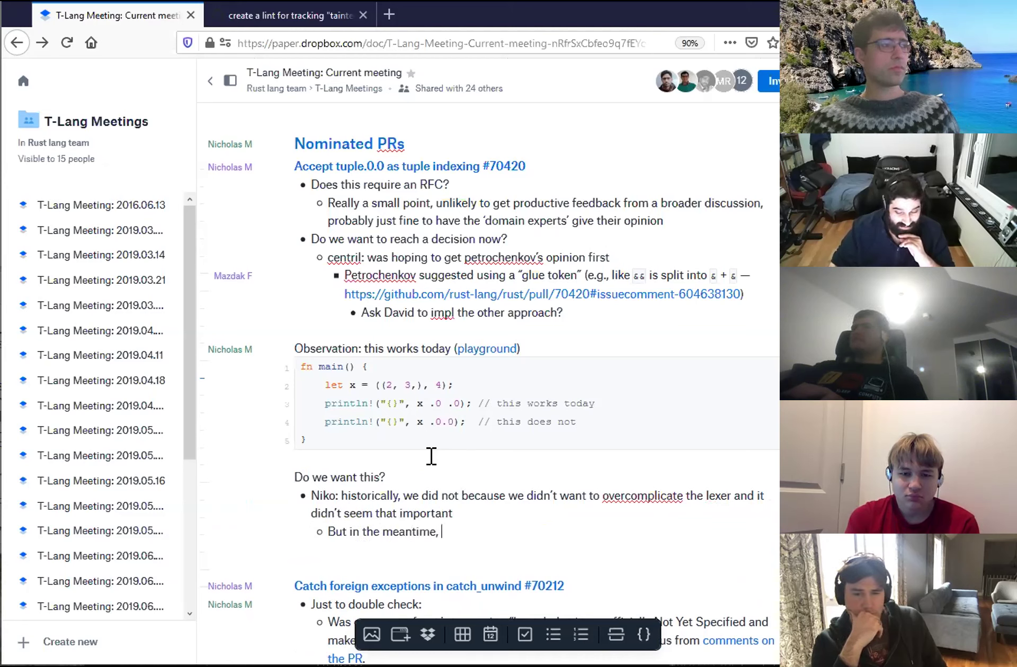
{"action": "type", "text": "we've had nice ideas like"}
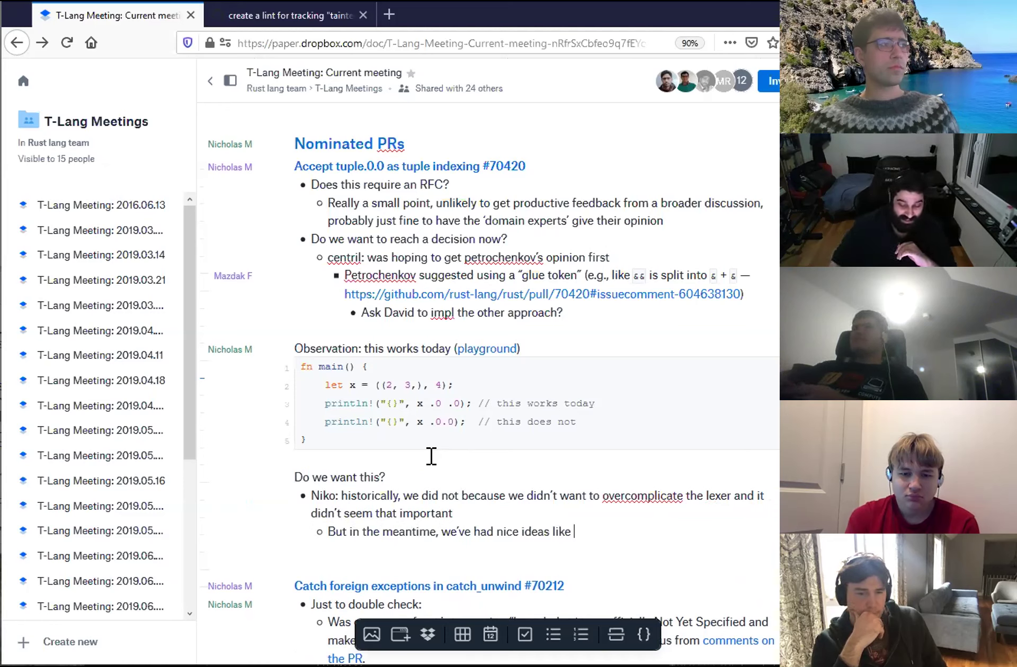
{"action": "type", "text": " glue tokens etc and I "}
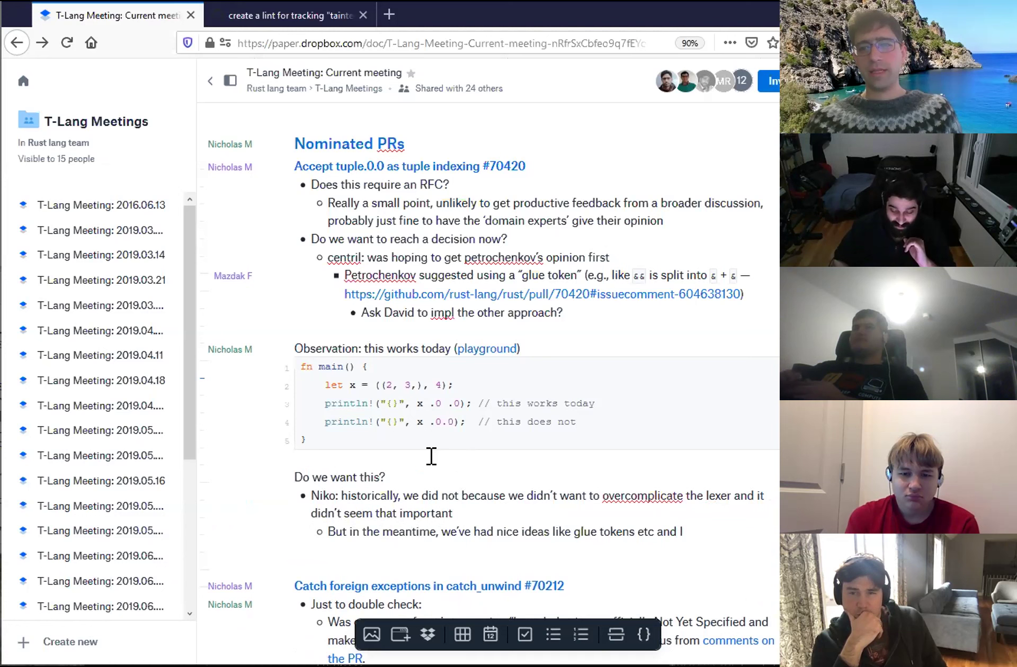
{"action": "type", "text": "think"}
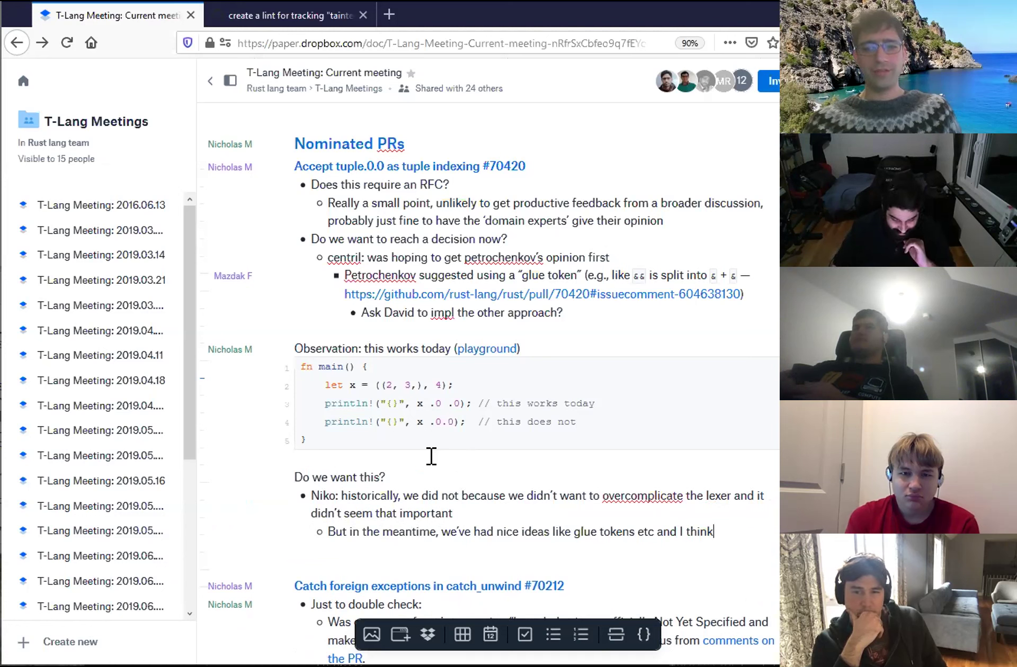
{"action": "key", "text": "Return"}
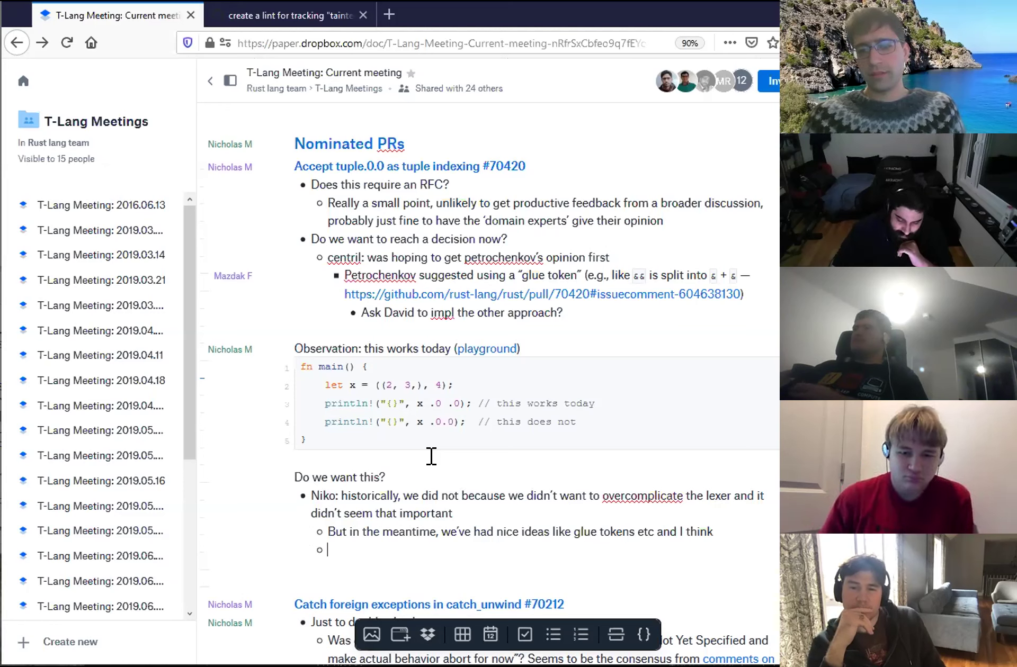
{"action": "key", "text": "shift+Tab"}
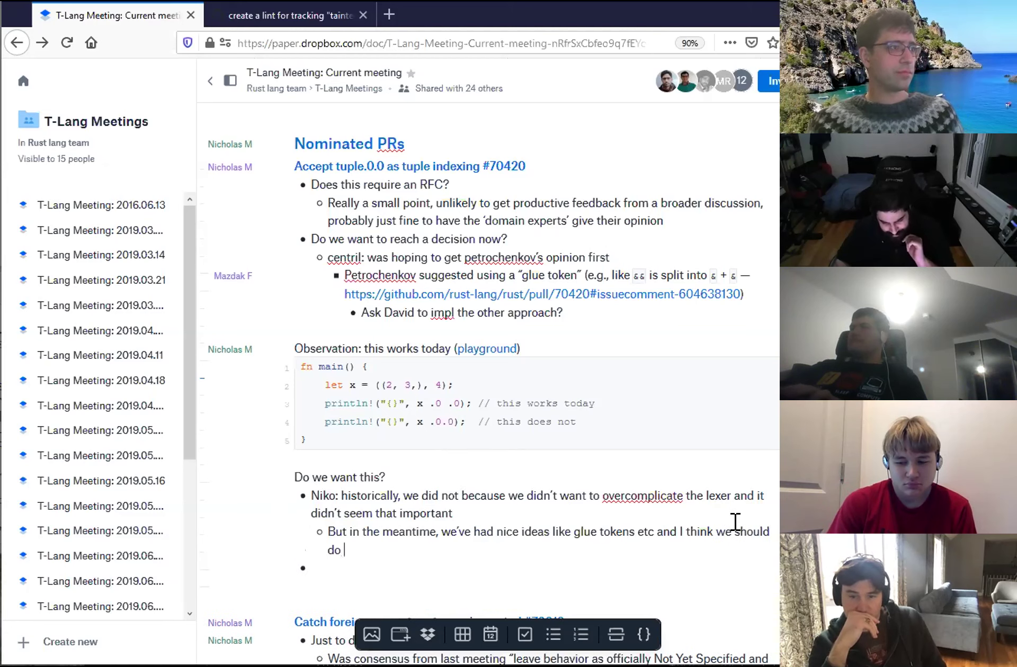
- Fill the new top-level bullet with the speaker's handle and 'Another argument that was raised is “it's a sign you should declare a struct”'
{"action": "type", "text": "Centril: Another argment"}
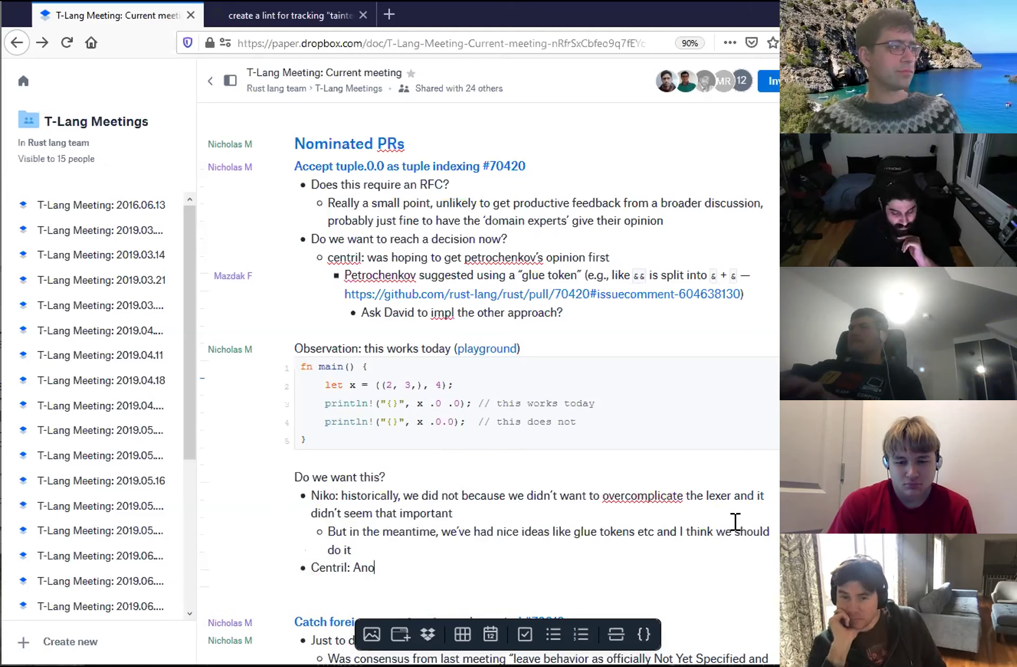
{"action": "key", "text": "BackSpace"}
{"action": "key", "text": "BackSpace"}
{"action": "key", "text": "BackSpace"}
{"action": "key", "text": "BackSpace"}
{"action": "key", "text": "BackSpace"}
{"action": "type", "text": "ument that was raised is"}
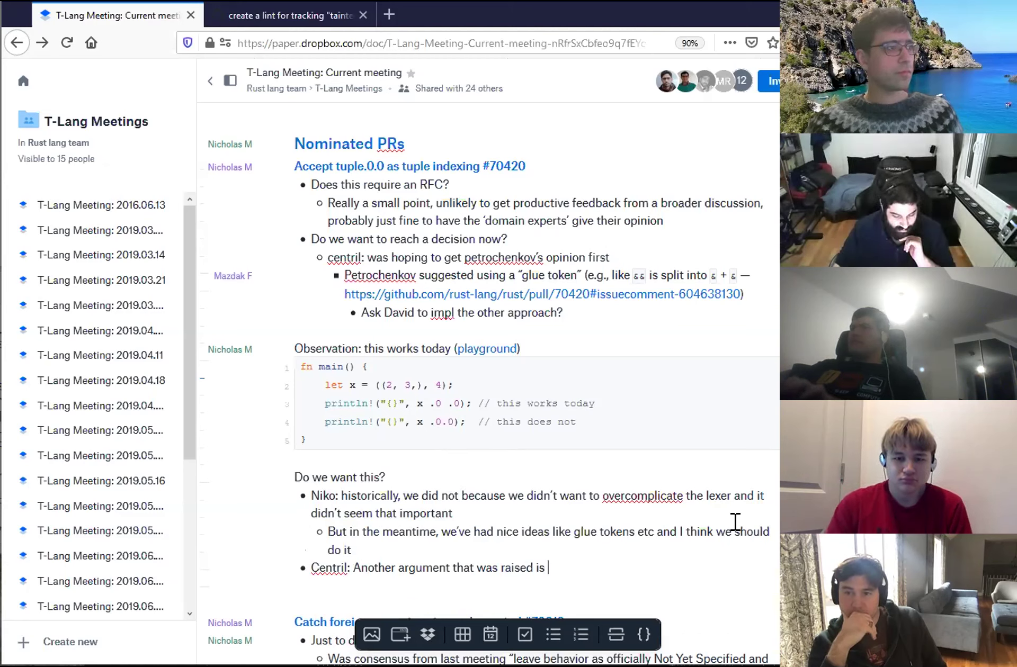
{"action": "type", "text": " `"}
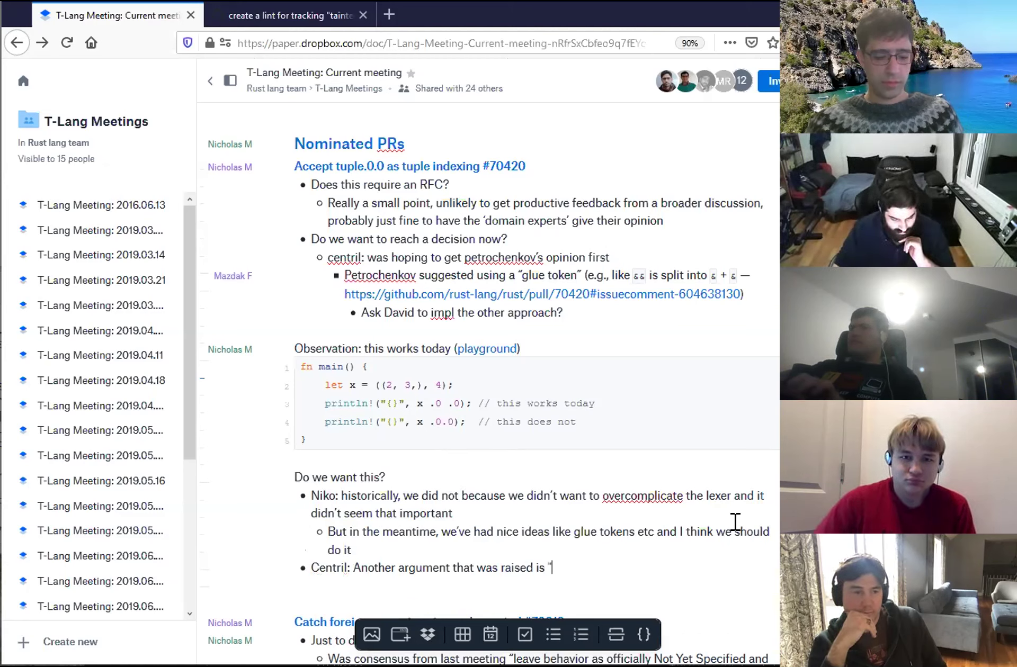
{"action": "key", "text": "BackSpace"}
{"action": "type", "text": "“it’s bad"}
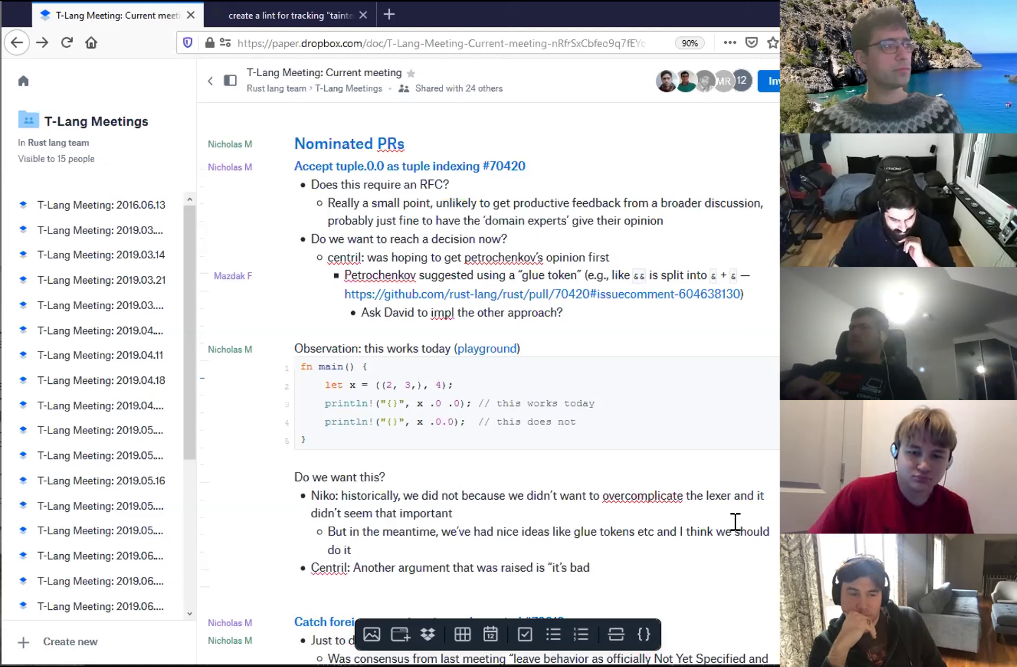
{"action": "key", "text": "BackSpace"}
{"action": "key", "text": "BackSpace"}
{"action": "key", "text": "BackSpace"}
{"action": "key", "text": "BackSpace"}
{"action": "type", "text": "a sign you shou"}
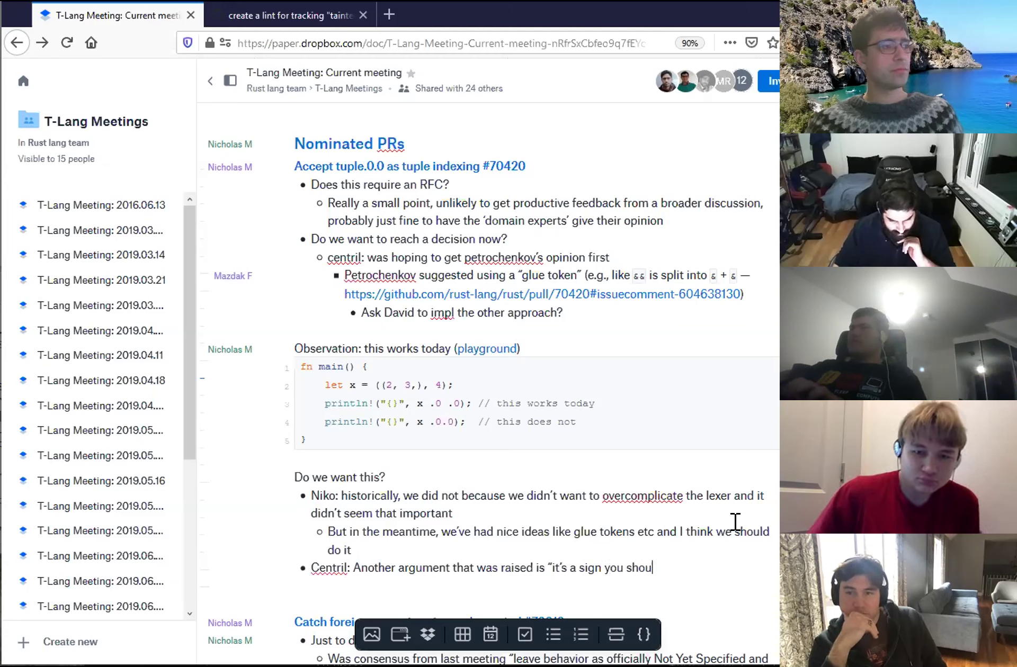
{"action": "type", "text": "ld declare a struct”"}
- Below the struct argument, add a sub-bullet opening with the replying speaker's first name: 'agreed but seems weak, people will self-regulate'
{"action": "key", "text": "Return"}
{"action": "key", "text": "Tab"}
{"action": "type", "text": "Niko: agreed"}
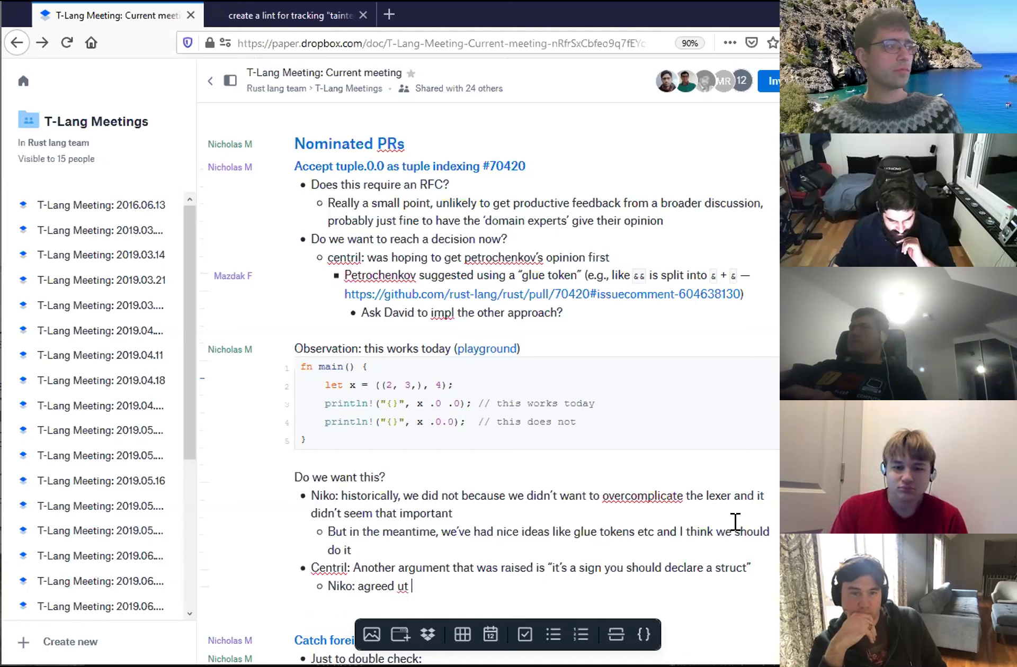
{"action": "type", "text": " but seems weak, people will self-regulate"}
- Add a top-level bullet opening with the speaker's first name: 'C++ has gone to some work to deal with `&&` over time', with && as inline code
{"action": "key", "text": "Return"}
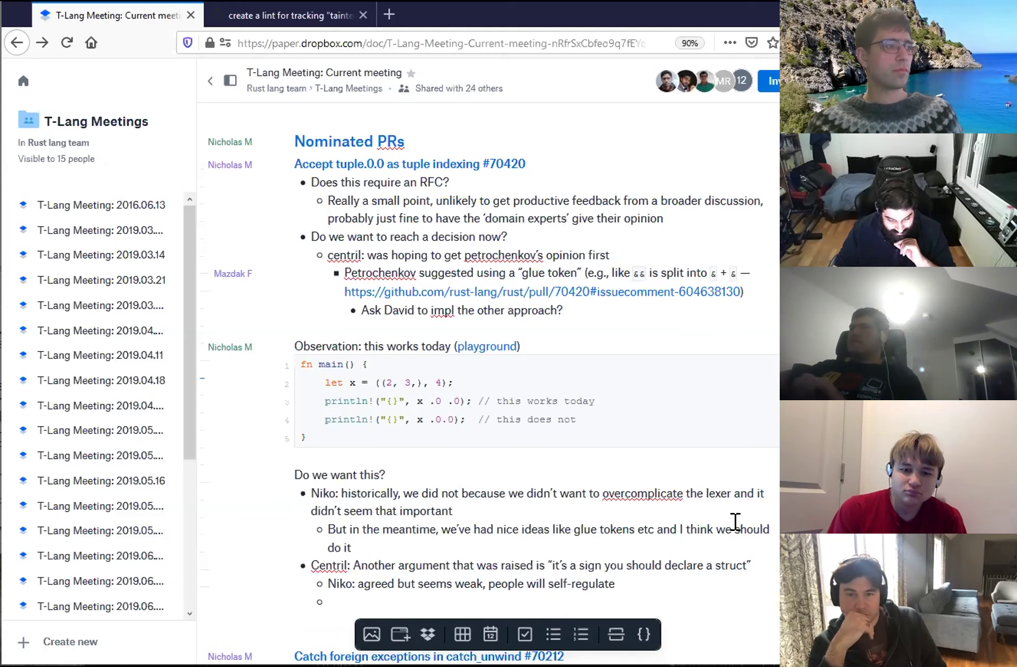
{"action": "key", "text": "shift+Tab"}
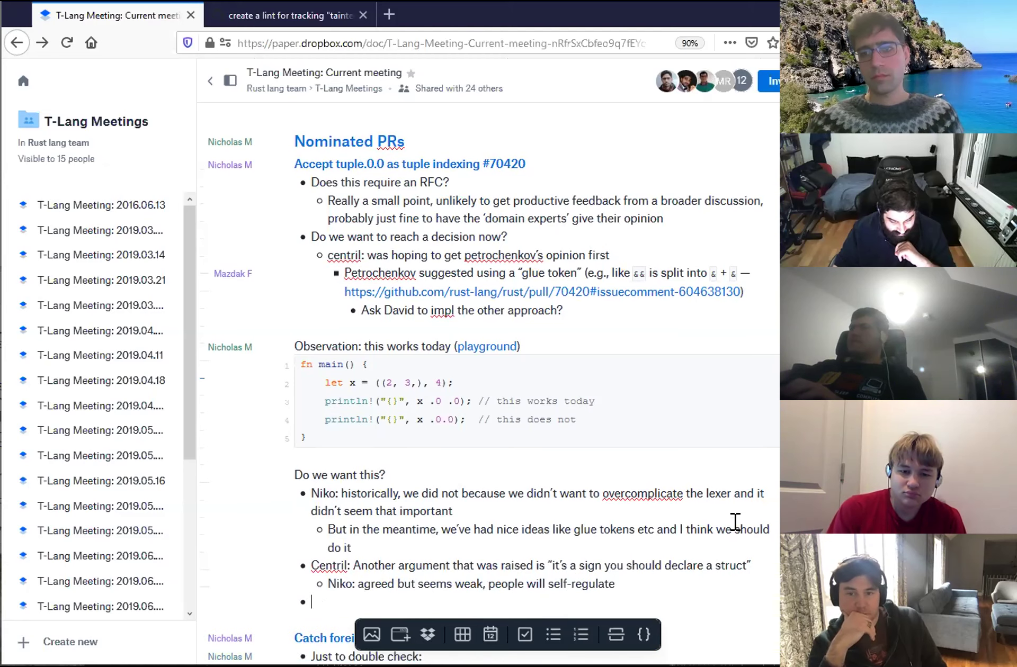
{"action": "type", "text": "Josh: C++ has"}
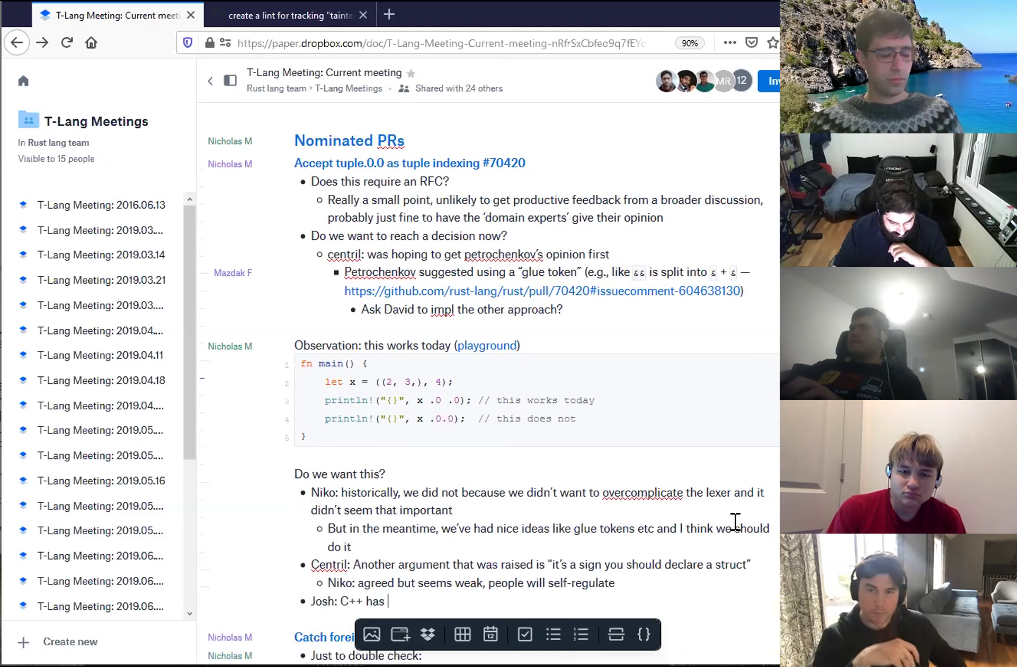
{"action": "type", "text": " gone to some work"}
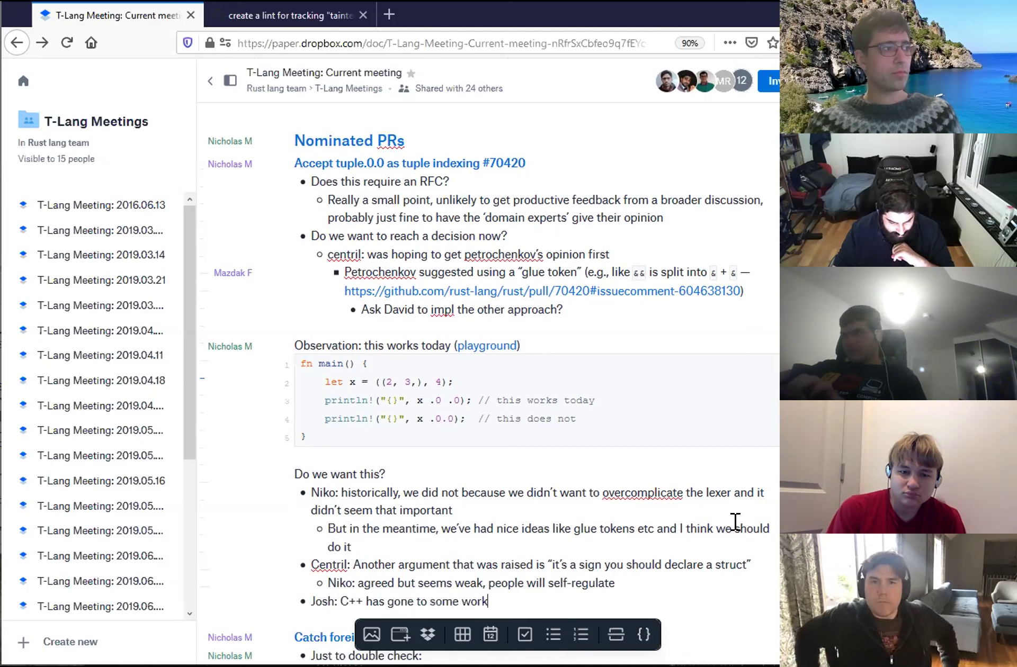
{"action": "type", "text": " to deal with `&&` "}
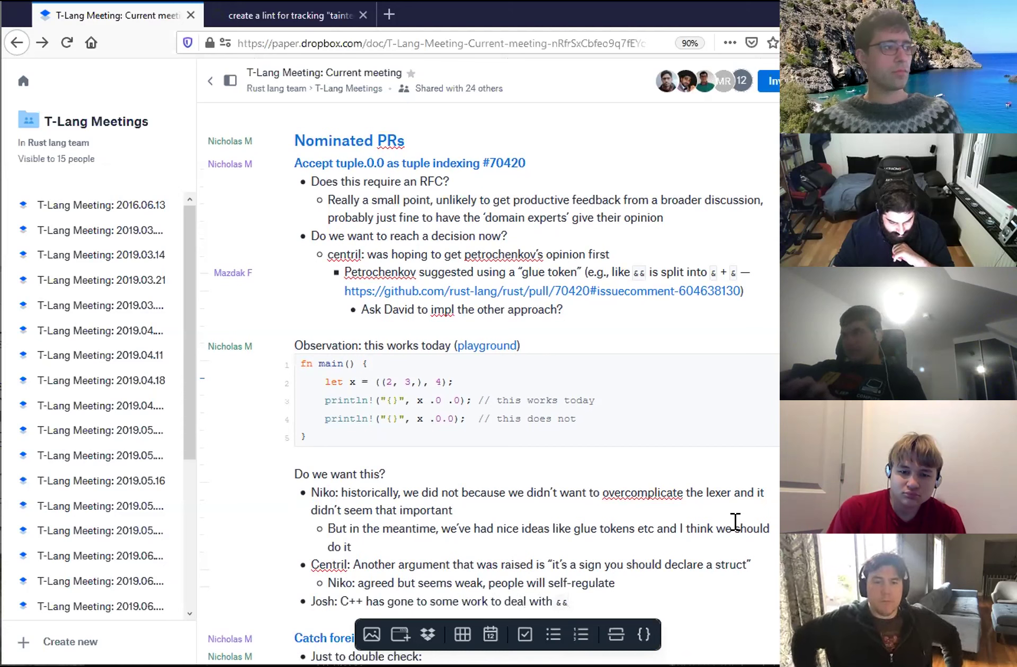
{"action": "type", "text": "over time,"}
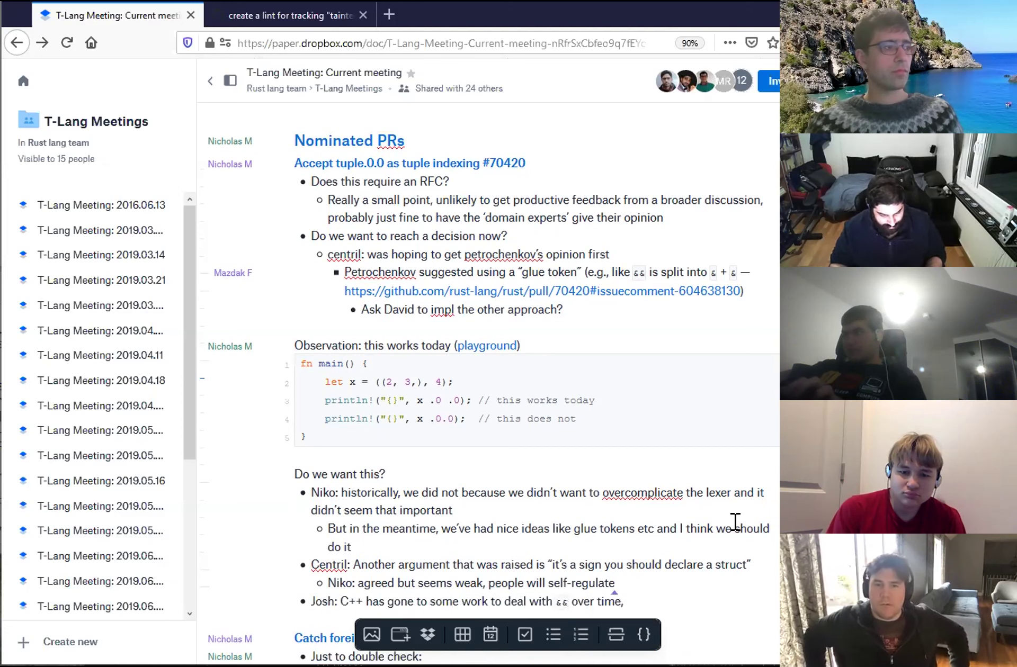
{"action": "type", "text": " nrec"}
{"action": "key", "text": "BackSpace"}
{"action": "key", "text": "BackSpace"}
{"action": "key", "text": "BackSpace"}
{"action": "key", "text": "BackSpace"}
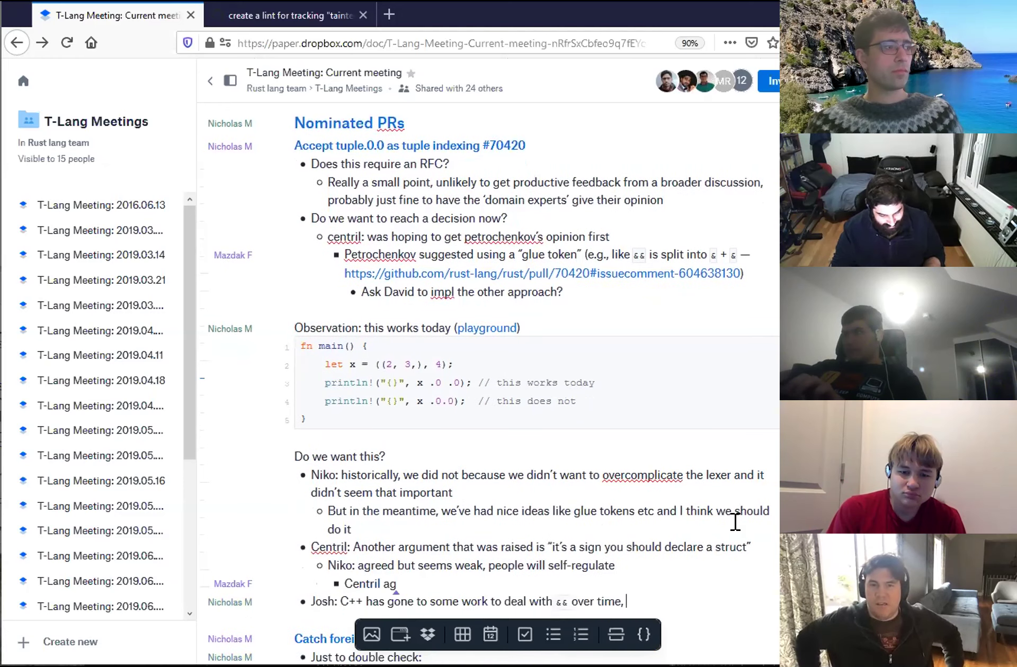
{"action": "scroll", "coordinate": [735, 522], "scroll_direction": "down", "scroll_amount": 3}
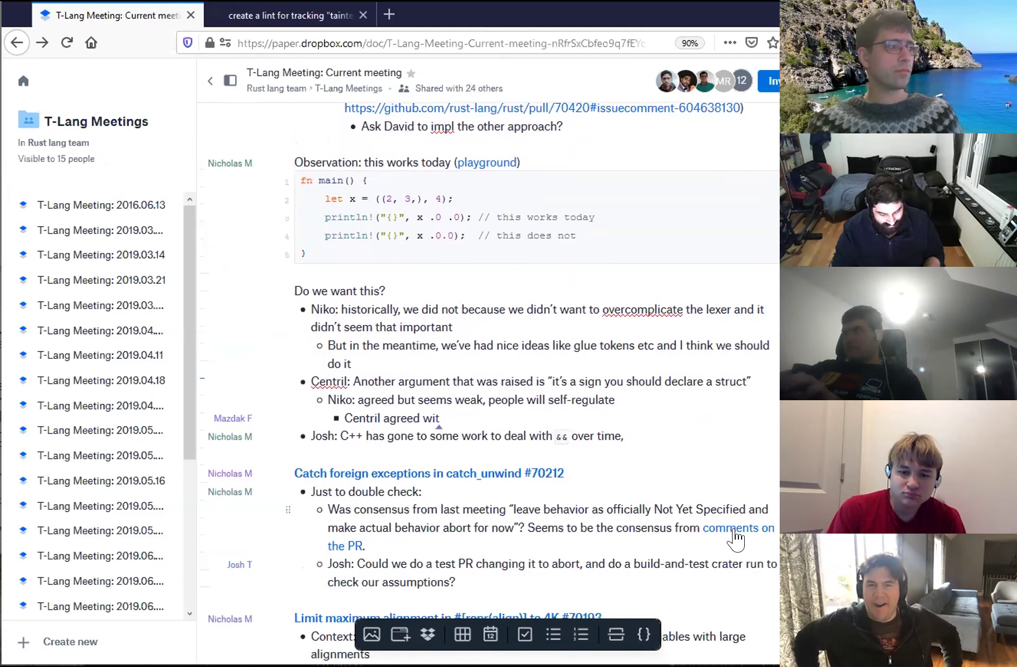
{"action": "key", "text": "Down"}
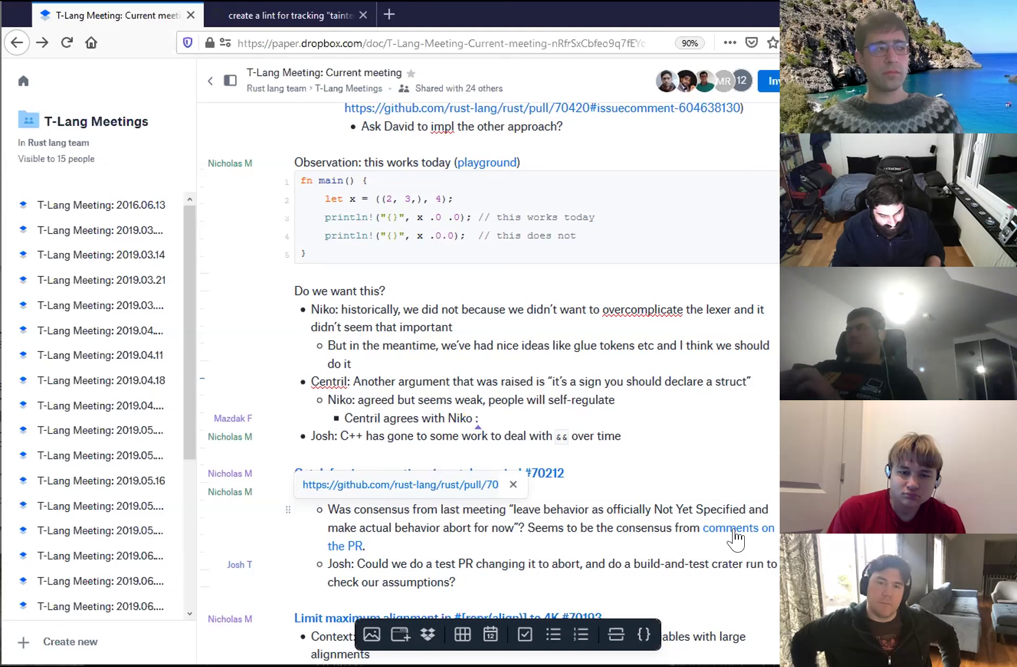
- Add the sub-bullet 'Is there any legitimate parse in which a floating point number follows a `.`? I can't think of one.' with an empty one below
{"action": "key", "text": "Return"}
{"action": "key", "text": "Tab"}
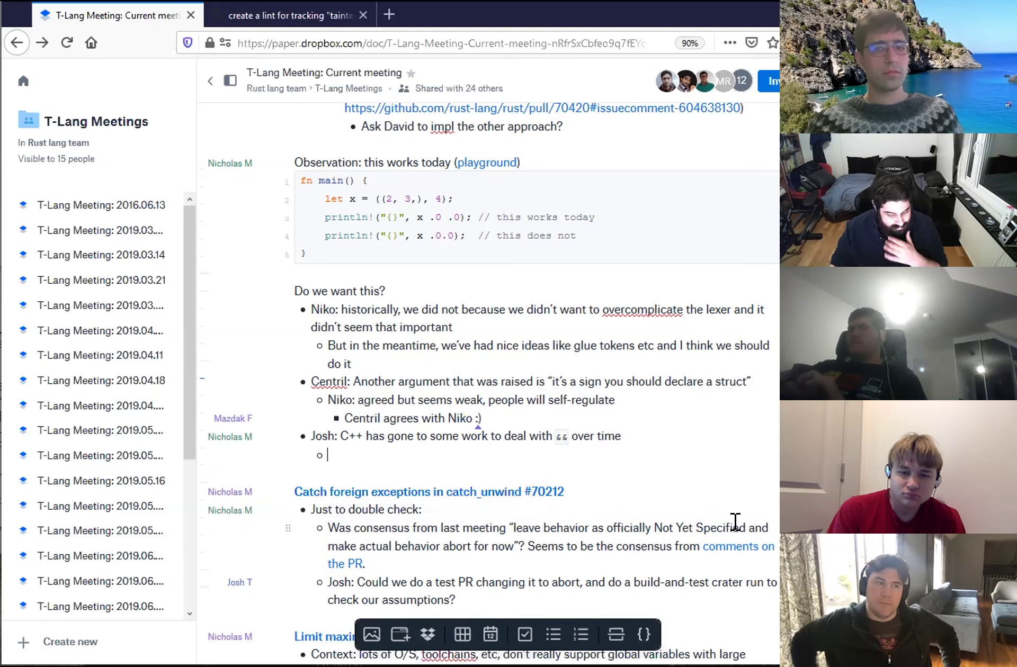
{"action": "type", "text": "Is there any legitimate"}
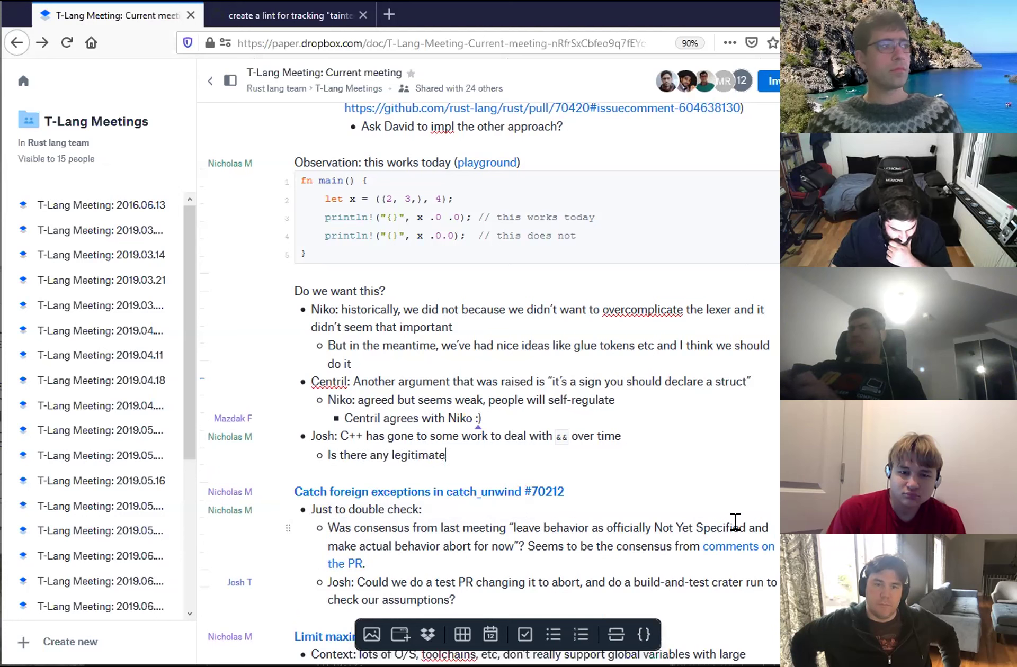
{"action": "type", "text": " parse in which a floating point "}
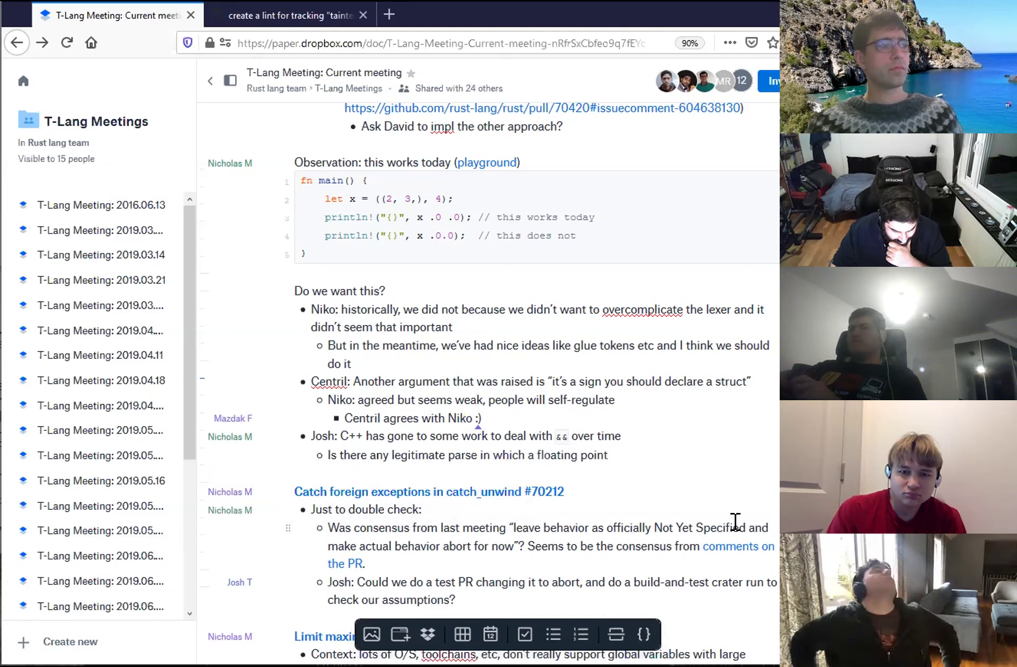
{"action": "type", "text": "number"}
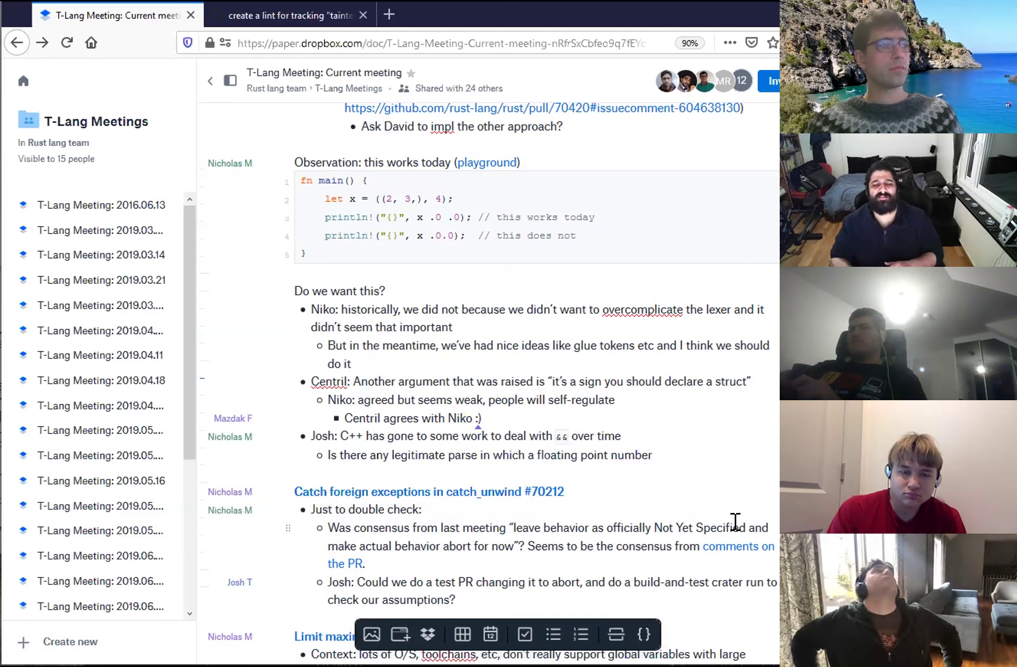
{"action": "type", "text": " follows a ."}
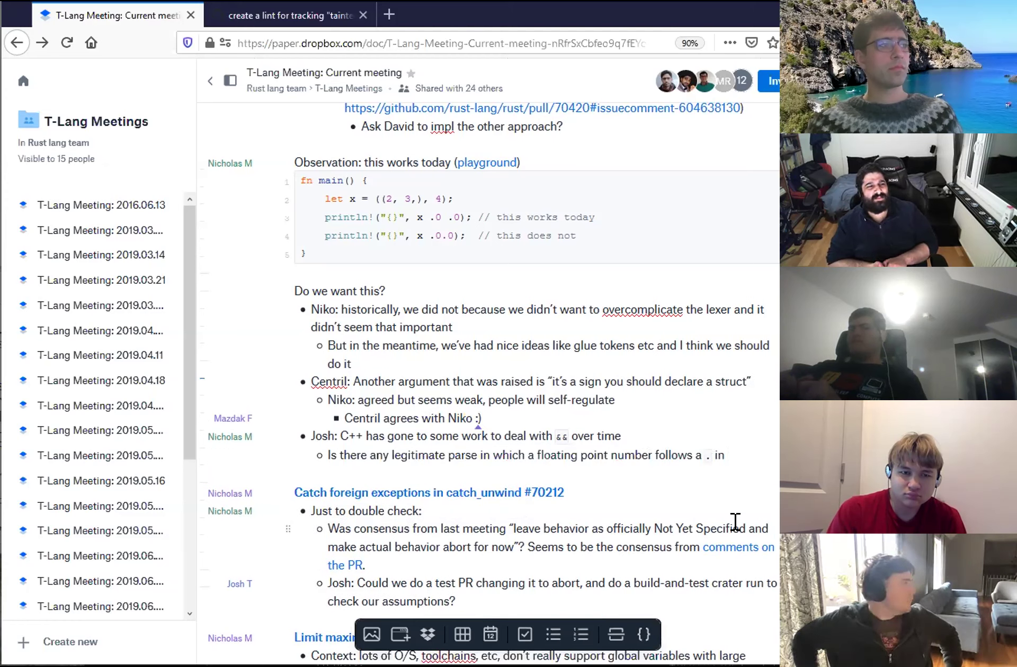
{"action": "type", "text": "? I can't "}
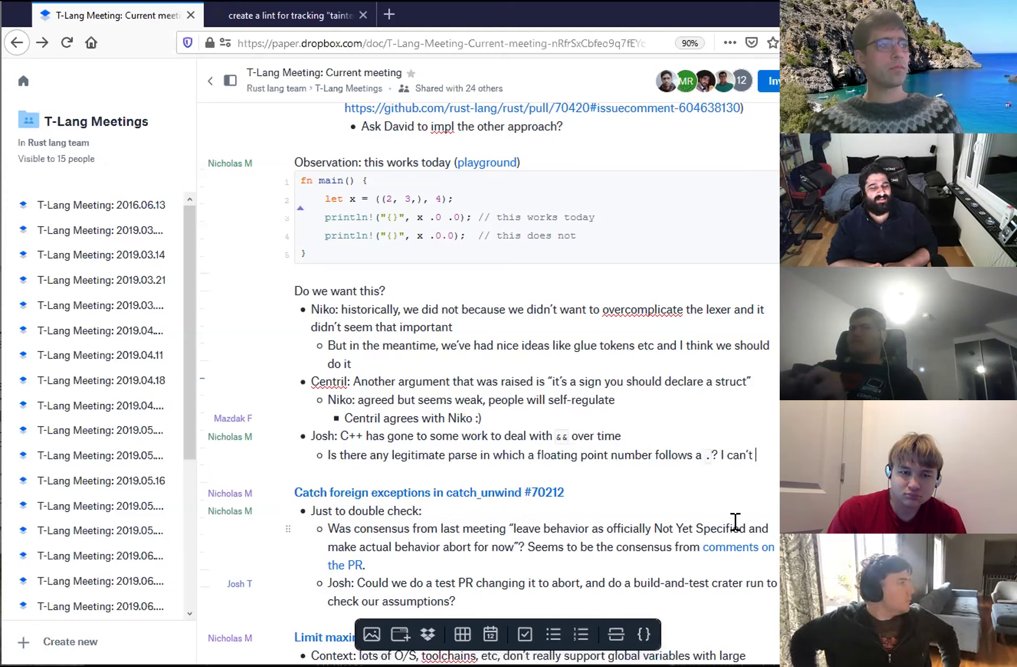
{"action": "type", "text": "think of one."}
{"action": "key", "text": "Return"}
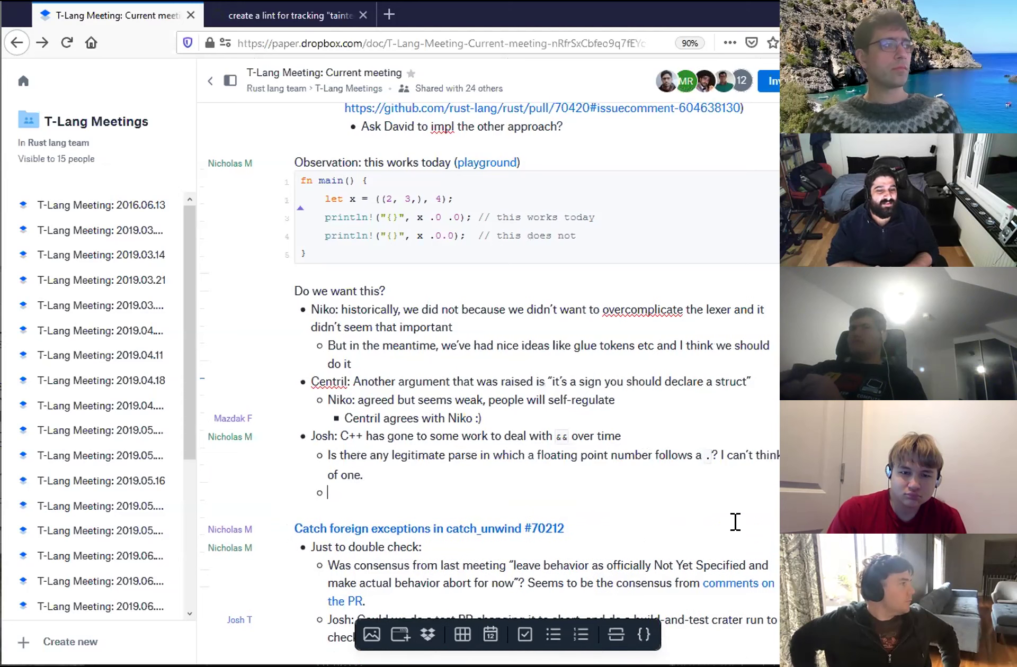
{"action": "key", "text": "shift+Tab"}
{"action": "key", "text": "Tab"}
- Append 'This suggests that we can also modify the lexer that `. <floating point>` should be interpreted as `.integer .integer`' to the floating point sub-bullet
{"action": "key", "text": "Up"}
{"action": "key", "text": "End"}
{"action": "type", "text": "This suggests that"}
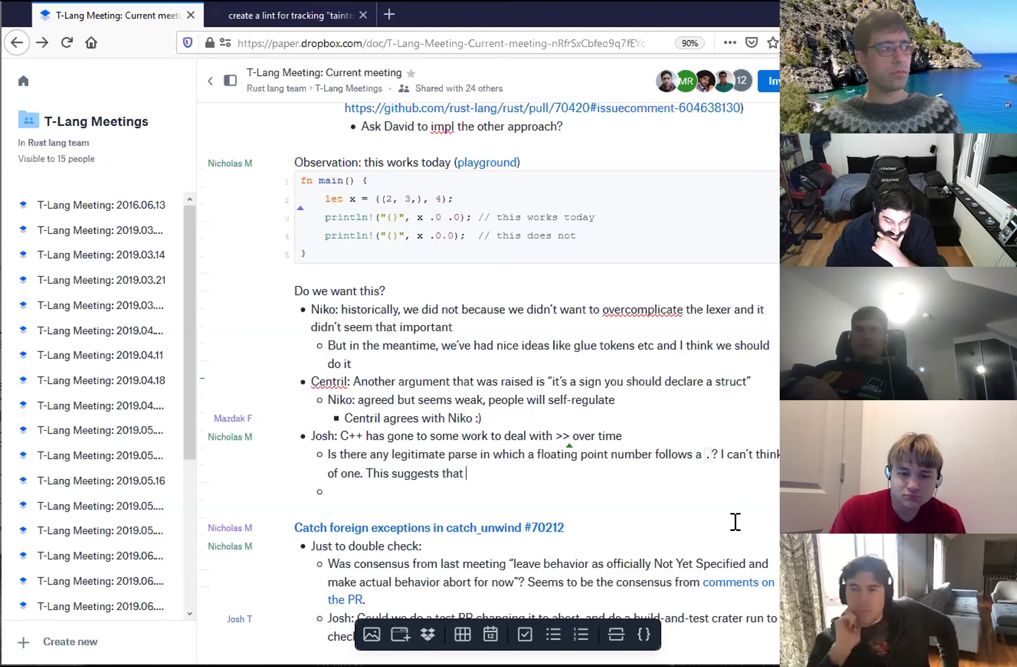
{"action": "type", "text": "we can alw"}
{"action": "key", "text": "BackSpace"}
{"action": "type", "text": "so modify the lexer tha"}
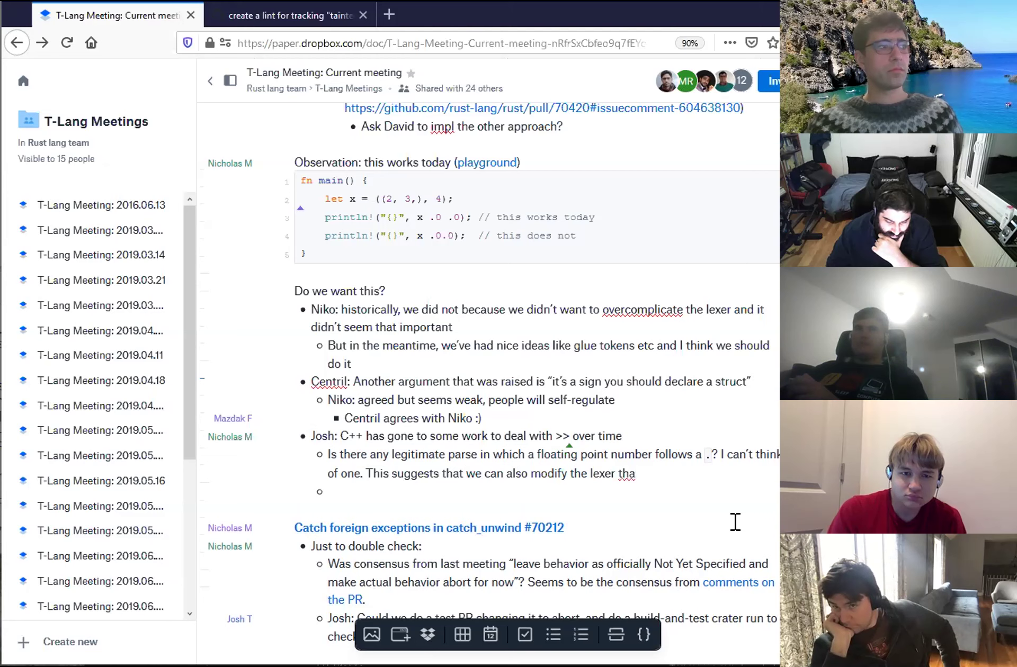
{"action": "type", "text": "t `. <floa"}
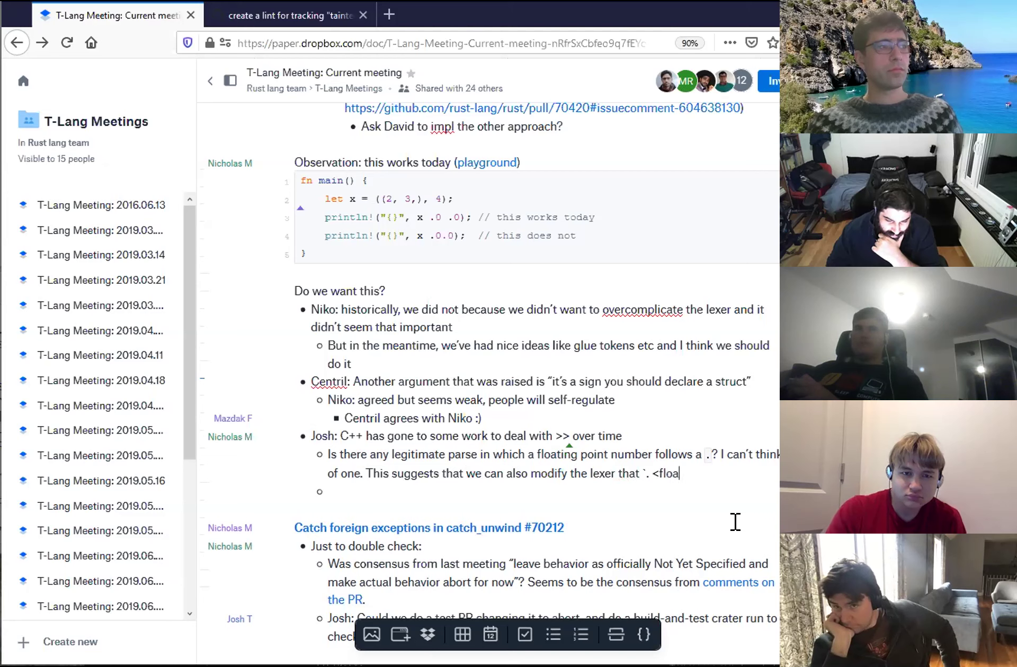
{"action": "type", "text": "ting point>` should be interprete"}
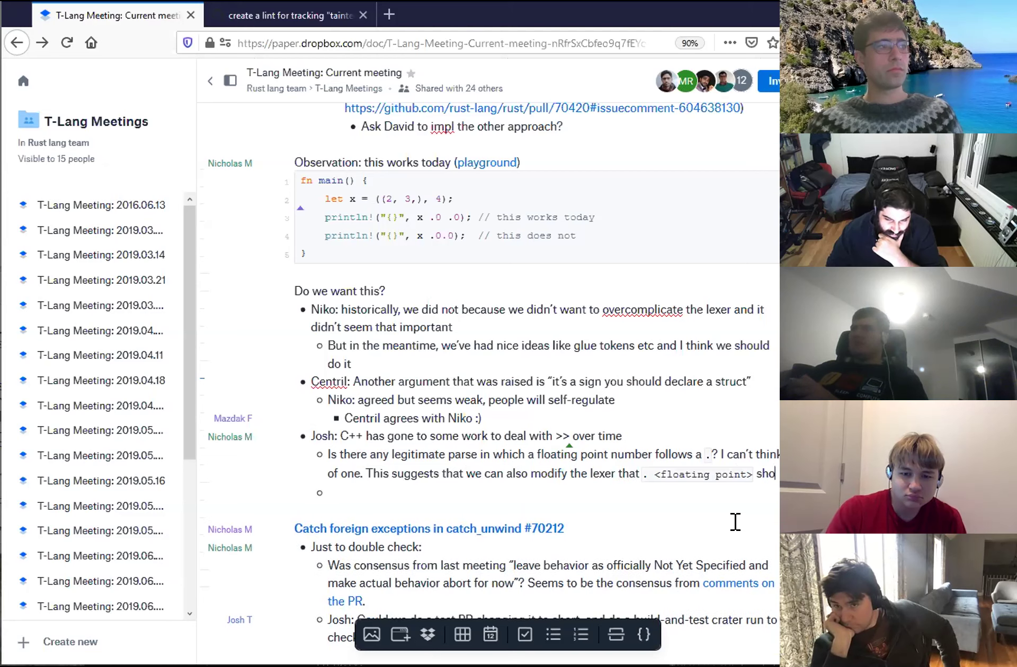
{"action": "type", "text": "d as"}
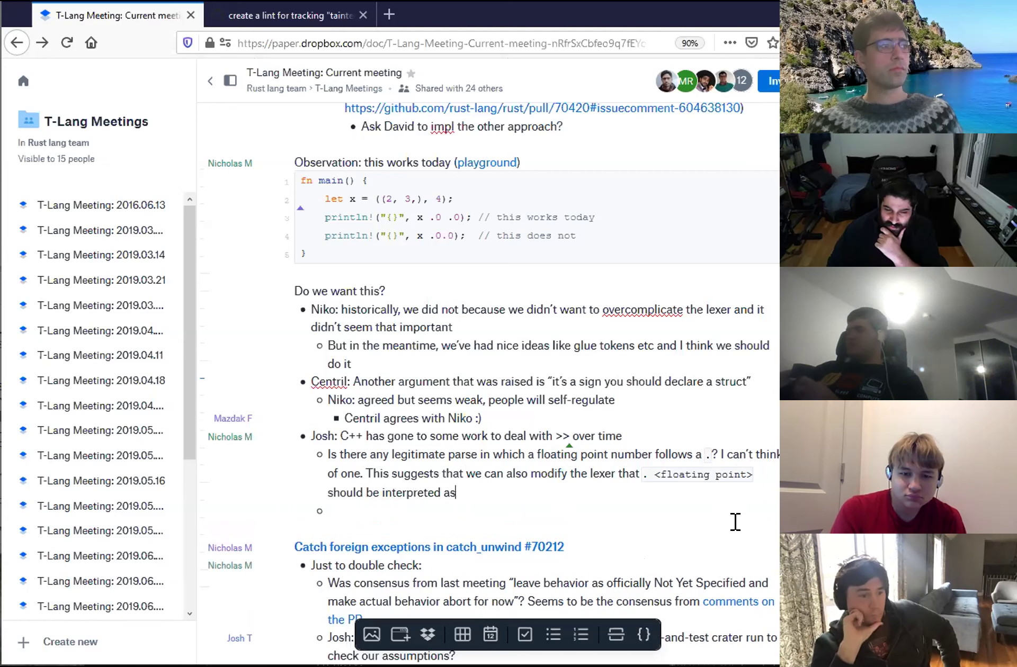
{"action": "type", "text": " `.intege"}
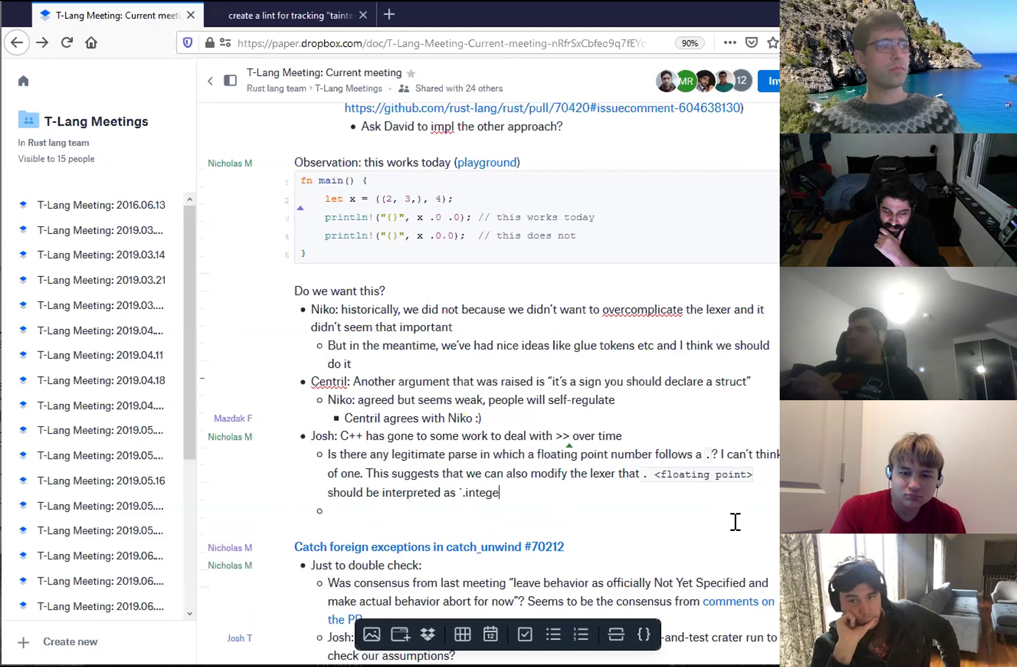
{"action": "type", "text": "r .integer`"}
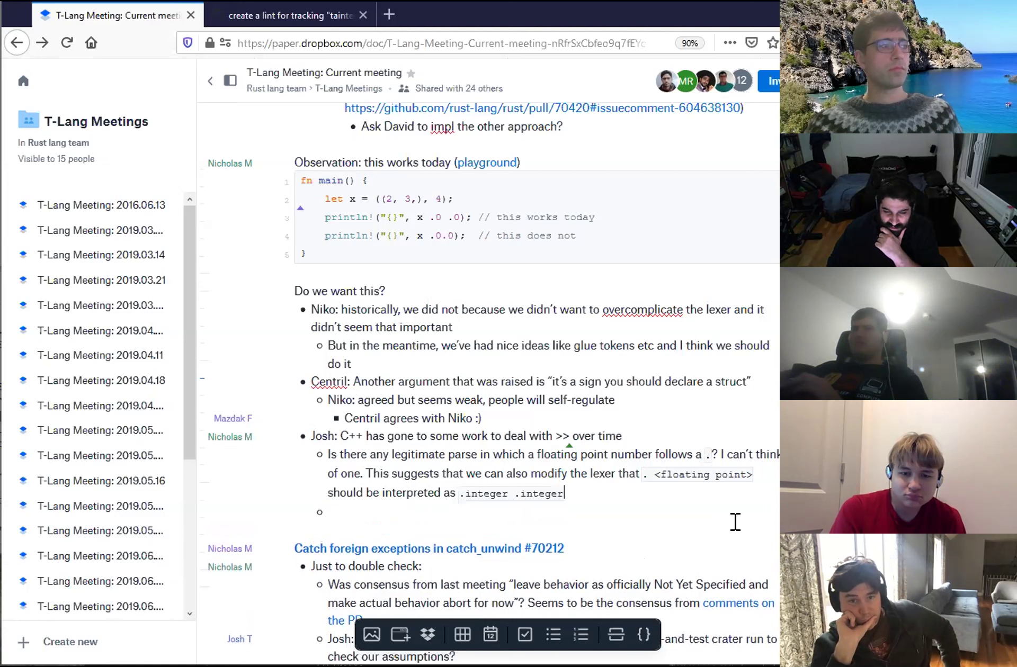
- Nest a reply under the floating point sub-bullet, opening with the speaker's handle: 'That's what the PR presently does.'
{"action": "key", "text": "Tab"}
{"action": "type", "text": "centril:"}
{"action": "type", "text": " That's what th"}
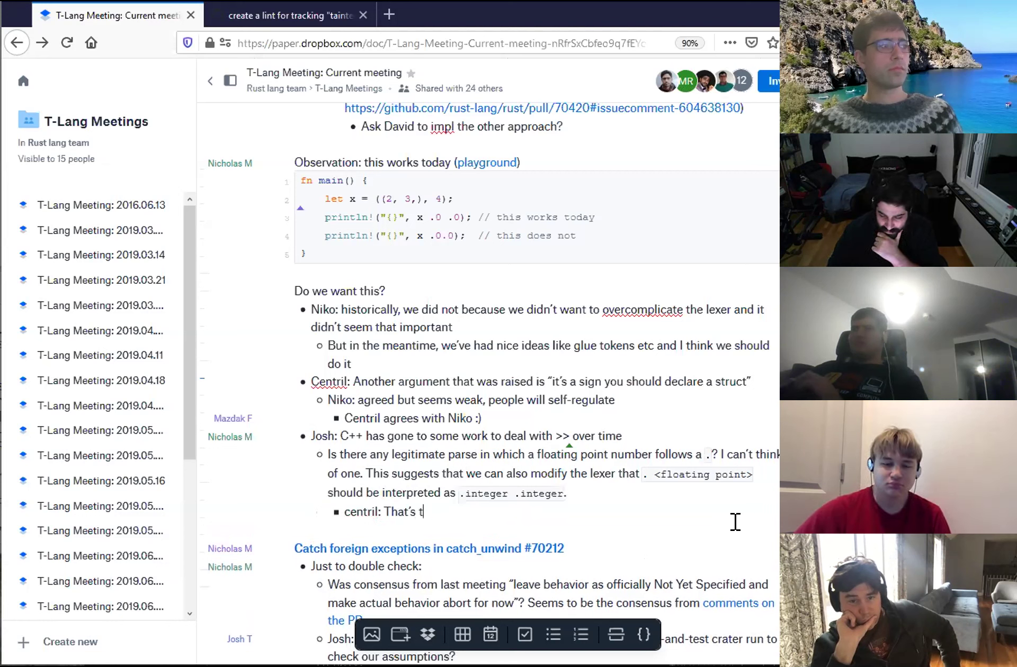
{"action": "type", "text": "e PR presently does."}
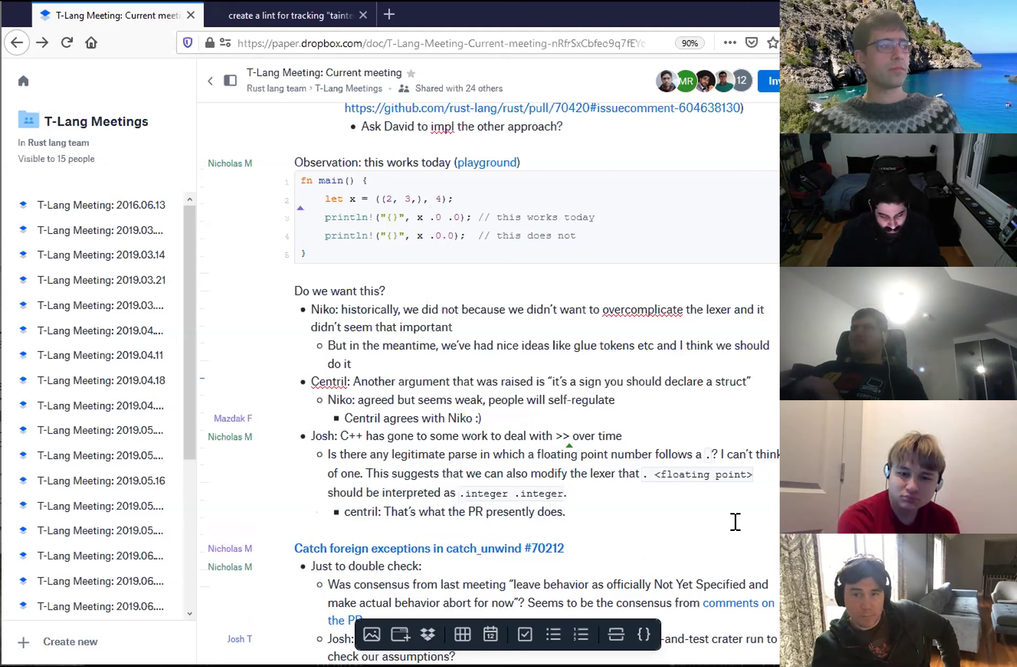
{"action": "key", "text": "Return"}
{"action": "key", "text": "shift+Tab"}
{"action": "key", "text": "BackSpace"}
{"action": "key", "text": "BackSpace"}
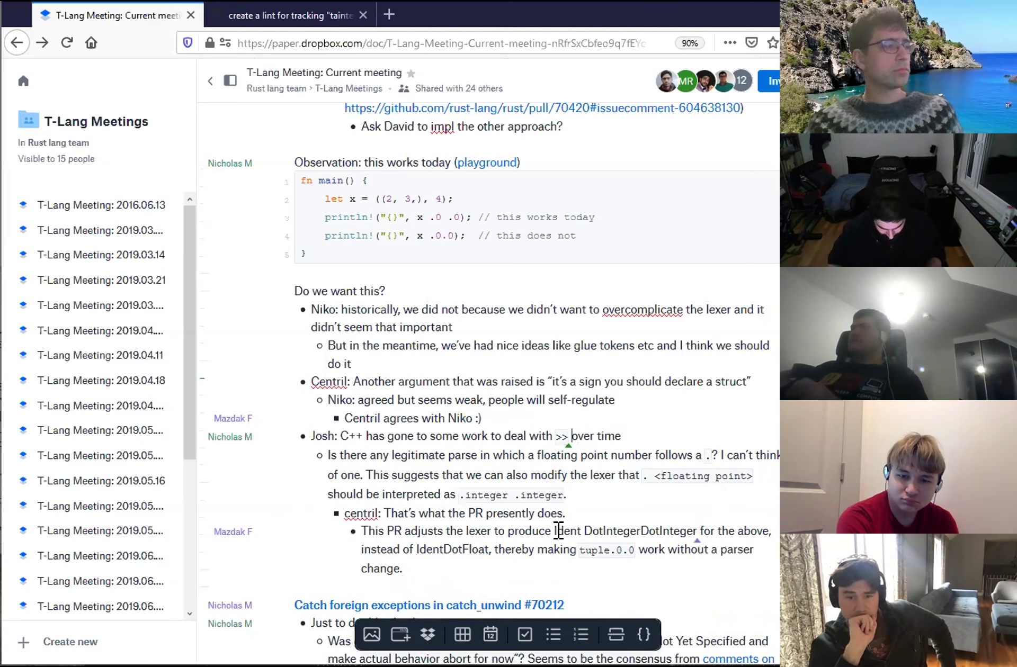
- Change the period ending the 'That's what the PR presently does' reply to a colon
{"action": "left_click", "coordinate": [589, 508]}
{"action": "key", "text": "BackSpace"}
{"action": "type", "text": ":"}
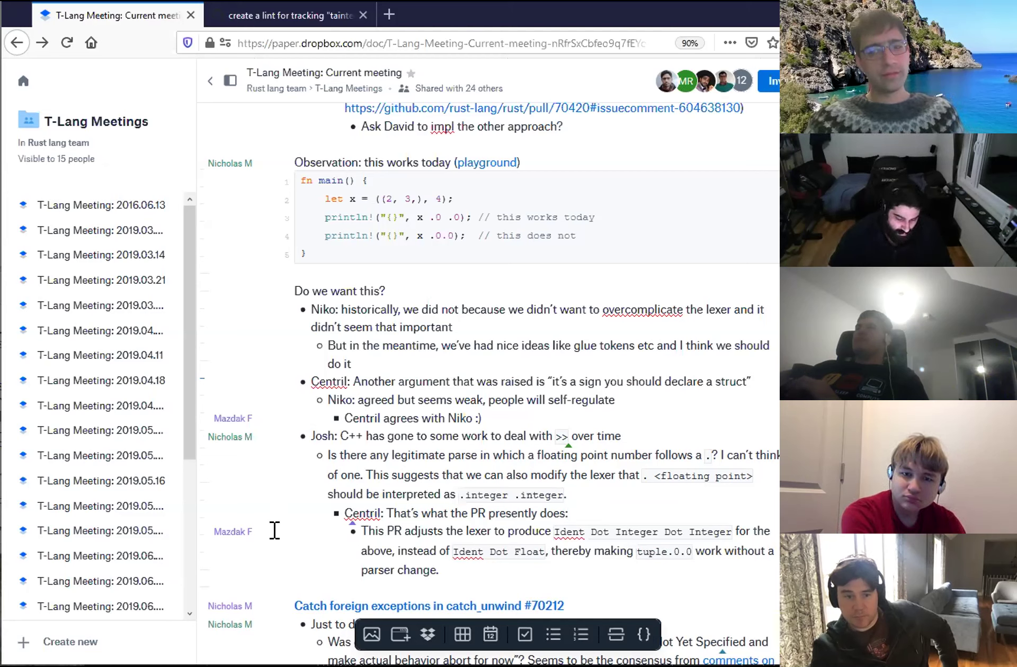
- After the 'without a parser change' note, add a top-level bullet opening with the speaker's first name: 'If we do it by changing the lexer, there may be'
{"action": "left_click", "coordinate": [441, 570]}
{"action": "key", "text": "Return"}
{"action": "key", "text": "shift+Tab"}
{"action": "key", "text": "shift+Tab"}
{"action": "key", "text": "shift+Tab"}
{"action": "type", "text": "Niko: If we do"}
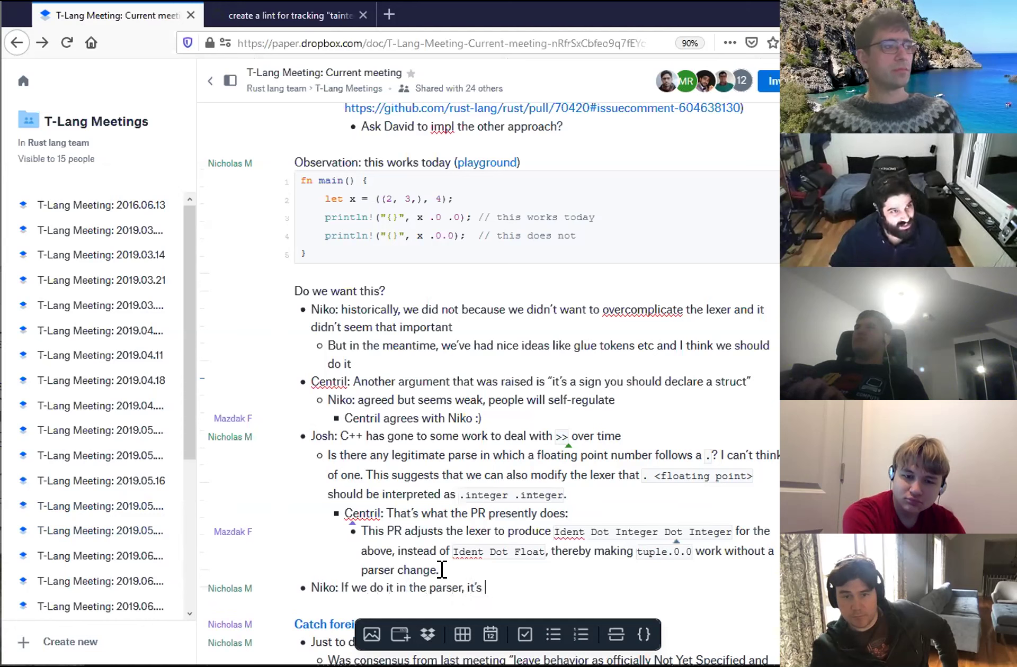
{"action": "key", "text": "BackSpace"}
{"action": "key", "text": "BackSpace"}
{"action": "key", "text": "BackSpace"}
{"action": "key", "text": "BackSpace"}
{"action": "key", "text": "BackSpace"}
{"action": "key", "text": "BackSpace"}
{"action": "key", "text": "BackSpace"}
{"action": "key", "text": "BackSpace"}
{"action": "key", "text": "BackSpace"}
{"action": "key", "text": "BackSpace"}
{"action": "key", "text": "BackSpace"}
{"action": "key", "text": "BackSpace"}
{"action": "key", "text": "BackSpace"}
{"action": "key", "text": "BackSpace"}
{"action": "key", "text": "BackSpace"}
{"action": "key", "text": "BackSpace"}
{"action": "key", "text": "BackSpace"}
{"action": "key", "text": "BackSpace"}
{"action": "key", "text": "BackSpace"}
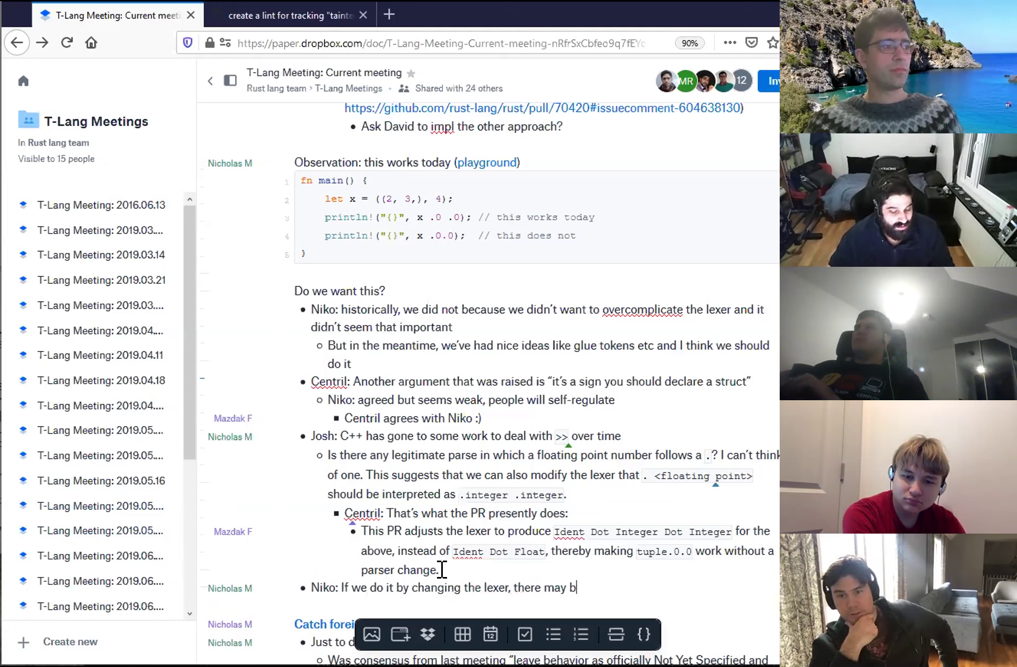
- Complete the lexer bullet with 'a procedural macro that can observe the difference in the tokens it receives, which seems unlikely but would be a breaking change.'
{"action": "type", "text": "o that can observe the difference i"}
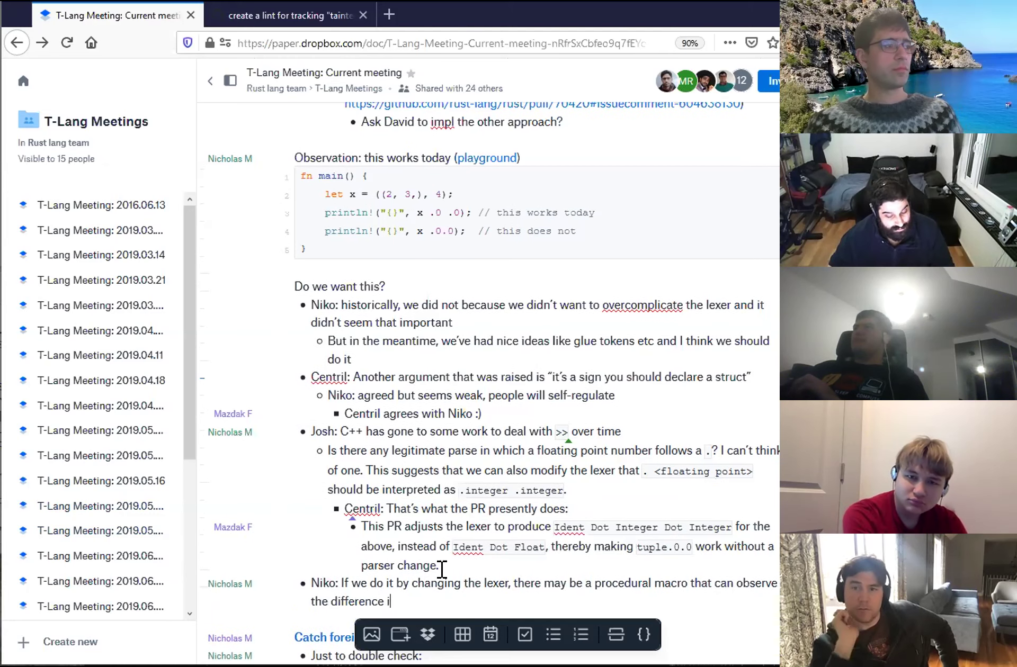
{"action": "type", "text": "n the tokens it receives, "}
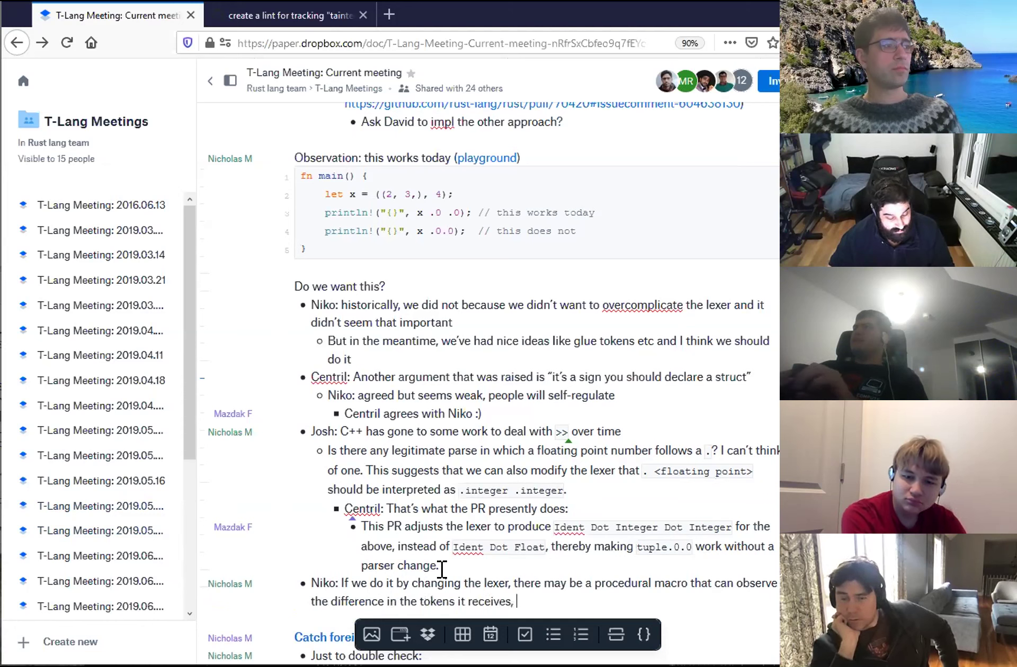
{"action": "type", "text": "which seems unlikely "}
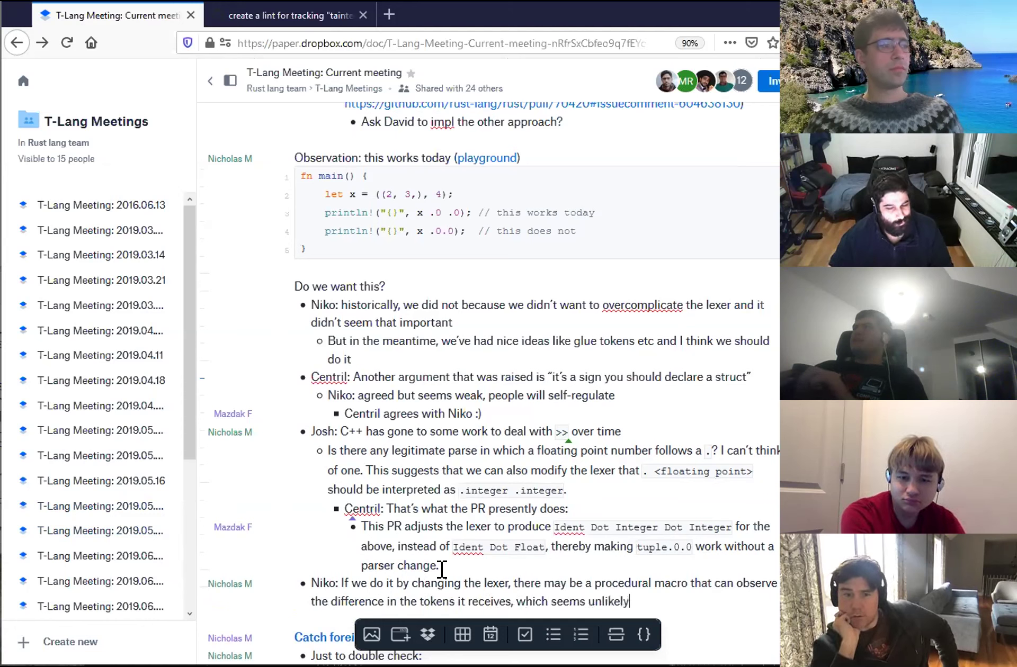
{"action": "type", "text": "but would be a breaking "}
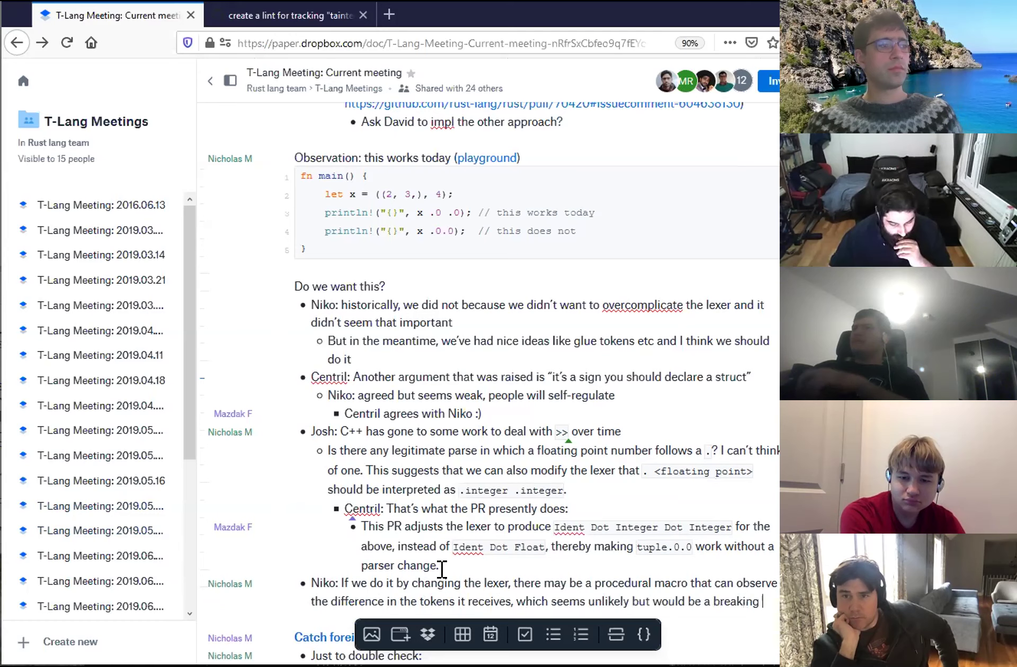
{"action": "type", "text": "change."}
- Add a sub-bullet below it opening with the speaker's handle: 'Yes, doing it in the parser by splitting tokens avoids that.'
{"action": "key", "text": "Return"}
{"action": "key", "text": "Tab"}
{"action": "type", "text": "Centril:"}
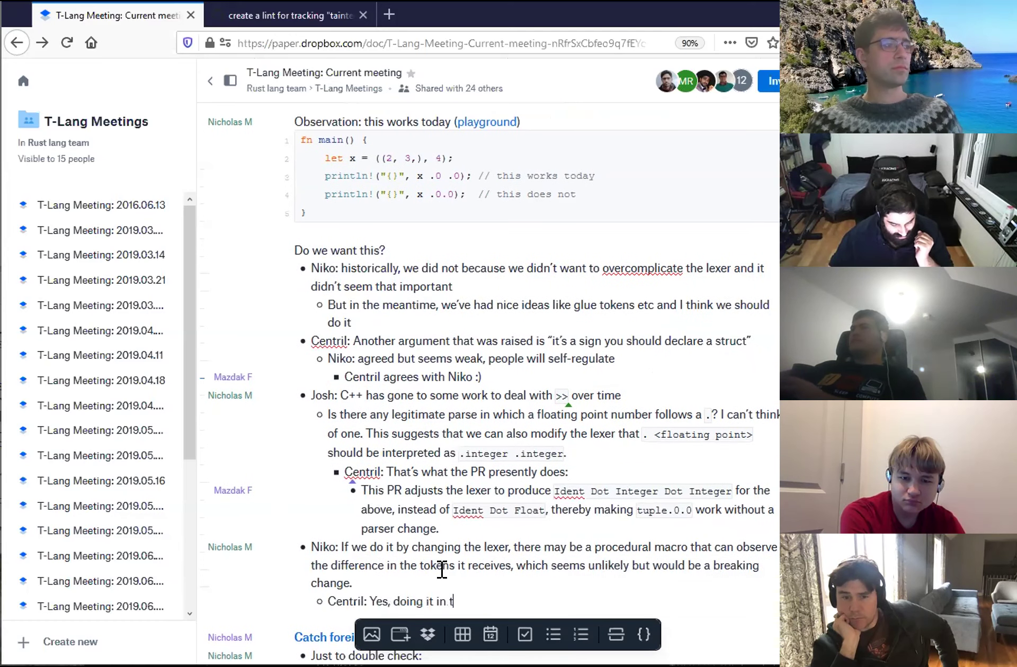
{"action": "type", "text": " Yes, doing it in the parser by spliting tokens"}
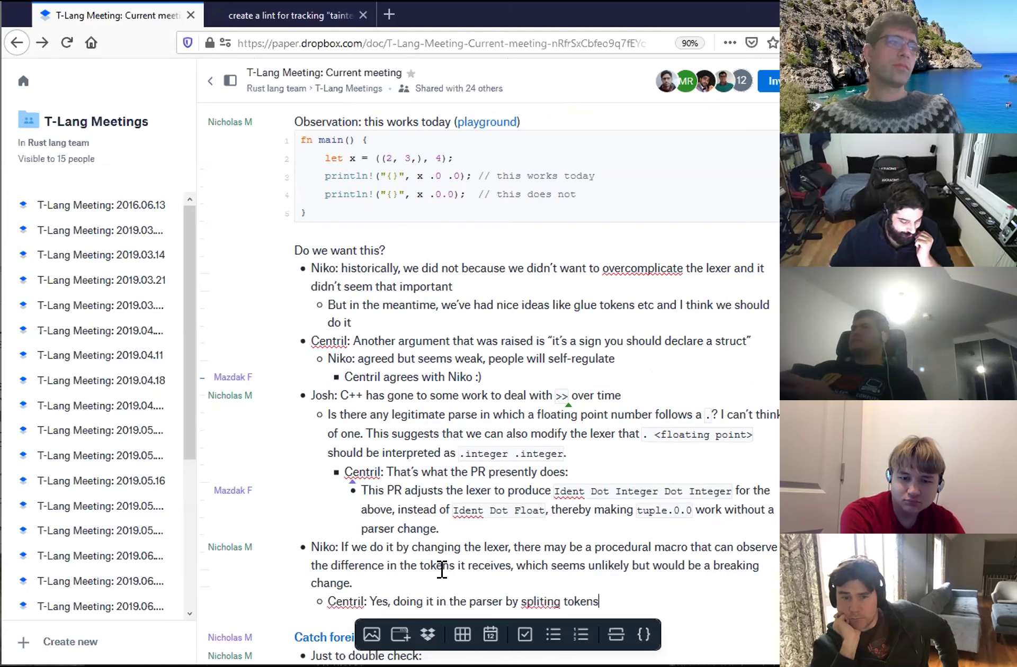
{"action": "left_click", "coordinate": [557, 594]}
{"action": "type", "text": "t"}
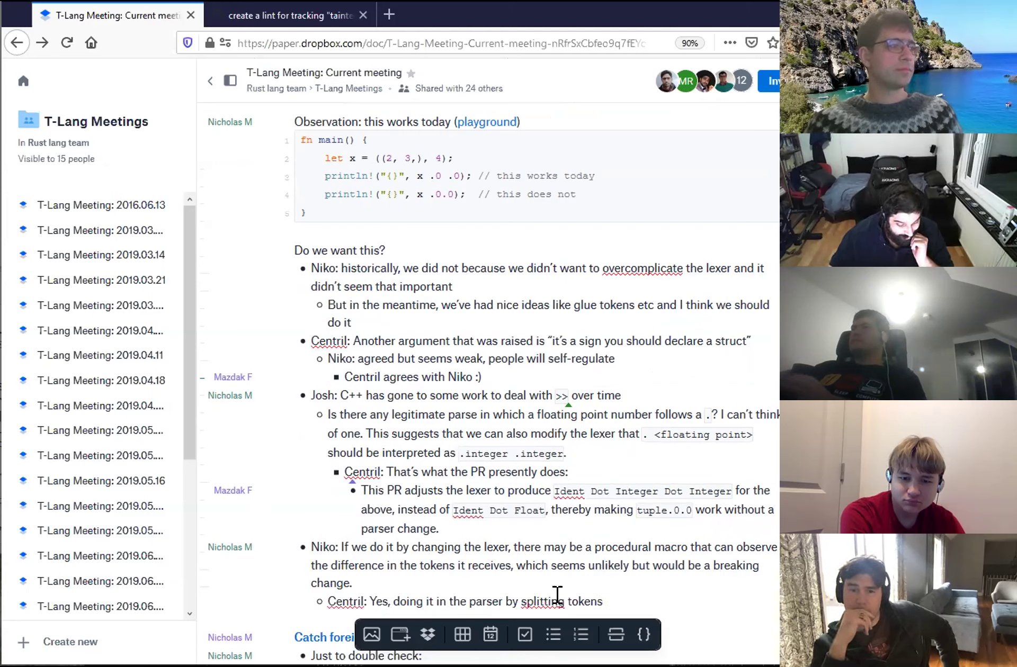
{"action": "left_click", "coordinate": [636, 590]}
{"action": "scroll", "coordinate": [574, 556], "scroll_direction": "down", "scroll_amount": 3}
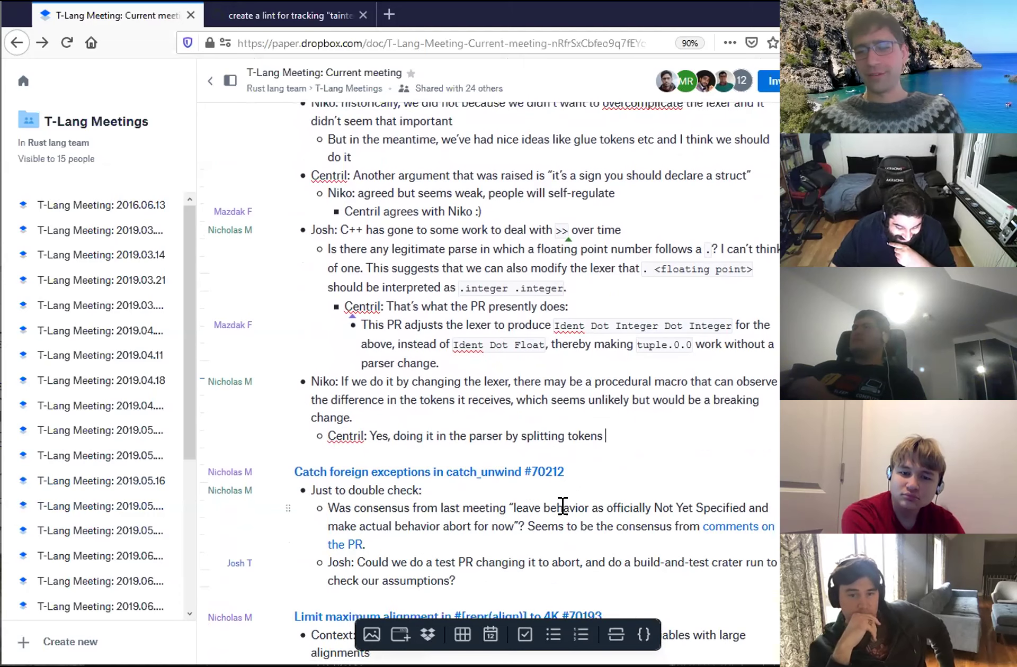
{"action": "scroll", "coordinate": [562, 507], "scroll_direction": "down", "scroll_amount": 3}
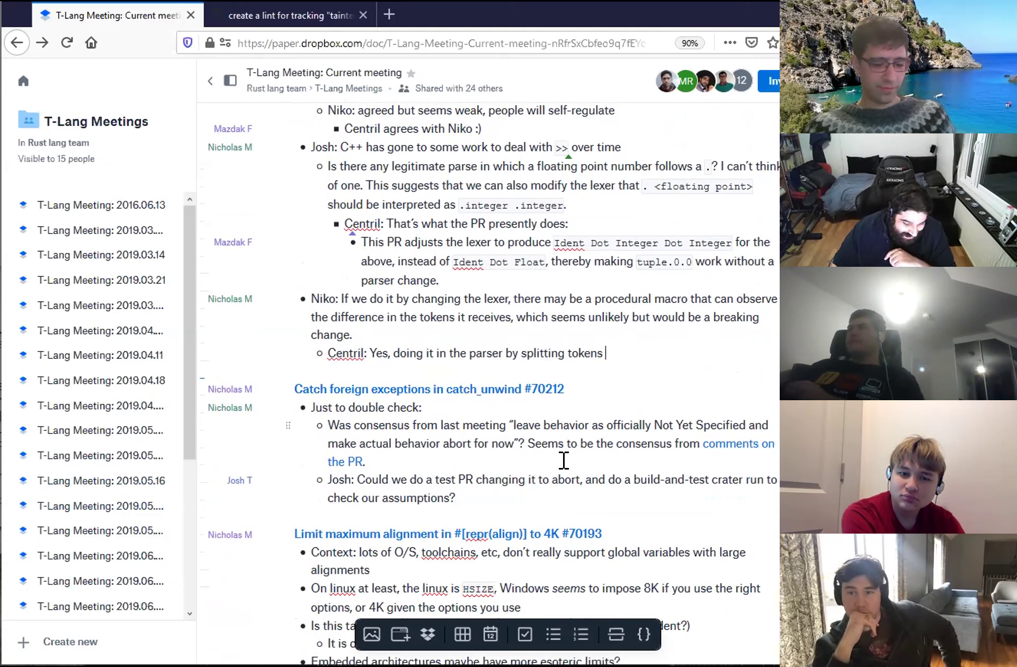
{"action": "type", "text": "avoids that."}
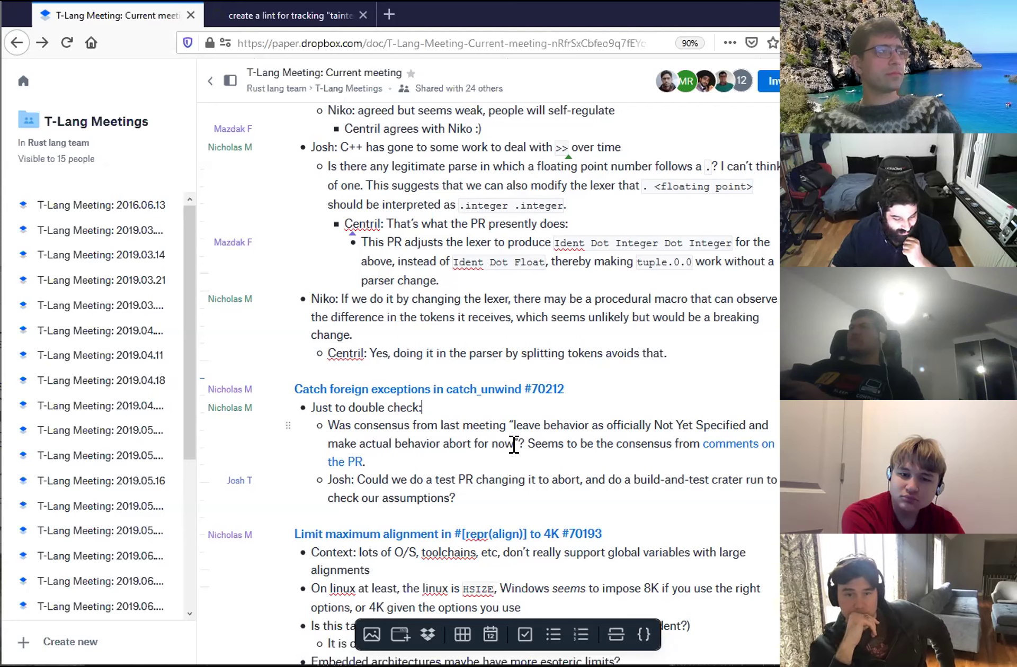
- Add a top-level 'Conclusion:' bullet with the sub-bullet 'No one objects to the idea' at the end of the tuple indexing discussion
{"action": "left_click", "coordinate": [688, 368]}
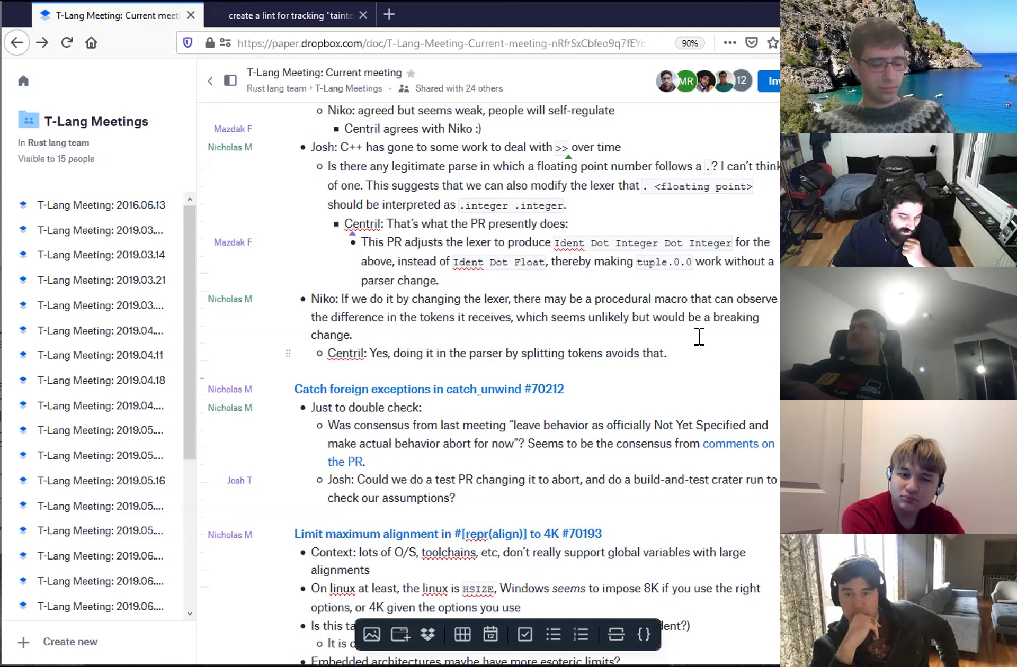
{"action": "key", "text": "Return"}
{"action": "type", "text": "Conclusion: No one objec"}
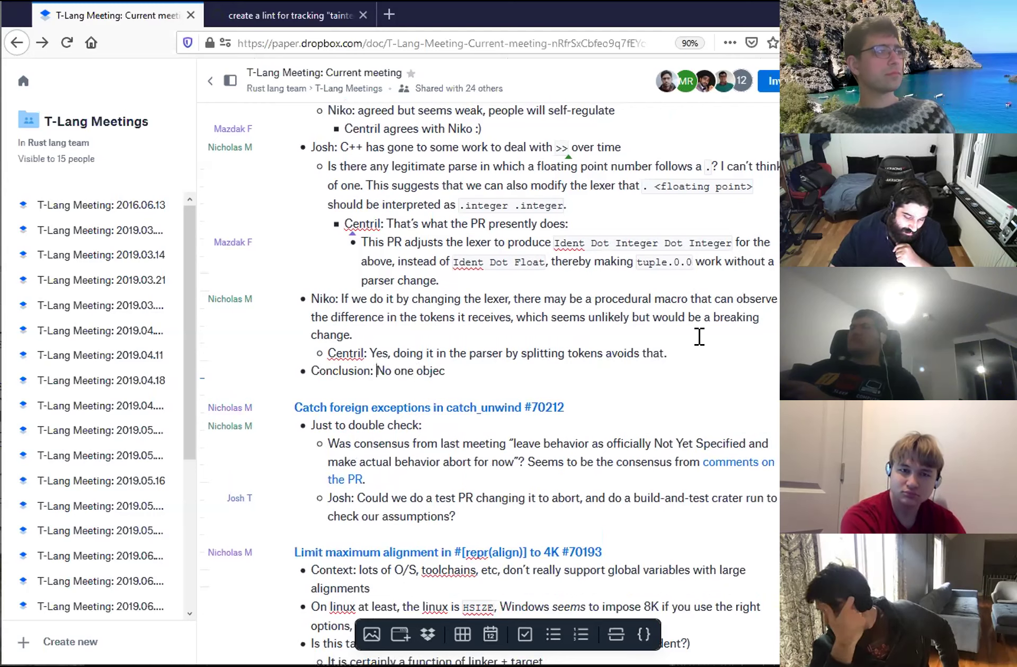
{"action": "key", "text": "Return"}
{"action": "key", "text": "Tab"}
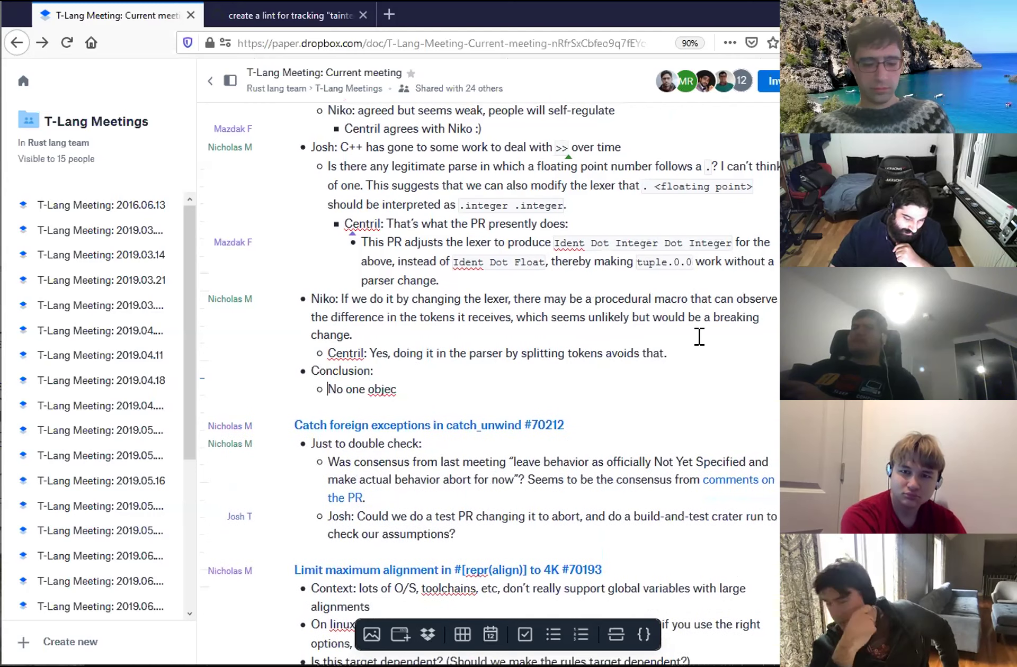
{"action": "key", "text": "End"}
{"action": "type", "text": "ts to the idea"}
- Add a second conclusion sub-bullet: 'Would like to see the “parser-splitting”-style implemenation explored, at least'
{"action": "key", "text": "Return"}
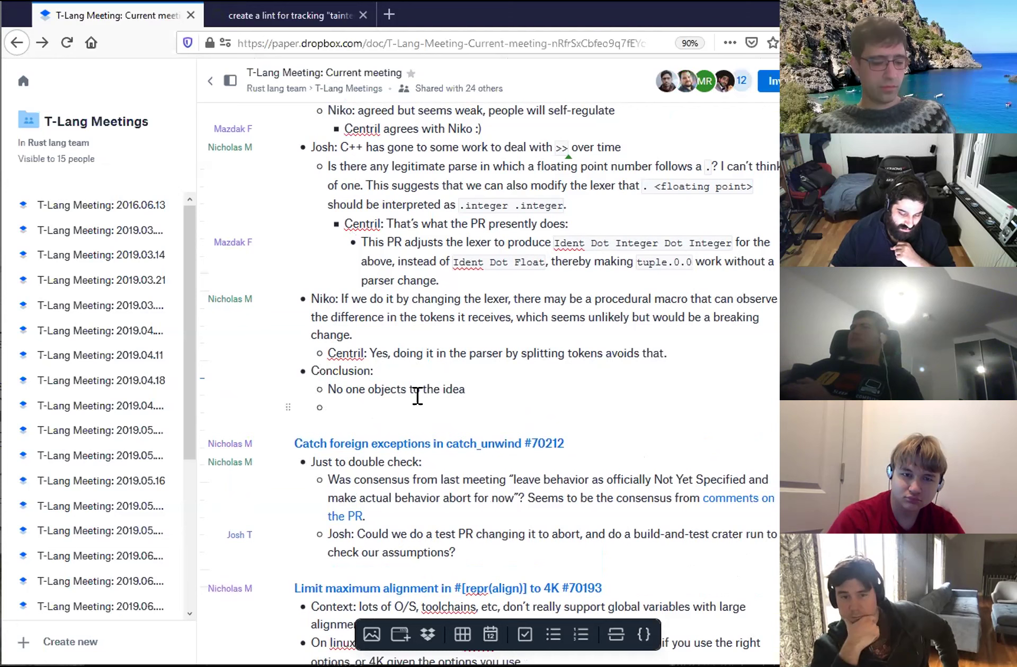
{"action": "type", "text": "Would like to see the"}
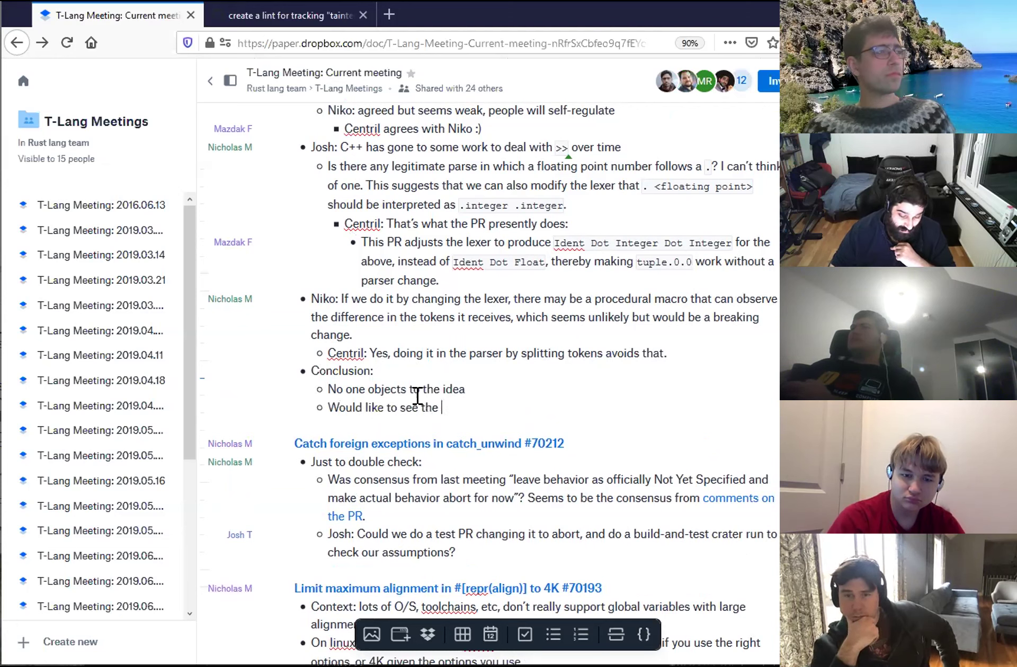
{"action": "type", "text": " “parser-splitting"}
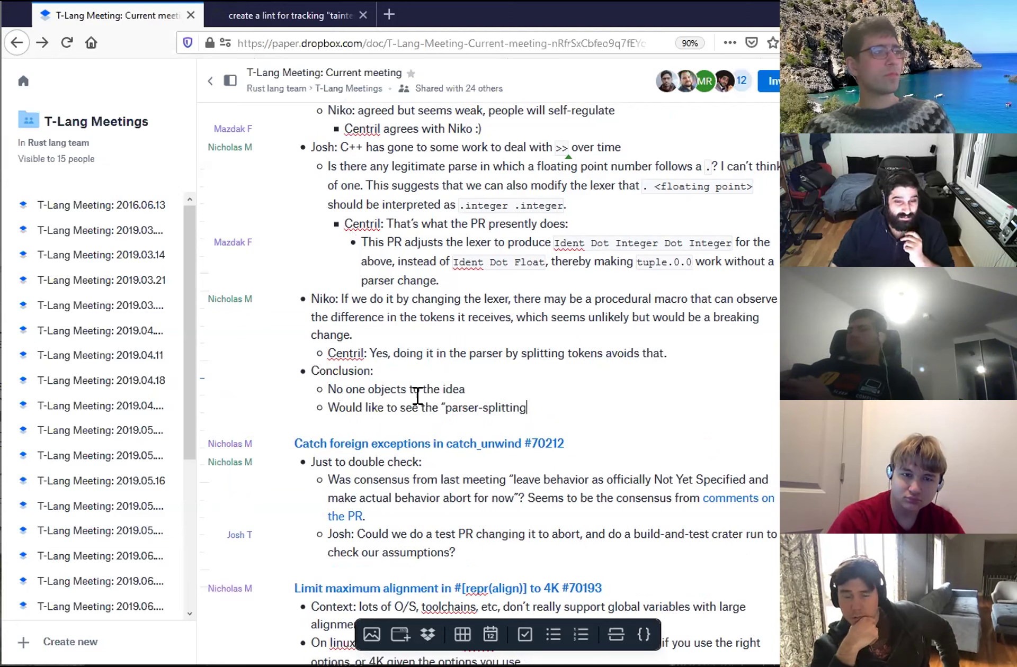
{"action": "type", "text": "”-style implemena"}
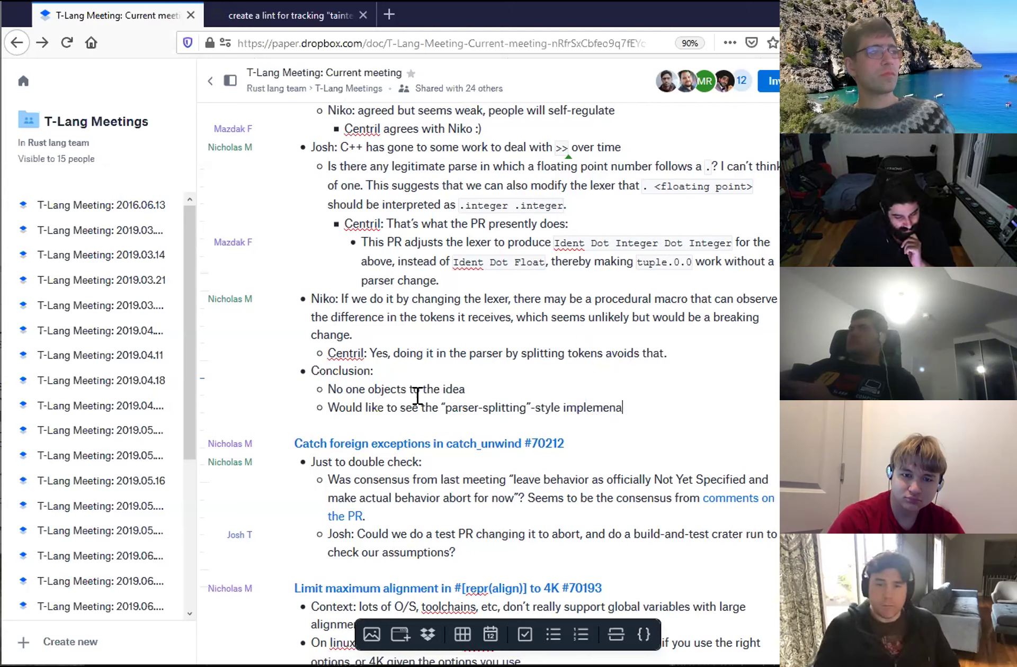
{"action": "type", "text": "tion explored, at least"}
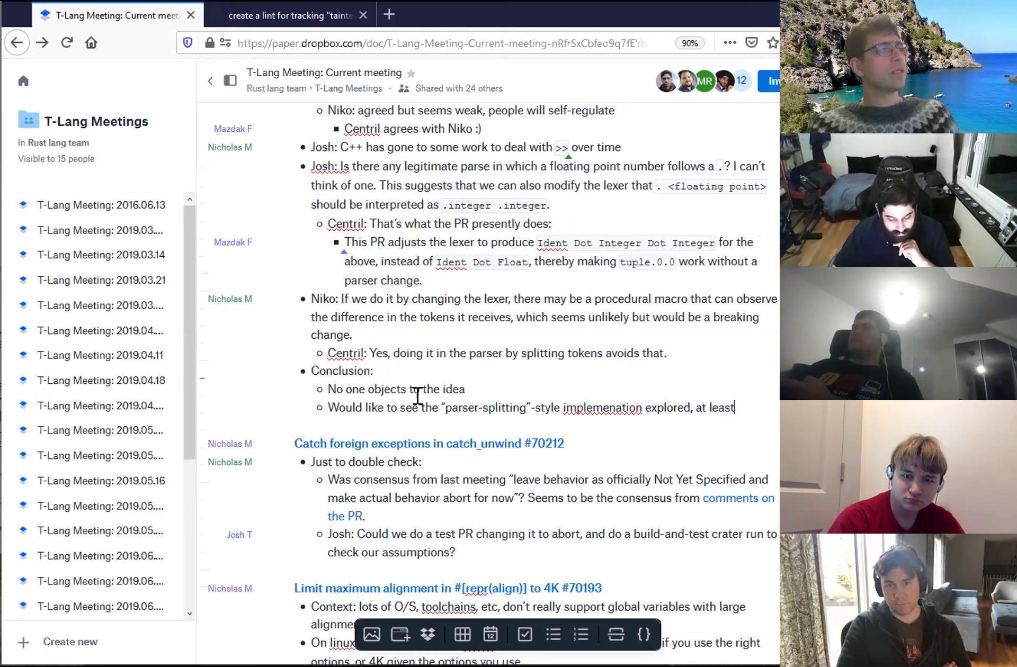
- Insert a 't' after the 'm' of 'implemenation' in the parser-splitting conclusion, making it 'implemtenation'
{"action": "scroll", "coordinate": [417, 396], "scroll_direction": "down", "scroll_amount": 3}
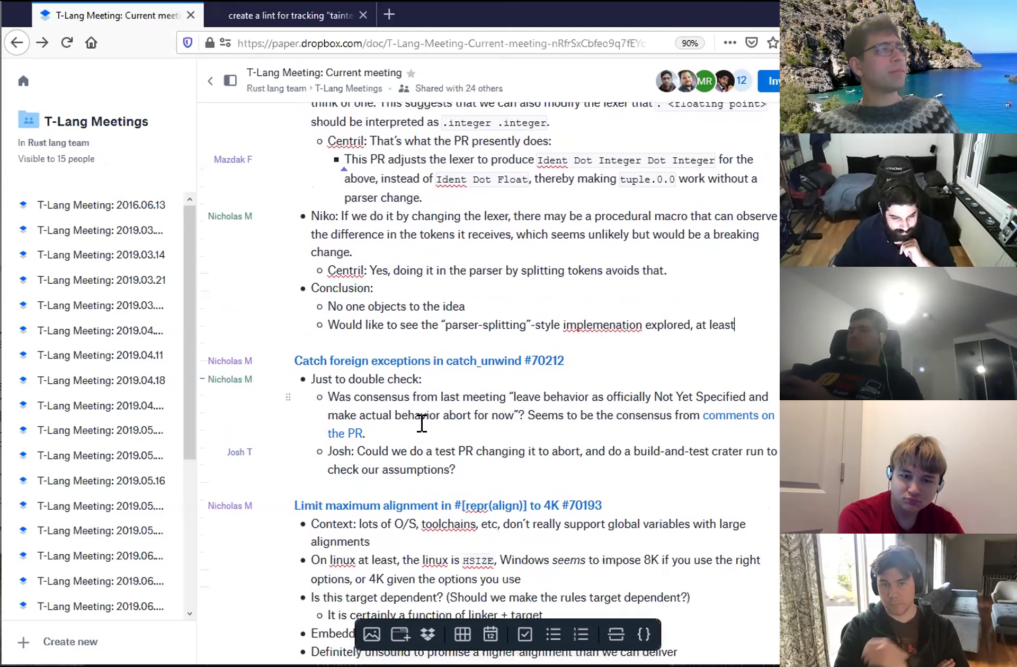
{"action": "left_click", "coordinate": [465, 459]}
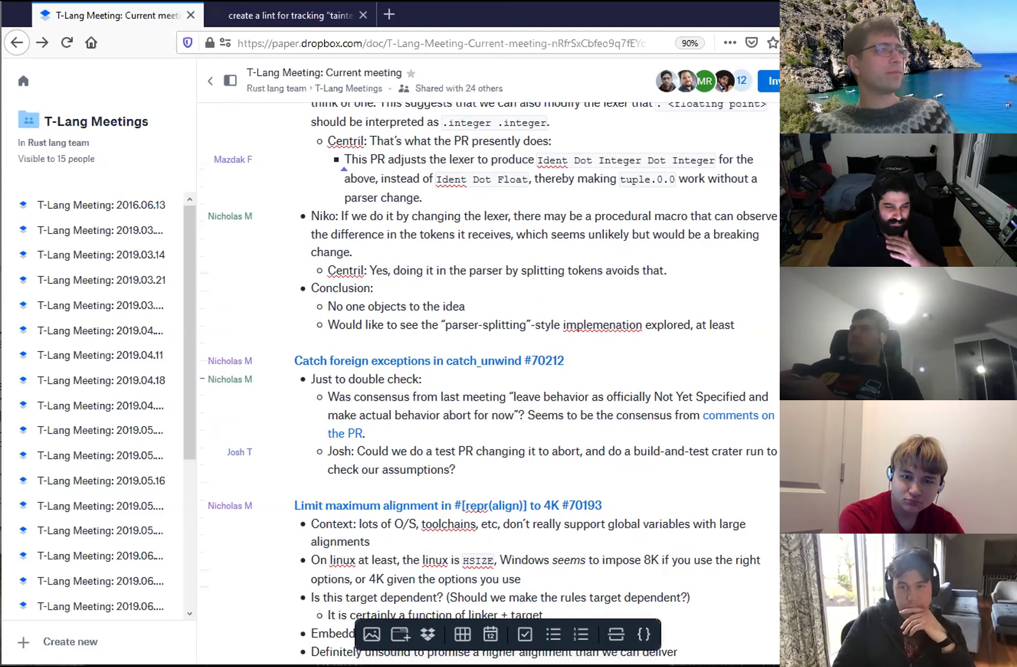
{"action": "scroll", "coordinate": [655, 323], "scroll_direction": "up", "scroll_amount": 5}
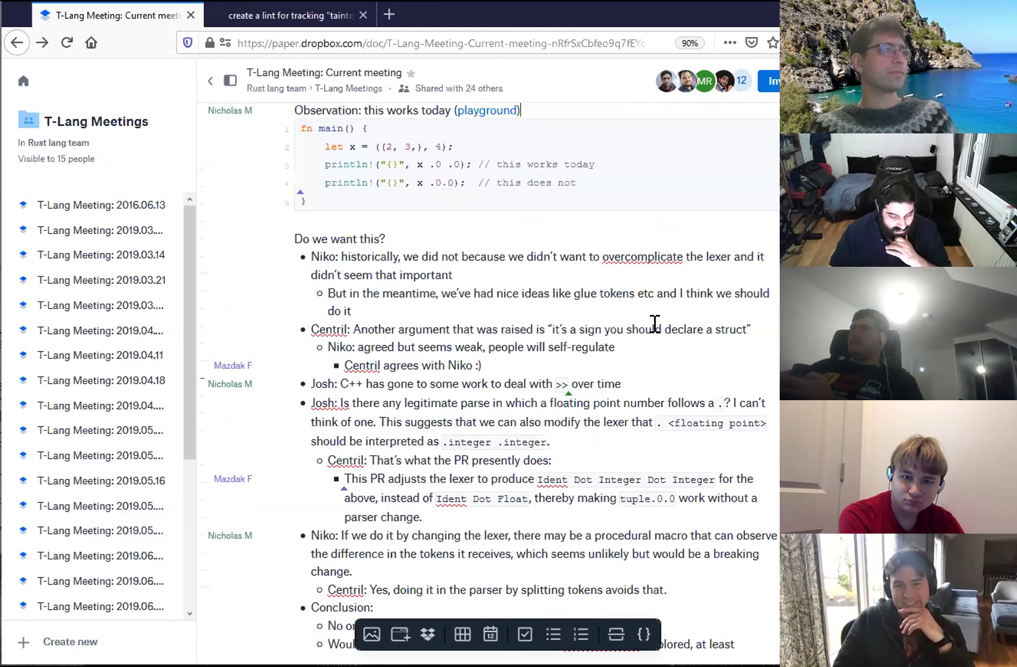
{"action": "scroll", "coordinate": [662, 323], "scroll_direction": "up", "scroll_amount": 10}
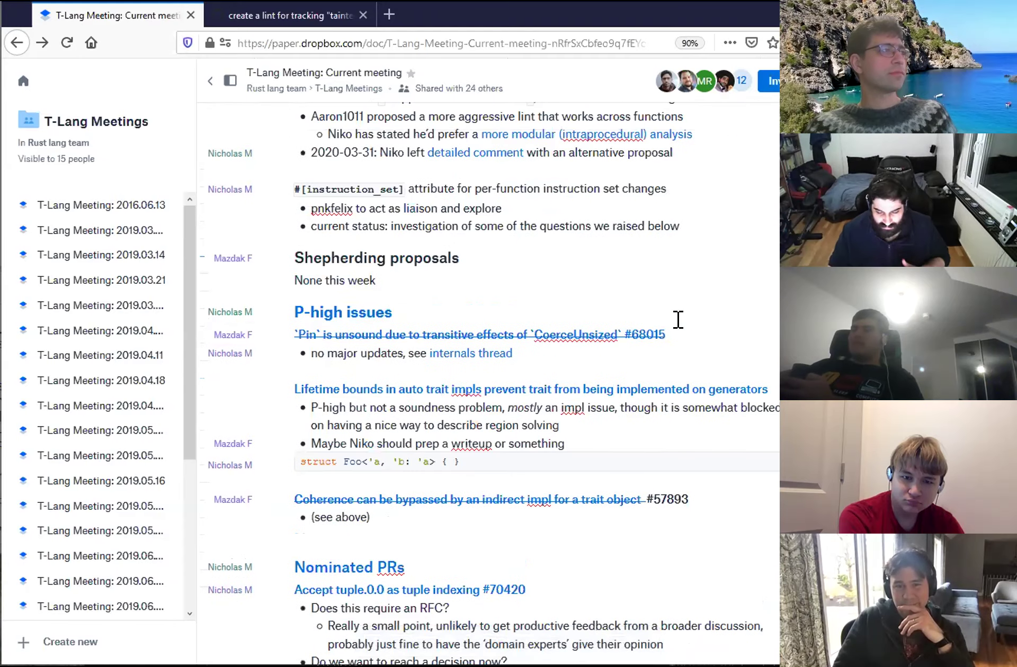
{"action": "scroll", "coordinate": [678, 321], "scroll_direction": "down", "scroll_amount": 5}
{"action": "scroll", "coordinate": [676, 320], "scroll_direction": "down", "scroll_amount": 12}
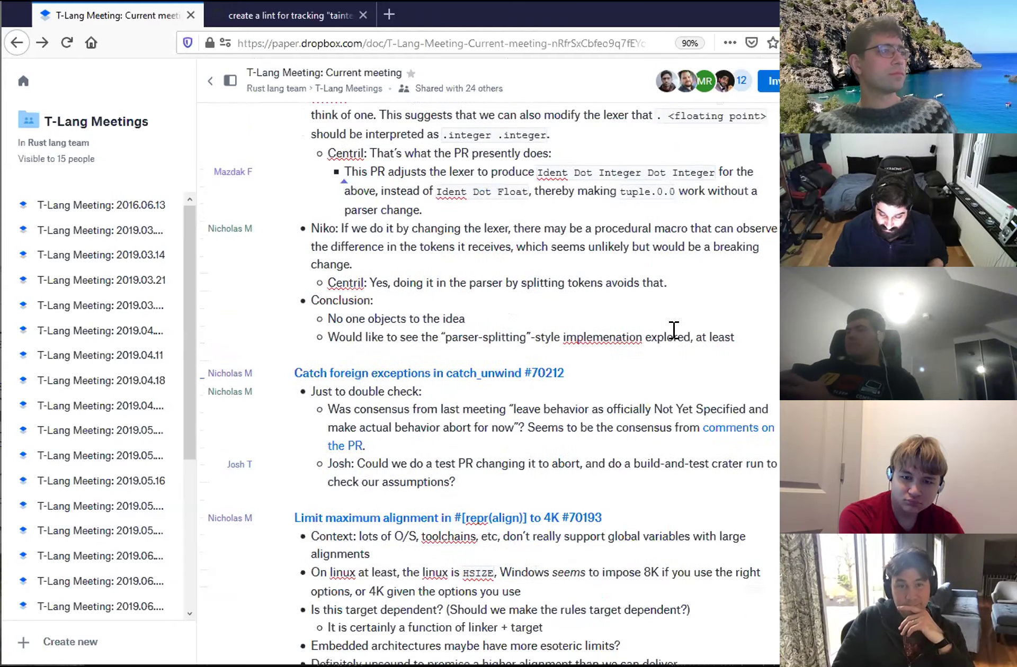
{"action": "left_click", "coordinate": [605, 230]}
{"action": "type", "text": "t"}
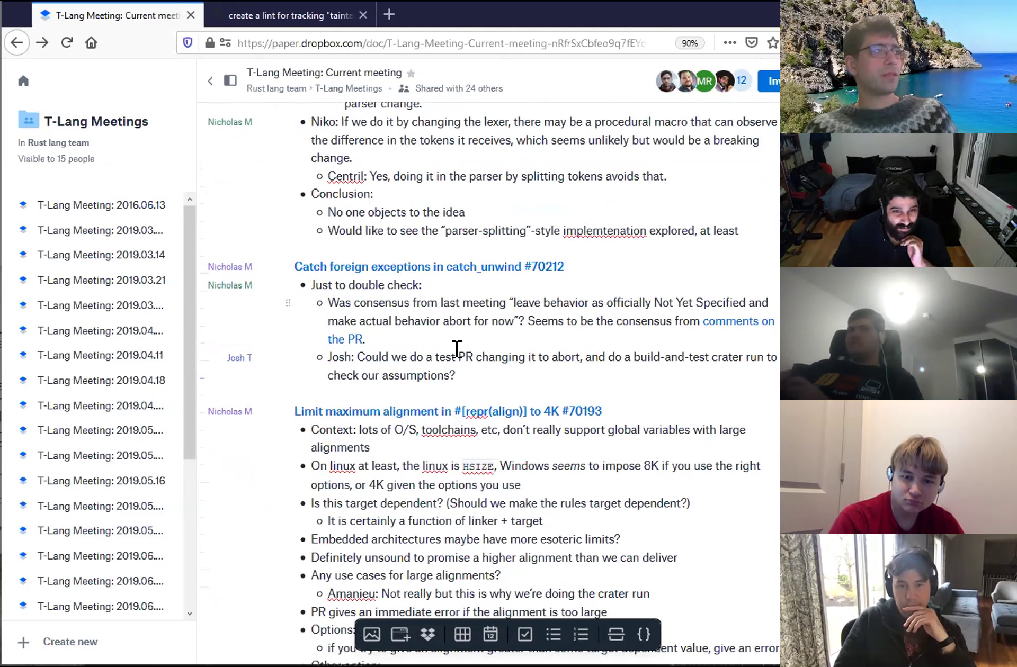
{"action": "left_click", "coordinate": [454, 374]}
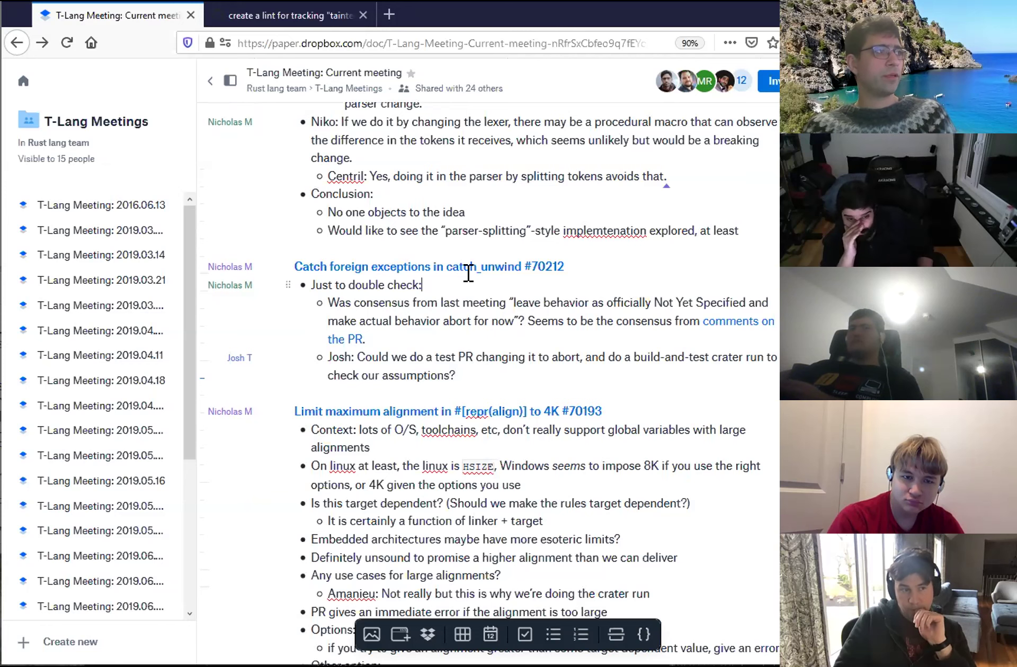
{"action": "key", "text": "Return"}
{"action": "key", "text": "Tab"}
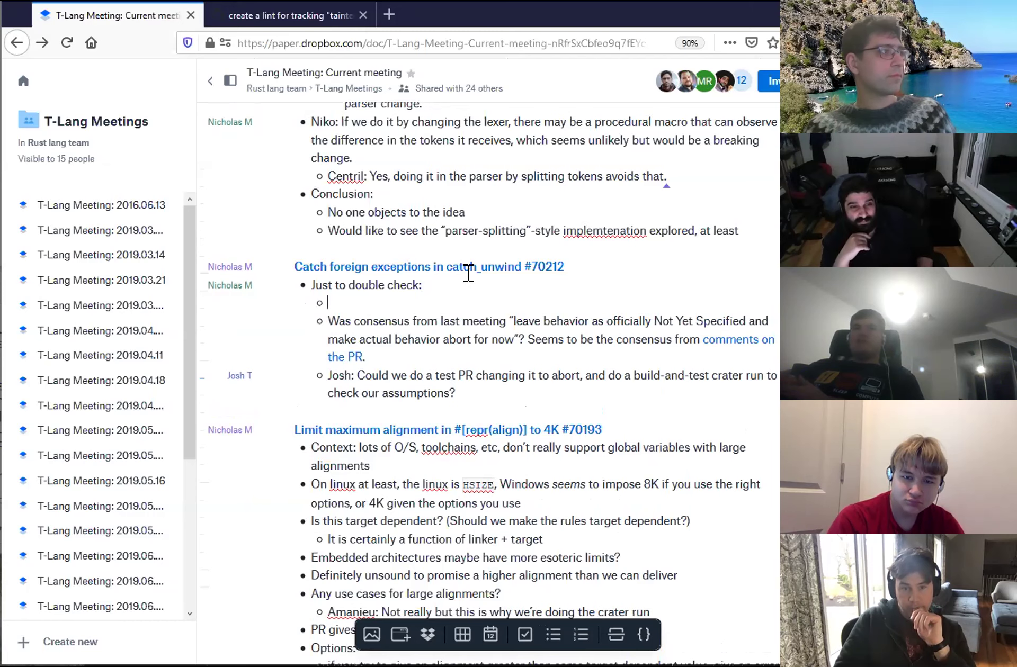
{"action": "key", "text": "BackSpace"}
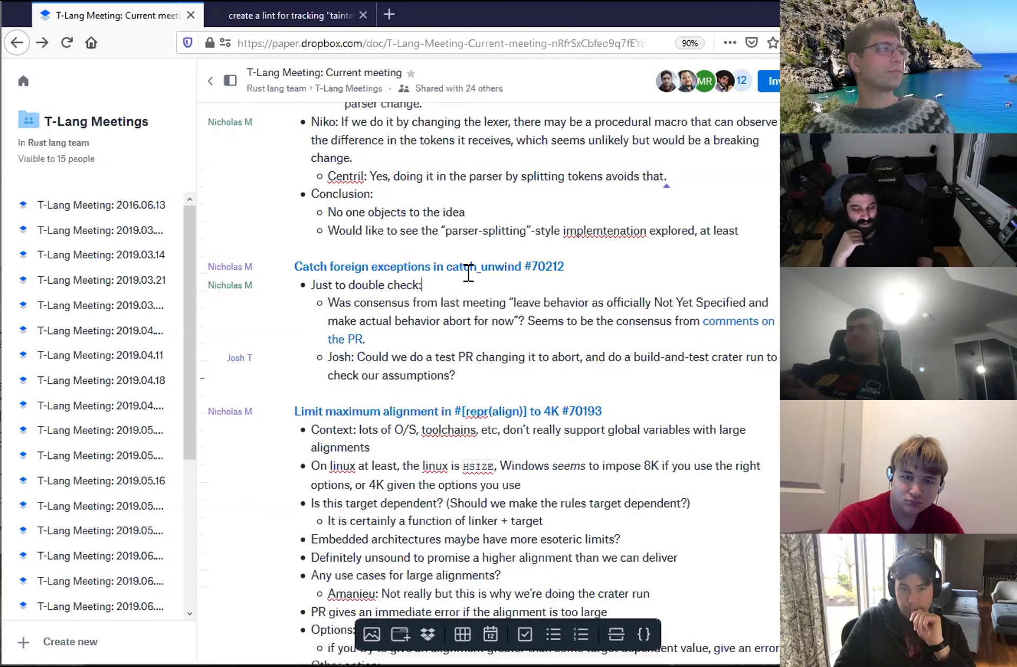
- Replace 'Just to double check:' under the catch_unwind #70212 heading with 'Consensus:' and add an empty sub-bullet below it
{"action": "key", "text": "shift+Home"}
{"action": "type", "text": "Consensus:"}
{"action": "key", "text": "Return"}
{"action": "type", "text": "We wanted to"}
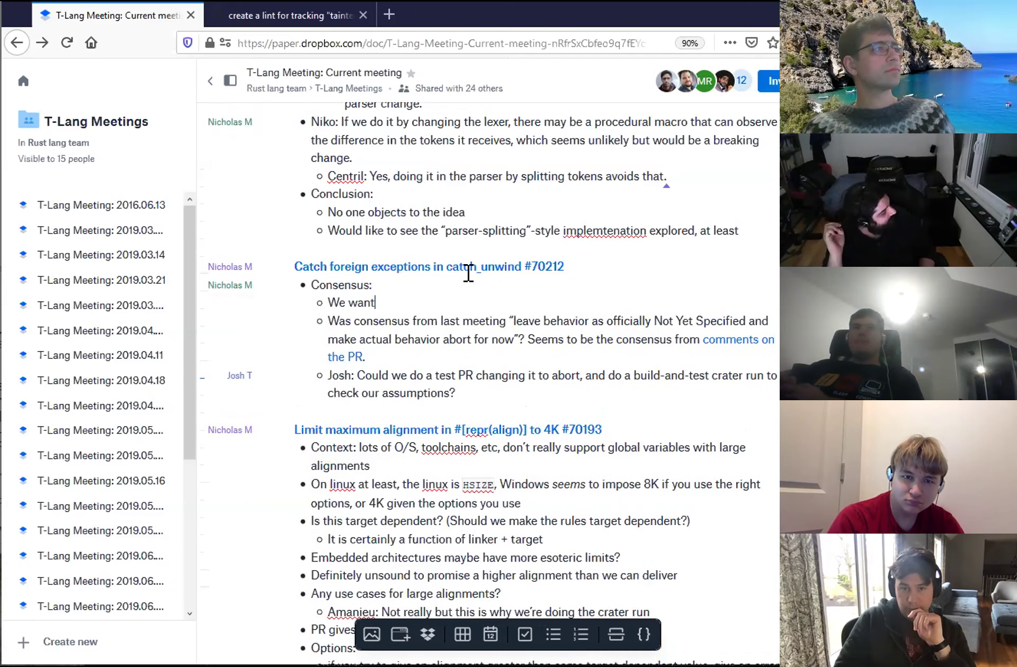
{"action": "key", "text": "BackSpace"}
{"action": "key", "text": "BackSpace"}
{"action": "key", "text": "BackSpace"}
{"action": "key", "text": "BackSpace"}
{"action": "key", "text": "BackSpace"}
{"action": "key", "text": "BackSpace"}
{"action": "key", "text": "BackSpace"}
{"action": "key", "text": "BackSpace"}
{"action": "key", "text": "BackSpace"}
{"action": "key", "text": "BackSpace"}
{"action": "key", "text": "BackSpace"}
{"action": "key", "text": "BackSpace"}
- Write the first sub-bullet under 'Consensus:' as 'Document behavior as undefined and likely to change in the future'
{"action": "type", "text": "Documen"}
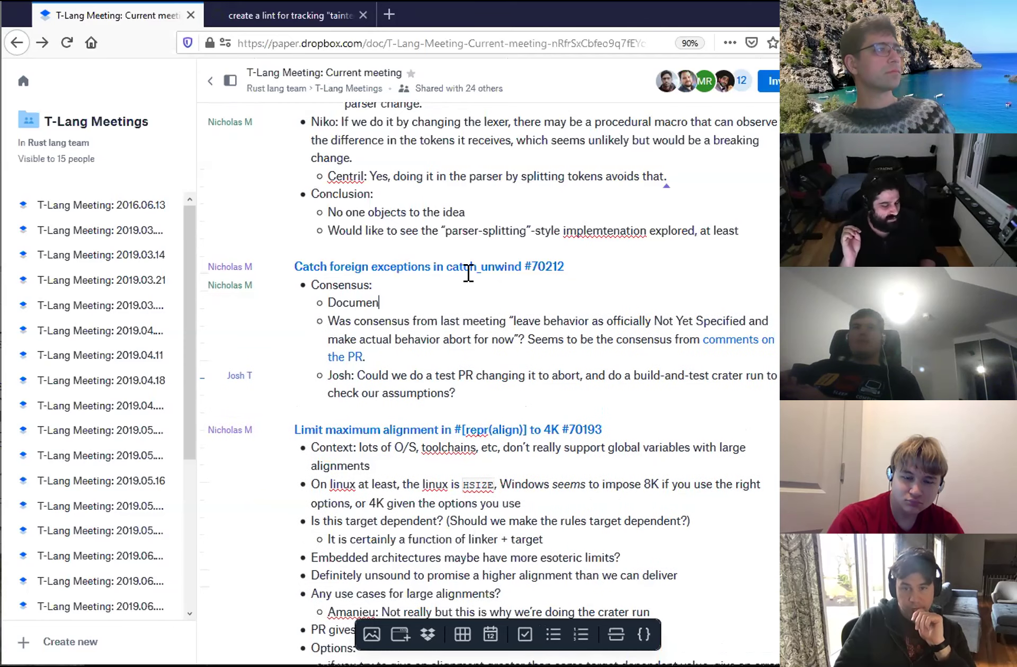
{"action": "type", "text": "t behavior as undefined "}
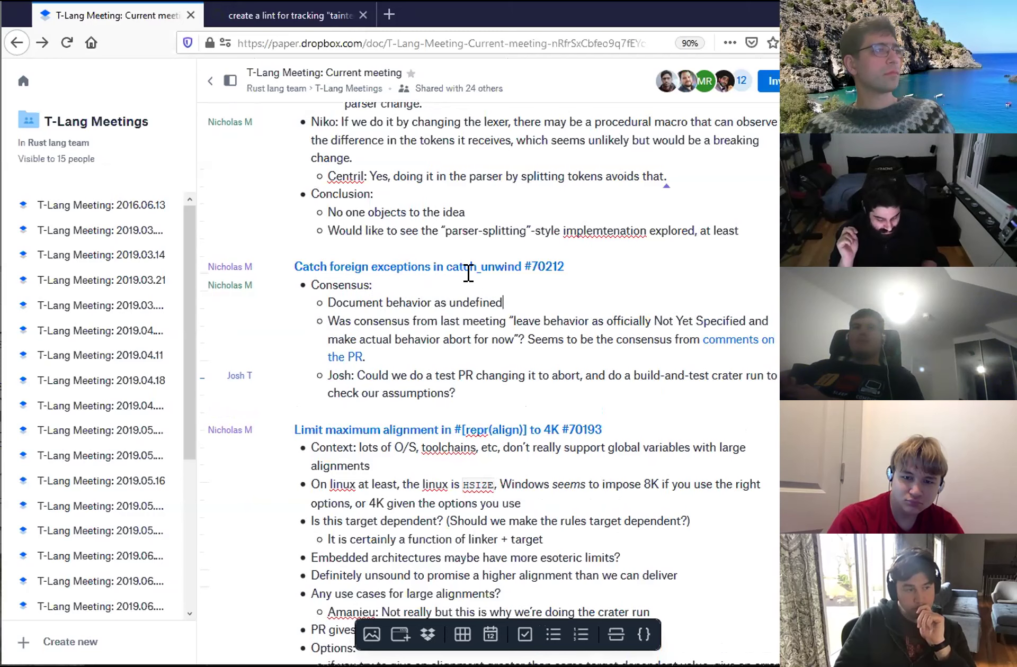
{"action": "type", "text": "and likely to change in the future"}
{"action": "key", "text": "Return"}
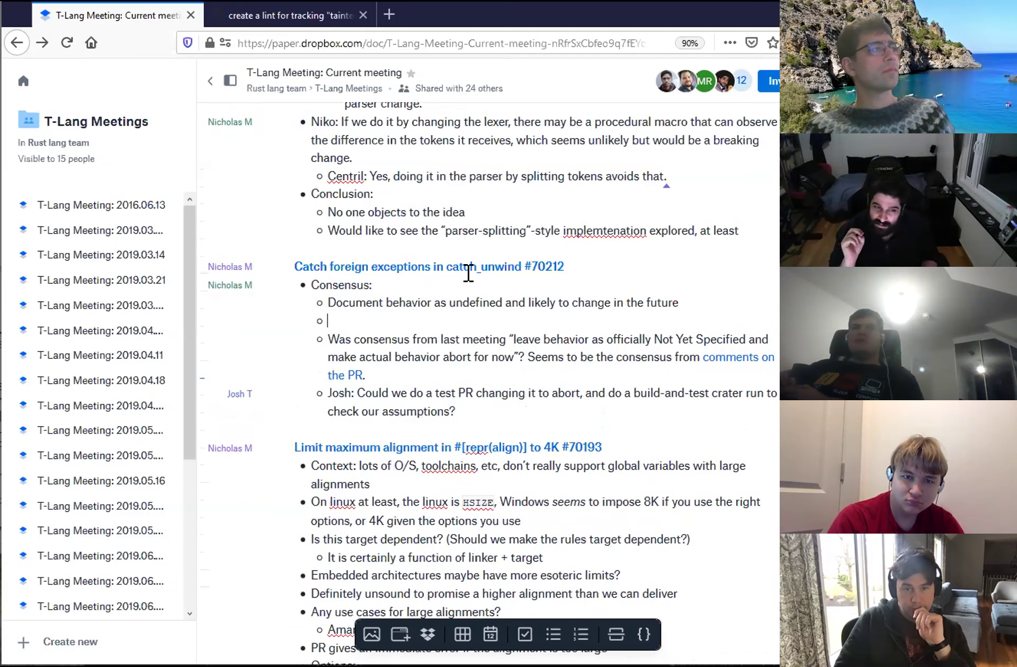
- Add a second consensus sub-bullet: 'Abort if a foreign exception is caught by the `catch_unwind`', with catch_unwind formatted as inline code
{"action": "type", "text": "Abort if a foreign exception"}
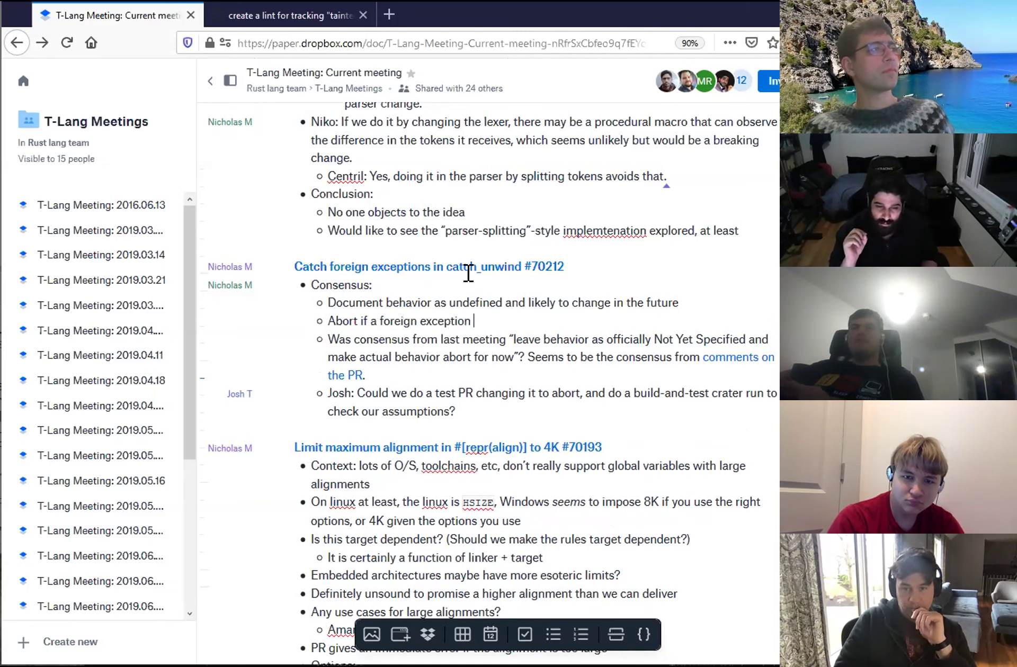
{"action": "type", "text": " is caught"}
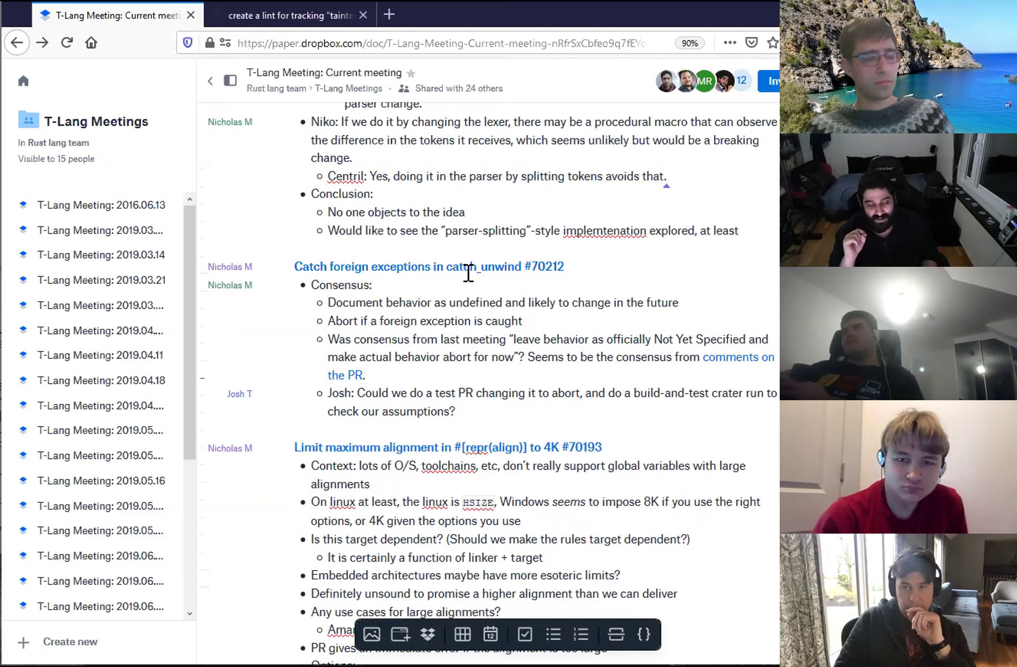
{"action": "type", "text": " by the "}
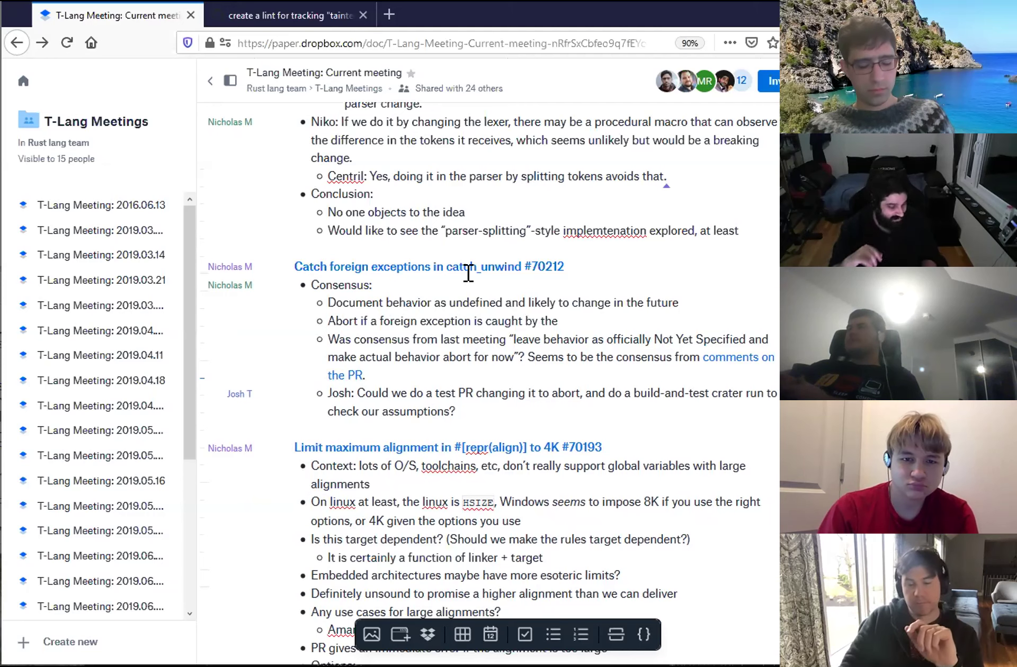
{"action": "type", "text": "`cathc_un"}
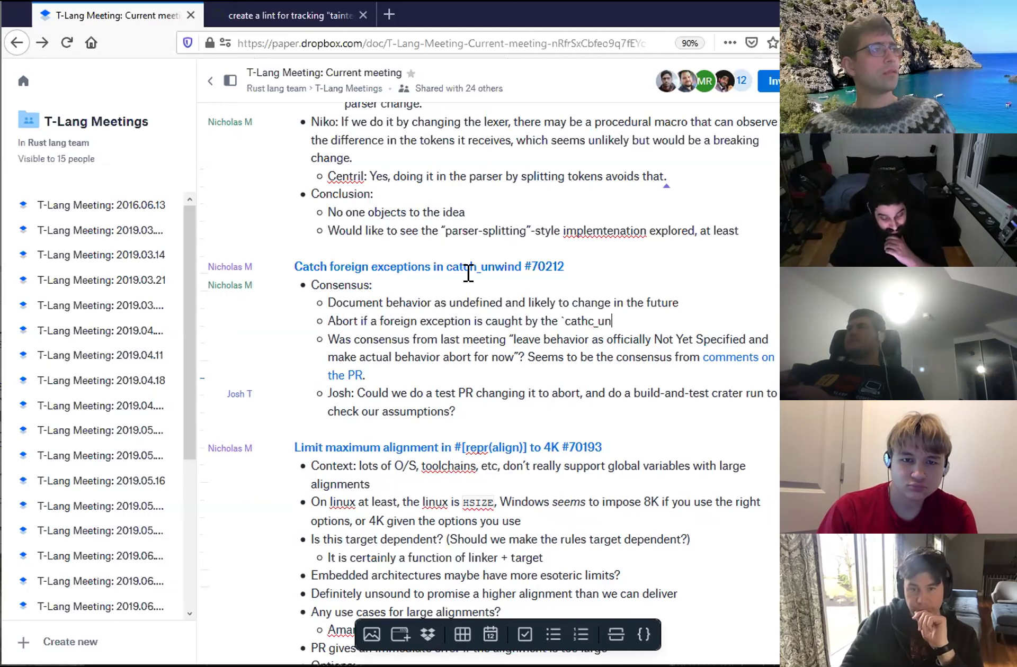
{"action": "key", "text": "BackSpace"}
{"action": "key", "text": "BackSpace"}
{"action": "key", "text": "BackSpace"}
{"action": "key", "text": "BackSpace"}
{"action": "key", "text": "BackSpace"}
{"action": "type", "text": "ch_unwind`"}
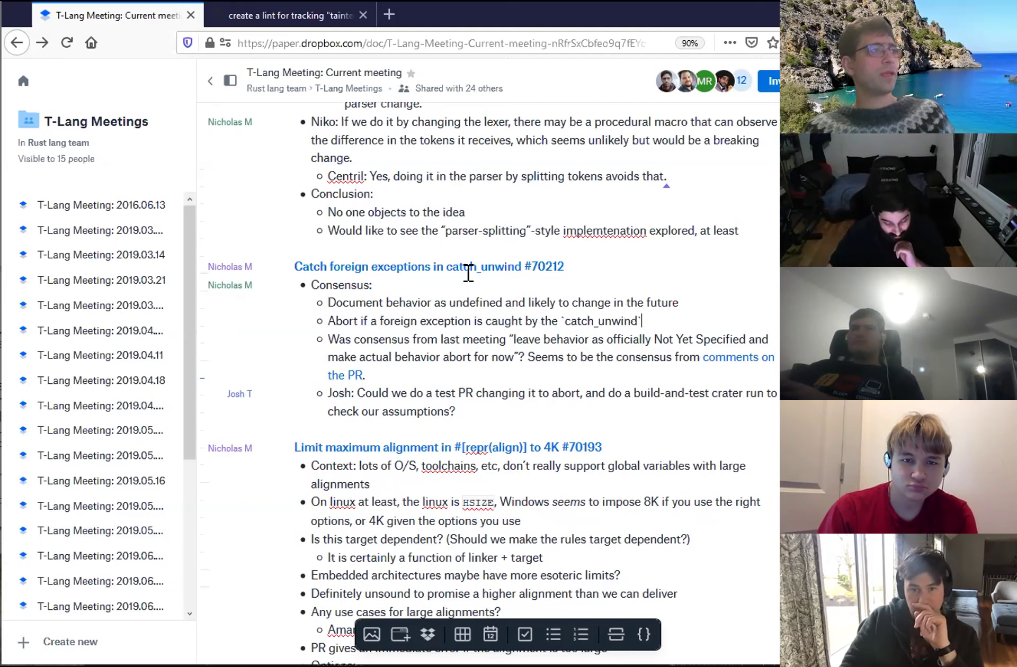
- Delete the two old sub-bullets below the new consensus points, about last meeting's consensus and the test PR with a crater run
{"action": "key", "text": "Return"}
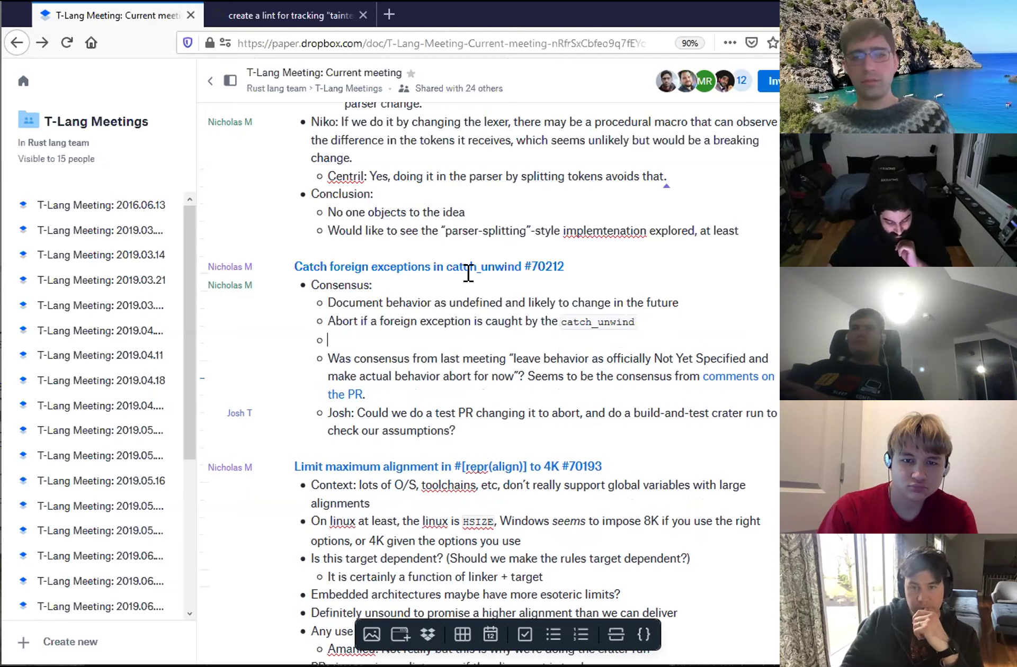
{"action": "key", "text": "shift+Tab"}
{"action": "key", "text": "shift+Down"}
{"action": "key", "text": "shift+Down"}
{"action": "key", "text": "shift+Down"}
{"action": "key", "text": "shift+Down"}
{"action": "key", "text": "shift+Down"}
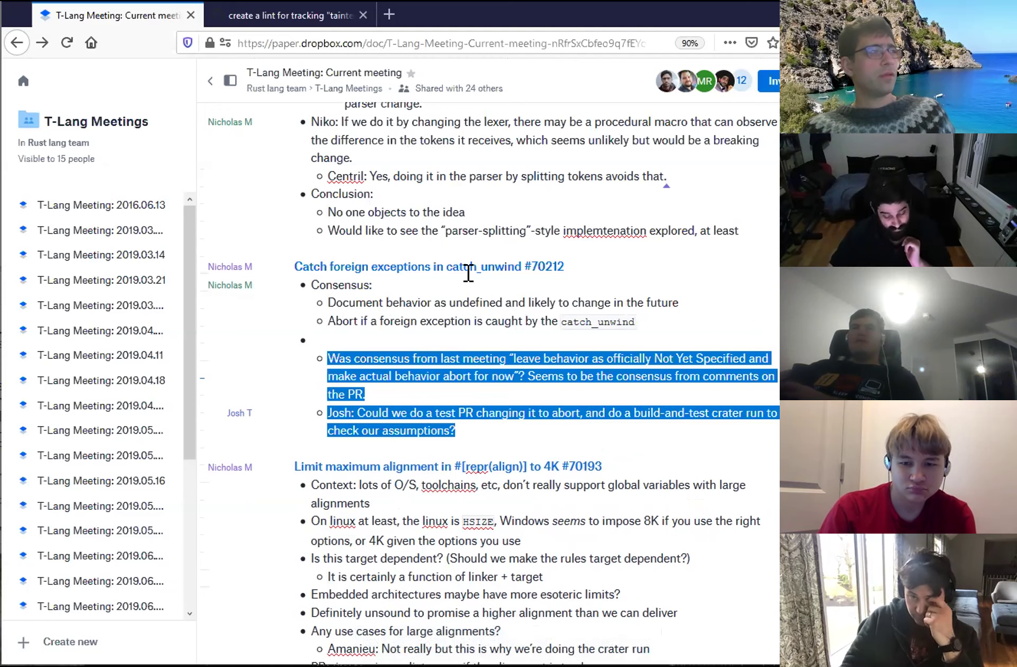
{"action": "key", "text": "BackSpace"}
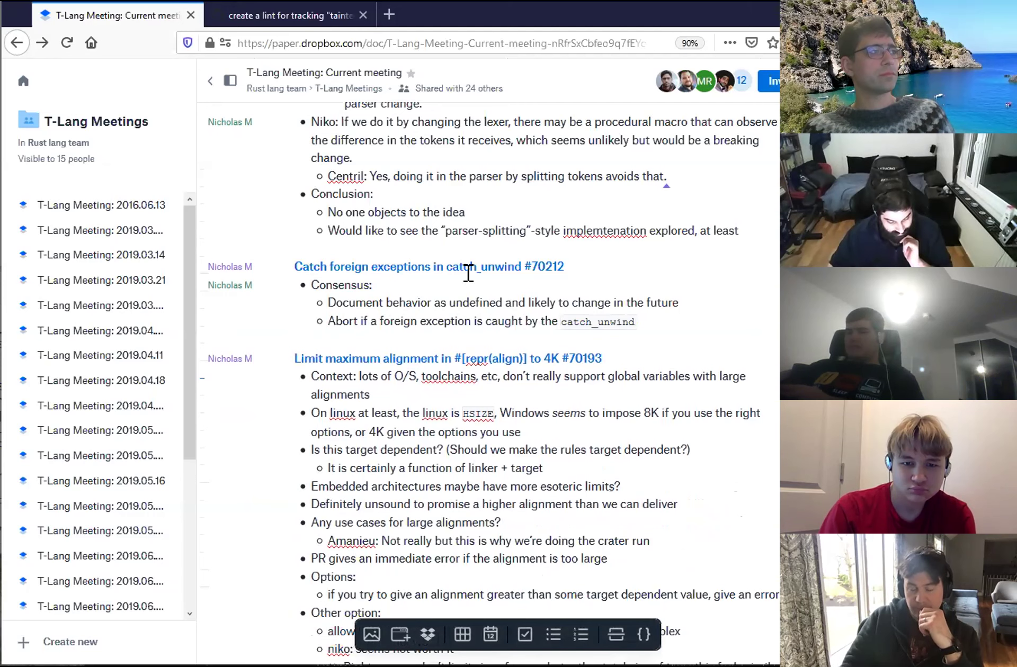
- Add a top-level 'Crater run?' bullet with a sub-bullet attributed to its speaker: 'If we have a PR, then I suggest we crater it before landing'
{"action": "key", "text": "Return"}
{"action": "key", "text": "shift+Tab"}
{"action": "type", "text": "Crater run?"}
{"action": "key", "text": "Return"}
{"action": "key", "text": "Tab"}
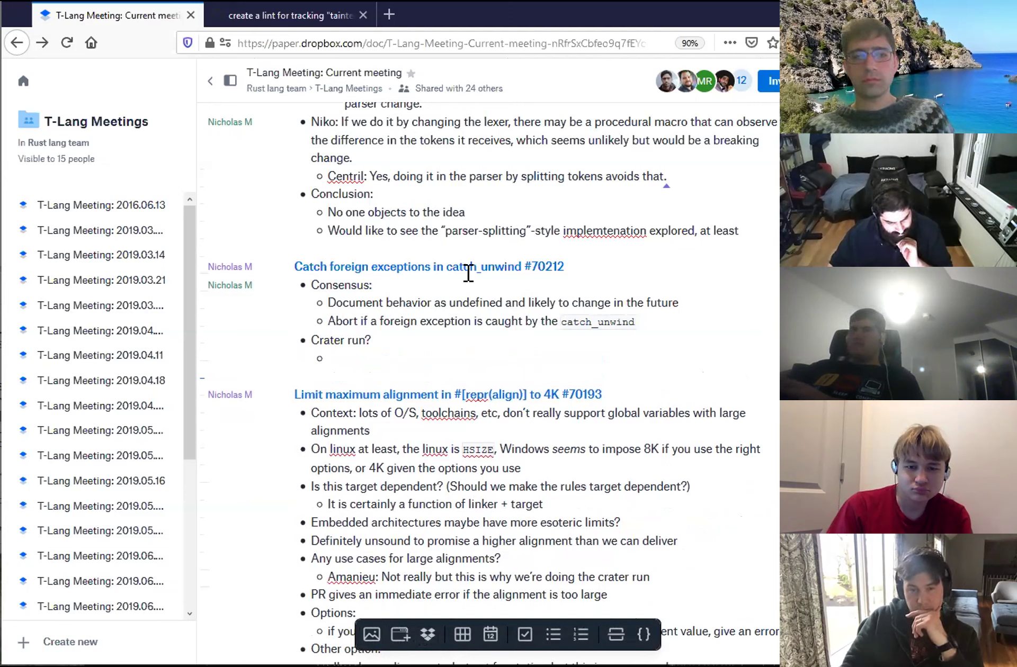
{"action": "type", "text": "J"}
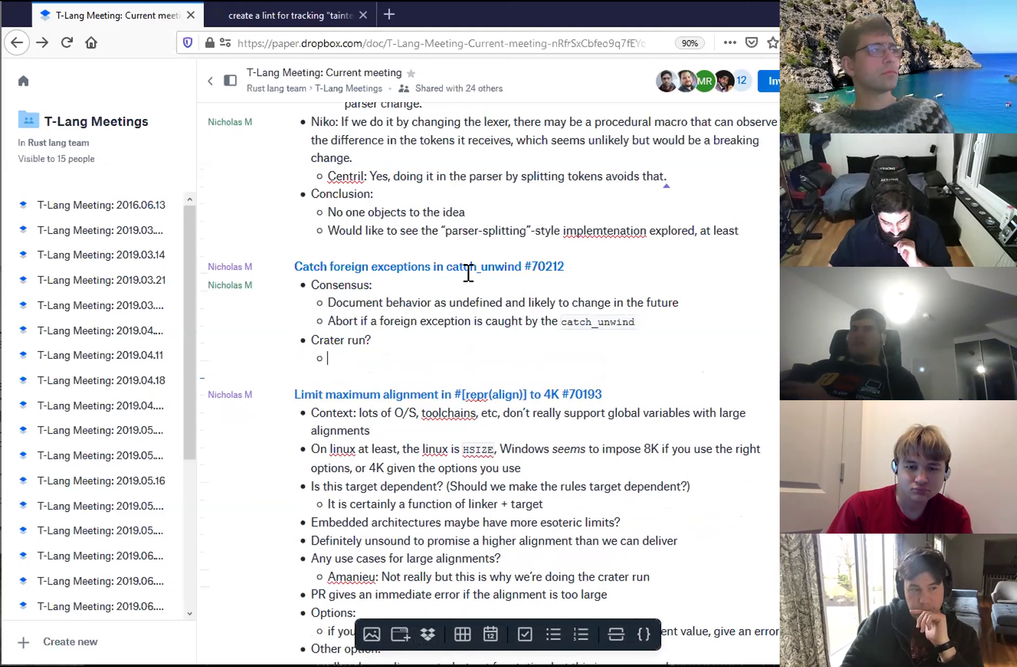
{"action": "type", "text": "osh: "}
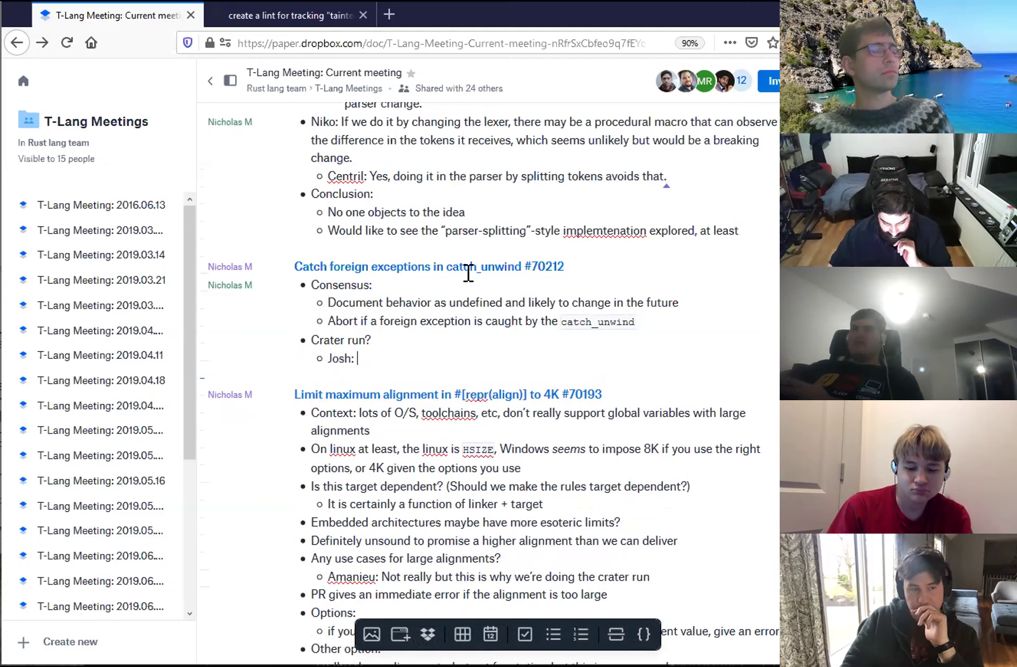
{"action": "type", "text": "If we have a P"}
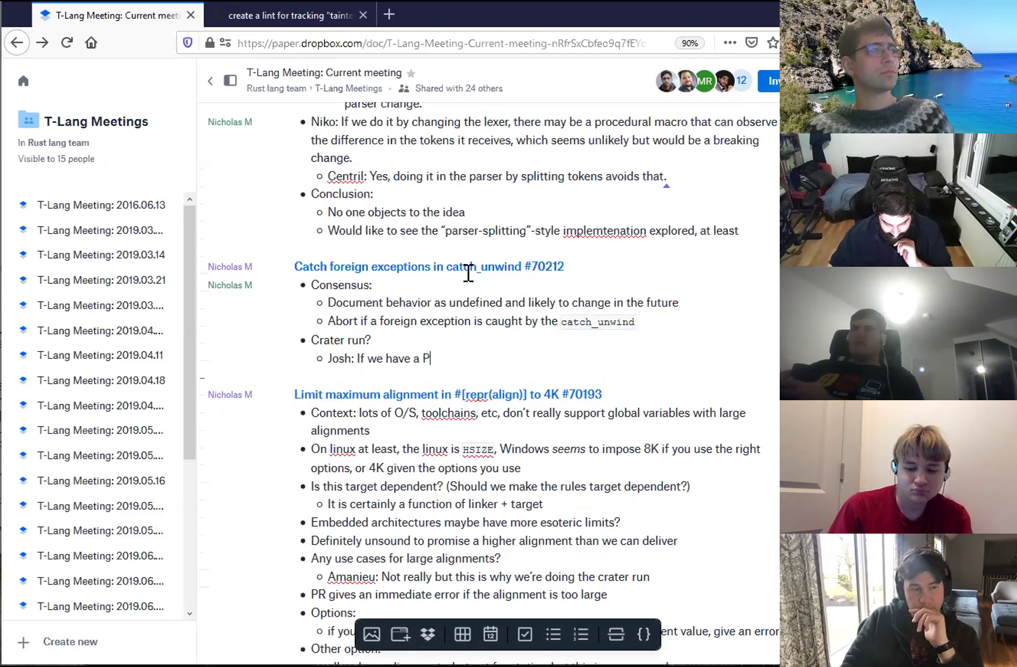
{"action": "type", "text": "R, then I "}
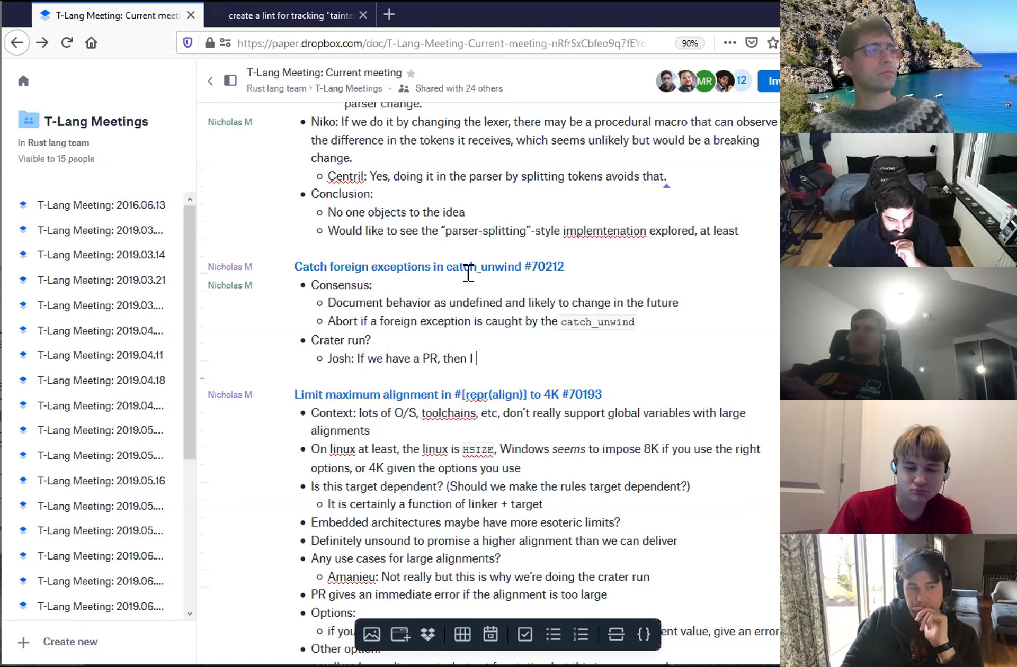
{"action": "type", "text": "suggest we cr"}
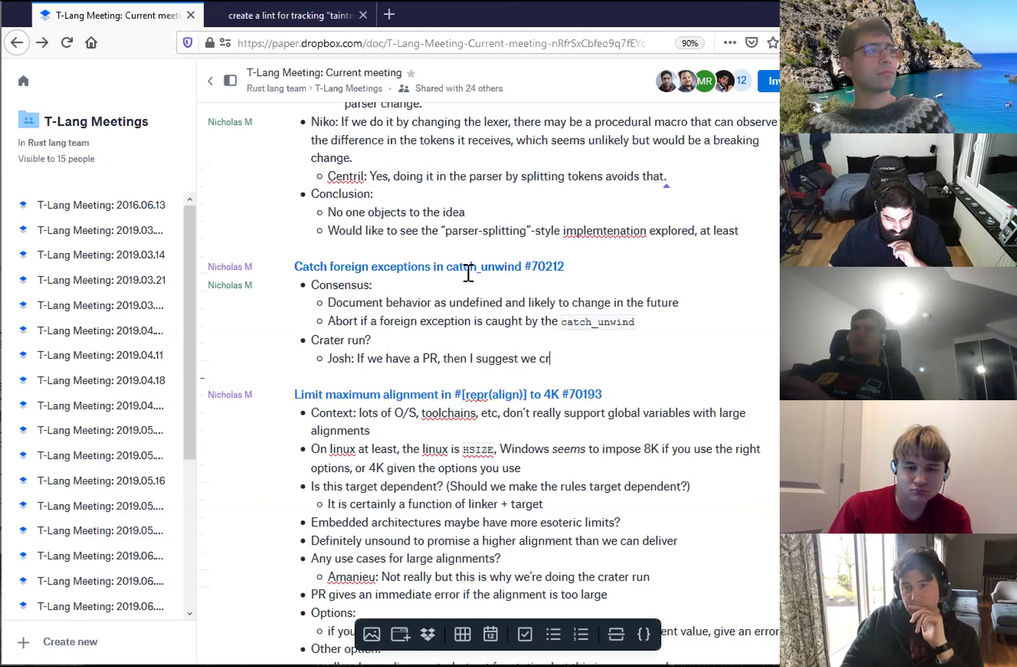
{"action": "type", "text": "ater it before landing"}
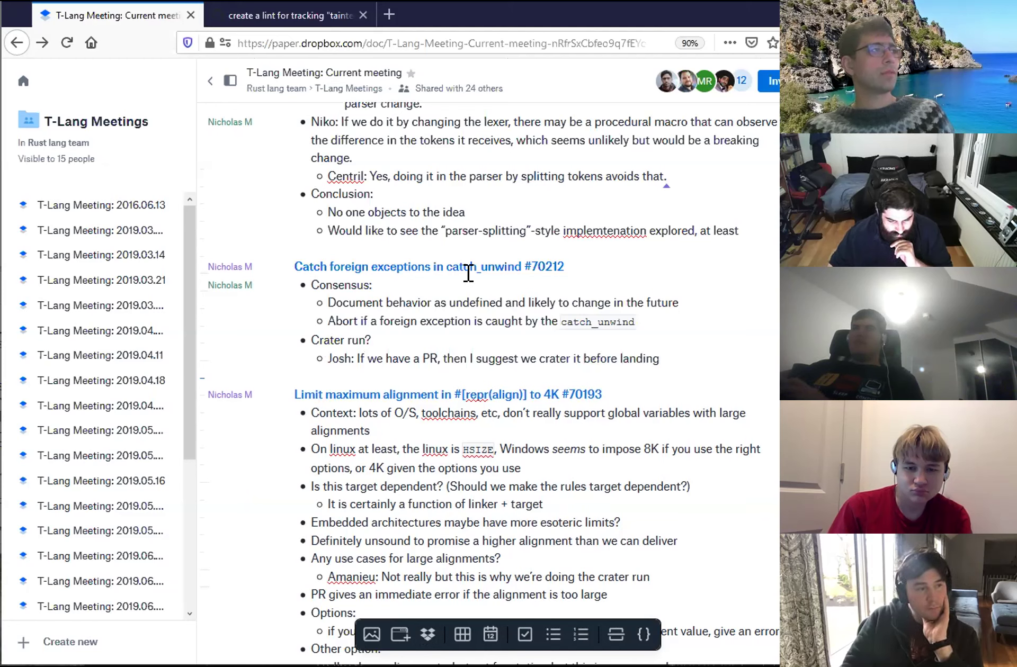
- Add a top-level 'Existing behavior:' bullet with the sub-bullet 'Would just unwind past the `catch_unwind`', formatting catch_unwind as inline code
{"action": "mouse_move", "coordinate": [442, 273]}
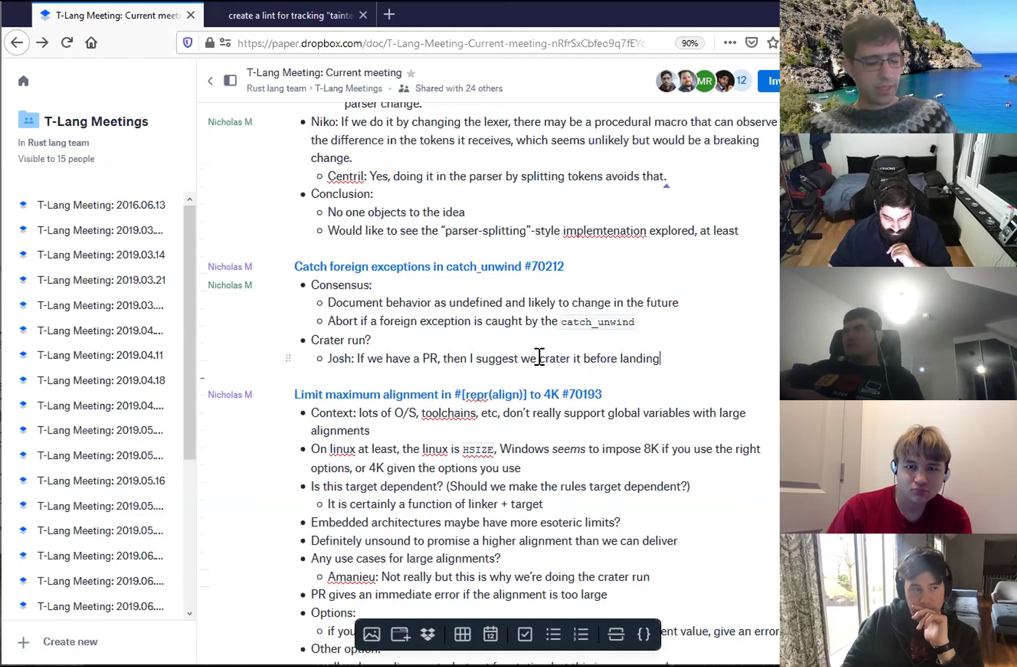
{"action": "key", "text": "Return"}
{"action": "key", "text": "shift+Tab"}
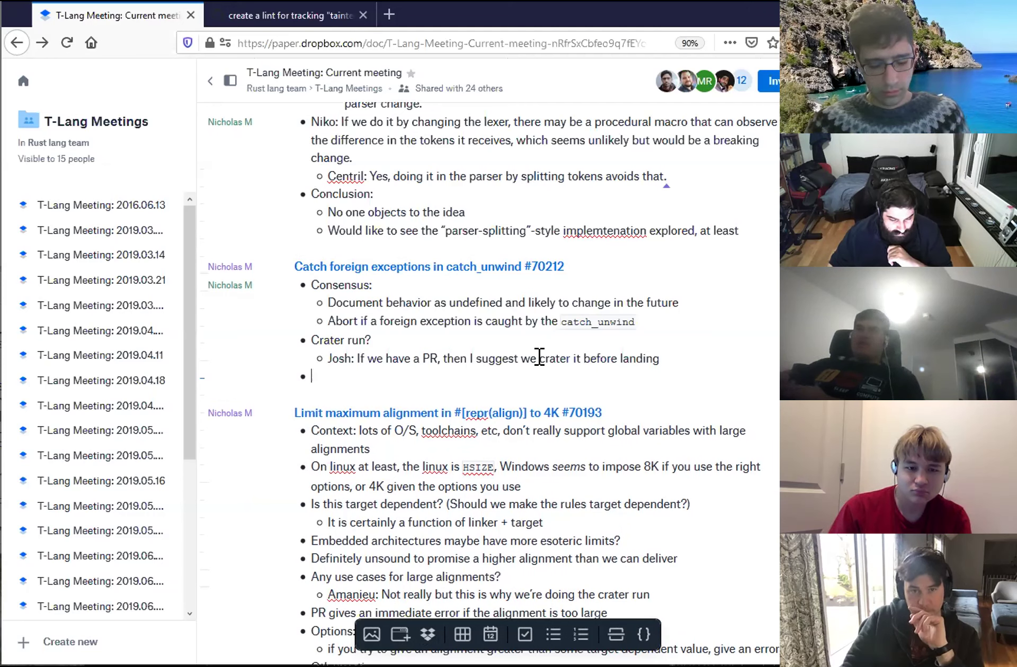
{"action": "type", "text": "Existing behavior:"}
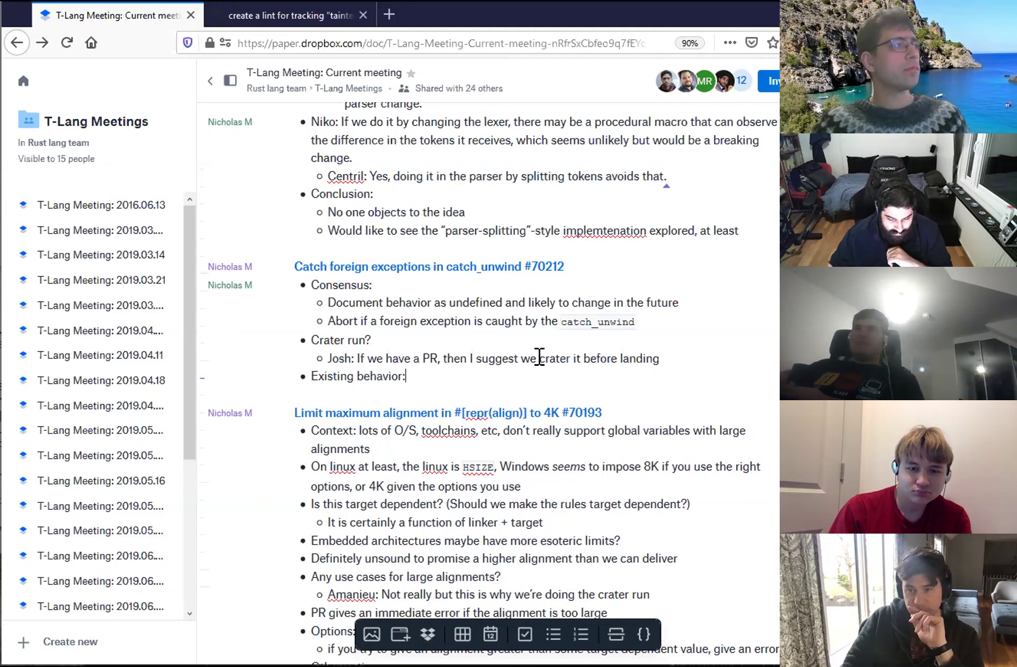
{"action": "key", "text": "Return"}
{"action": "key", "text": "Tab"}
{"action": "type", "text": "Would just unwin"}
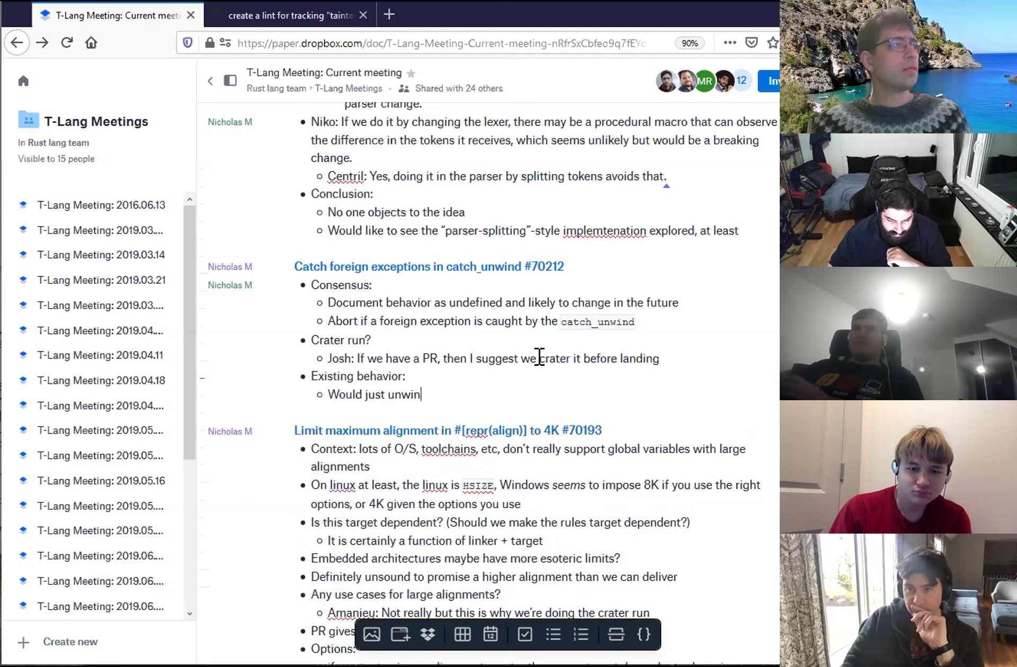
{"action": "type", "text": "d past the `catch_u"}
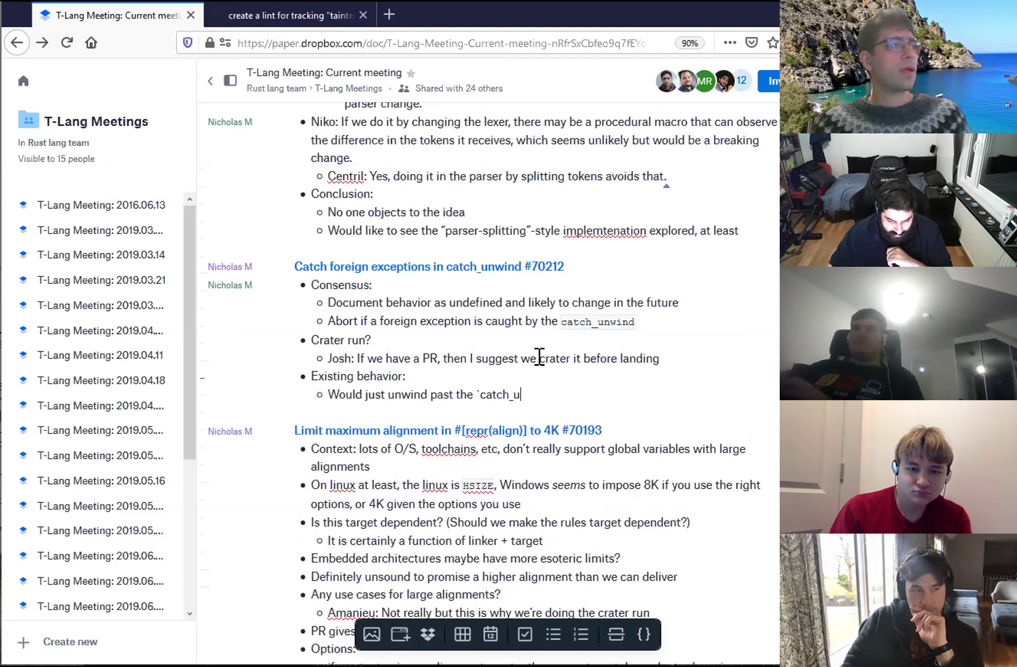
{"action": "type", "text": "nwind`"}
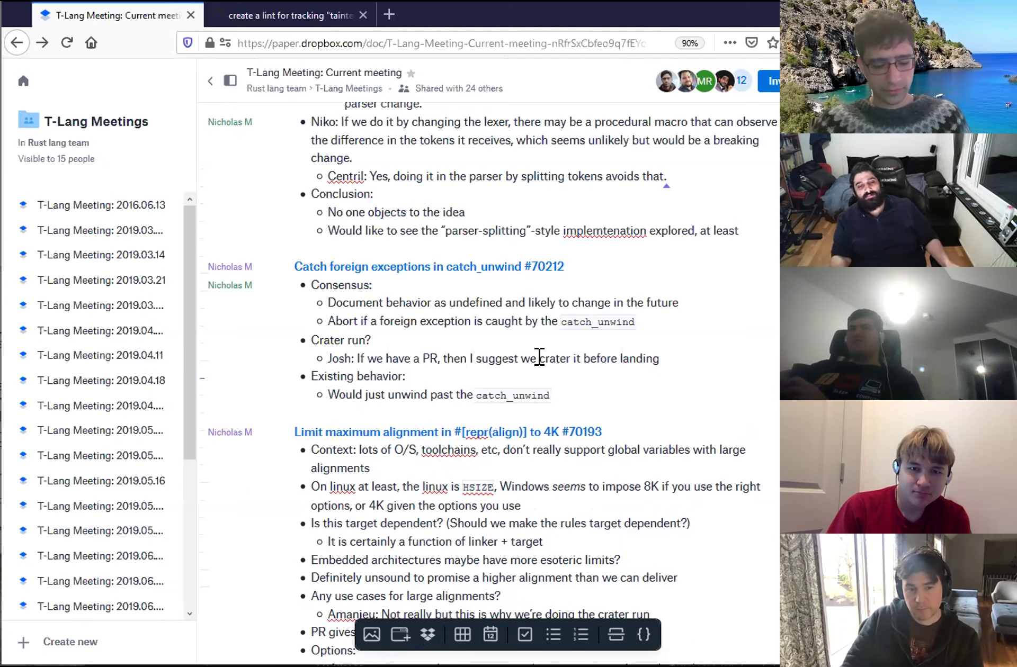
- Add a top-level bullet attributed to its speaker: 'for MSVC targets, this does increase code-size somewhat, since previously we would'
{"action": "key", "text": "Return"}
{"action": "key", "text": "shift+Tab"}
{"action": "type", "text": "Amanieu: for MSVC targets, this does increas"}
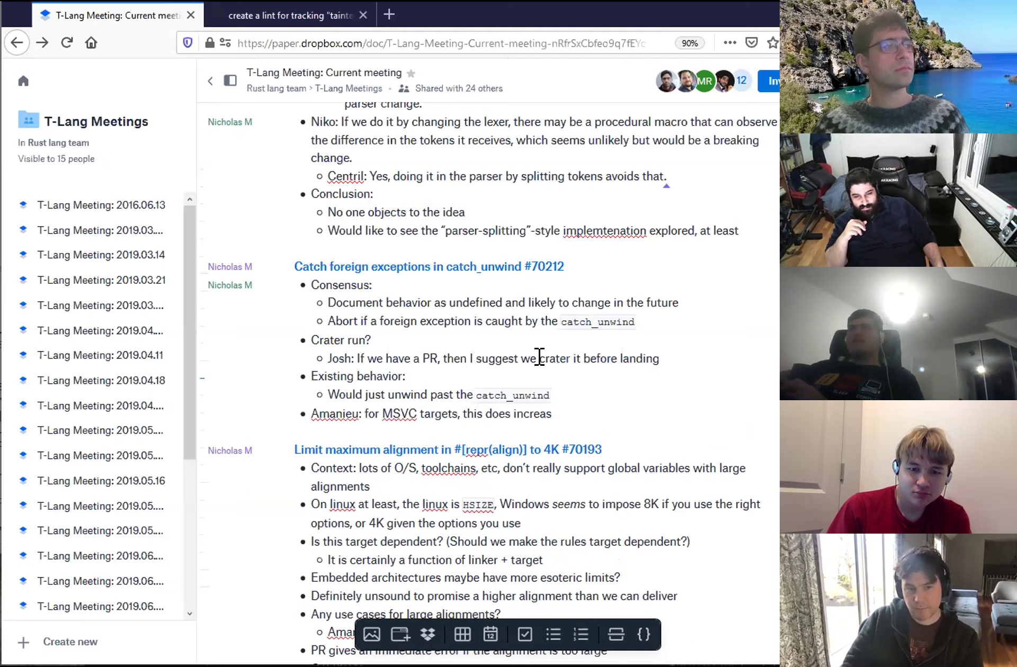
{"action": "type", "text": "e code-size somewhat, sin"}
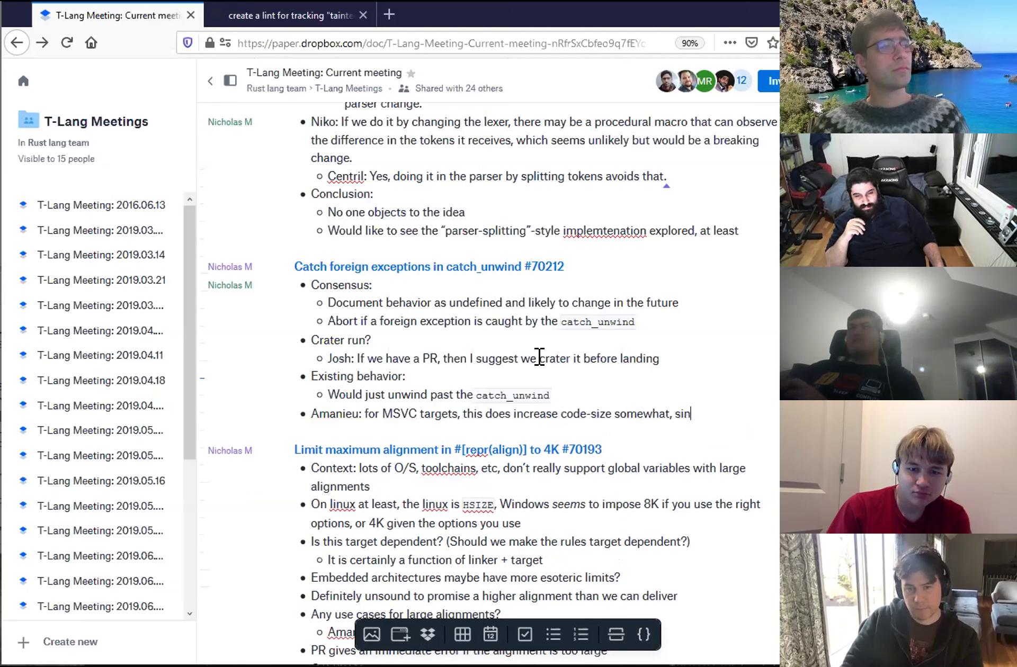
{"action": "type", "text": "ce preious w"}
{"action": "key", "text": "Left"}
{"action": "key", "text": "Left"}
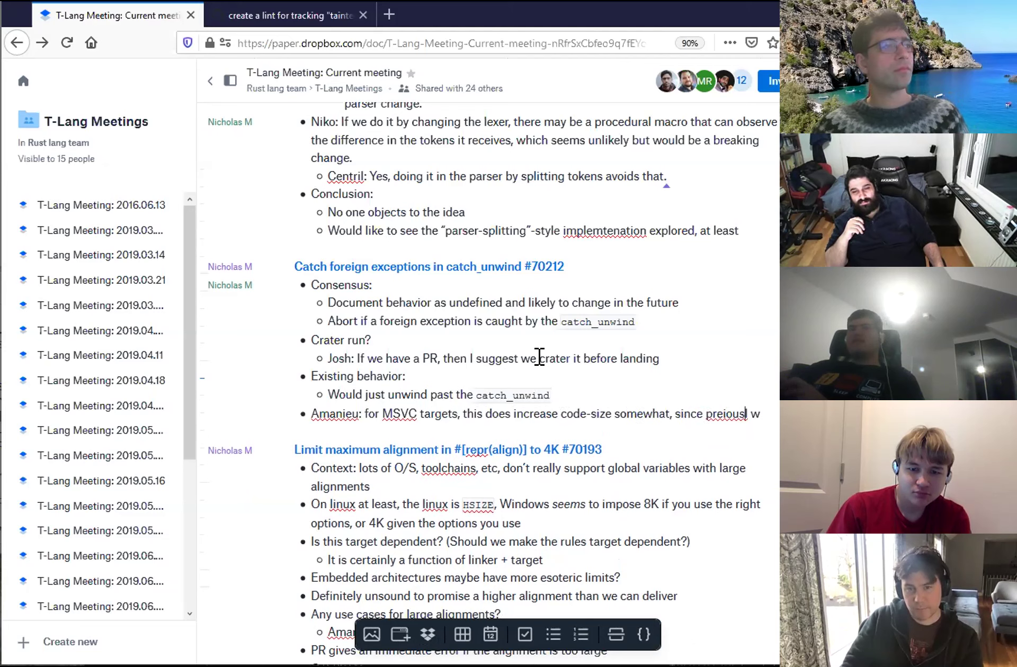
{"action": "type", "text": "v"}
{"action": "key", "text": "Right"}
{"action": "key", "text": "Right"}
{"action": "key", "text": "Right"}
{"action": "key", "text": "Right"}
{"action": "key", "text": "Right"}
{"action": "type", "text": "y"}
{"action": "key", "text": "Right"}
{"action": "key", "text": "Right"}
{"action": "type", "text": "e would "}
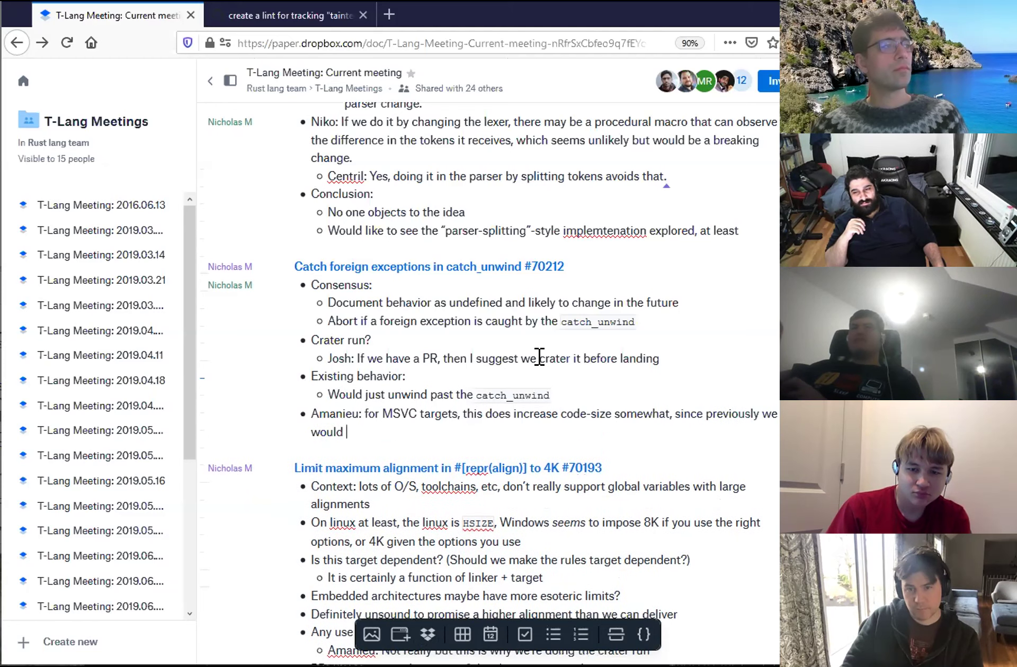
- Complete the MSVC bullet with 'only catch rust-panic exceptions, but no we first catch rust-panic, and then catch everything else'
{"action": "type", "text": "only catch rust-panic e"}
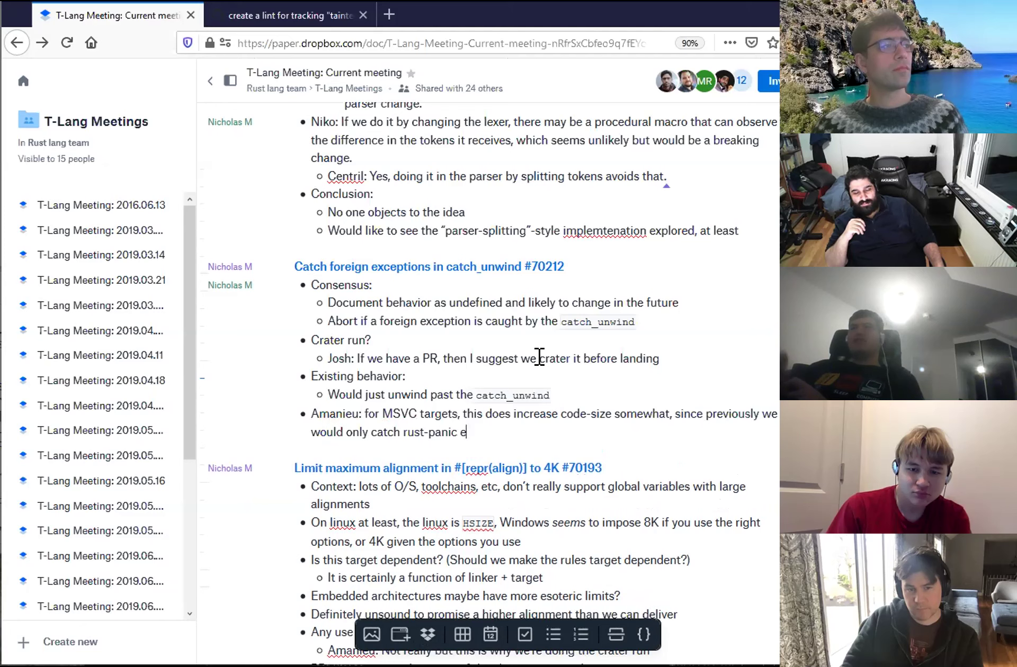
{"action": "type", "text": "xceptions, but no we"}
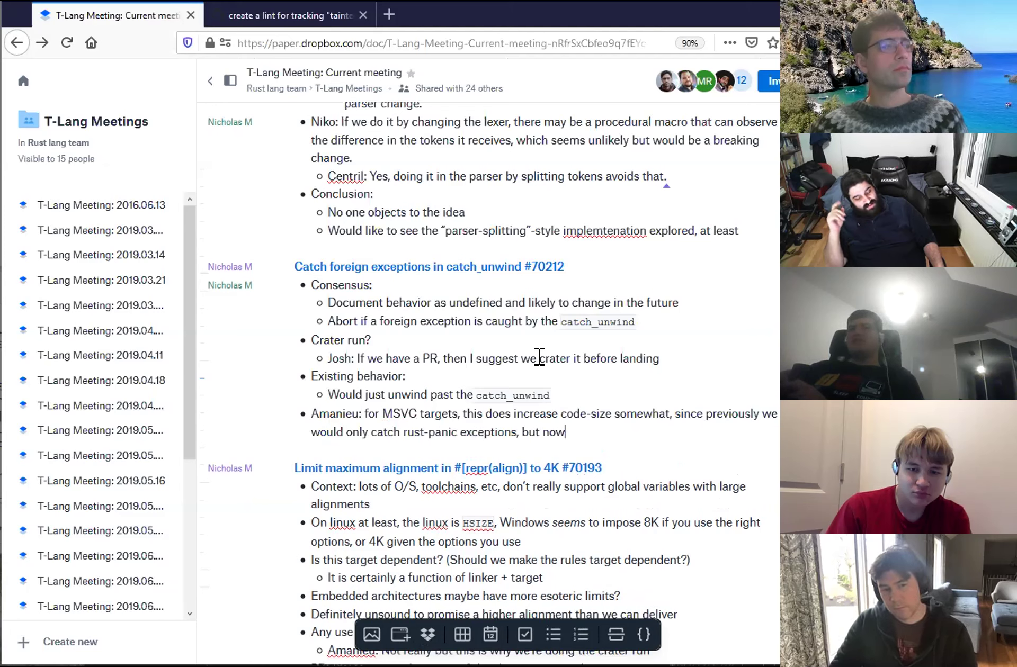
{"action": "type", "text": " first catch rust-ap"}
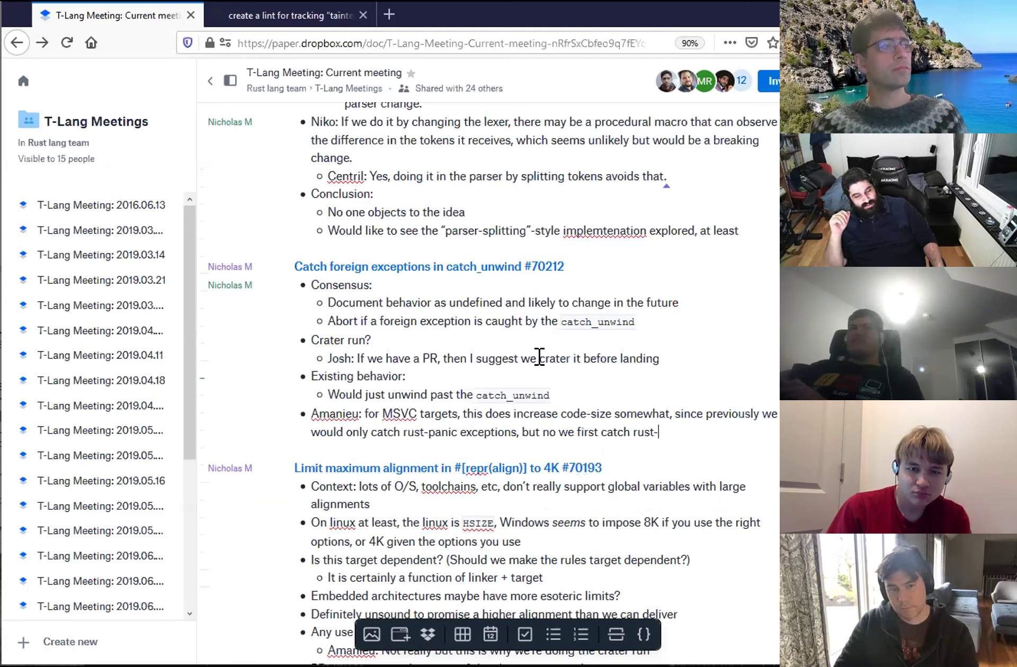
{"action": "key", "text": "BackSpace"}
{"action": "key", "text": "BackSpace"}
{"action": "type", "text": "panic, and then"}
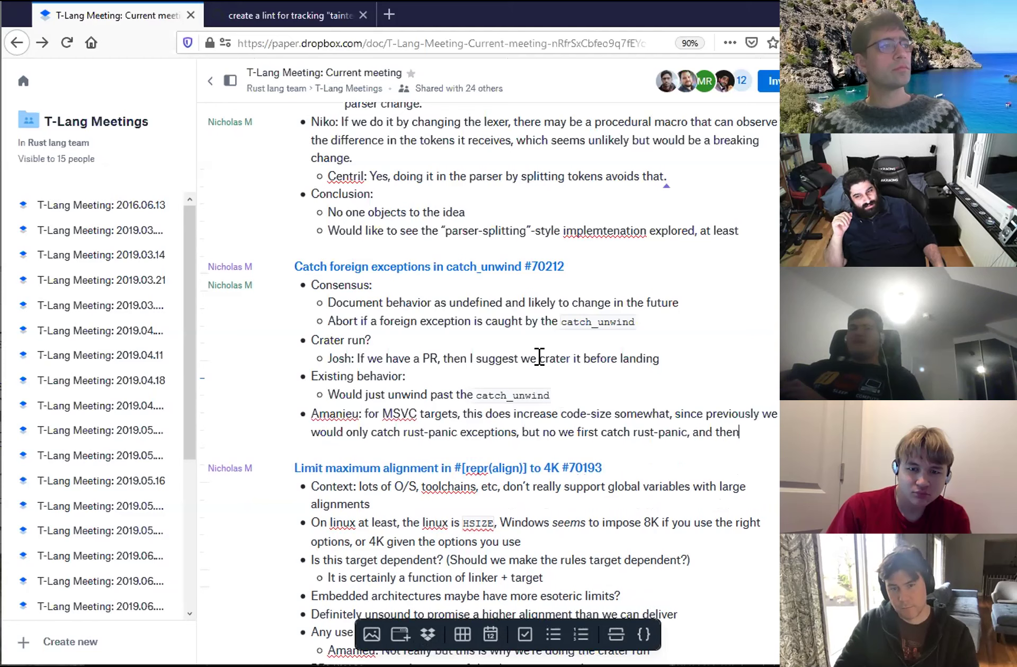
{"action": "type", "text": " catch everything else"}
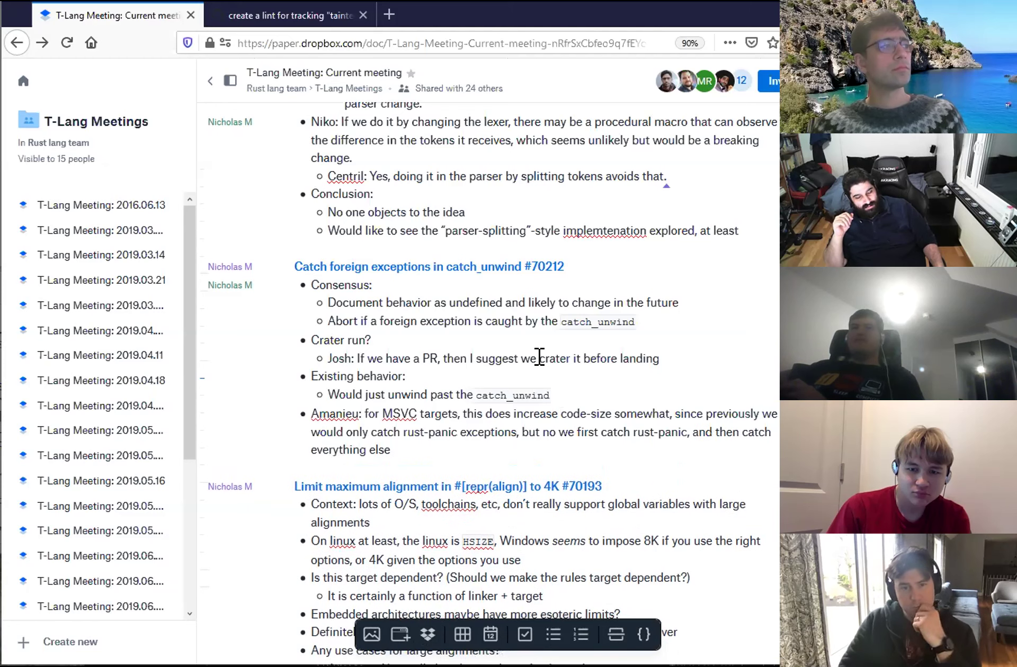
- Under the MSVC code-size bullet, add a sub-bullet attributed to its speaker: 'Does this impact panic=abort?'
{"action": "key", "text": "Return"}
{"action": "key", "text": "Tab"}
{"action": "type", "text": "centril:"}
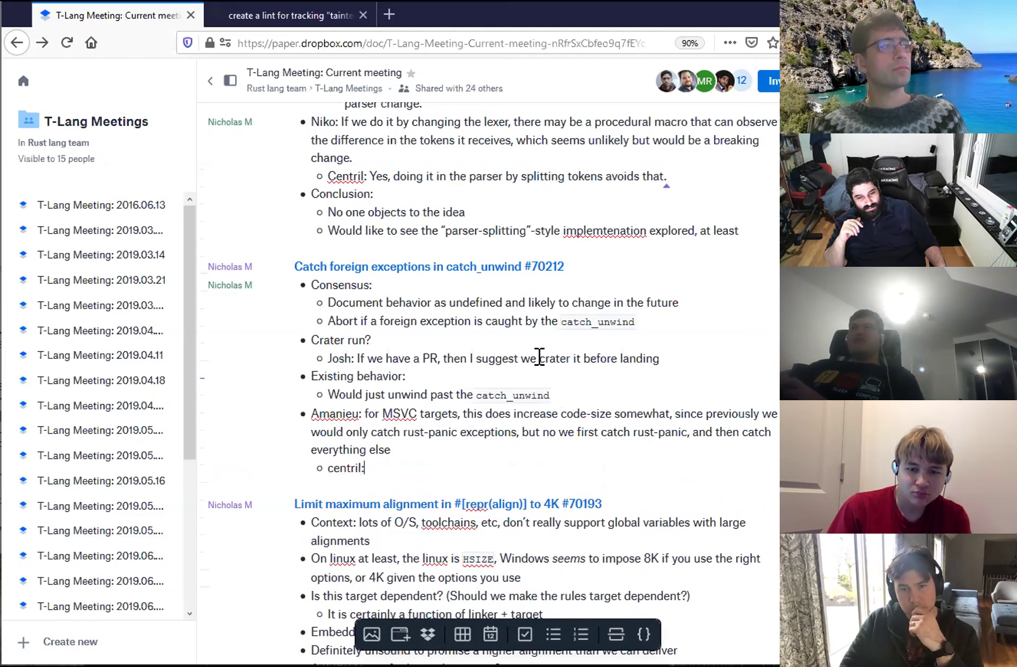
{"action": "type", "text": " Does this"}
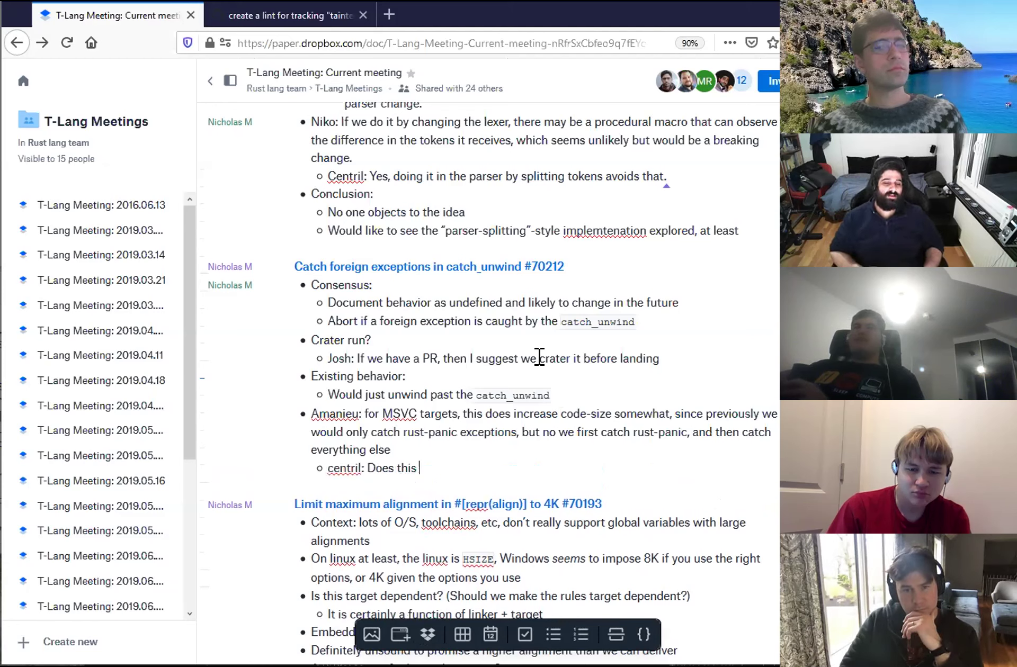
{"action": "type", "text": " impact pani"}
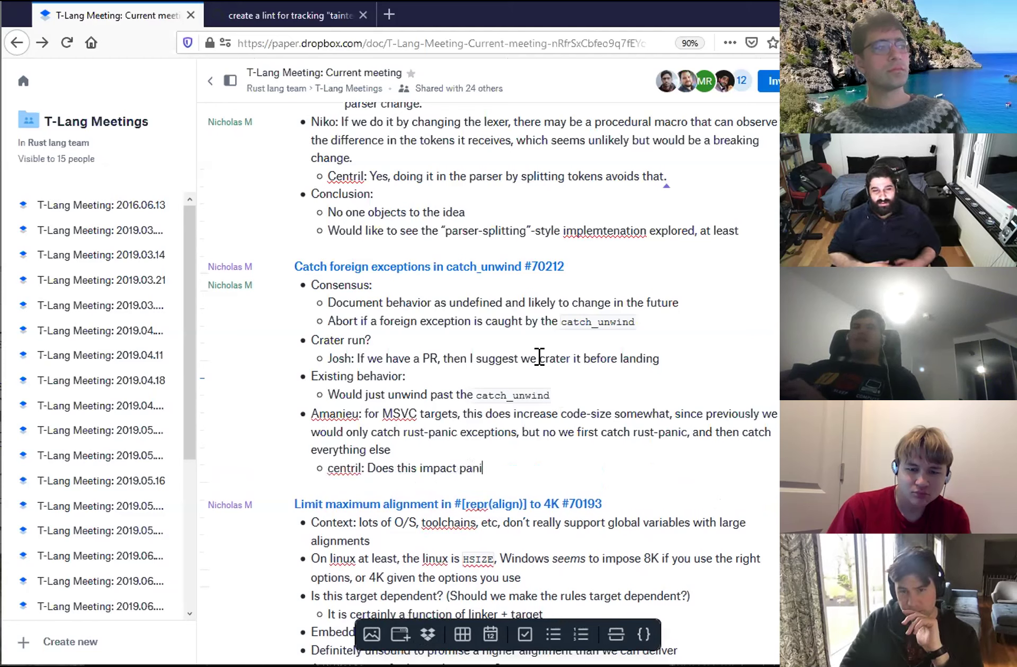
{"action": "type", "text": "c=abort?"}
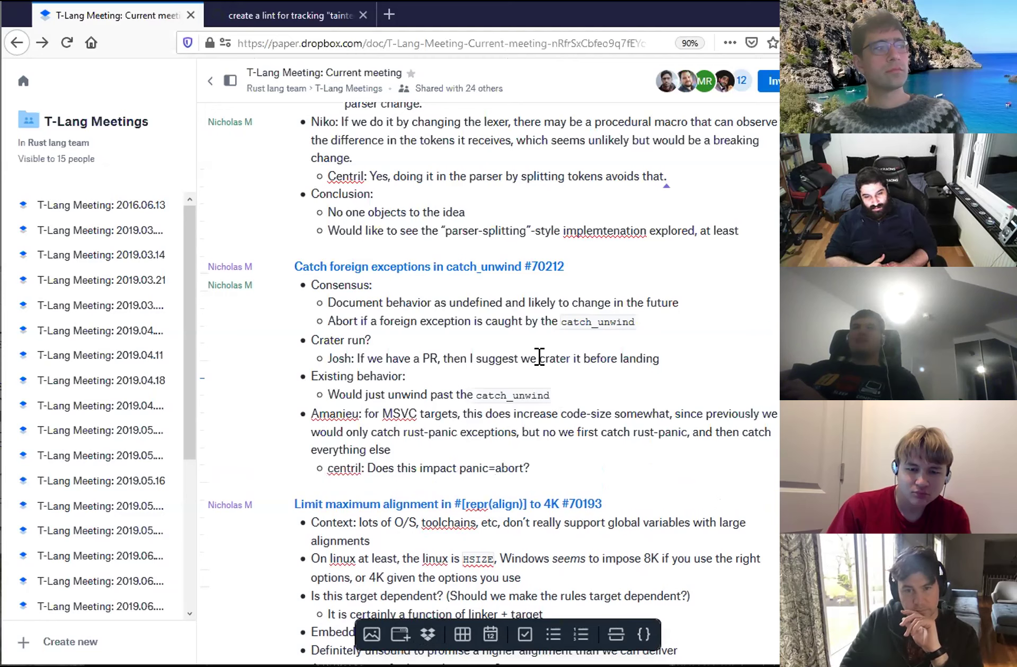
- Add an attributed reply sub-bullet: 'Yes, we generate the equivalent IR of' plus inline code 'try { .. } catch { .. } catch { .. }'
{"action": "key", "text": "Return"}
{"action": "type", "text": "Amanieu: "}
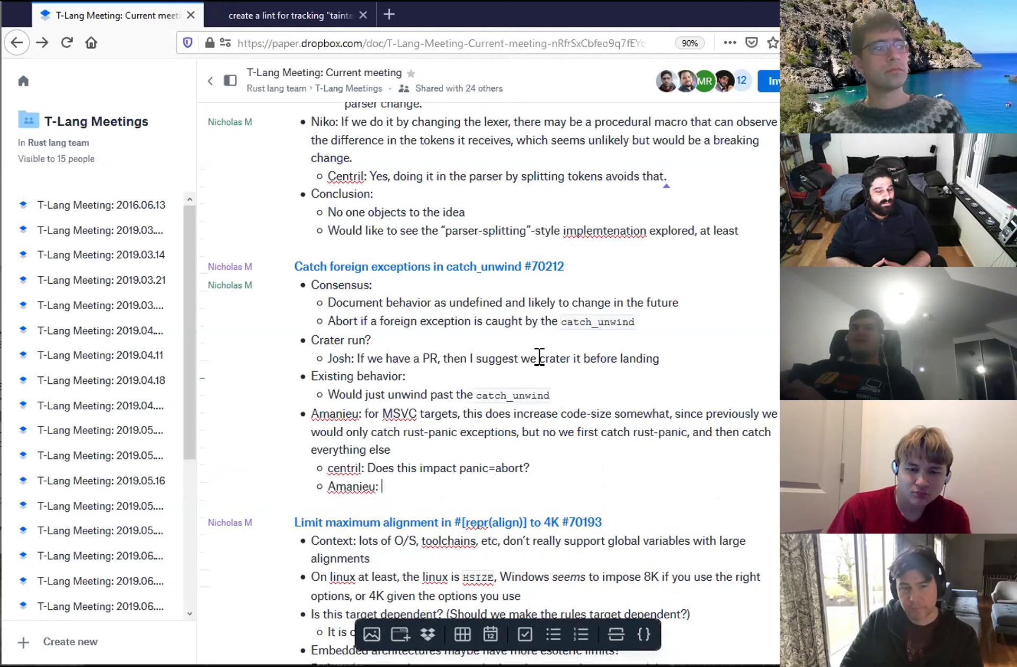
{"action": "type", "text": "Yes, we gen"}
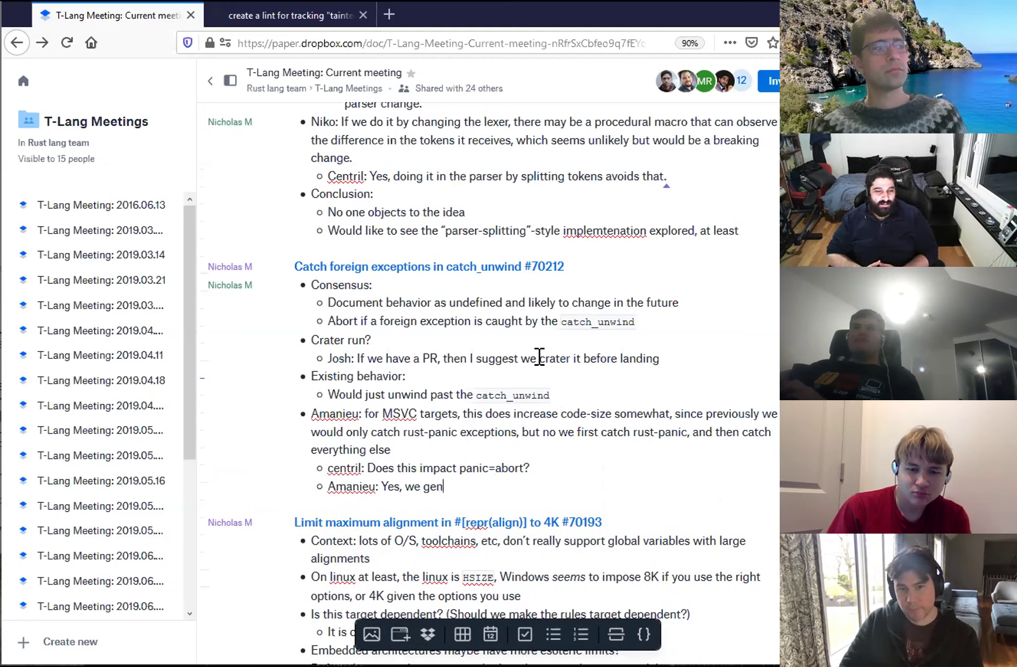
{"action": "type", "text": "erate the equivalen"}
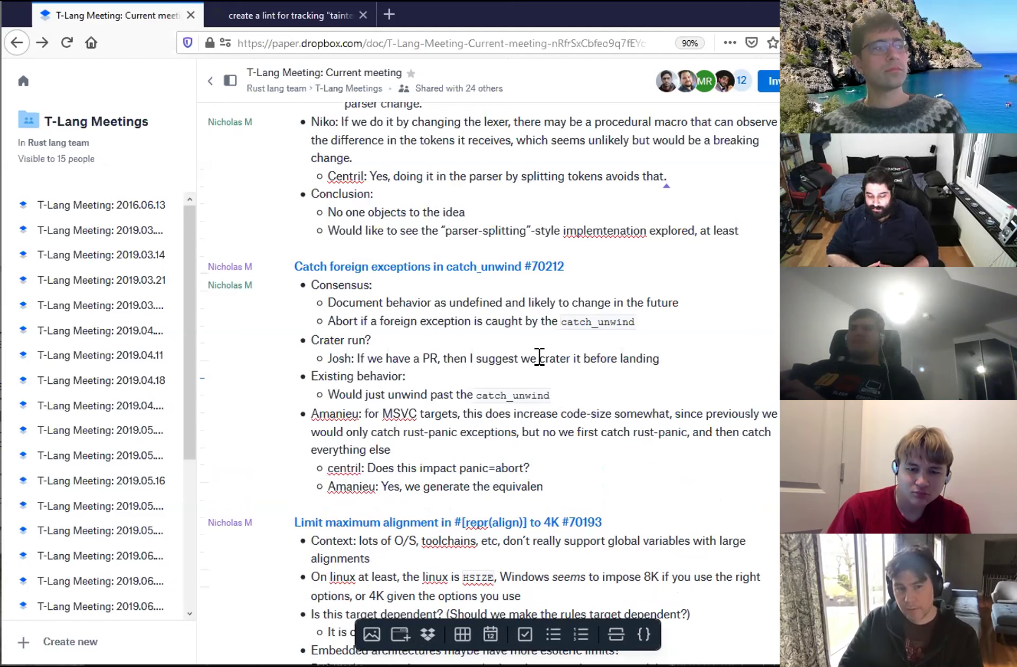
{"action": "type", "text": "t IR of `try { .. } catc"}
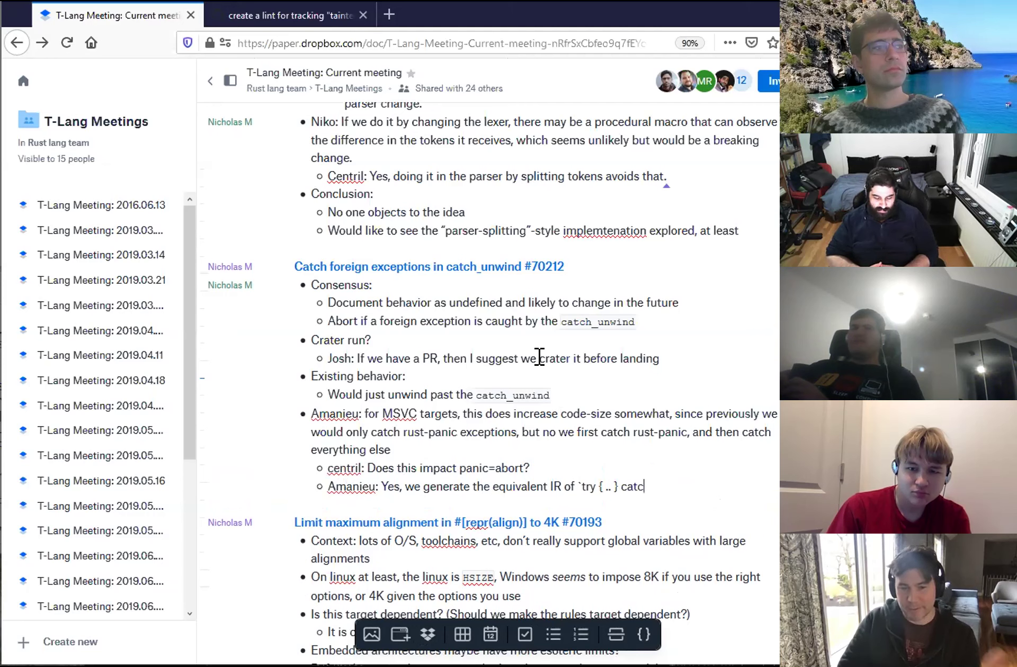
{"action": "type", "text": "h { .. } c"}
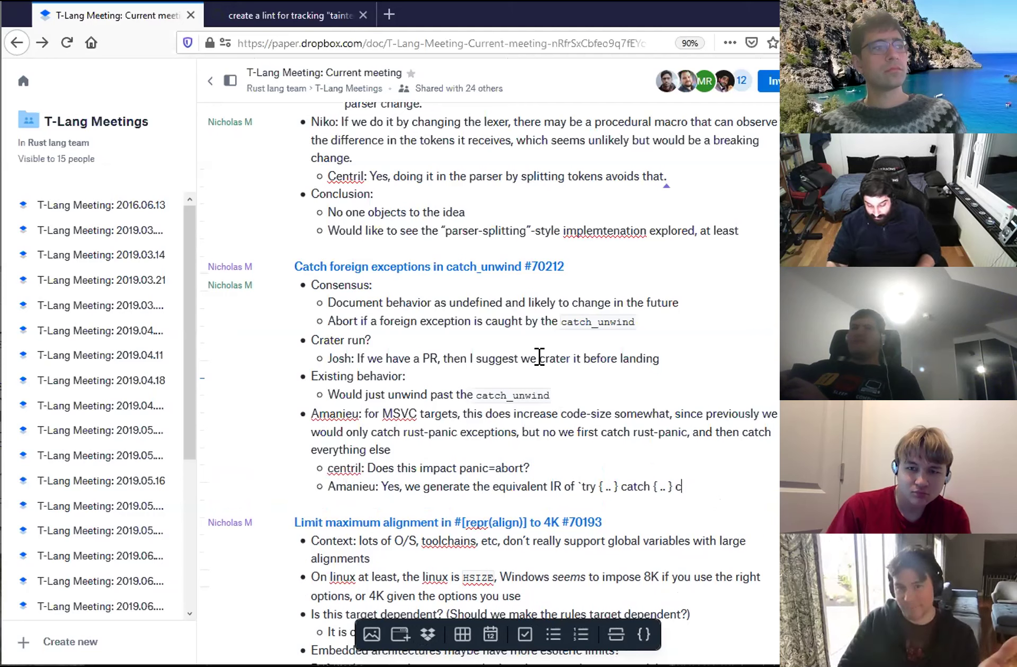
{"action": "type", "text": "atch { .. }`"}
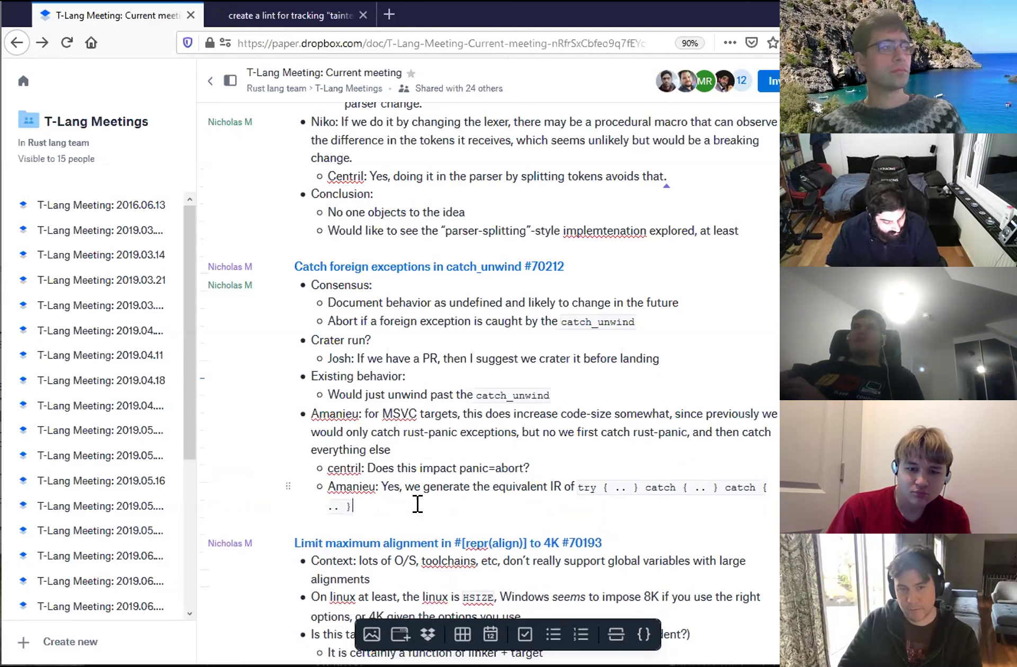
{"action": "key", "text": "Return"}
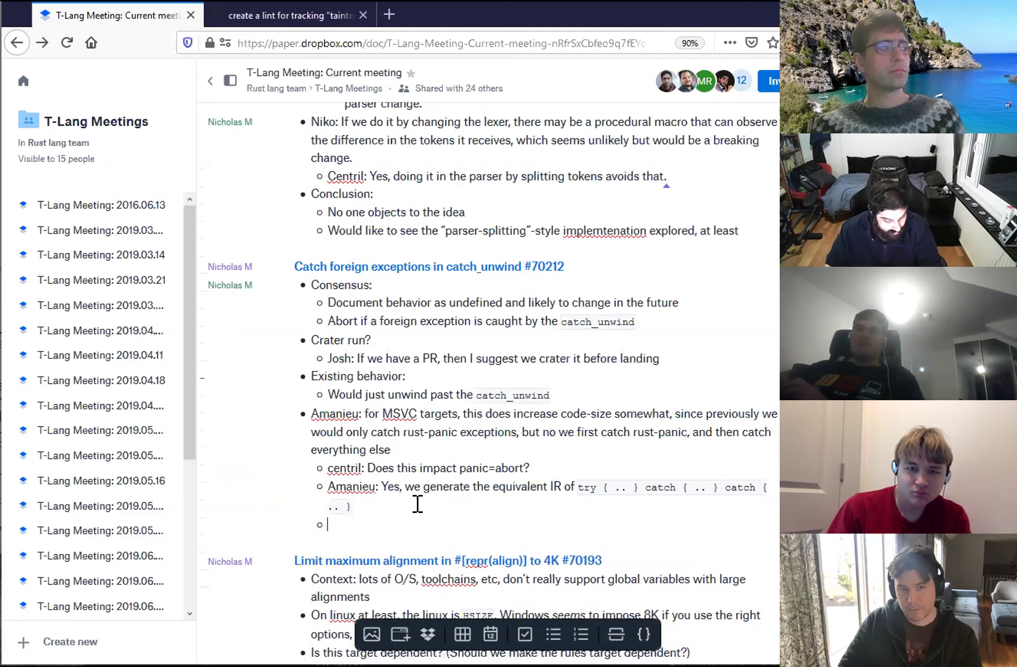
{"action": "key", "text": "shift+Tab"}
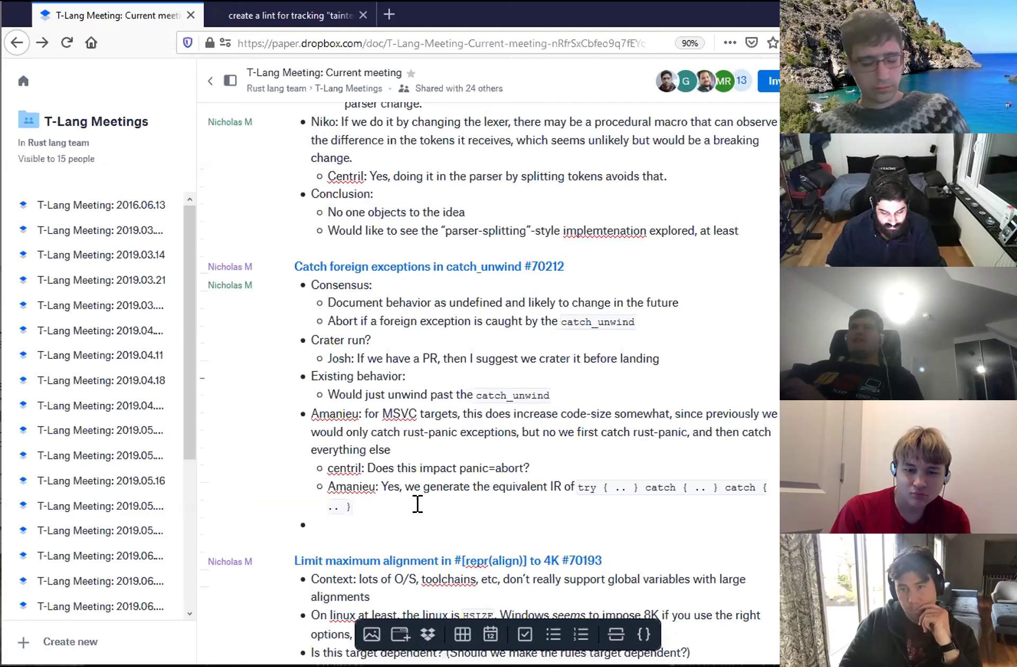
{"action": "key", "text": "BackSpace"}
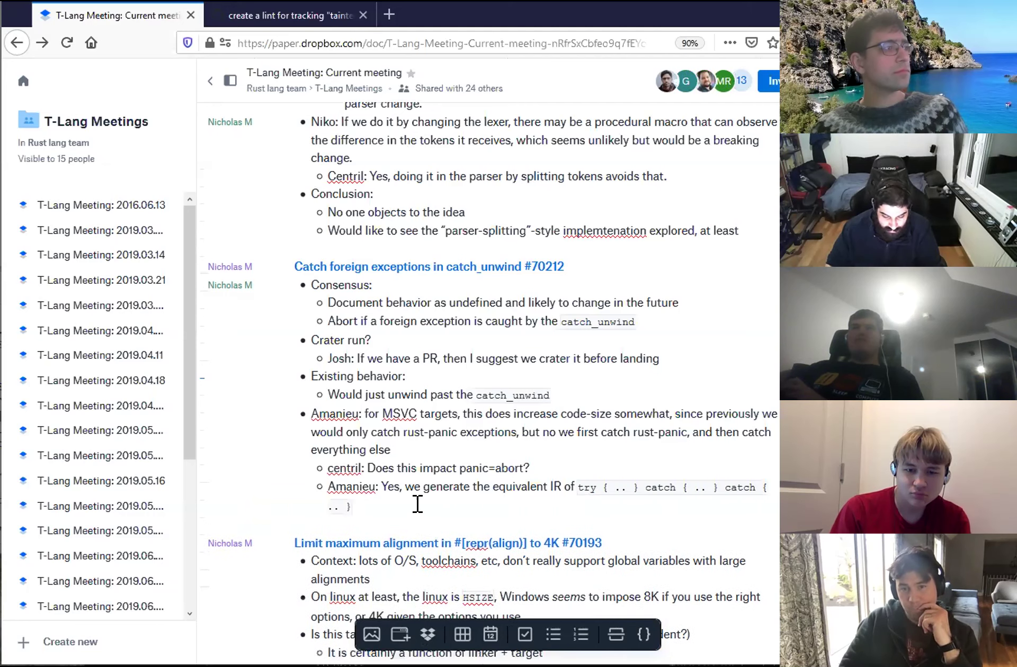
- Add an attributed top-level bullet: 'this is the kind of abort error we might be inclined to ignore in a beta run, since it will just'
{"action": "scroll", "coordinate": [417, 504], "scroll_direction": "down", "scroll_amount": 3}
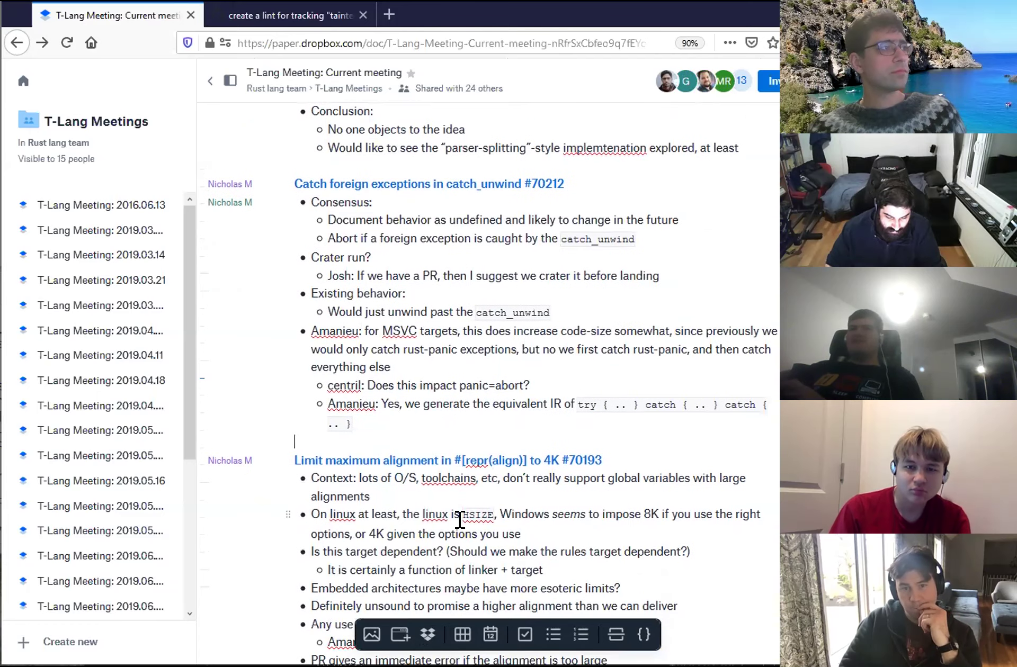
{"action": "scroll", "coordinate": [469, 508], "scroll_direction": "down", "scroll_amount": 3}
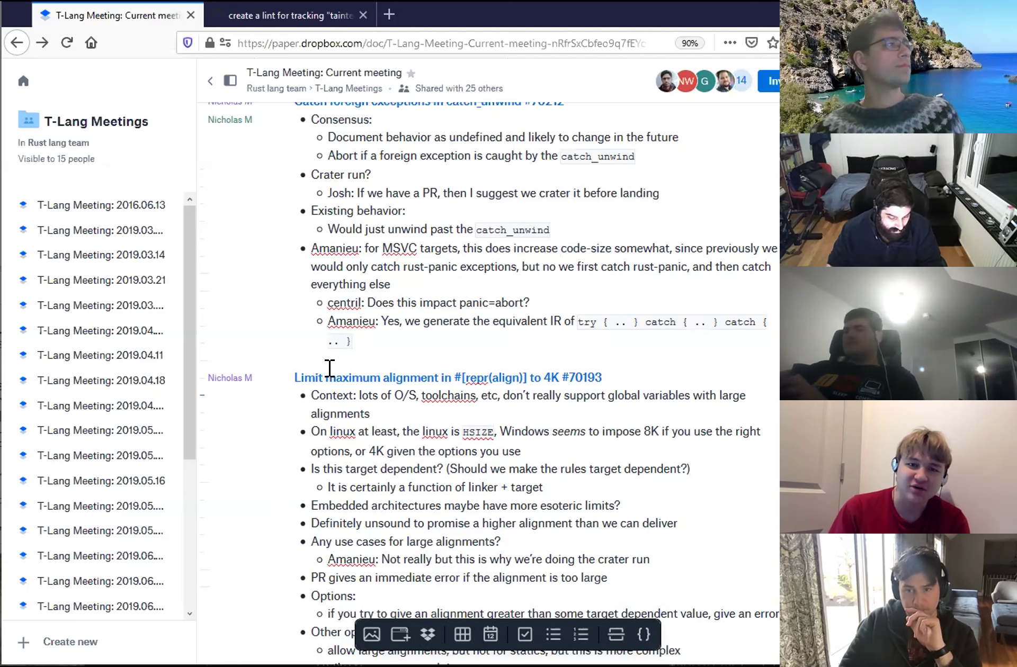
{"action": "type", "text": "*"}
{"action": "key", "text": "shift+Tab"}
{"action": "type", "text": "si"}
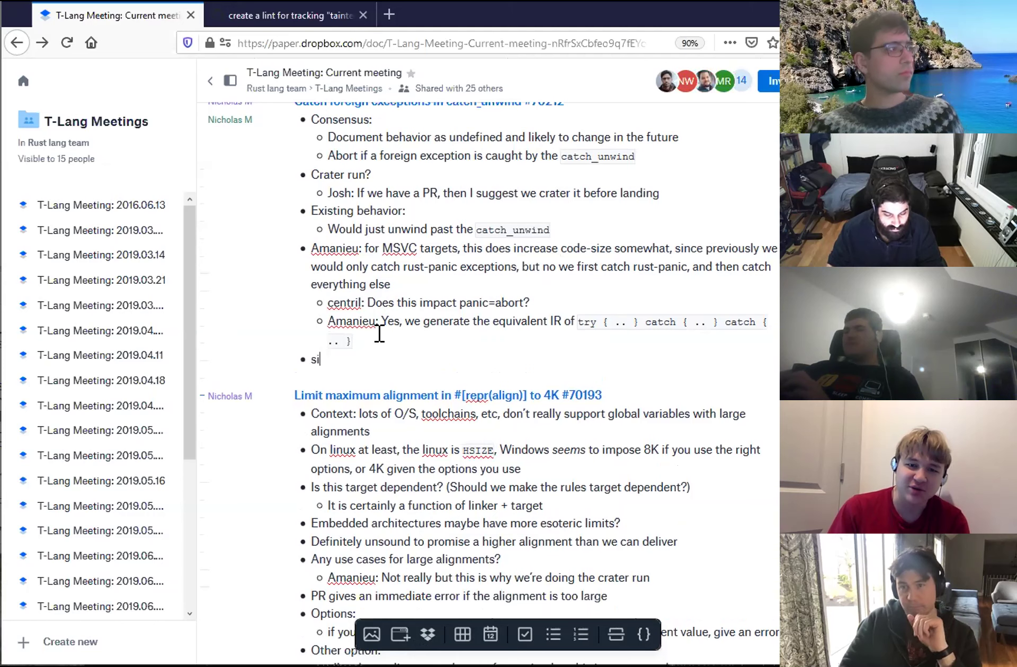
{"action": "type", "text": "mulacrum: good"}
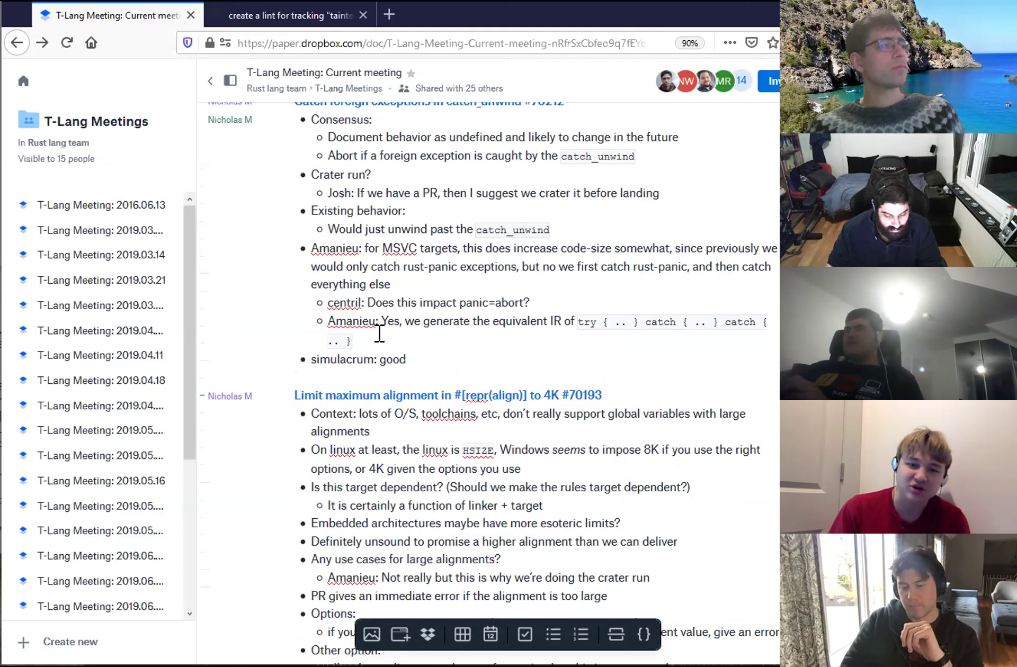
{"action": "key", "text": "BackSpace"}
{"action": "key", "text": "BackSpace"}
{"action": "key", "text": "BackSpace"}
{"action": "key", "text": "BackSpace"}
{"action": "type", "text": "this is the kind of abort erro"}
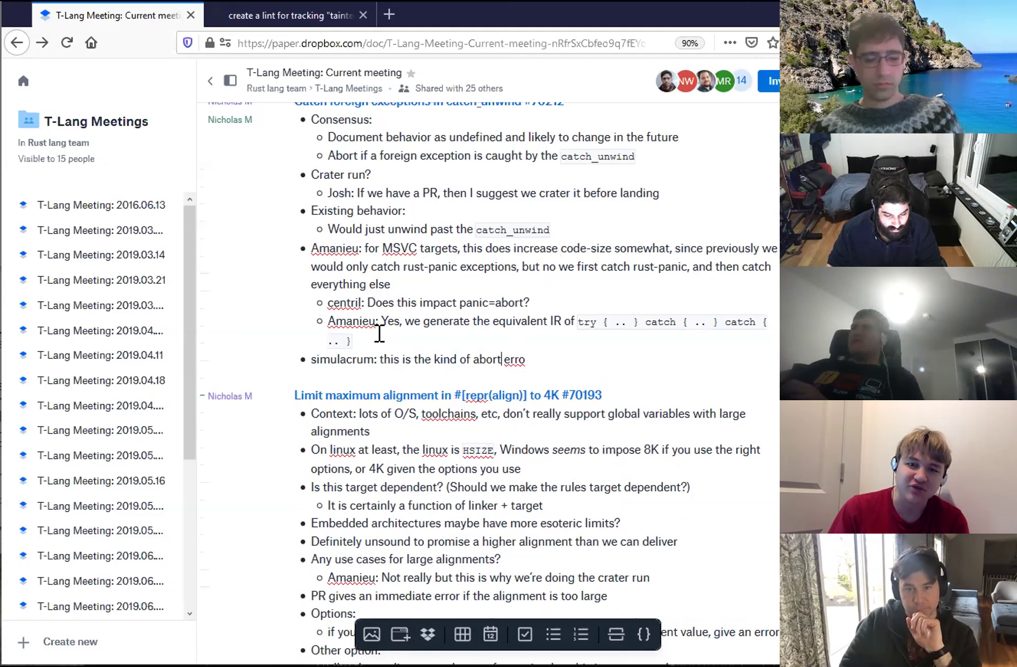
{"action": "type", "text": "r we might be inclined to ignore in a beta run, since it will just s"}
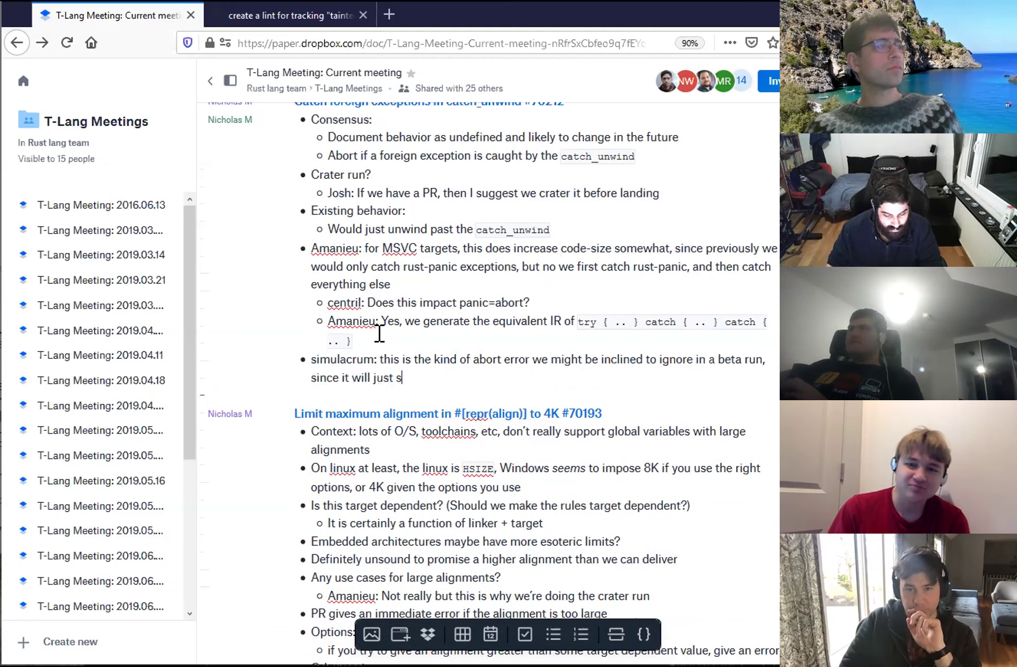
- Complete the beta-run bullet with 'surface as “some weird abort”, and that’s harder to track down if there’s a lot of changes'
{"action": "type", "text": "urface as “some weird "}
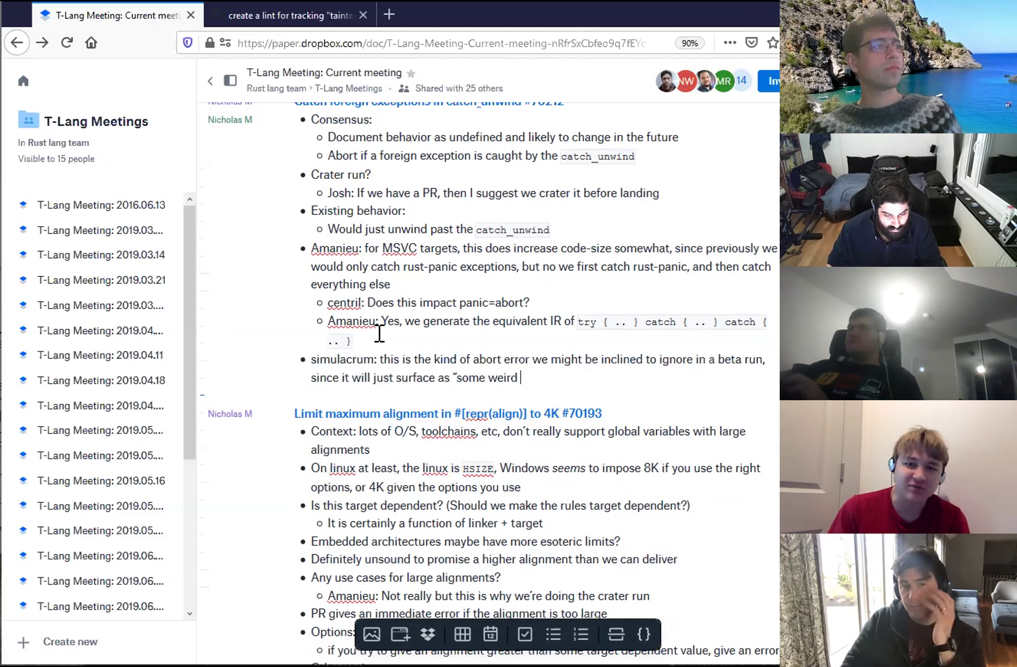
{"action": "type", "text": "abort”, and that’s"}
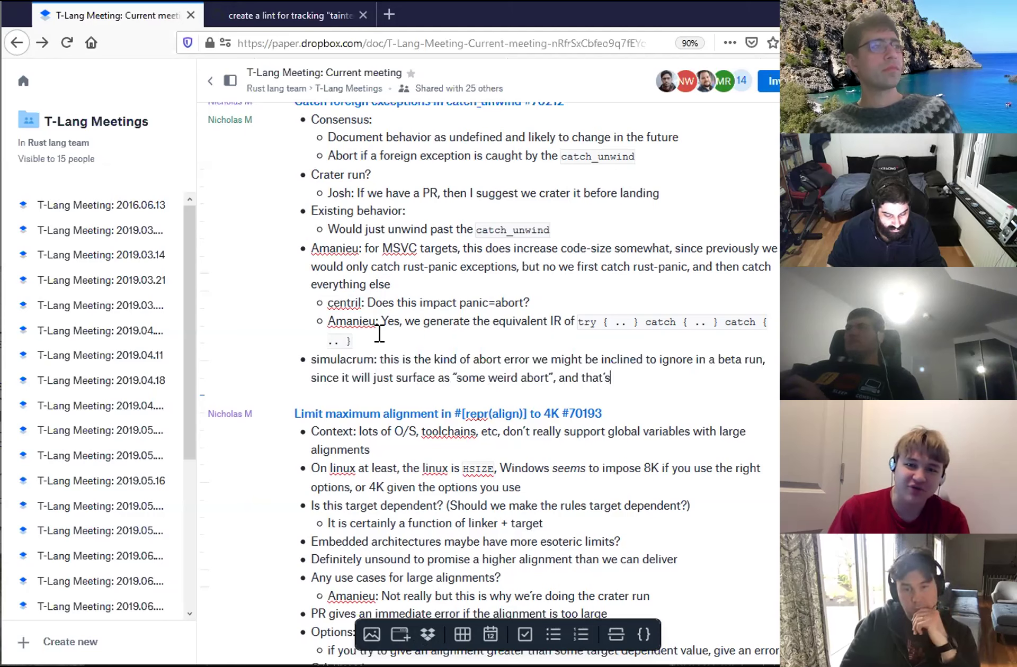
{"action": "type", "text": " harder to track down if there’s a lot of changes"}
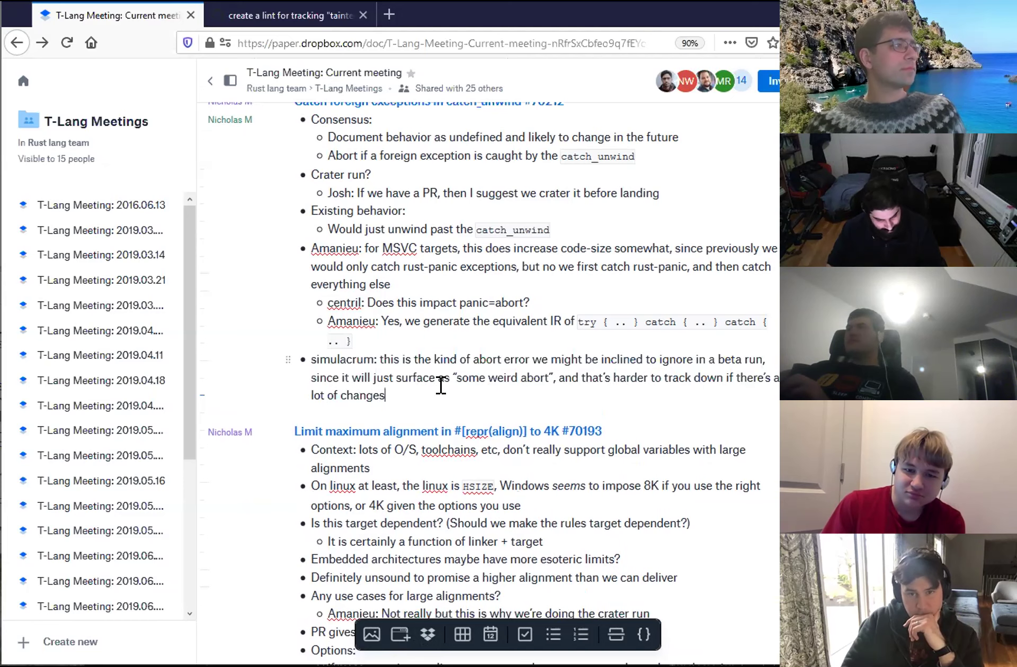
- Add a top-level 'conclusion:' bullet with the sub-bullet 'run crater run!' at the end of the #70212 notes
{"action": "scroll", "coordinate": [440, 385], "scroll_direction": "down", "scroll_amount": 5}
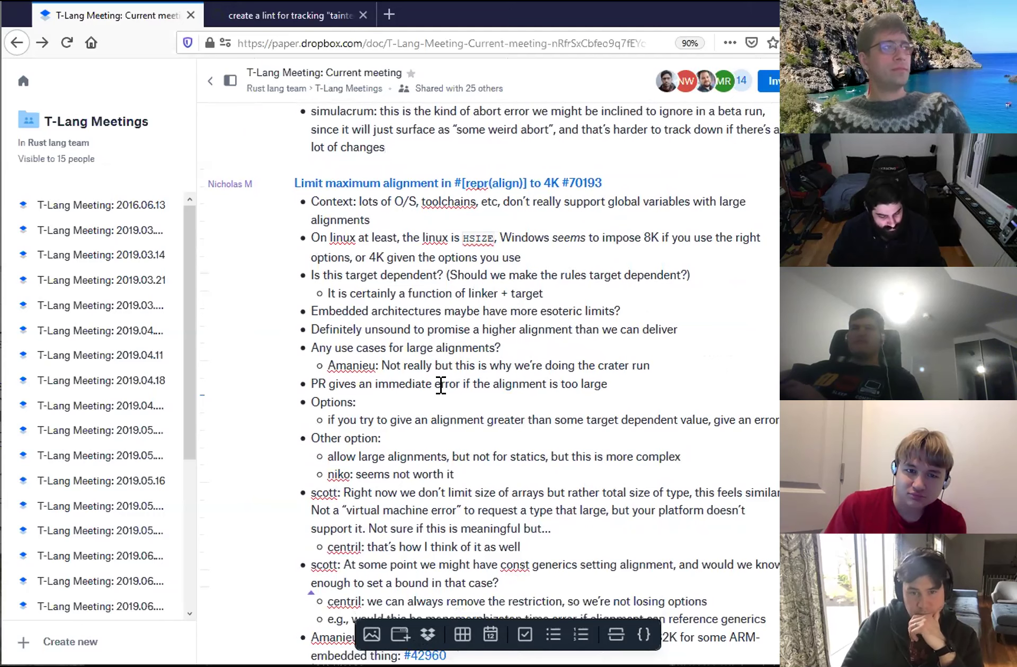
{"action": "key", "text": "Return"}
{"action": "type", "text": "conclusion:"}
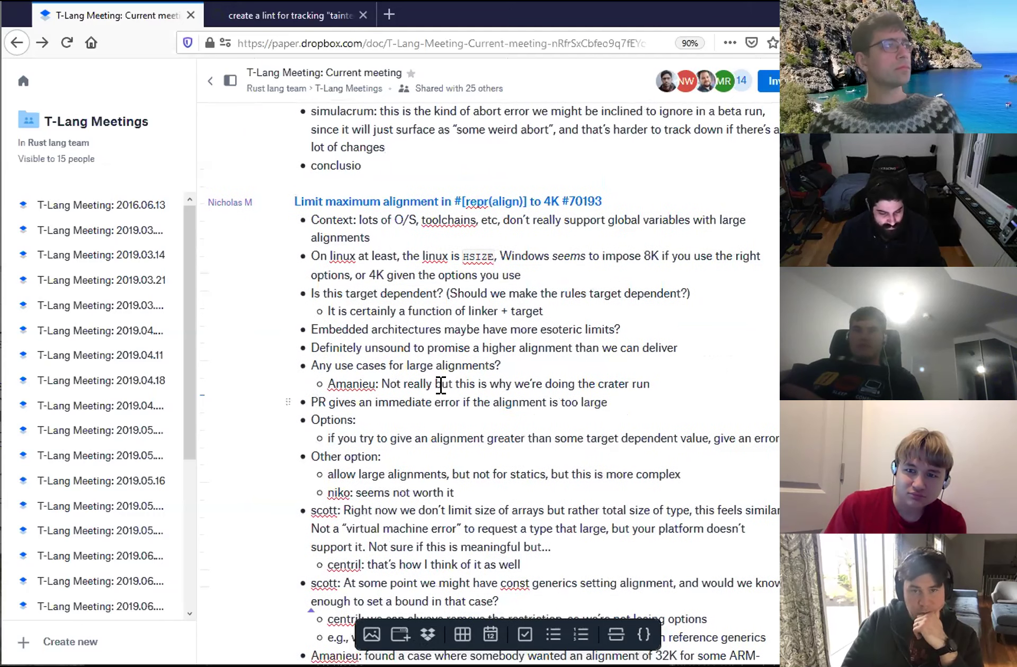
{"action": "key", "text": "Return"}
{"action": "key", "text": "Tab"}
{"action": "type", "text": "run crater"}
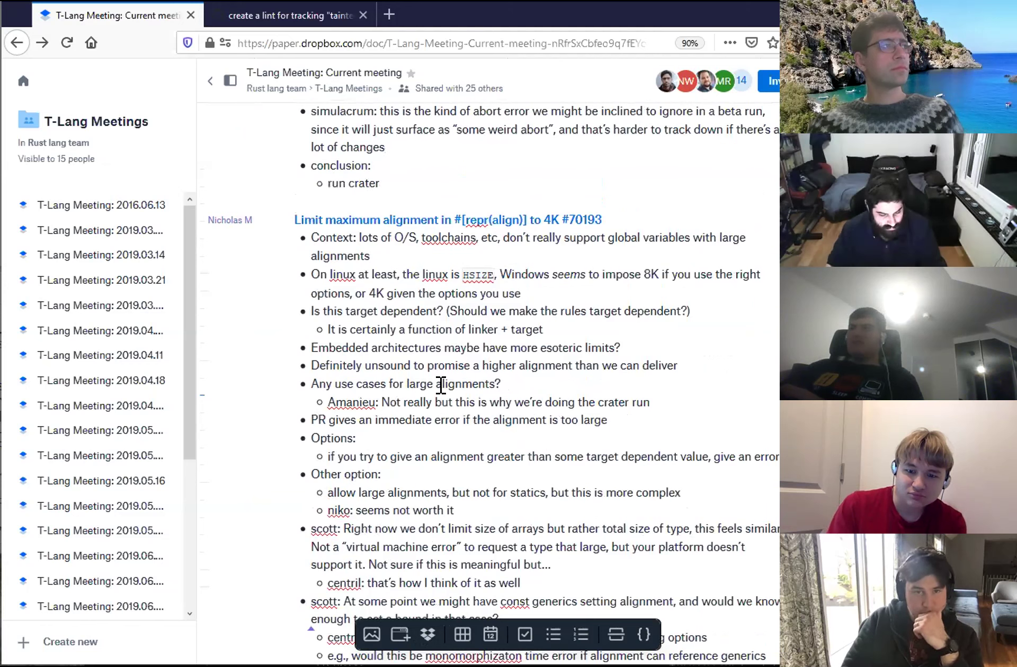
{"action": "type", "text": " run!"}
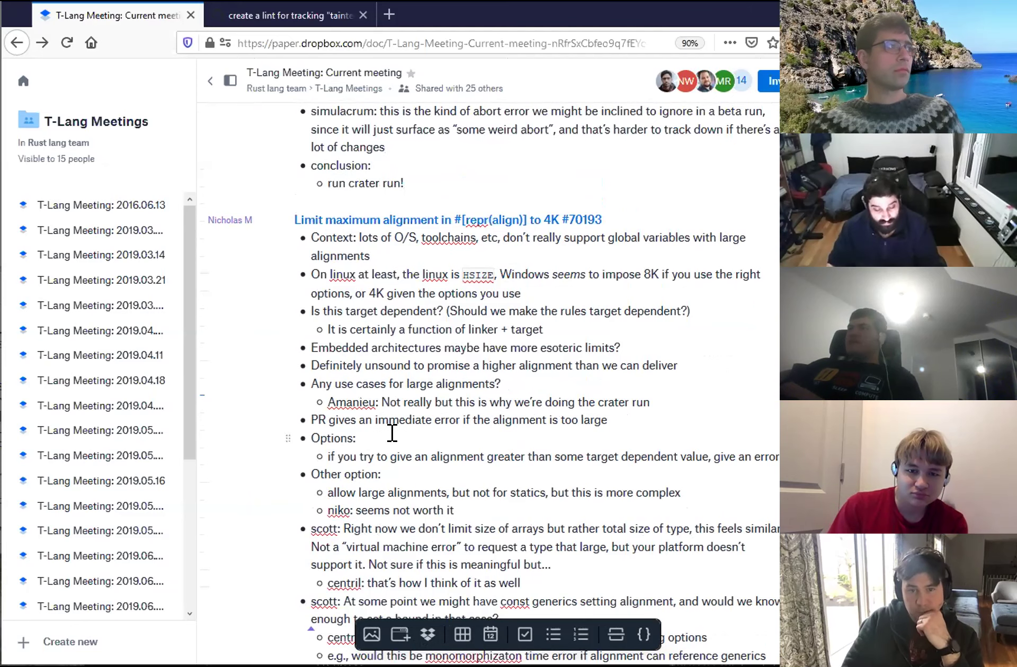
- Review the 2020-04-02 update in the #70193 alignment notes and examine the linked '3 root regressions' GitHub comment and its surrounding discussion
{"action": "scroll", "coordinate": [391, 431], "scroll_direction": "down", "scroll_amount": 3}
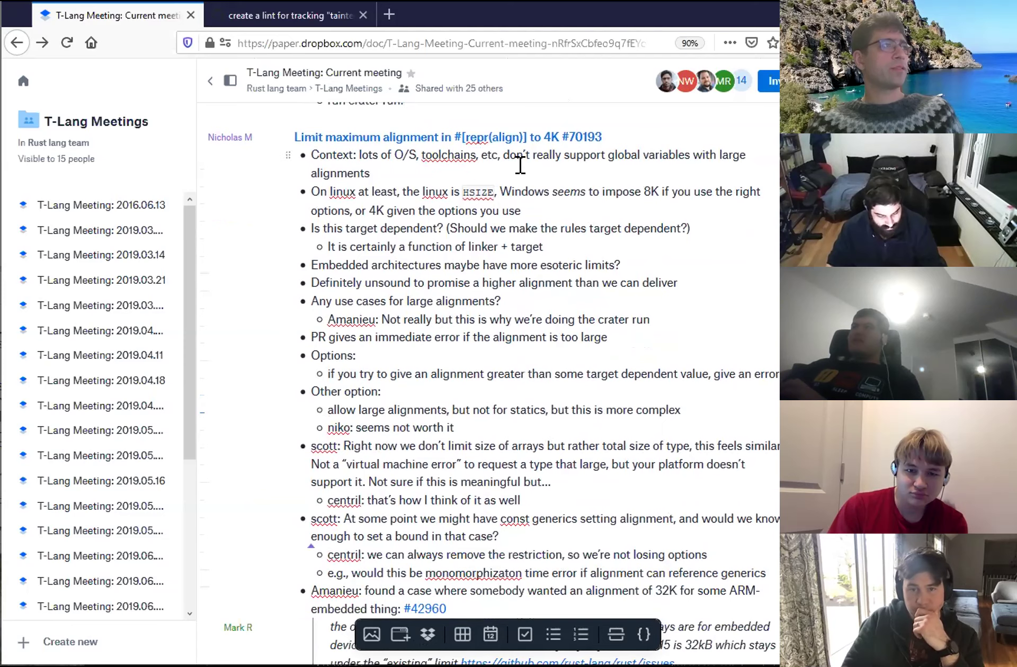
{"action": "scroll", "coordinate": [528, 296], "scroll_direction": "down", "scroll_amount": 12}
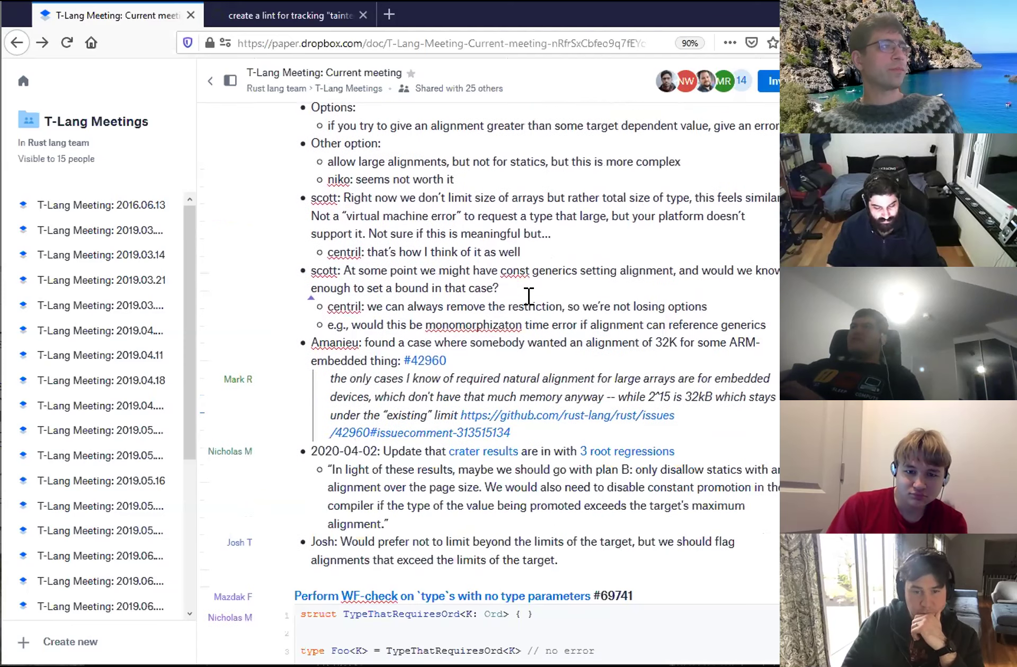
{"action": "left_click", "coordinate": [427, 436]}
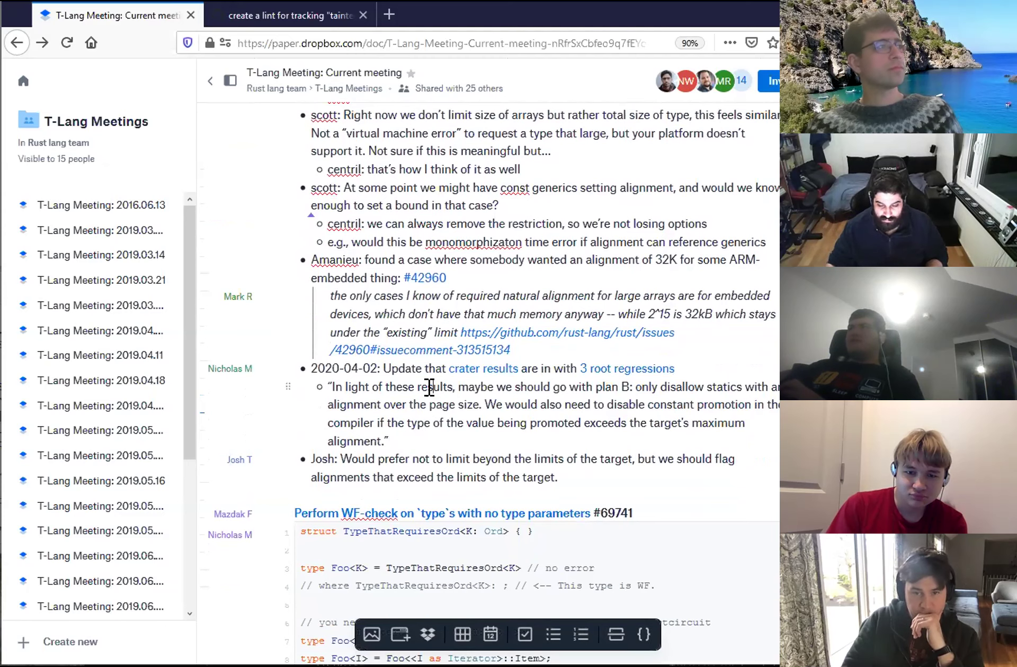
{"action": "triple_click", "coordinate": [429, 387]}
{"action": "left_click", "coordinate": [458, 440]}
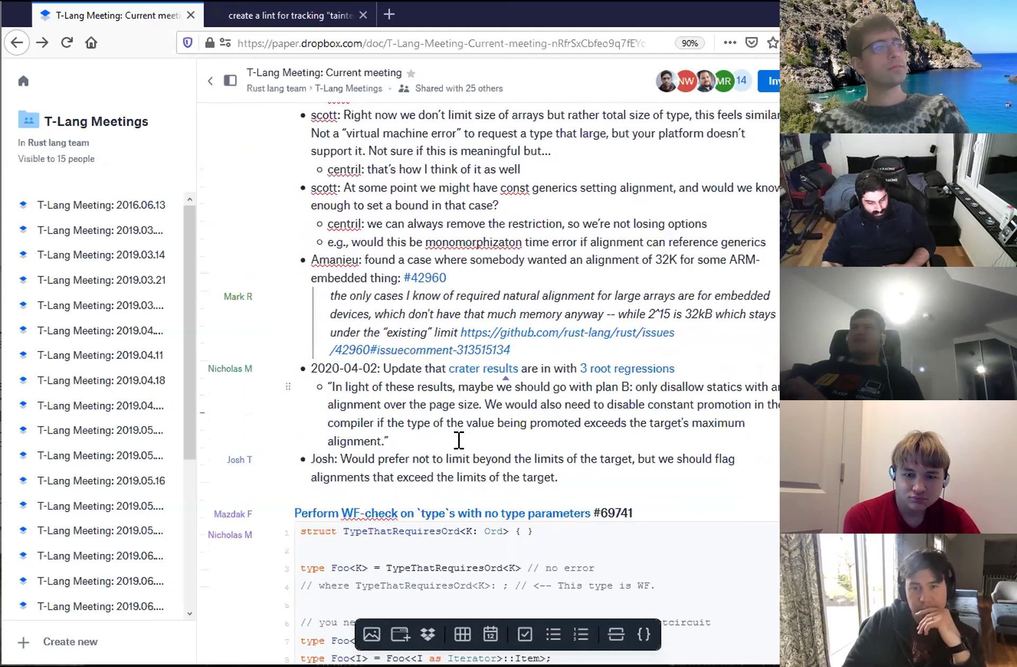
{"action": "left_click", "coordinate": [590, 371]}
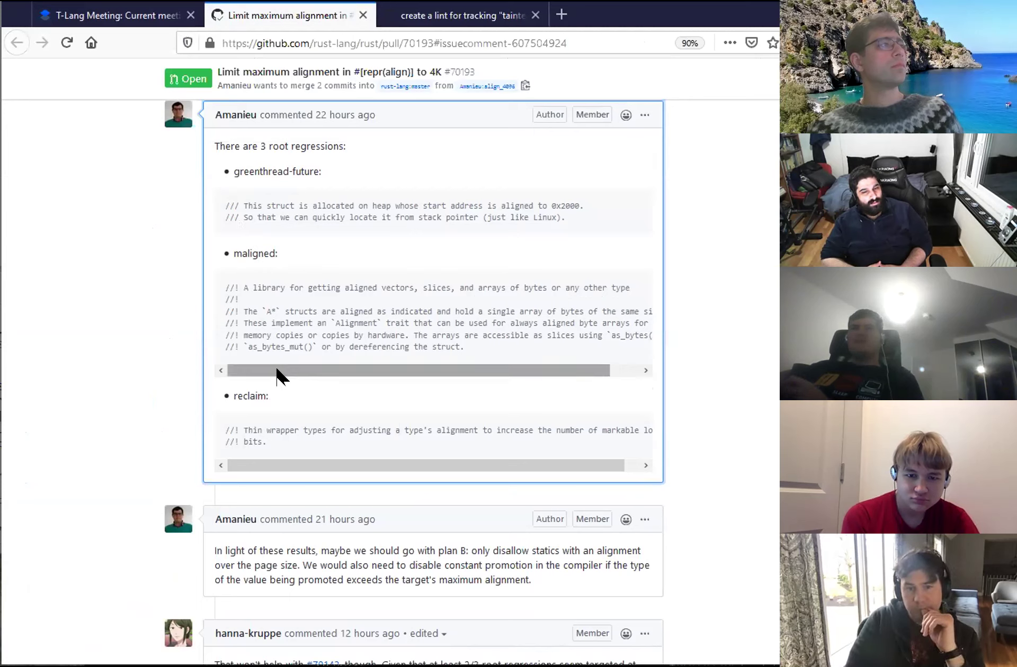
{"action": "mouse_move", "coordinate": [276, 369]}
{"action": "left_mouse_down"}
{"action": "mouse_move", "coordinate": [320, 365]}
{"action": "mouse_move", "coordinate": [261, 365]}
{"action": "left_mouse_up"}
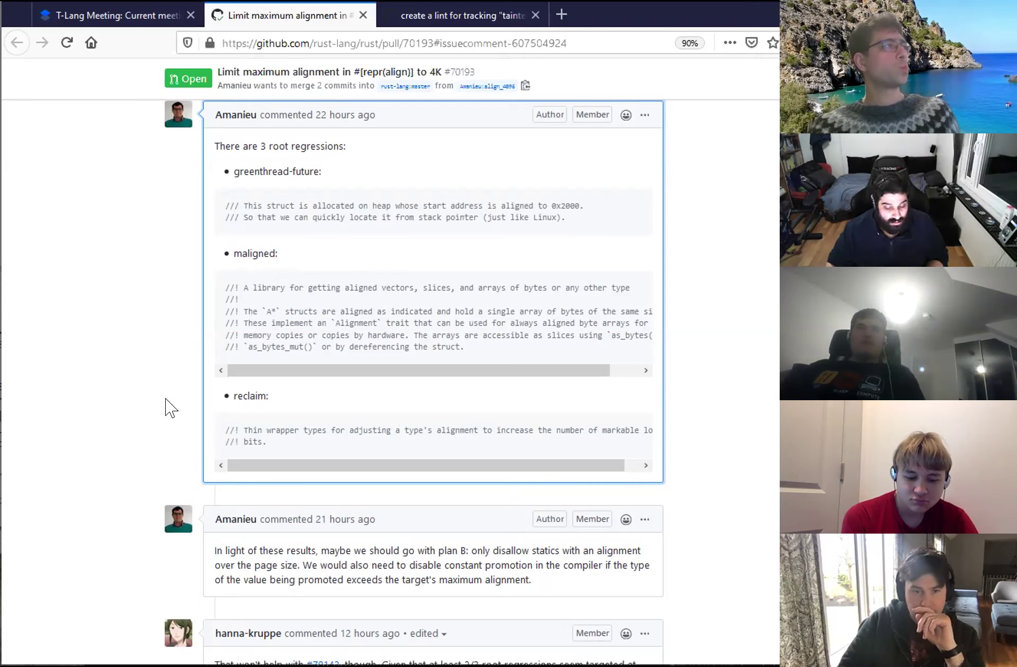
{"action": "scroll", "coordinate": [170, 408], "scroll_direction": "up", "scroll_amount": 3}
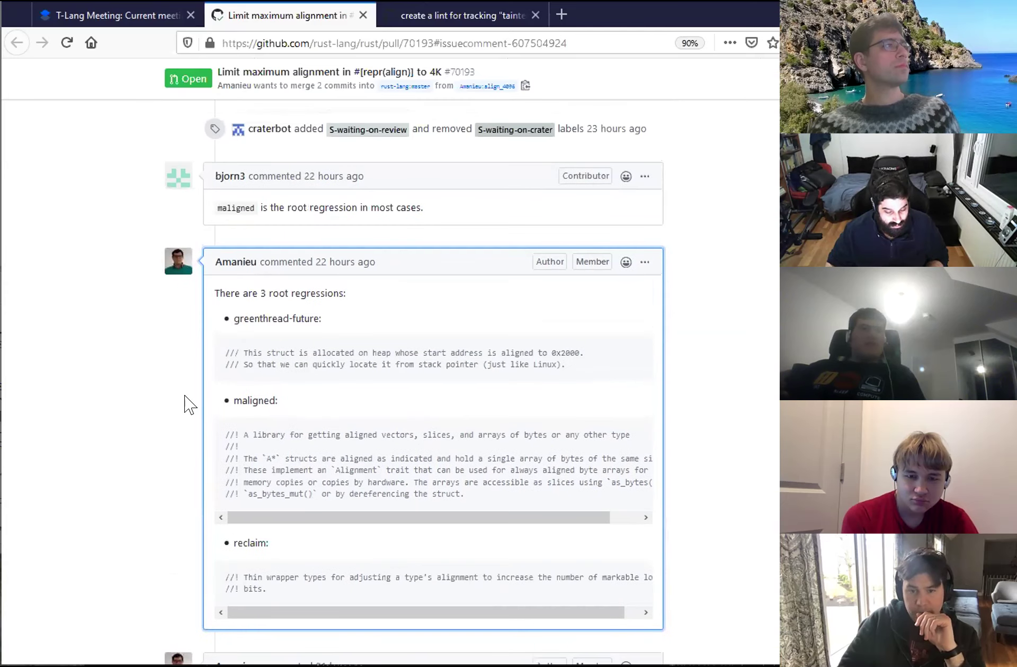
{"action": "scroll", "coordinate": [189, 405], "scroll_direction": "up", "scroll_amount": 3}
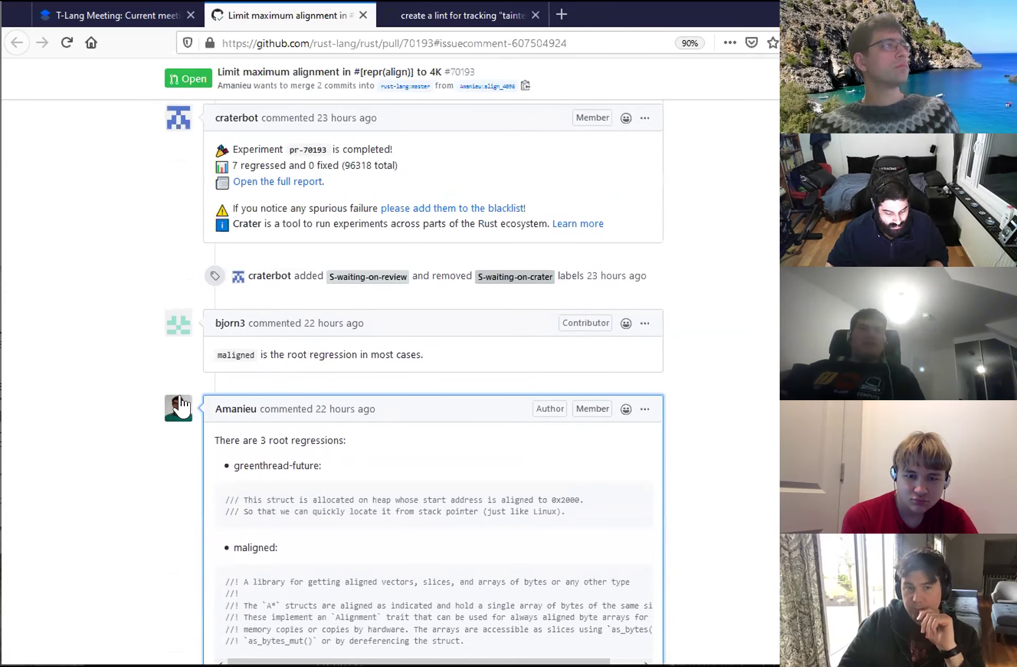
{"action": "scroll", "coordinate": [263, 272], "scroll_direction": "down", "scroll_amount": 2}
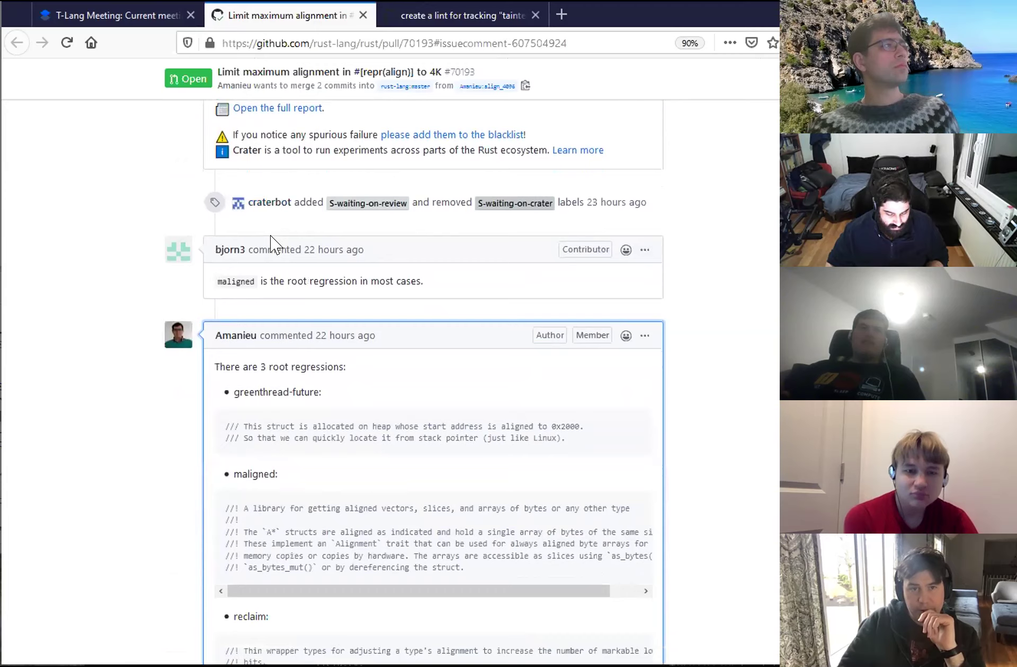
- Insert '7 total regressions and' before the '3 root regressions' link in the 2020-04-02 update, checking the crater results comment on the pull request
{"action": "scroll", "coordinate": [271, 245], "scroll_direction": "up", "scroll_amount": 2}
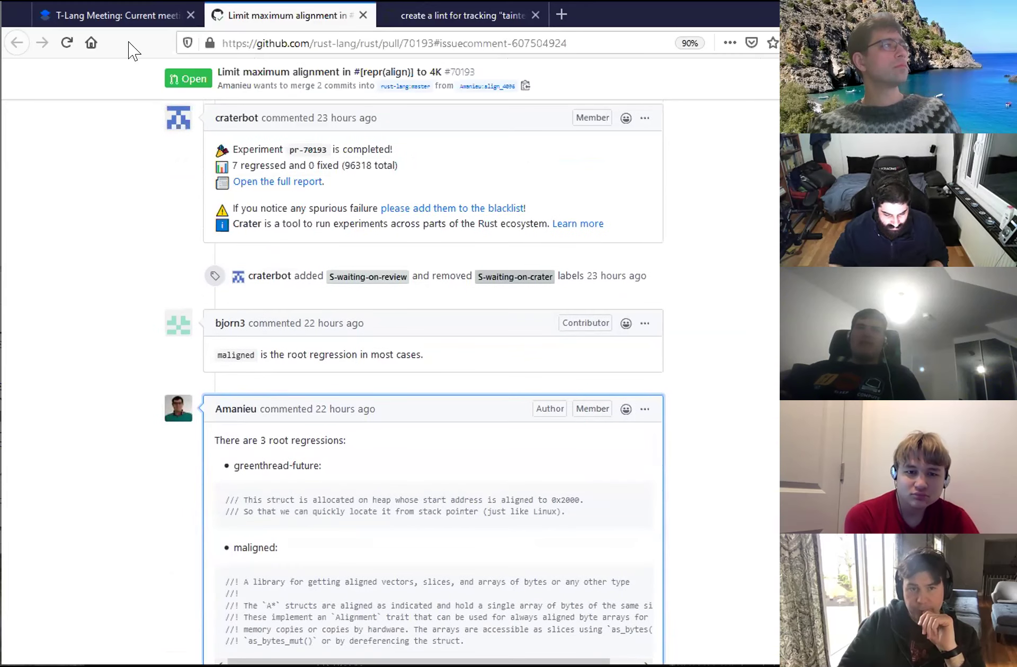
{"action": "left_click", "coordinate": [136, 17]}
{"action": "left_click", "coordinate": [552, 364]}
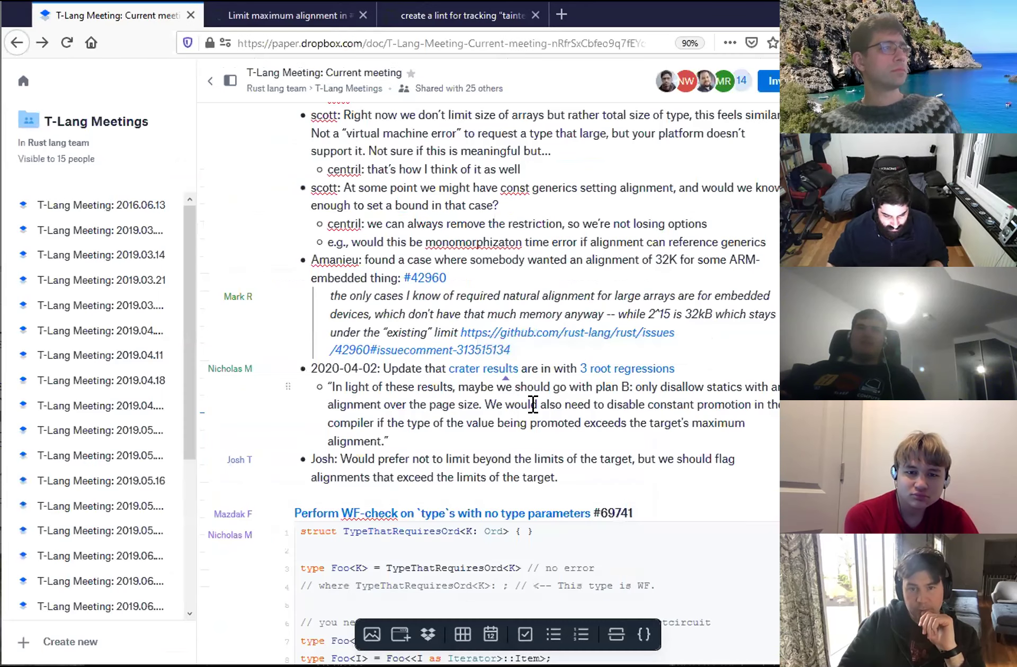
{"action": "type", "text": "7 total regressions and"}
{"action": "key", "text": "ctrl+Tab"}
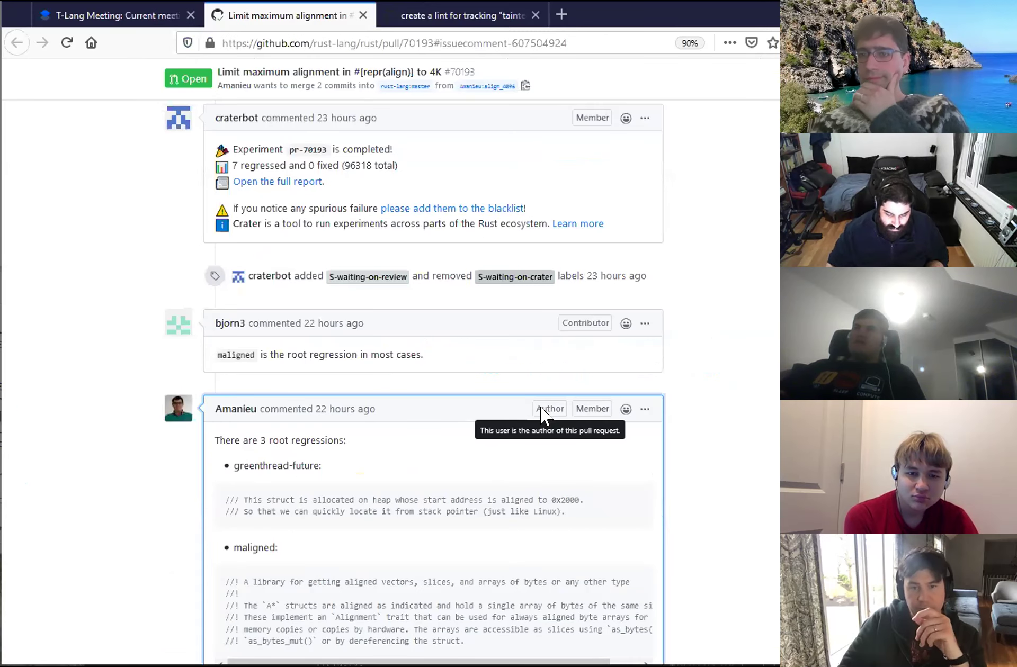
{"action": "key", "text": "ctrl+shift+Tab"}
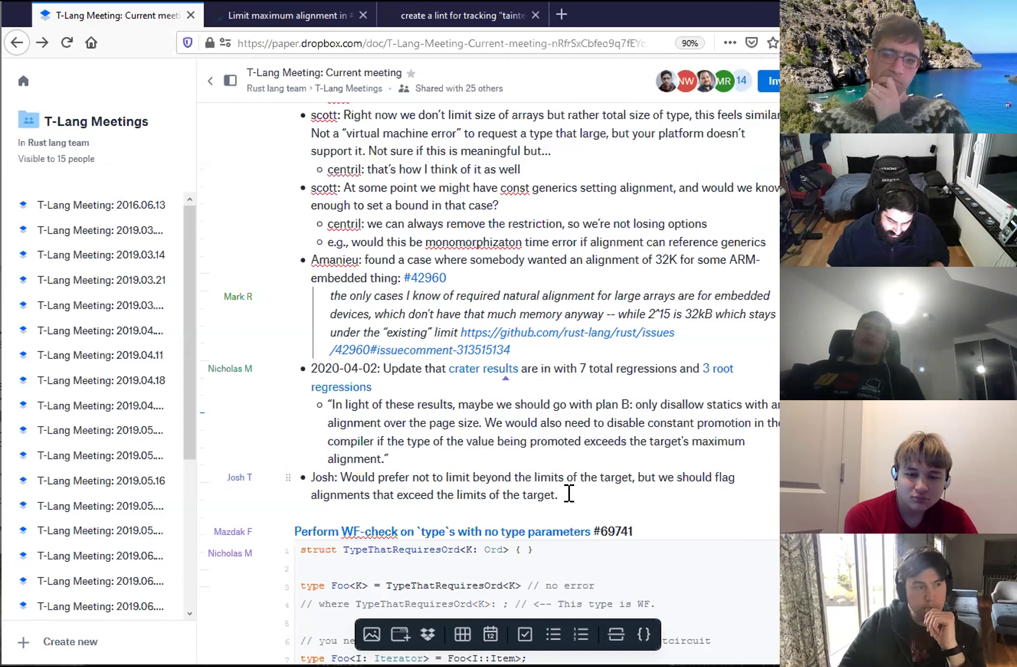
- Add an attributed top-level bullet: 'If we want to allow types that have alignments over 4K, but we wish to prevent creating global variables of those types,'
{"action": "key", "text": "Return"}
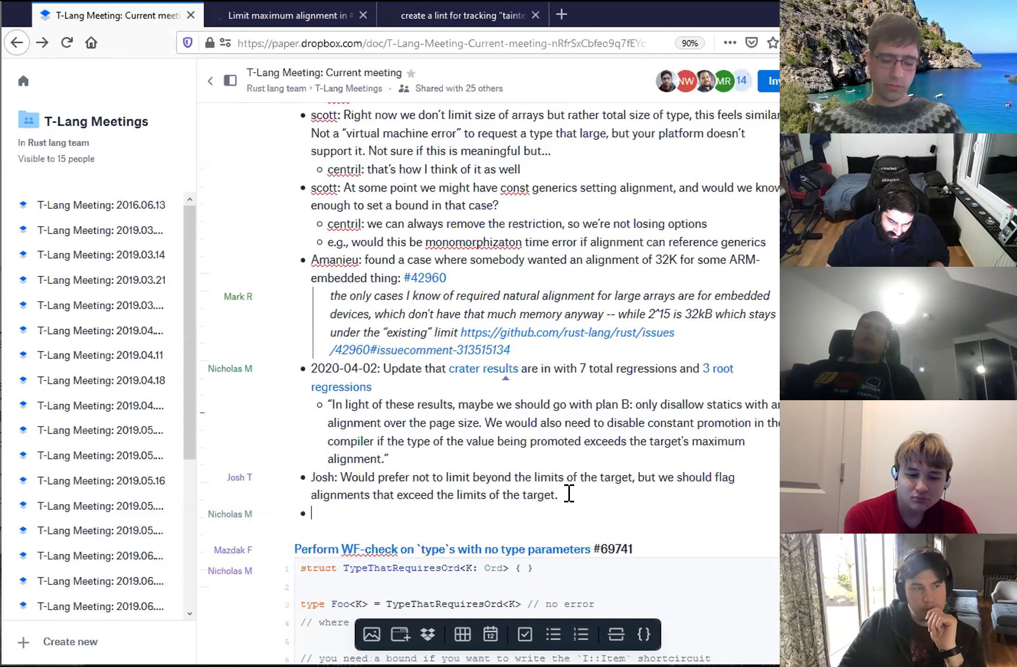
{"action": "type", "text": "Amanieu"}
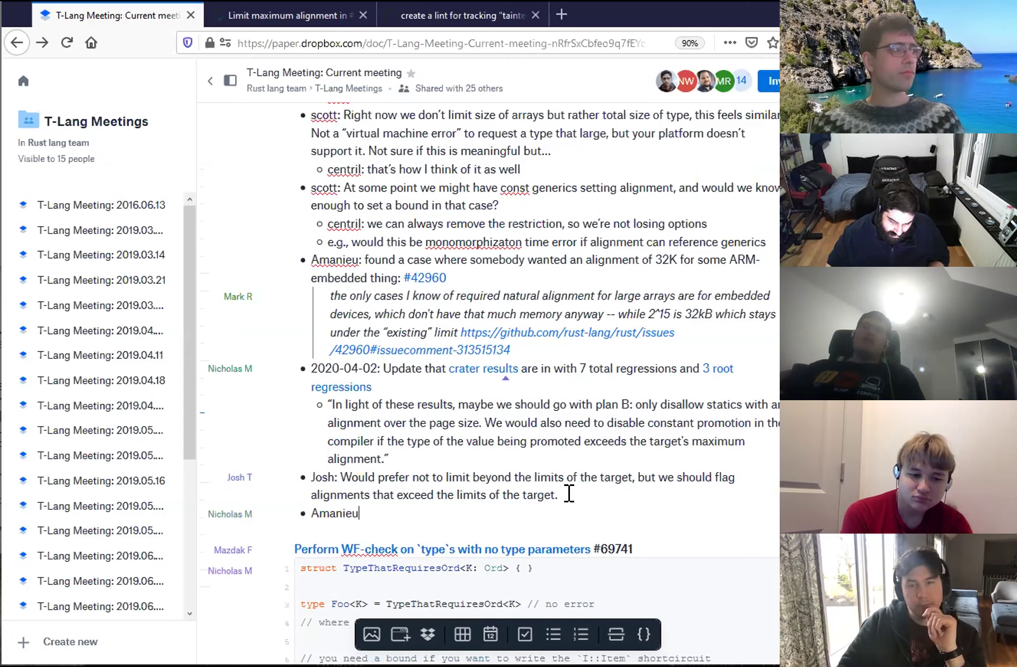
{"action": "type", "text": ": If we want to allow"}
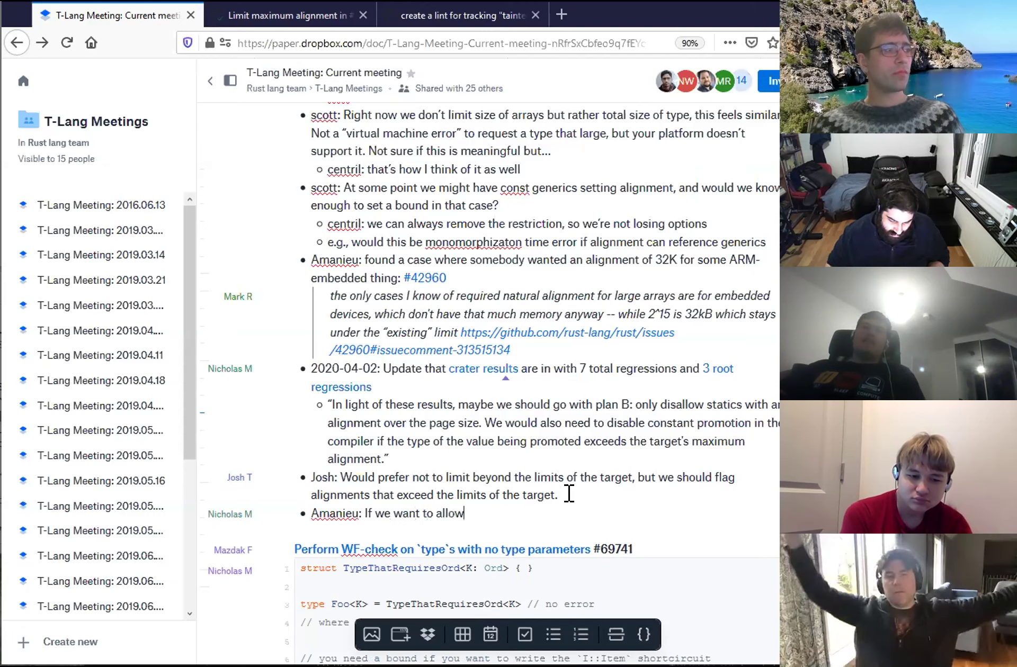
{"action": "type", "text": " types that have alignm"}
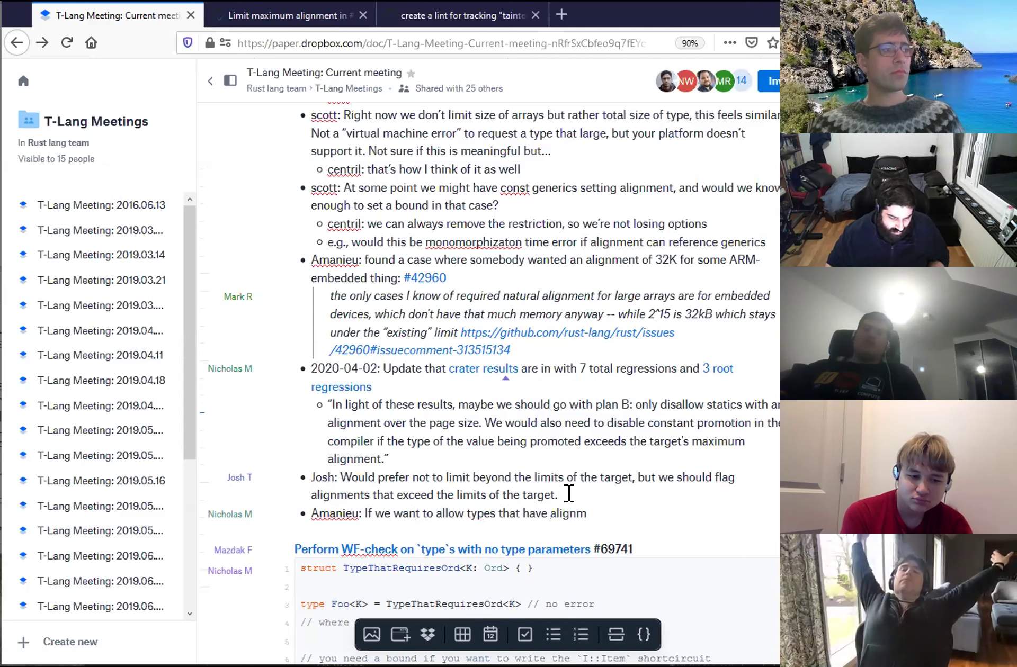
{"action": "type", "text": "ents over 4K, but "}
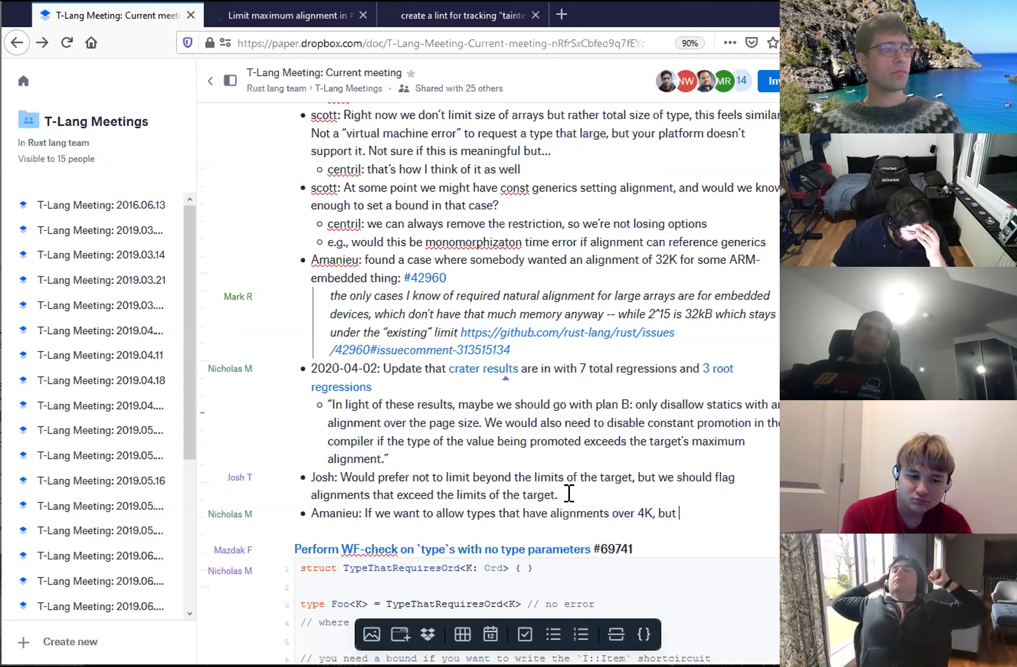
{"action": "type", "text": "we wish to prevent d"}
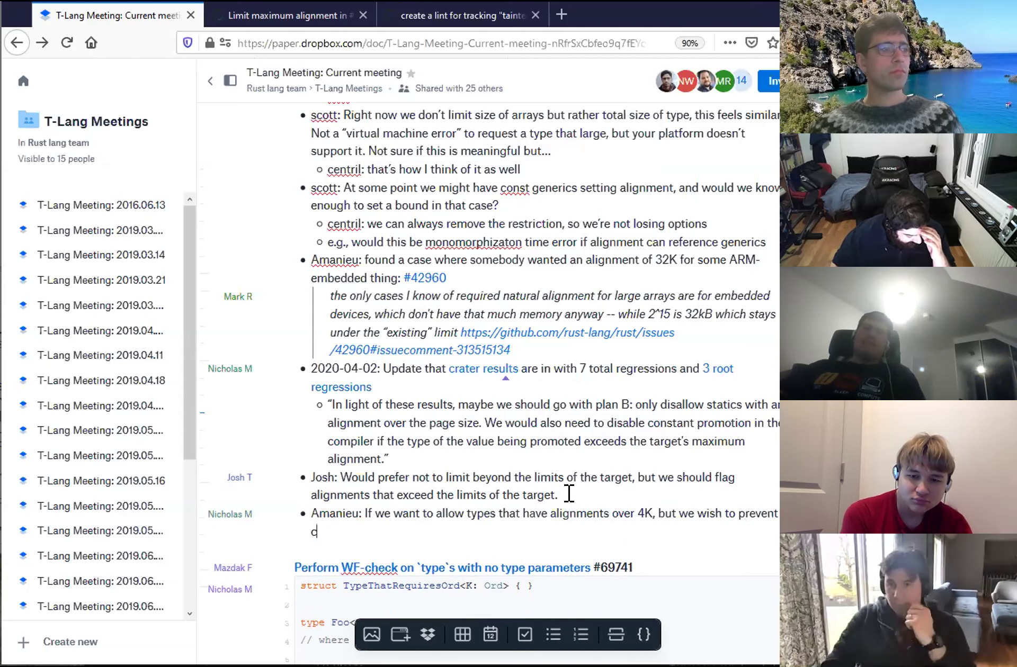
{"action": "key", "text": "BackSpace"}
{"action": "type", "text": "creating glob"}
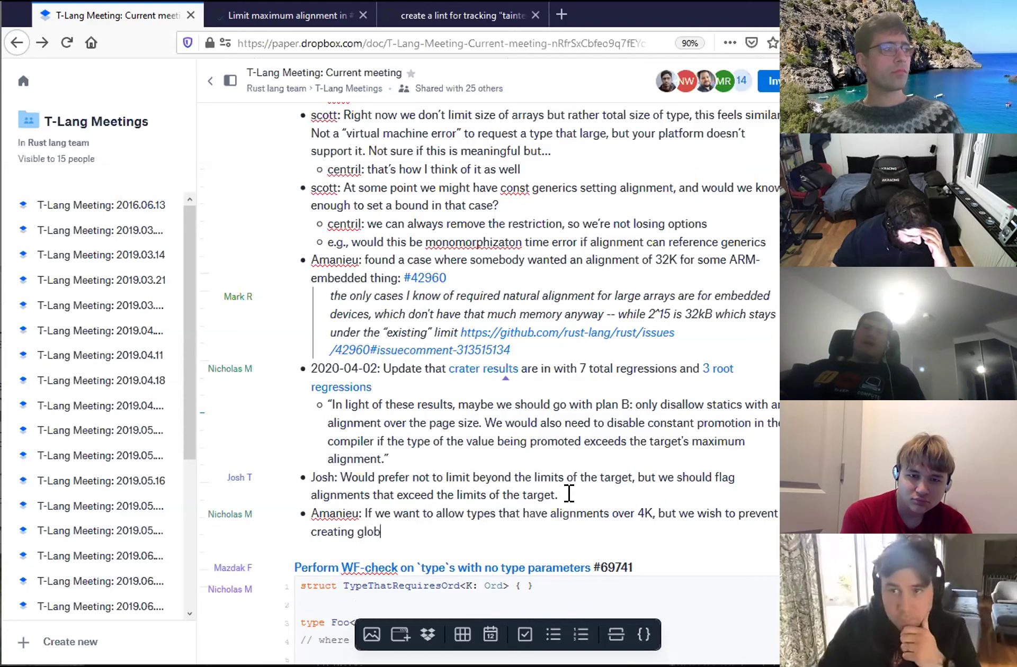
{"action": "type", "text": "al variables of those types, "}
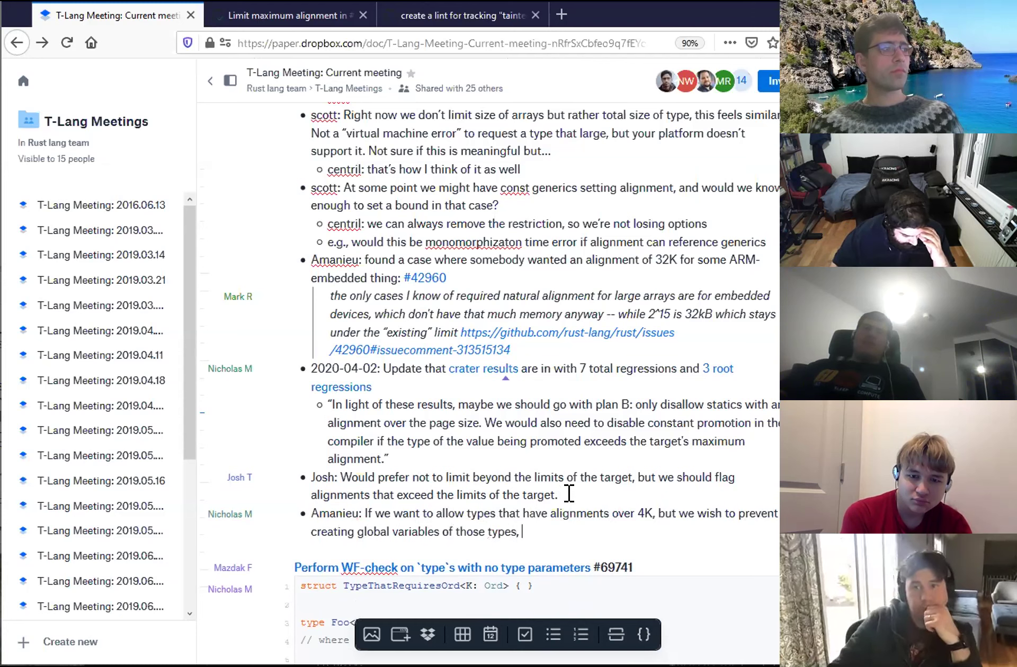
- Complete the bullet with 'that will require a “post-monomorphization” check because of promoted constants (which are effectively global variables).'
{"action": "type", "text": "that will require a"}
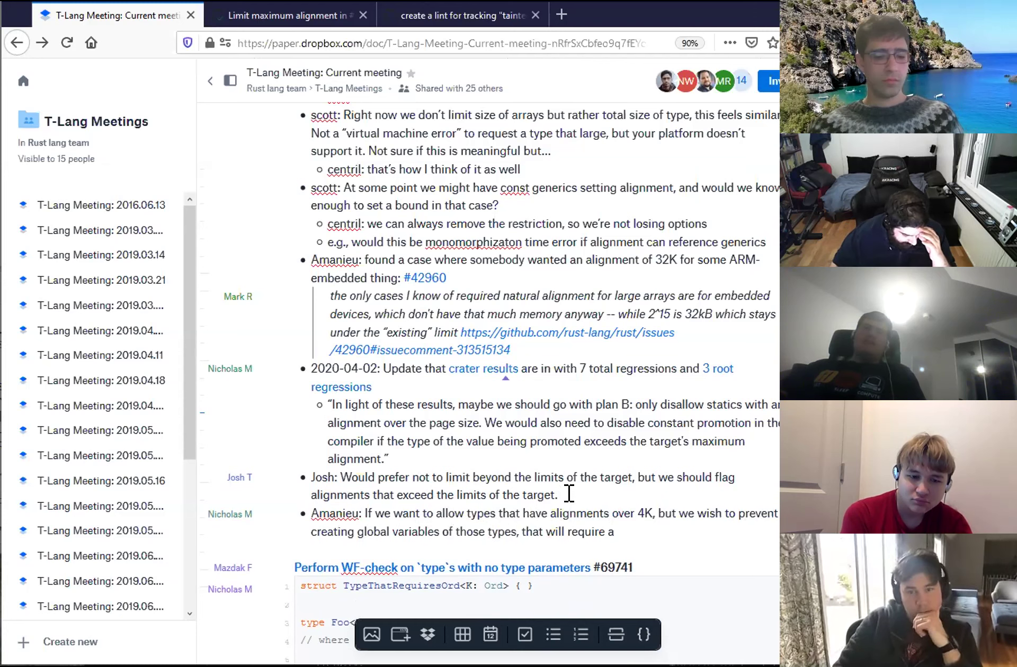
{"action": "type", "text": " \"post-"}
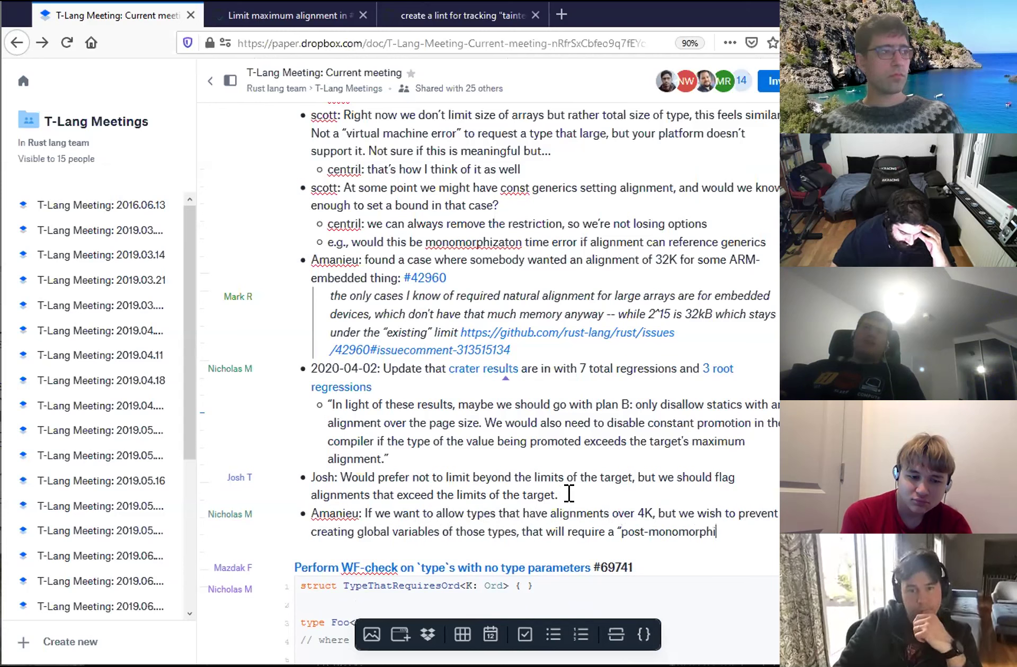
{"action": "type", "text": "monomorphization\" check because promoted consta"}
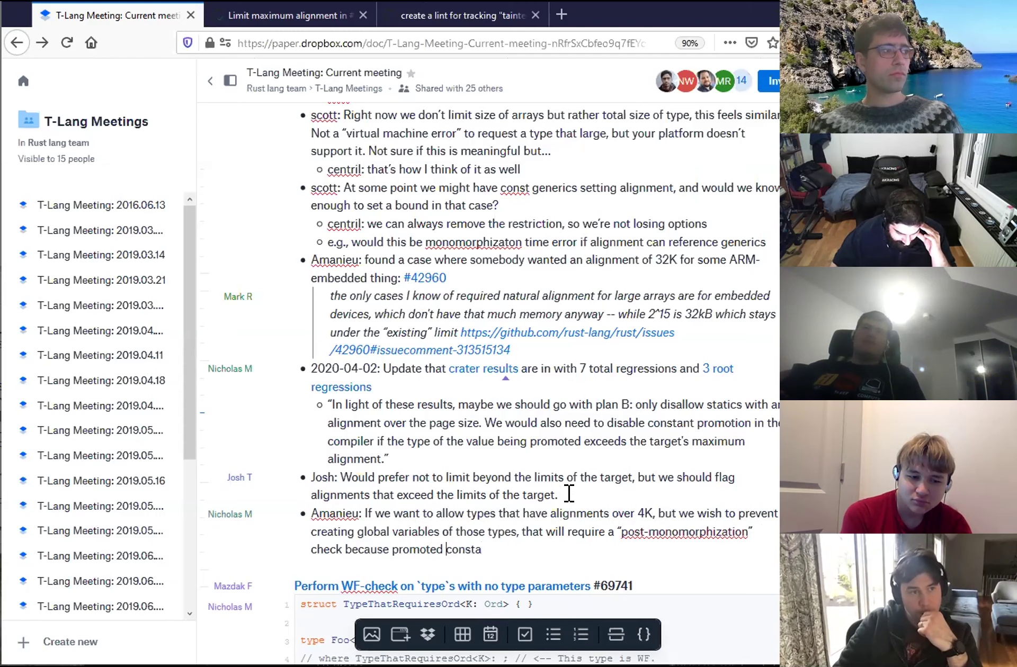
{"action": "key", "text": "ctrl+Left"}
{"action": "type", "text": "of"}
{"action": "key", "text": "End"}
{"action": "type", "text": "nts"}
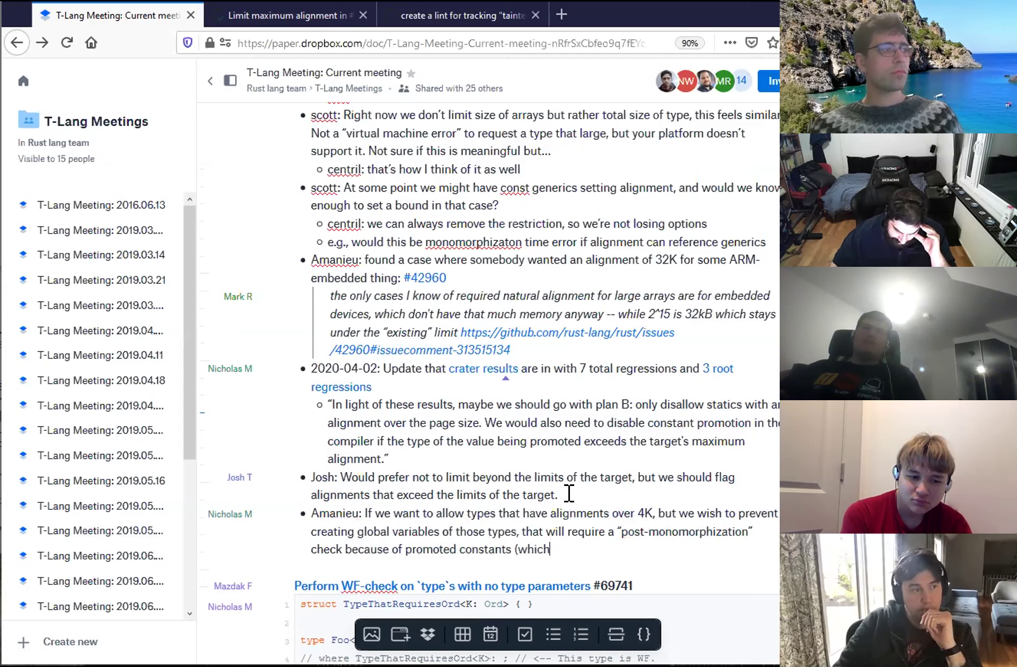
{"action": "type", "text": "ffectively global variables)."}
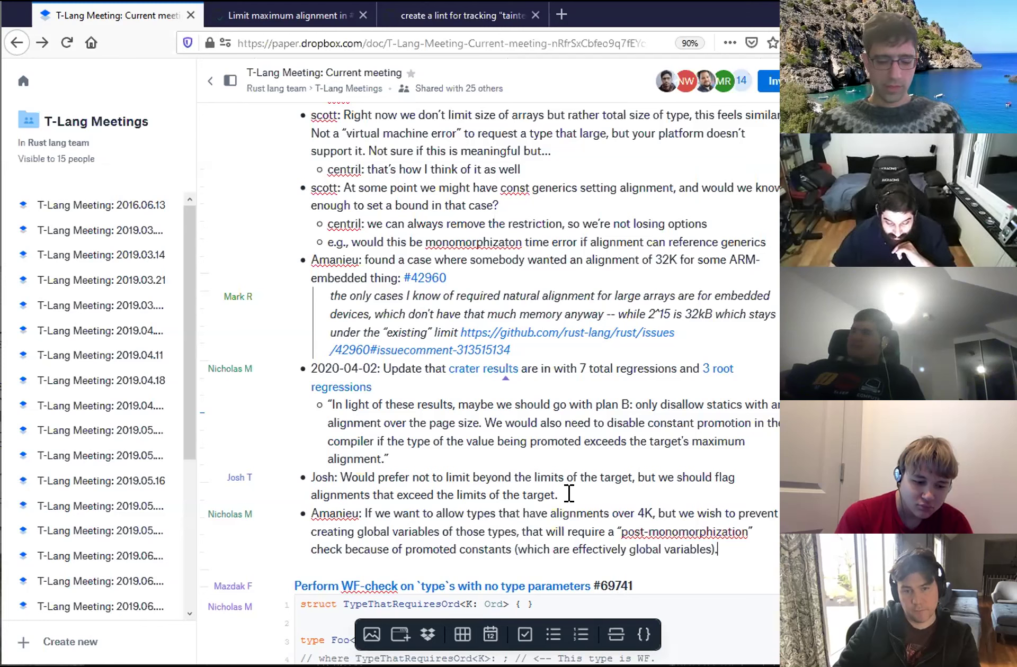
- Add an attributed sub-bullet beneath it: 'promoted constants is a bit unfortunate, since the compiler'
{"action": "key", "text": "Return"}
{"action": "key", "text": "Tab"}
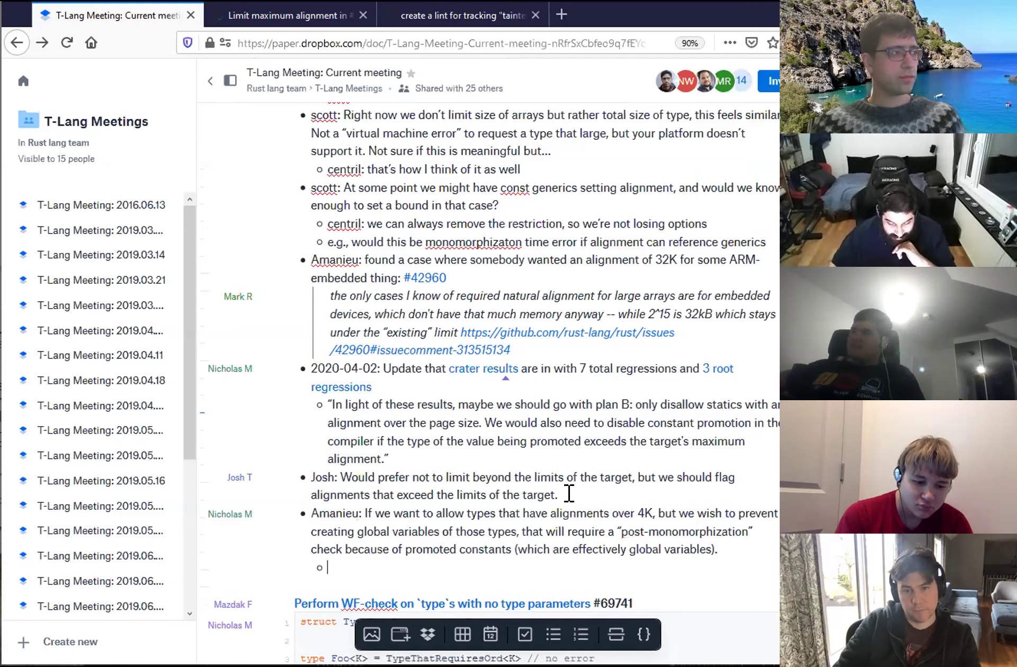
{"action": "type", "text": "Niko"}
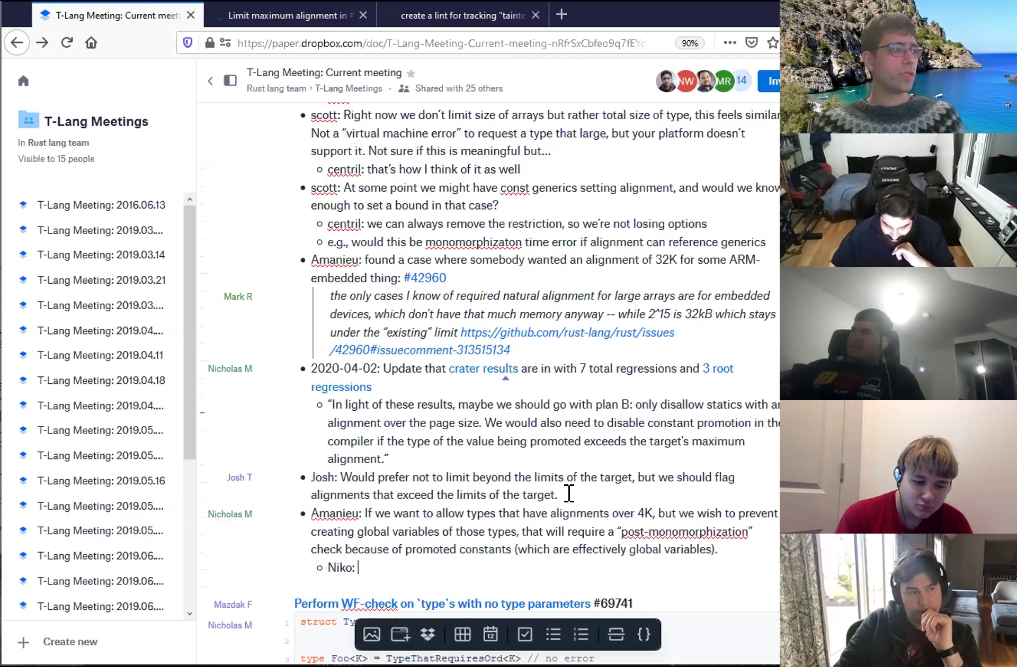
{"action": "type", "text": ": promoted constants "}
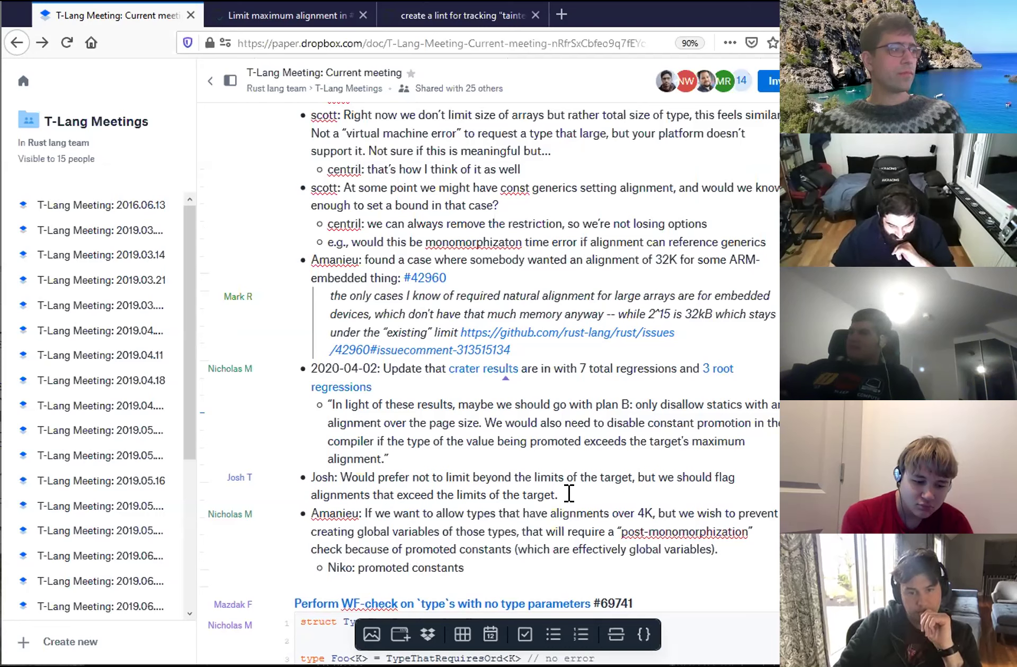
{"action": "type", "text": "is a bit unformat"}
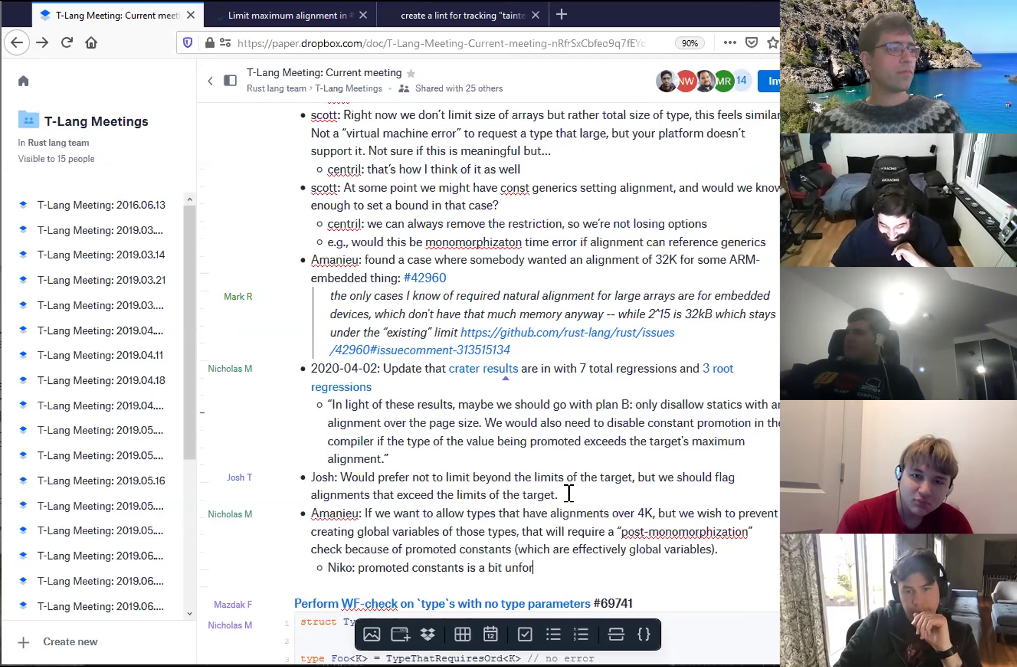
{"action": "key", "text": "BackSpace"}
{"action": "key", "text": "BackSpace"}
{"action": "key", "text": "BackSpace"}
{"action": "type", "text": "tunate, since the compiler "}
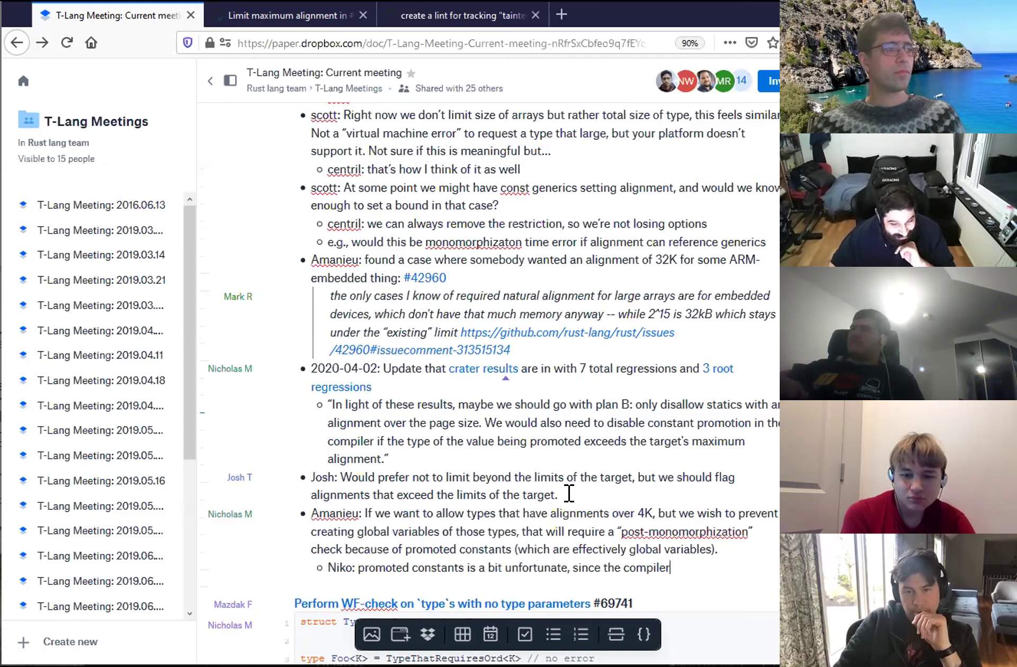
- Continue the sub-bullet with 'is the one that opted to make the satic in the' and return to the misspelled word 'satic'
{"action": "type", "text": "is the op"}
{"action": "key", "text": "BackSpace"}
{"action": "type", "text": "ne that opted"}
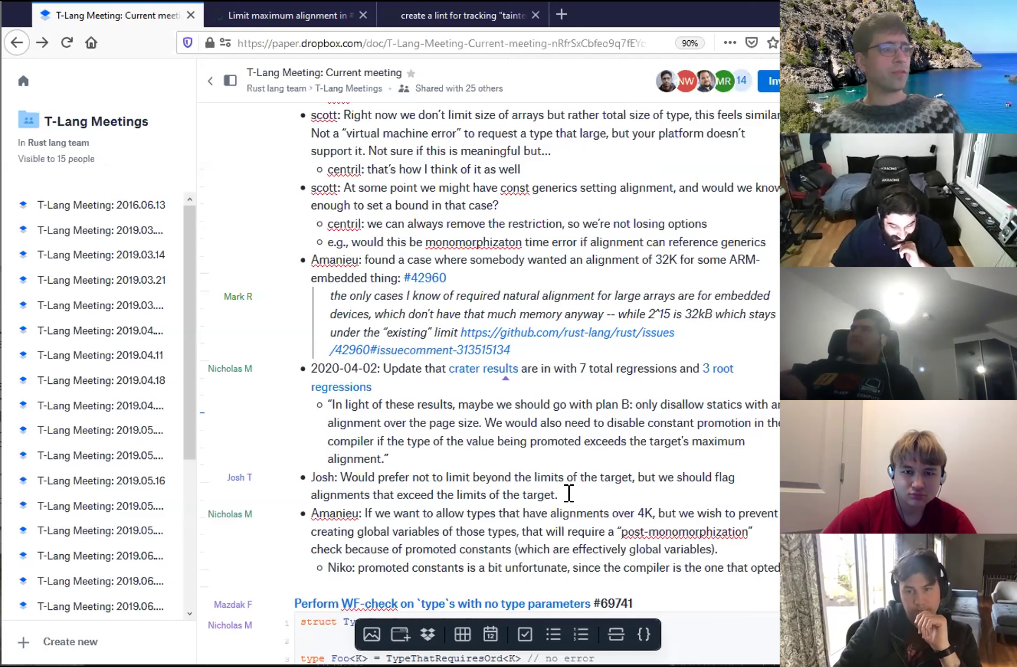
{"action": "scroll", "coordinate": [568, 494], "scroll_direction": "down", "scroll_amount": 3}
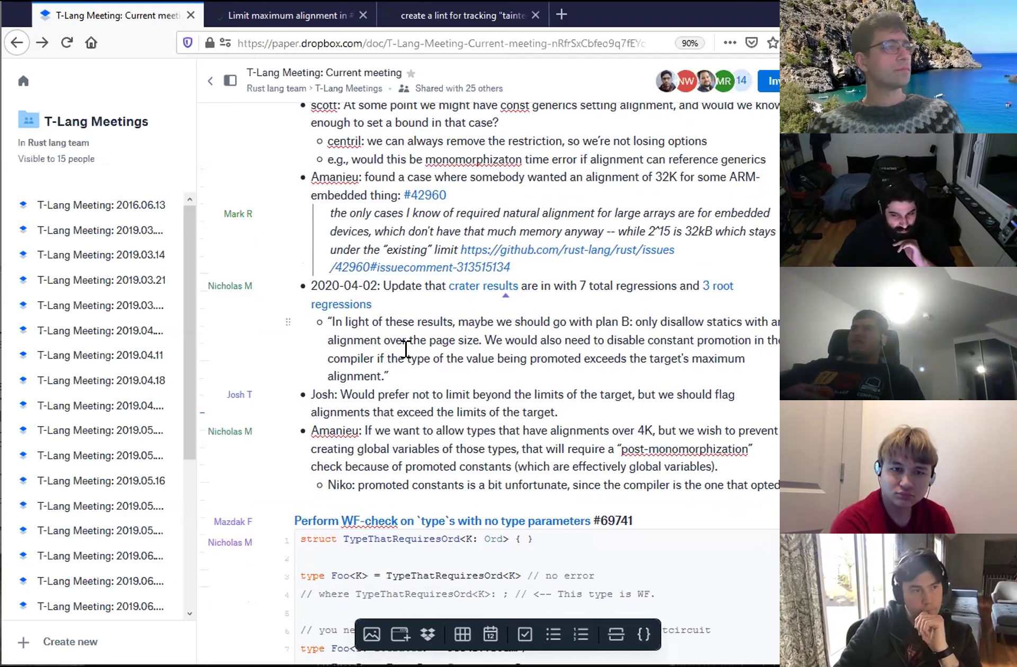
{"action": "type", "text": "to make"}
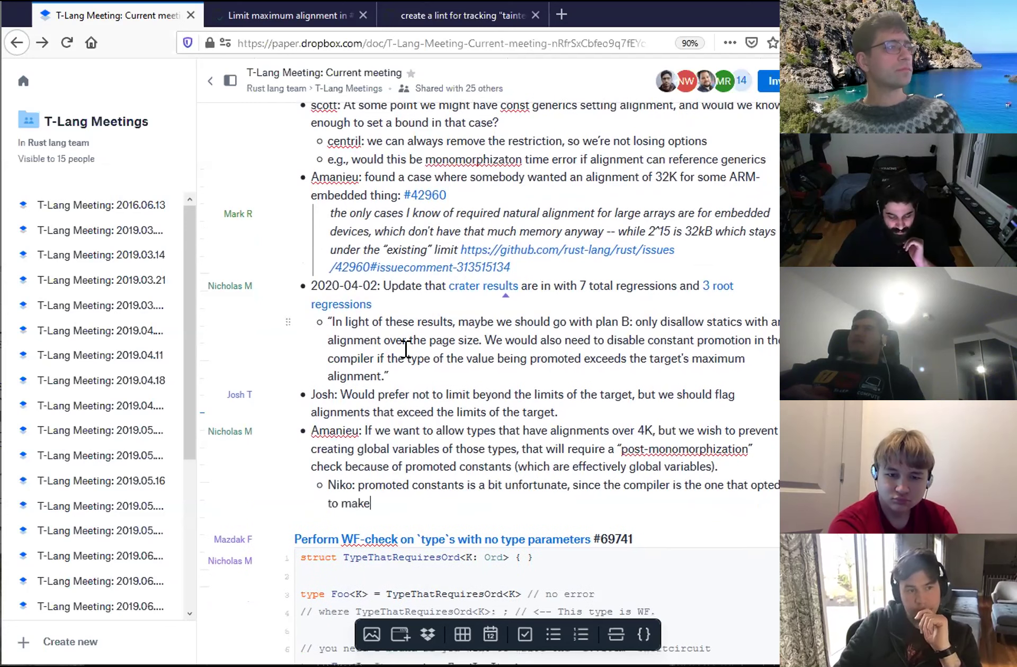
{"action": "type", "text": " the satic in the"}
{"action": "key", "text": "ctrl+Left"}
{"action": "key", "text": "ctrl+Left"}
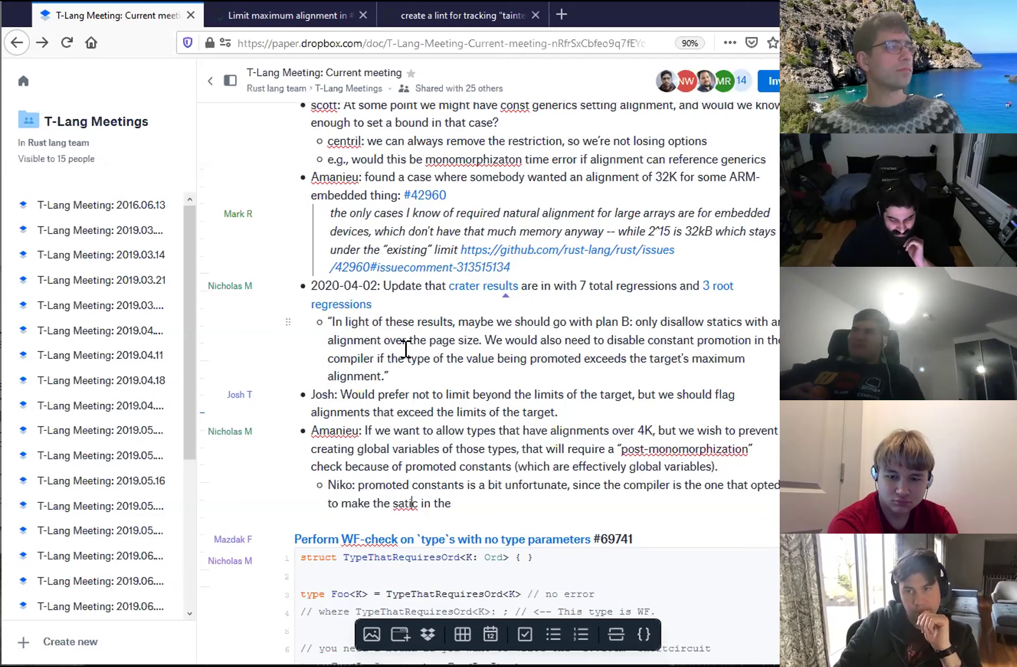
- Correct "satic" to "static" in the promoted constants note and complete its sentence with "in the first place"
{"action": "key", "text": "Left"}
{"action": "key", "text": "Left"}
{"action": "key", "text": "Left"}
{"action": "type", "text": "the first place"}
- Add a nested reply attributed to the pull request's author: "yes, but required since promoted constants can have static lifetime"
{"action": "key", "text": "Return"}
{"action": "key", "text": "Tab"}
{"action": "type", "text": "Amanieu"}
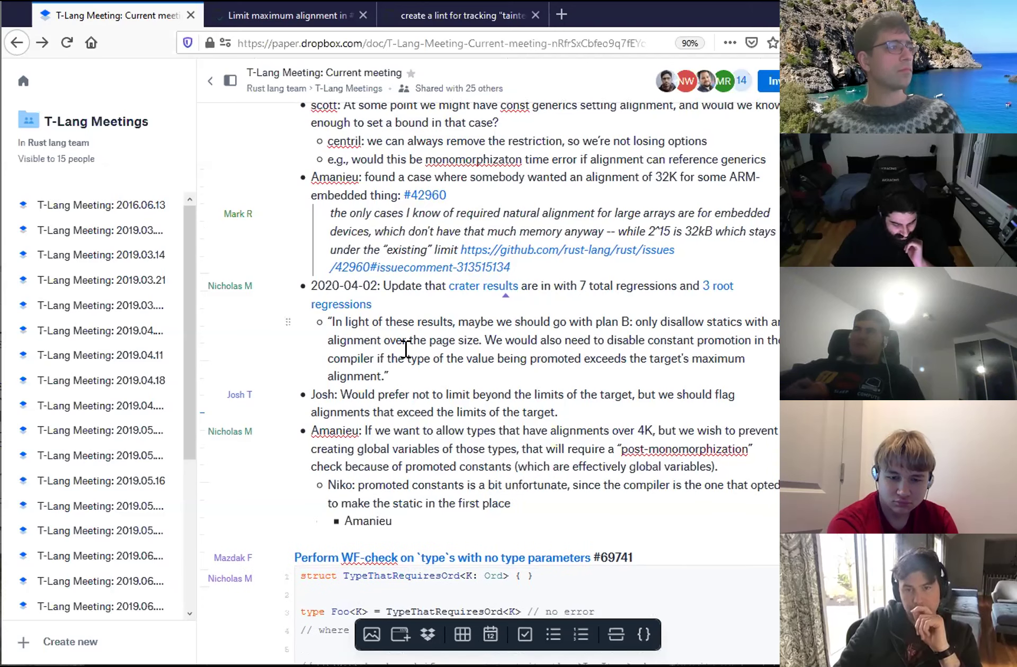
{"action": "type", "text": ": yes, but required s"}
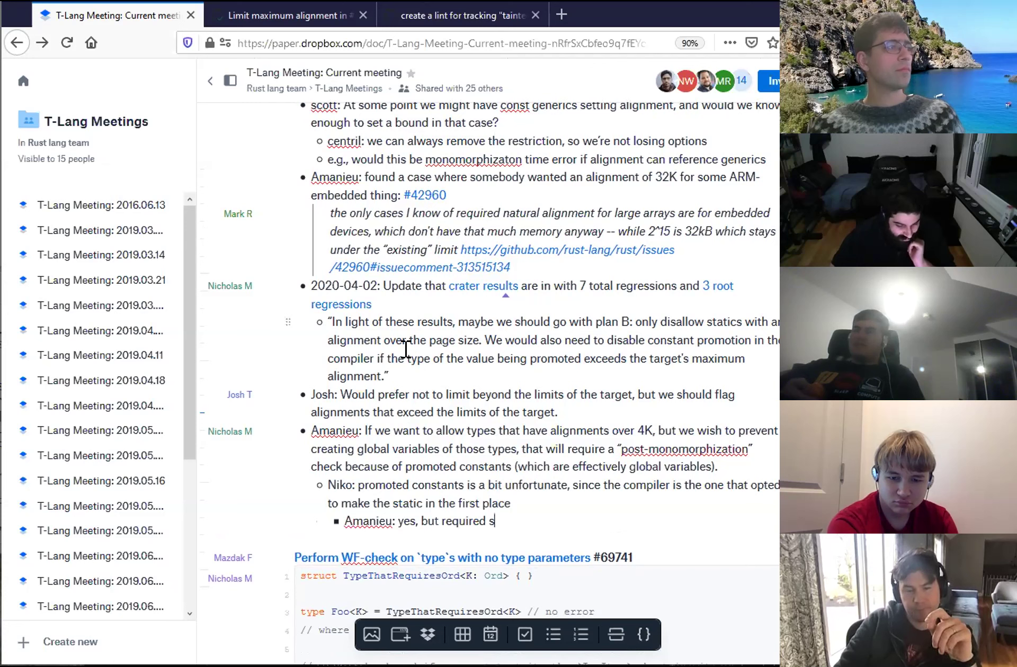
{"action": "type", "text": "ince promoted constants can have static lifetime"}
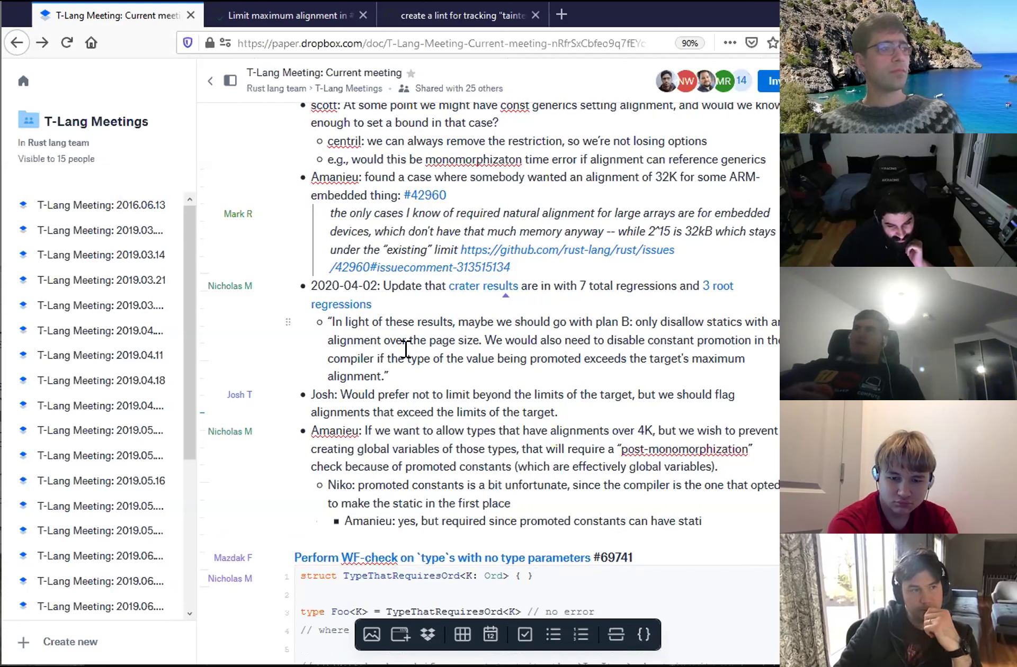
- Add a top-level bullet "Options:" after the promoted constants discussion
{"action": "key", "text": "Return"}
{"action": "type", "text": "N"}
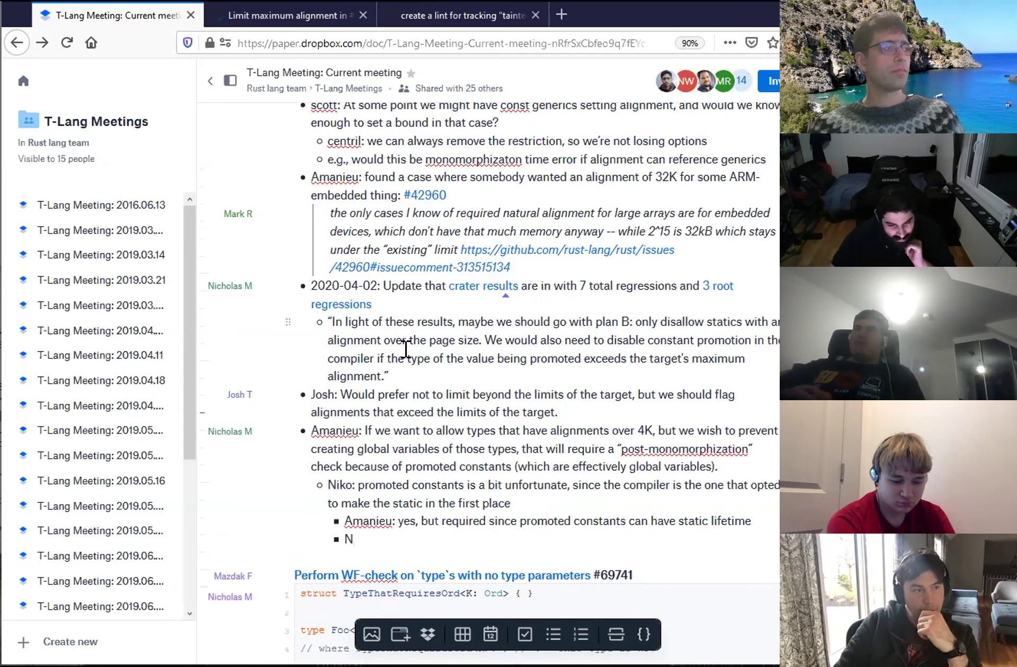
{"action": "key", "text": "BackSpace"}
{"action": "key", "text": "shift+Tab"}
{"action": "key", "text": "shift+Tab"}
{"action": "type", "text": "Options:"}
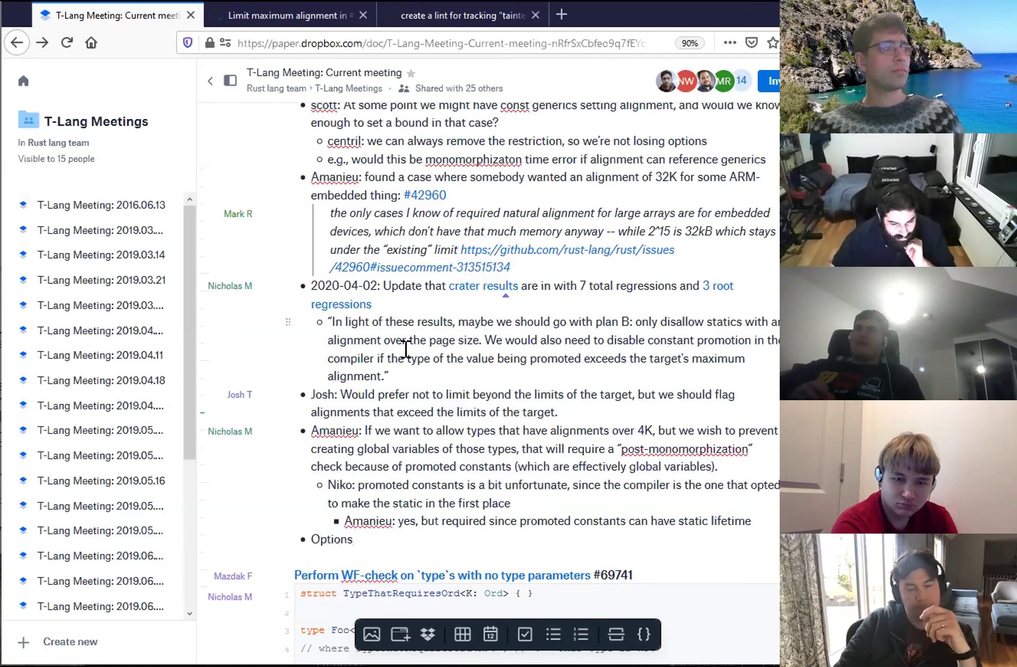
- Add the sub-bullet "Disallow alignment on the types themselves (triggers regressions)" under the new "Options:" bullet
{"action": "key", "text": "Return"}
{"action": "key", "text": "Tab"}
{"action": "type", "text": "Disallow alignme"}
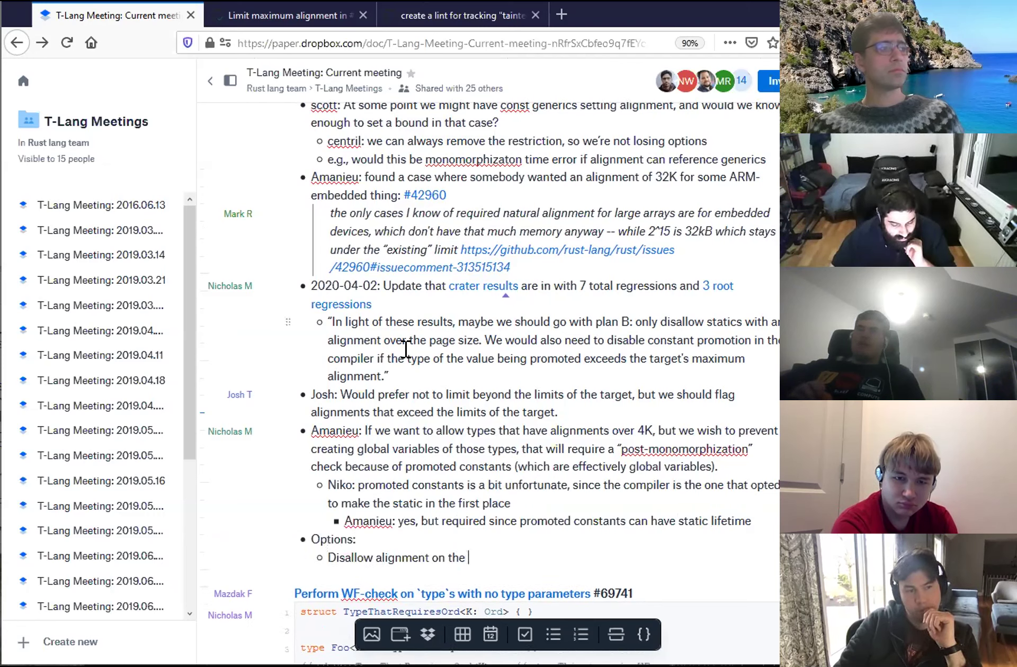
{"action": "type", "text": "nt on the types themselves (triggers "}
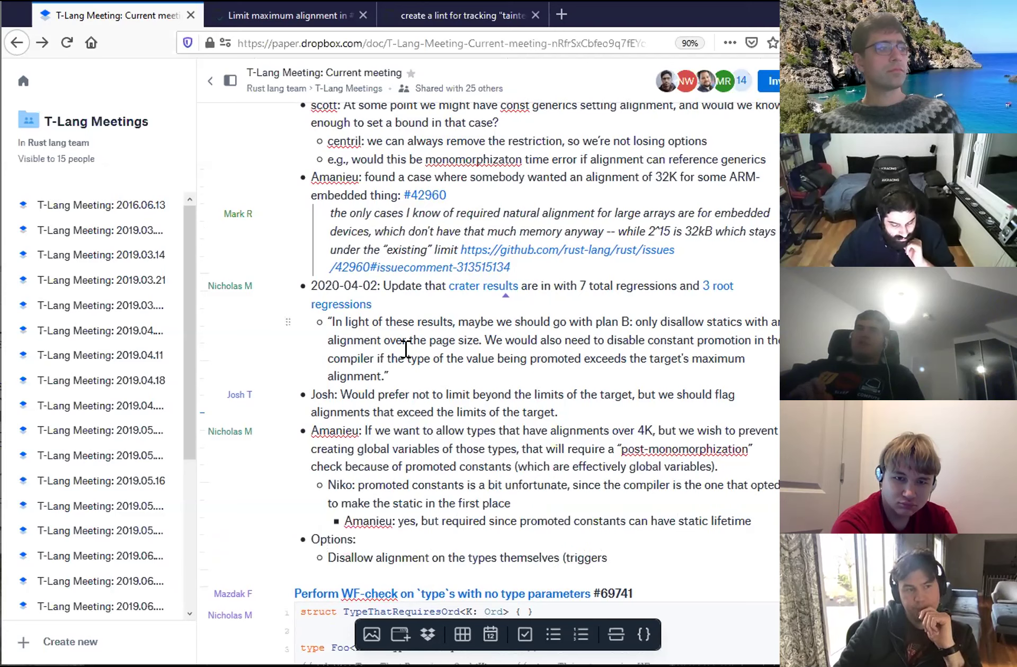
{"action": "type", "text": "regressions)"}
- Add a second option reading "Allow them on types but disallow in static constants"
{"action": "key", "text": "Return"}
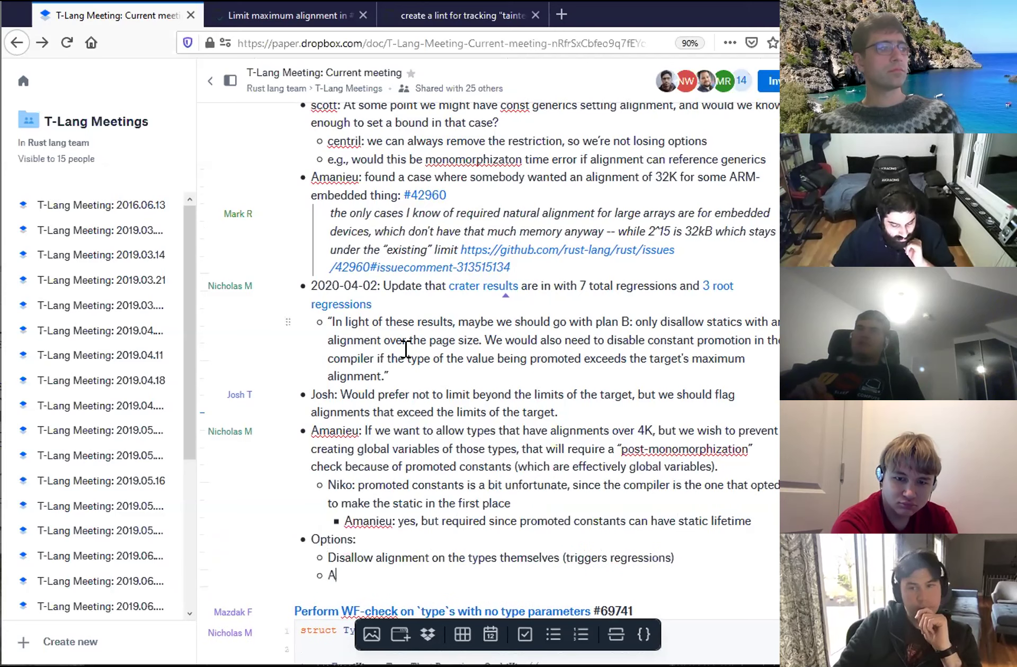
{"action": "type", "text": "Allow them on types but sd"}
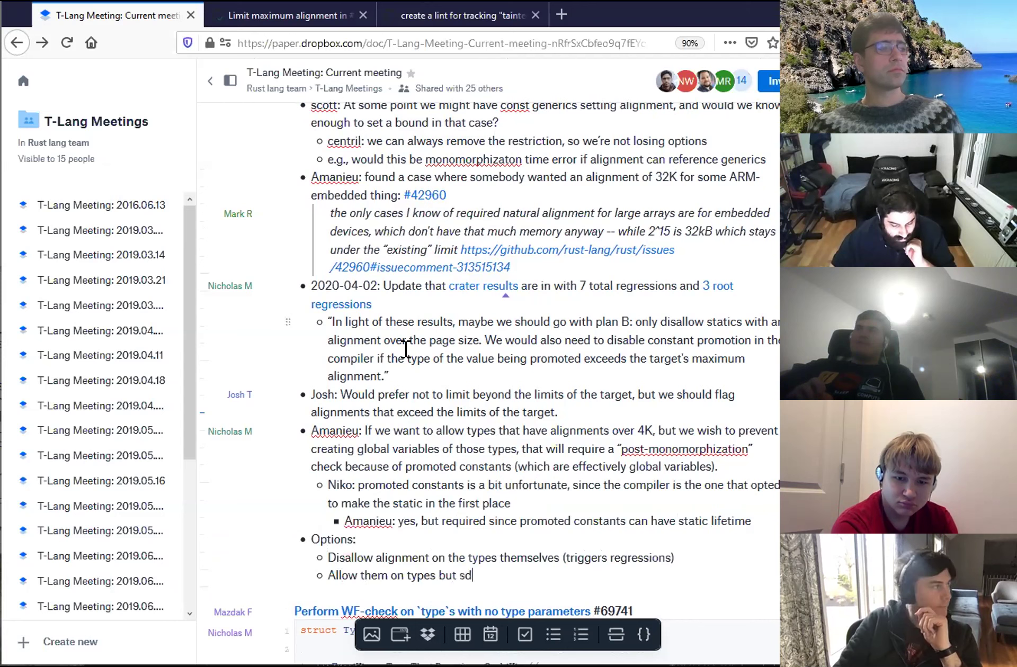
{"action": "key", "text": "BackSpace"}
{"action": "key", "text": "BackSpace"}
{"action": "type", "text": "disallow i"}
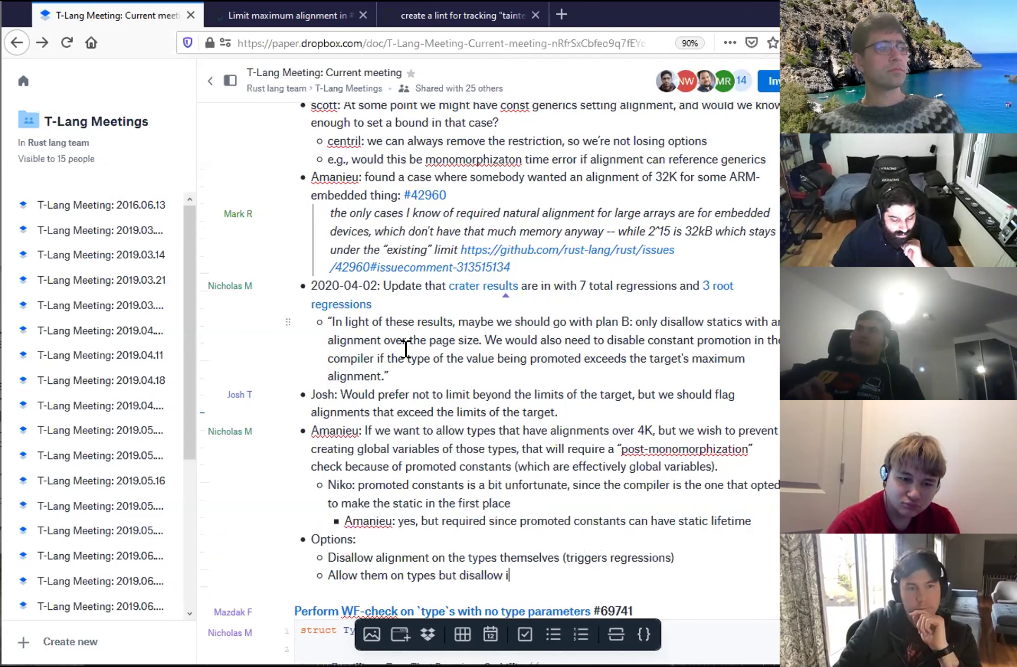
{"action": "type", "text": "n static constants"}
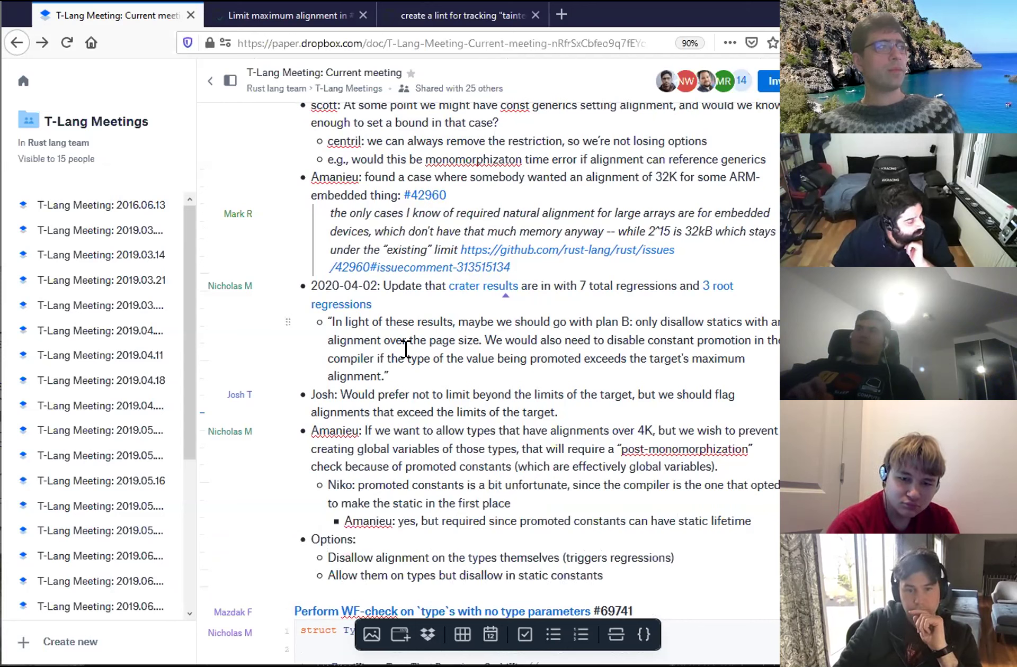
- Check the alignment pull request's latest comments and add the sub-bullet "local variables can also cause problems, but that's an LLVM bug" under the second option
{"action": "key", "text": "ctrl+Tab"}
{"action": "scroll", "coordinate": [405, 352], "scroll_direction": "down", "scroll_amount": 10}
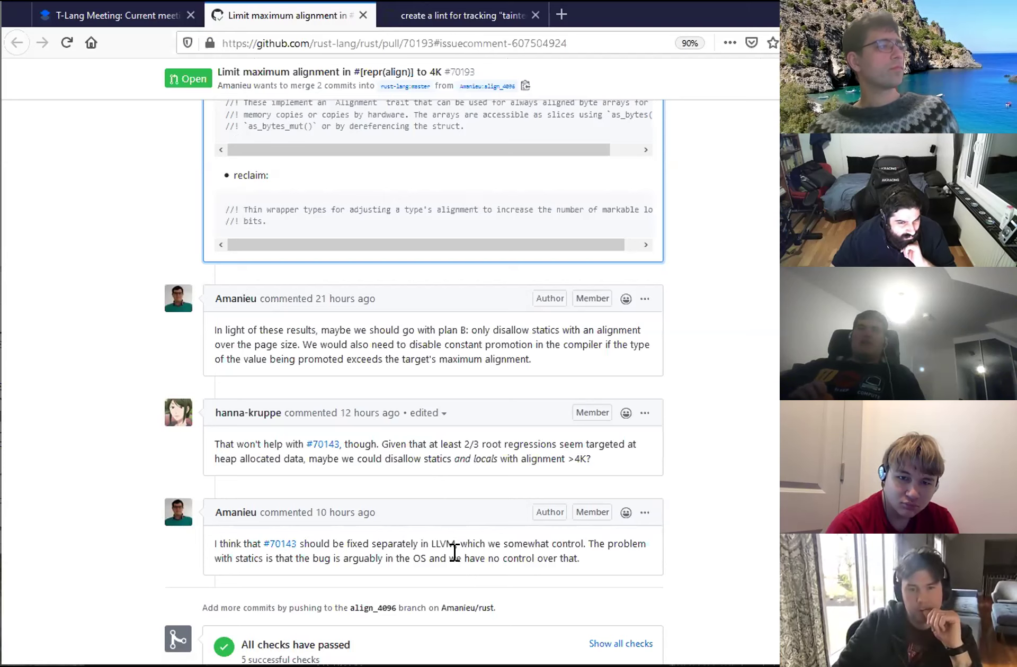
{"action": "key", "text": "ctrl+shift+Tab"}
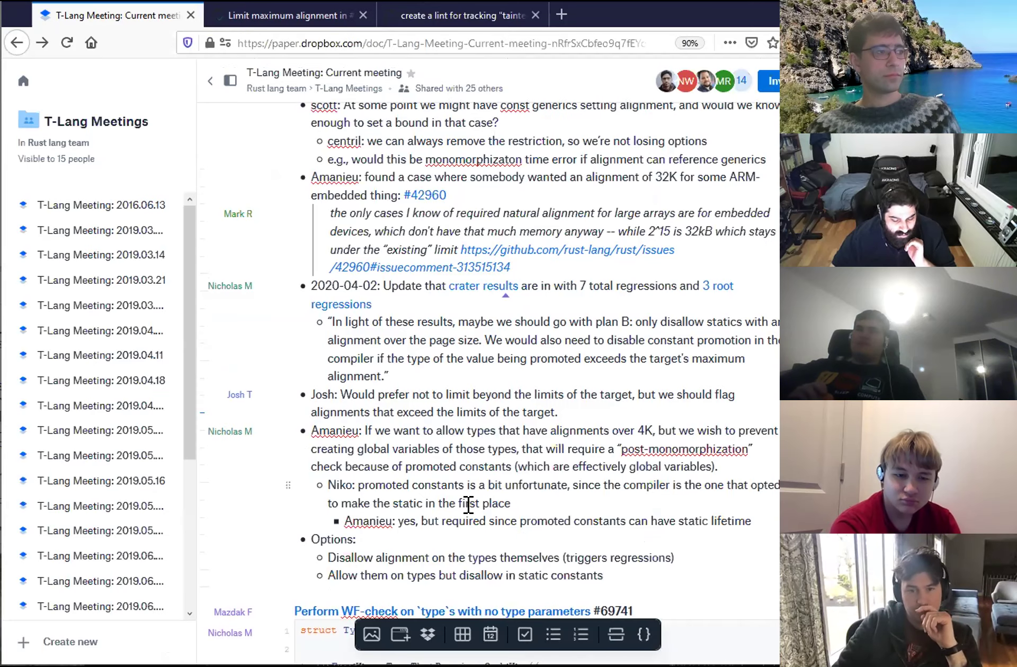
{"action": "key", "text": "Return"}
{"action": "key", "text": "Tab"}
{"action": "type", "text": "local va"}
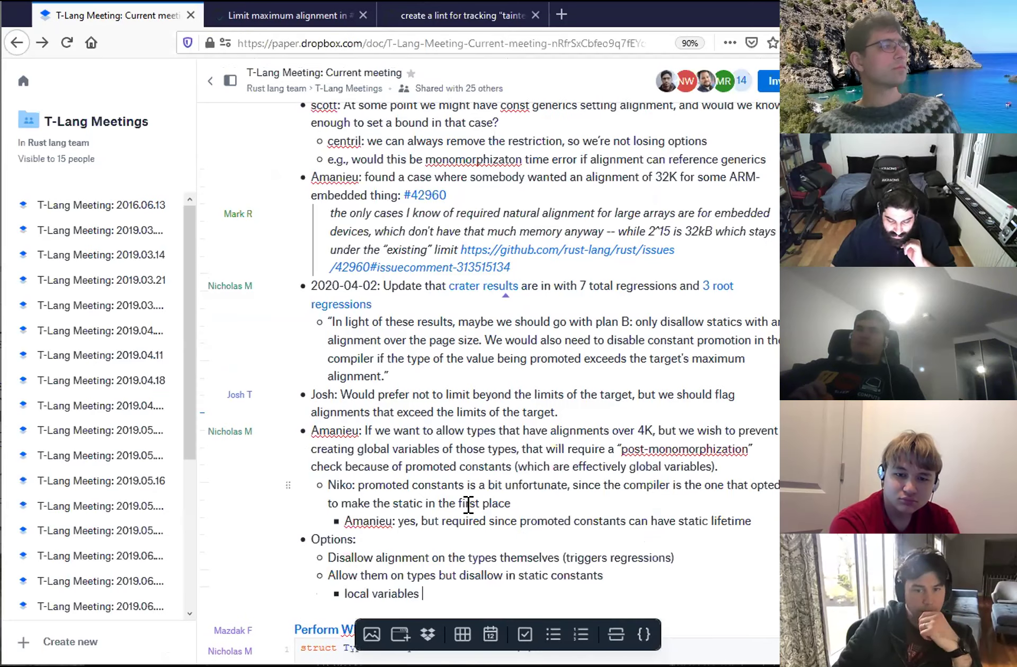
{"action": "type", "text": "riables can also cause problems, but"}
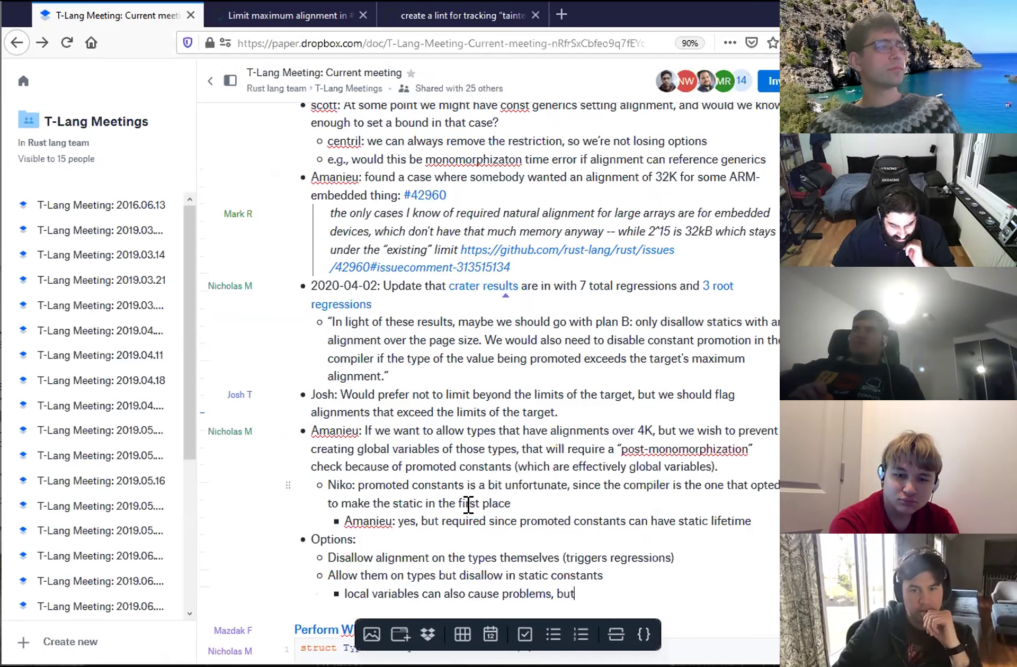
{"action": "type", "text": " that's an LLVM bug"}
- Link the words "can also cause problems" in the local variables note to the address of the alignment pull request comment
{"action": "key", "text": "ctrl+Tab"}
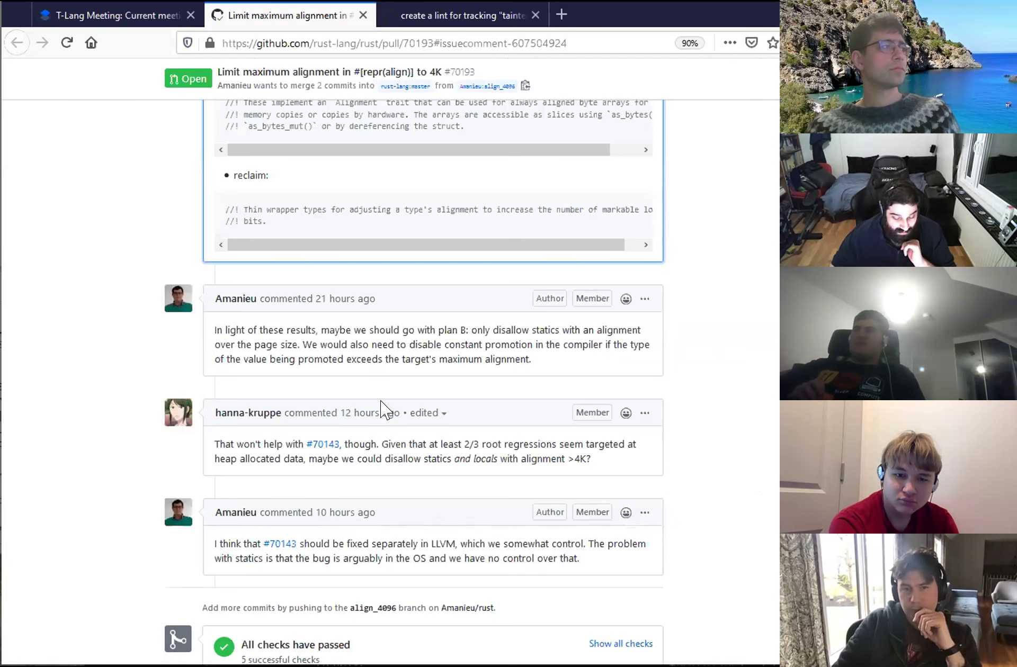
{"action": "scroll", "coordinate": [427, 245], "scroll_direction": "down", "scroll_amount": 5}
{"action": "left_click", "coordinate": [371, 43]}
{"action": "key", "text": "ctrl+shift+Tab"}
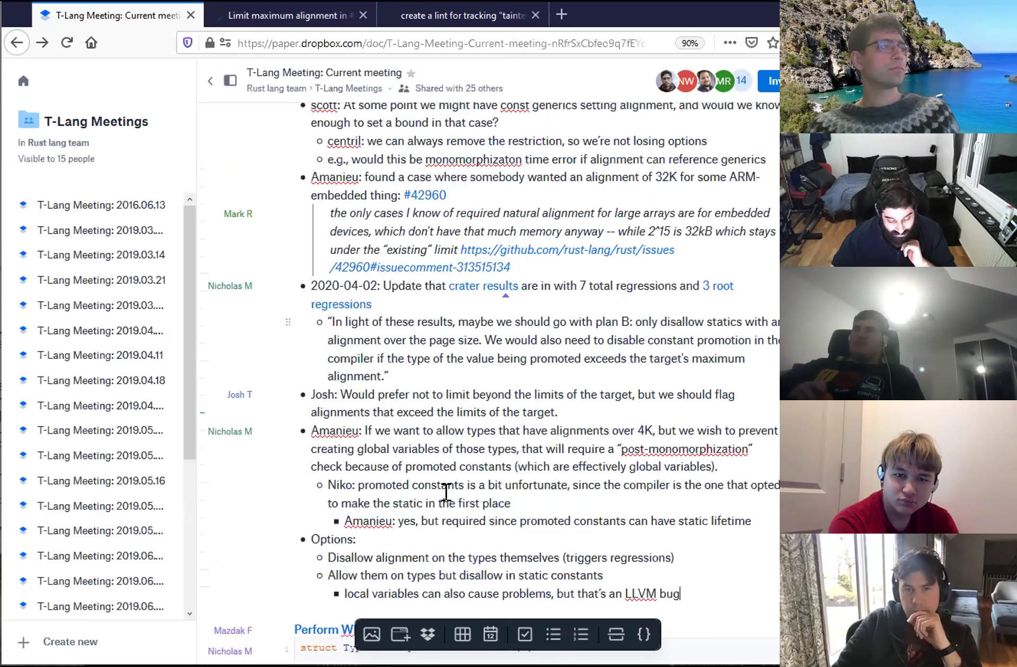
{"action": "left_click_drag", "start_coordinate": [421, 589], "coordinate": [551, 588]}
{"action": "key", "text": "ctrl+v"}
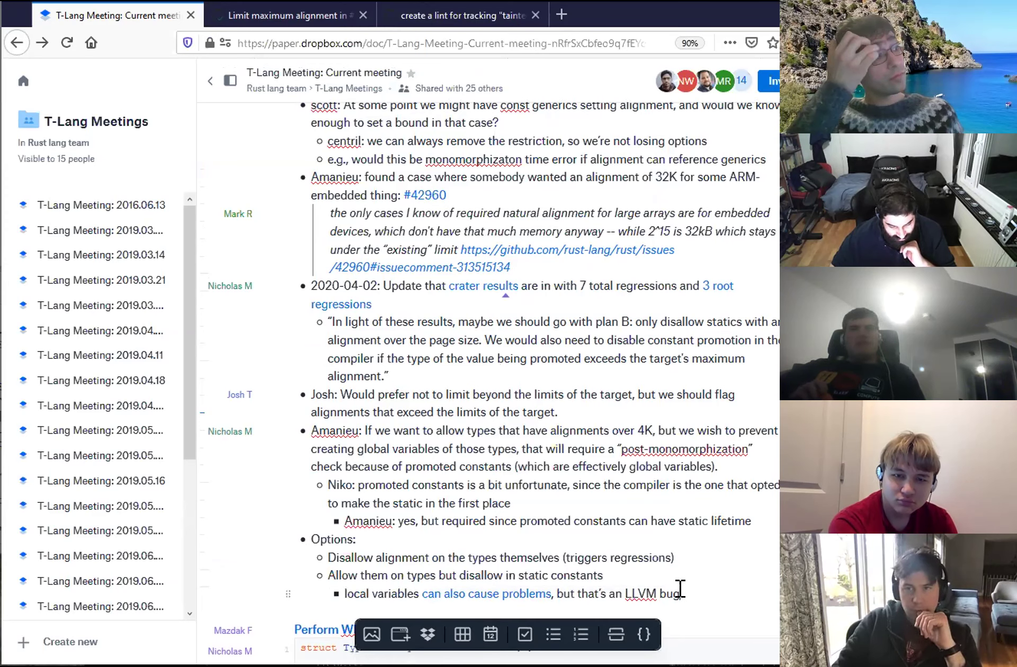
- Add a top-level bullet with the speaker's name and "the limit would actually be per-target, right?", with "actually" in italics
{"action": "left_click", "coordinate": [680, 589]}
{"action": "key", "text": "Return"}
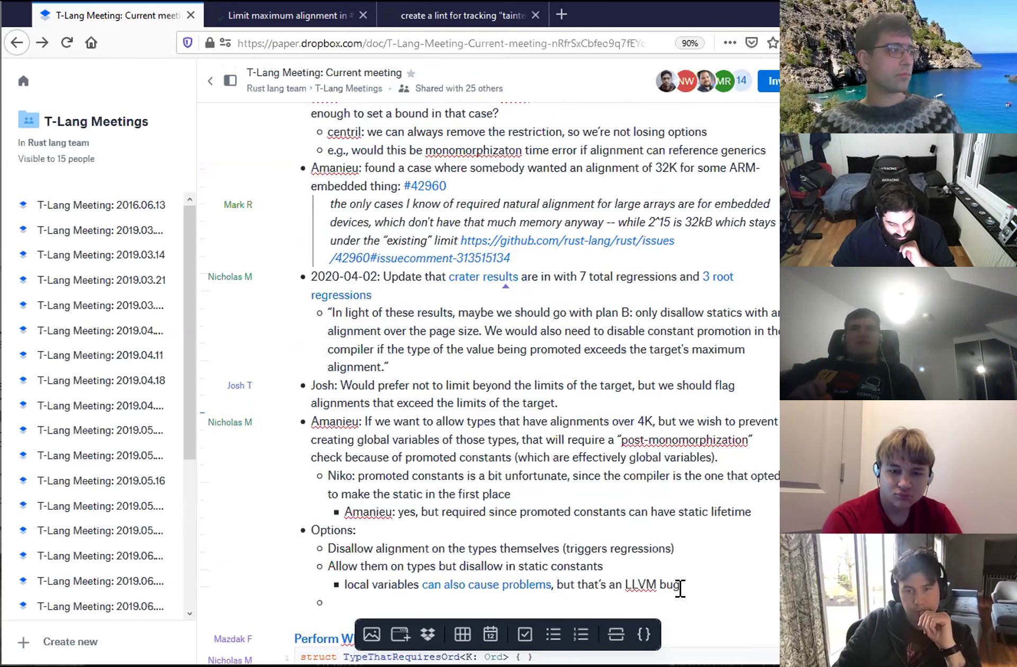
{"action": "type", "text": "dentril: the limit woul"}
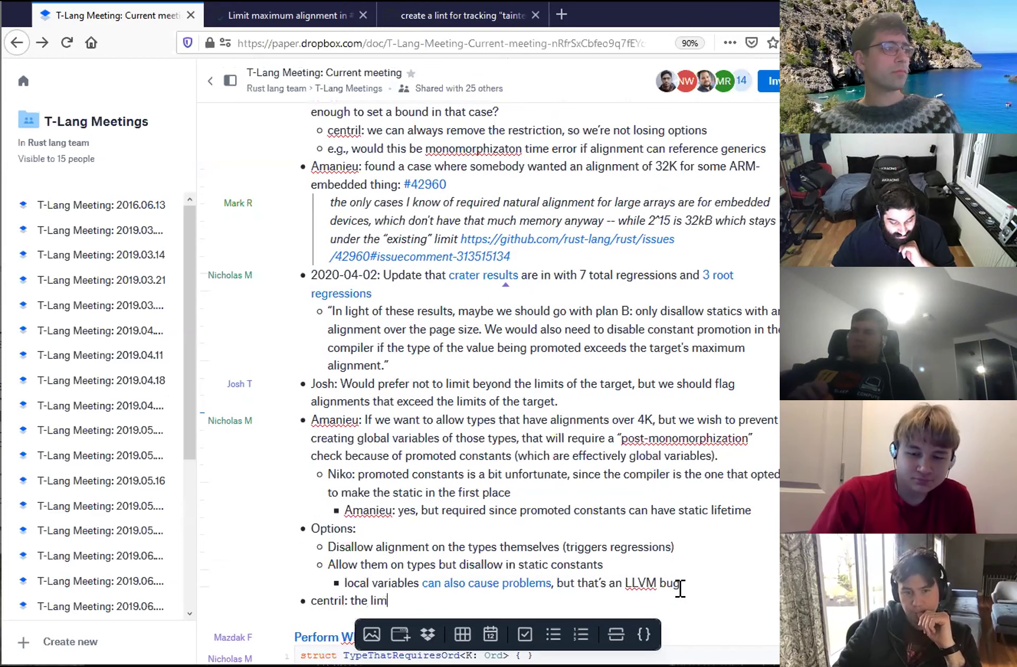
{"action": "type", "text": "d actualy be"}
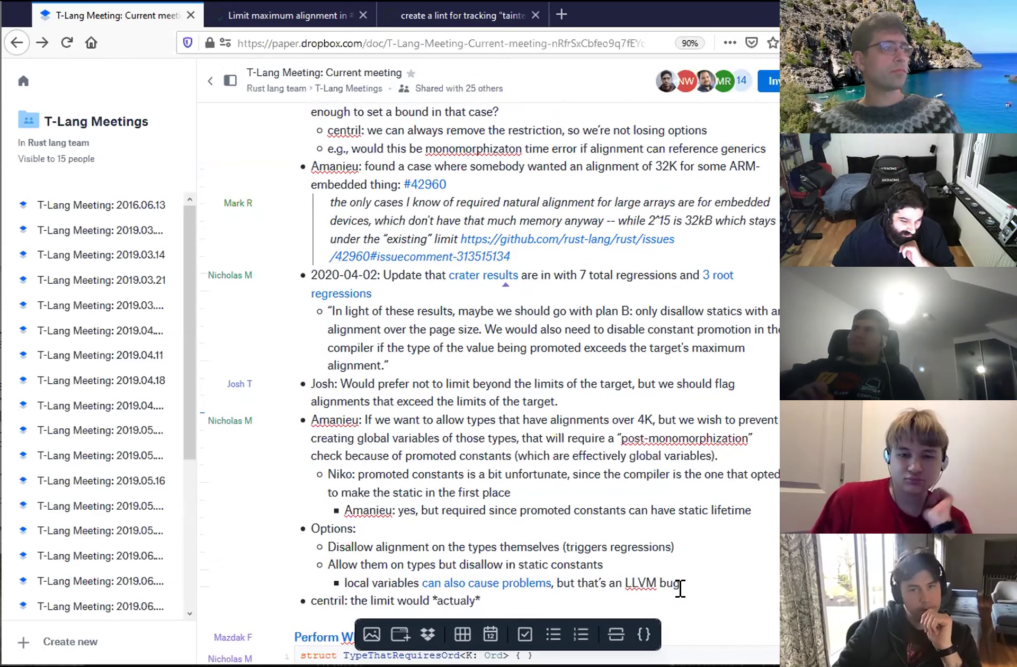
{"action": "key", "text": "Left"}
{"action": "key", "text": "Left"}
{"action": "key", "text": "Left"}
{"action": "key", "text": "Left"}
{"action": "type", "text": "l"}
{"action": "key", "text": "End"}
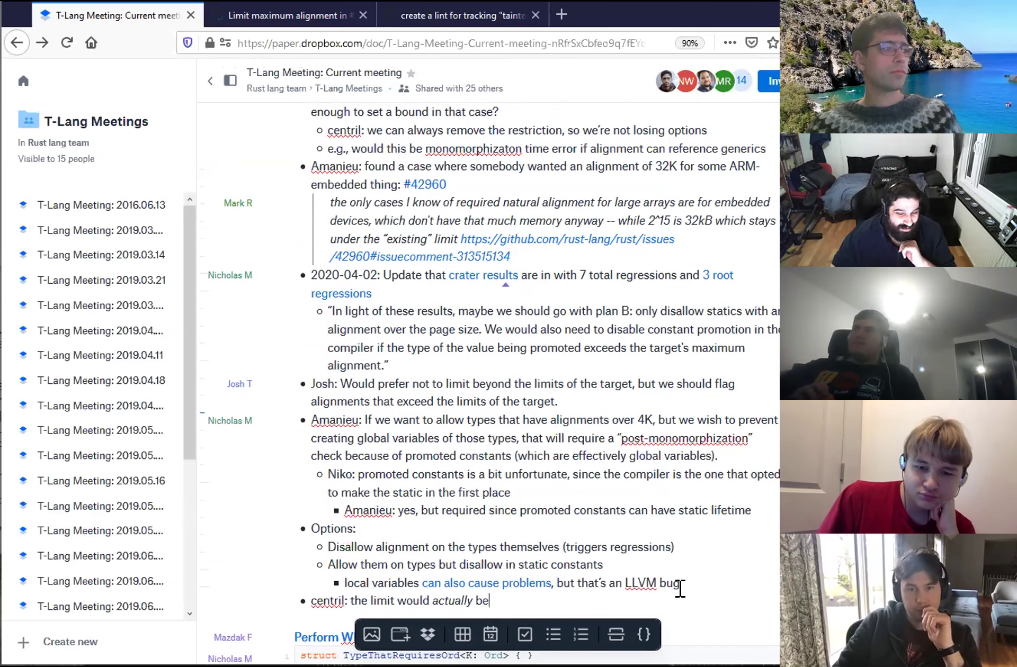
{"action": "type", "text": "per-target, right?"}
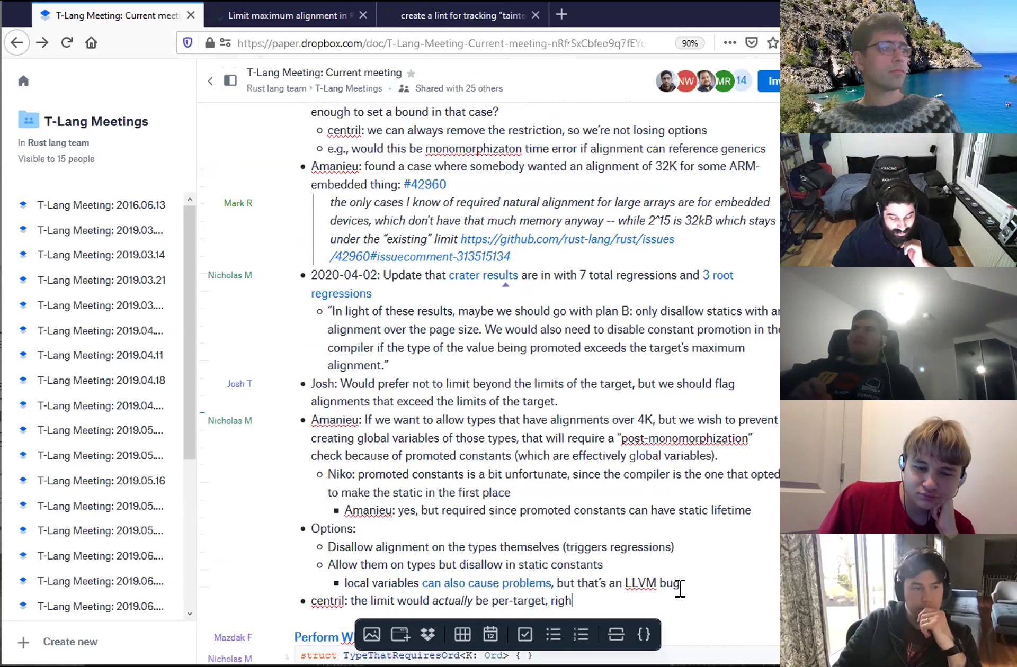
{"action": "key", "text": "Return"}
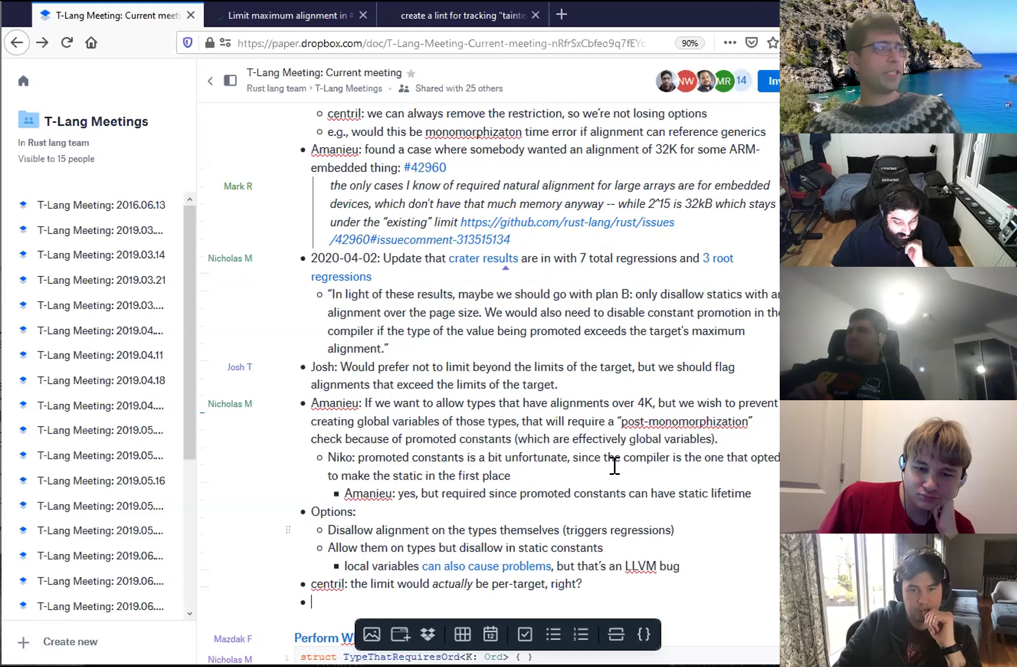
- Remove the empty bullet after the per-target question and correct the code term in the Linux limit note to PAGE_SIZE
{"action": "scroll", "coordinate": [615, 466], "scroll_direction": "up", "scroll_amount": 9}
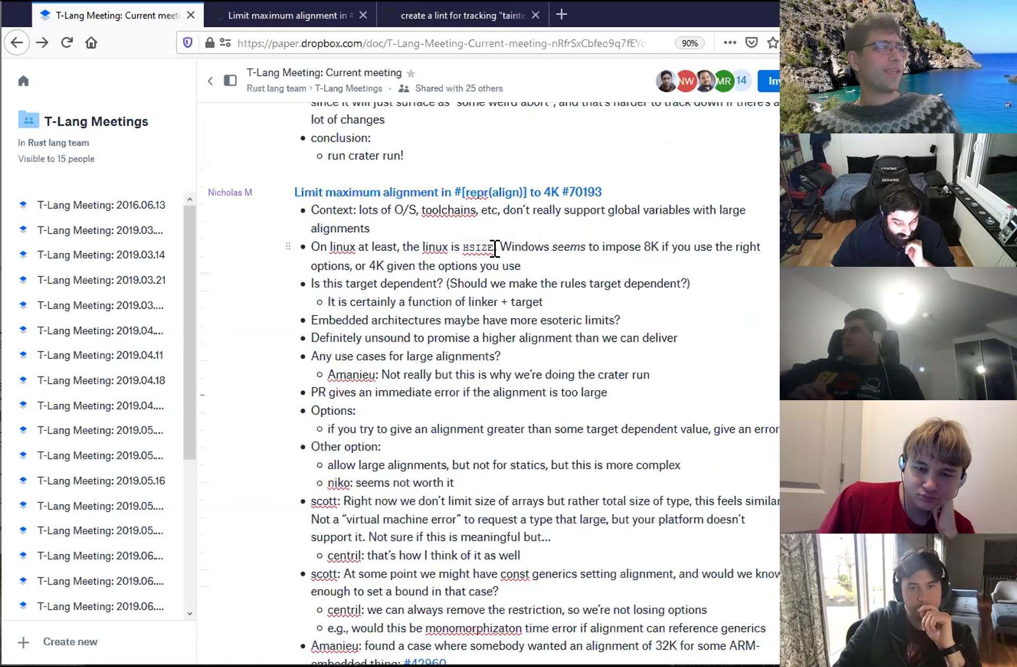
{"action": "scroll", "coordinate": [591, 607], "scroll_direction": "down", "scroll_amount": 4}
{"action": "scroll", "coordinate": [591, 607], "scroll_direction": "down", "scroll_amount": 5}
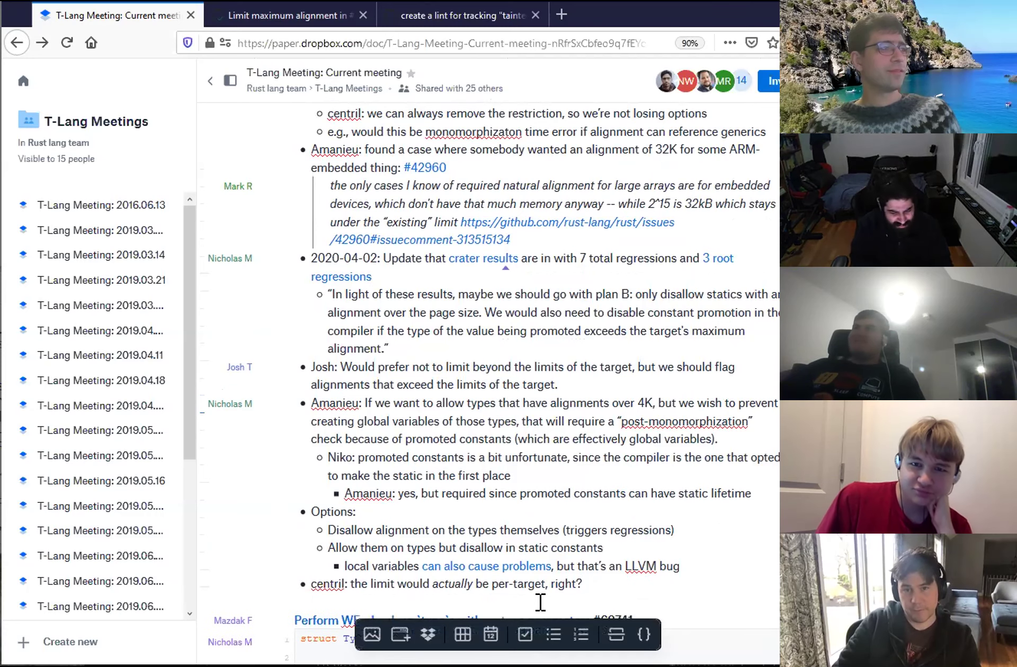
{"action": "key", "text": "BackSpace"}
{"action": "key", "text": "BackSpace"}
{"action": "scroll", "coordinate": [355, 447], "scroll_direction": "up", "scroll_amount": 8}
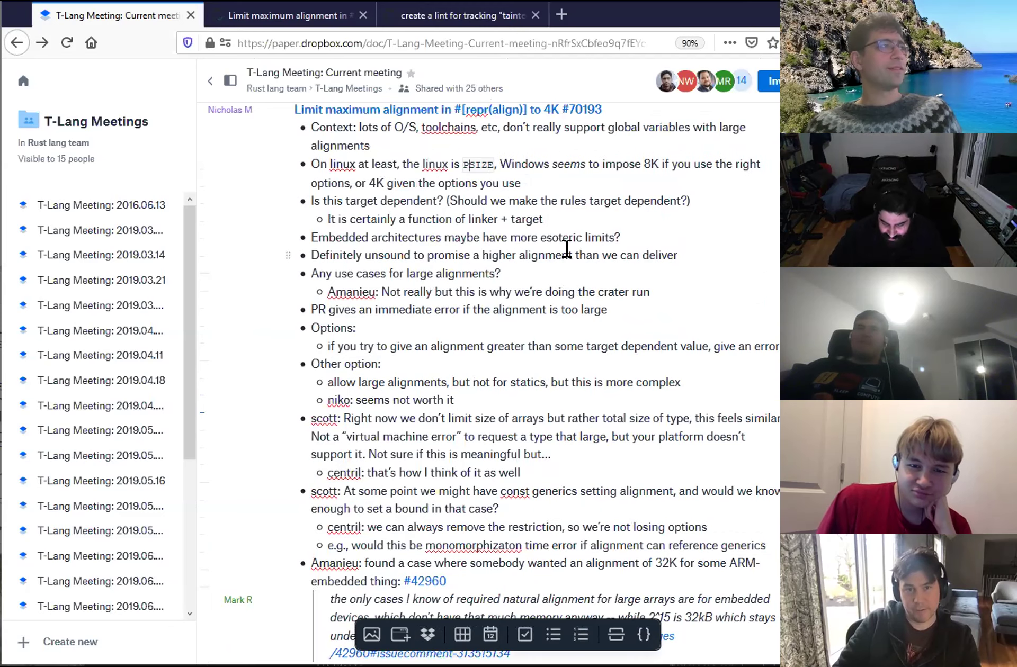
{"action": "scroll", "coordinate": [583, 313], "scroll_direction": "down", "scroll_amount": 8}
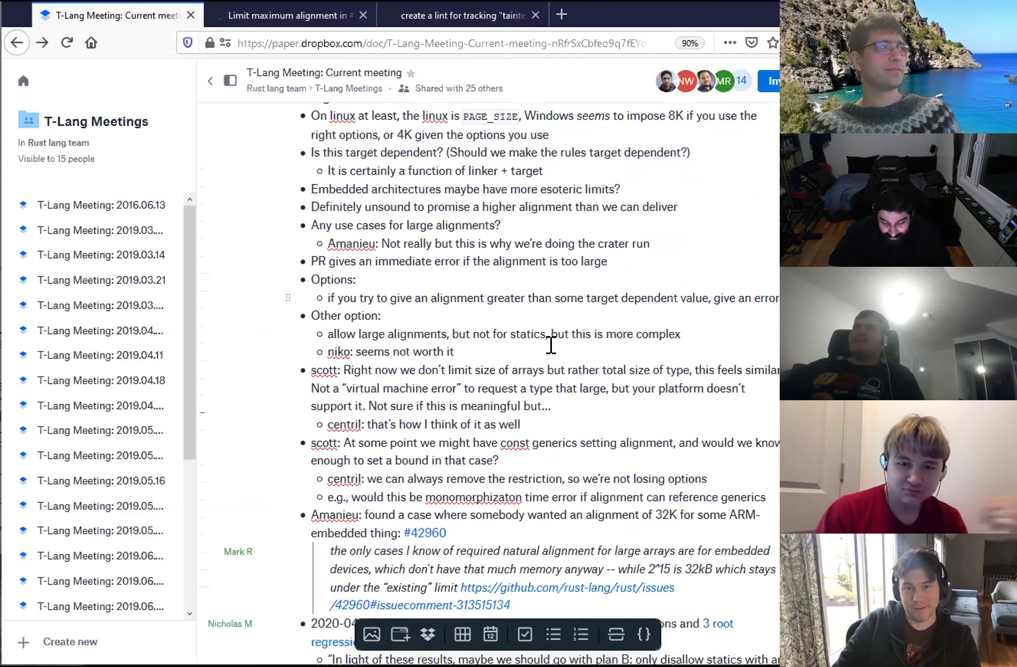
{"action": "scroll", "coordinate": [529, 365], "scroll_direction": "down", "scroll_amount": 2}
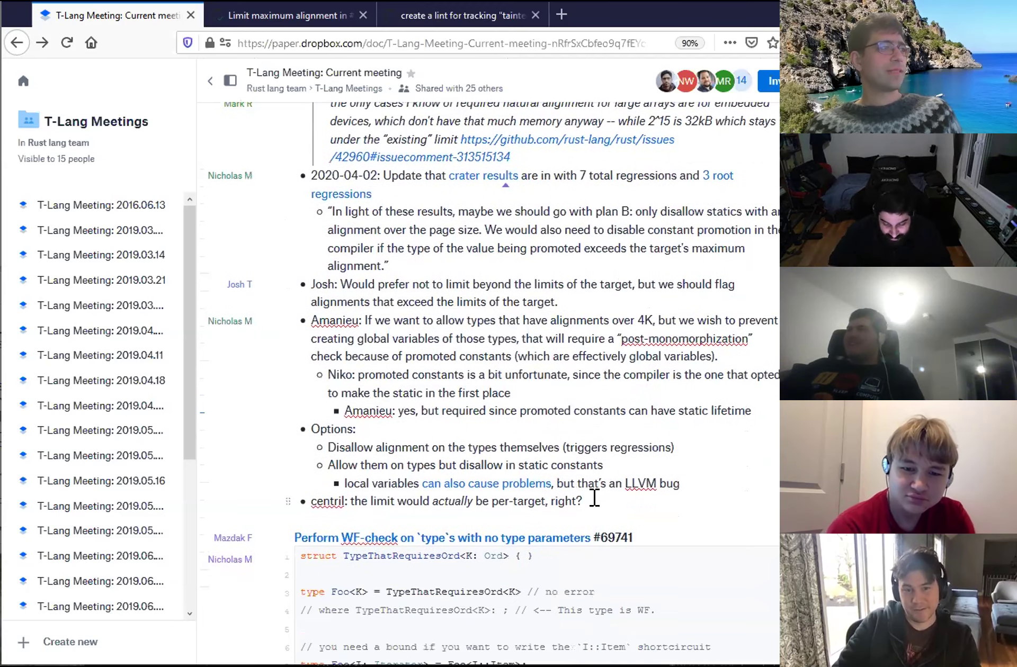
- Add a bullet with the speaker's name and "3 crates doesn't seem that significant compared to a post-monomorphization bug" after the per-target question
{"action": "left_click", "coordinate": [594, 495]}
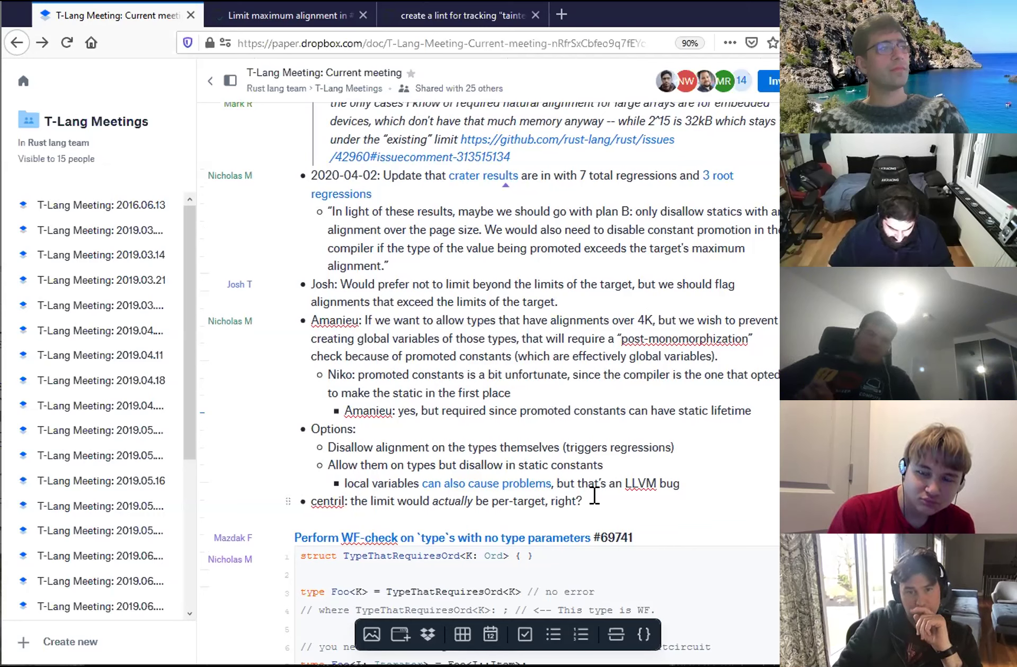
{"action": "key", "text": "Return"}
{"action": "type", "text": "centril: "}
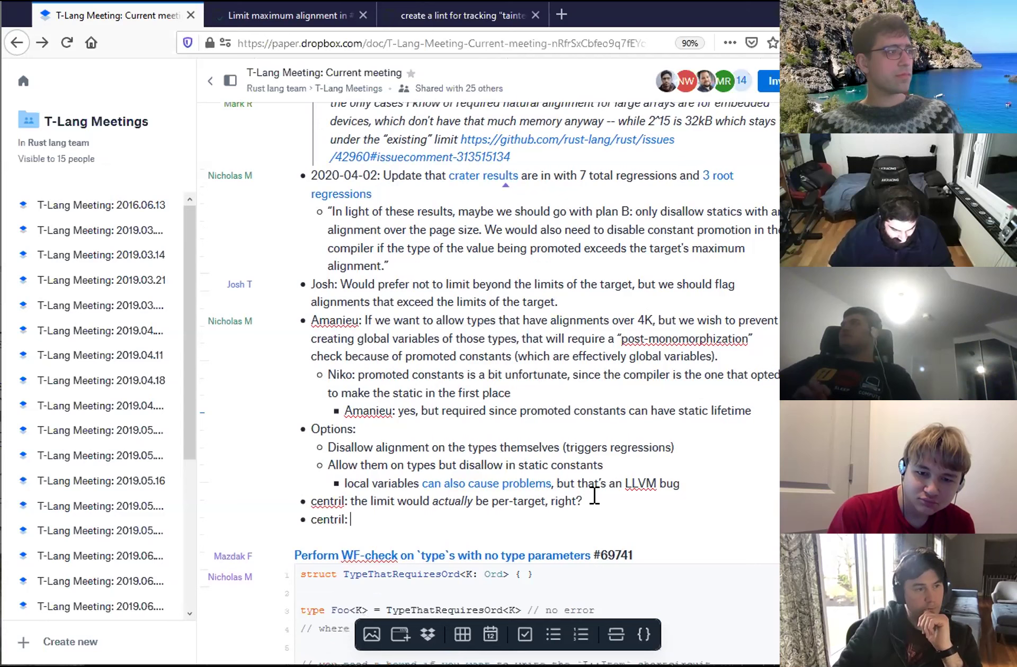
{"action": "type", "text": "3 crates doesn't seem"}
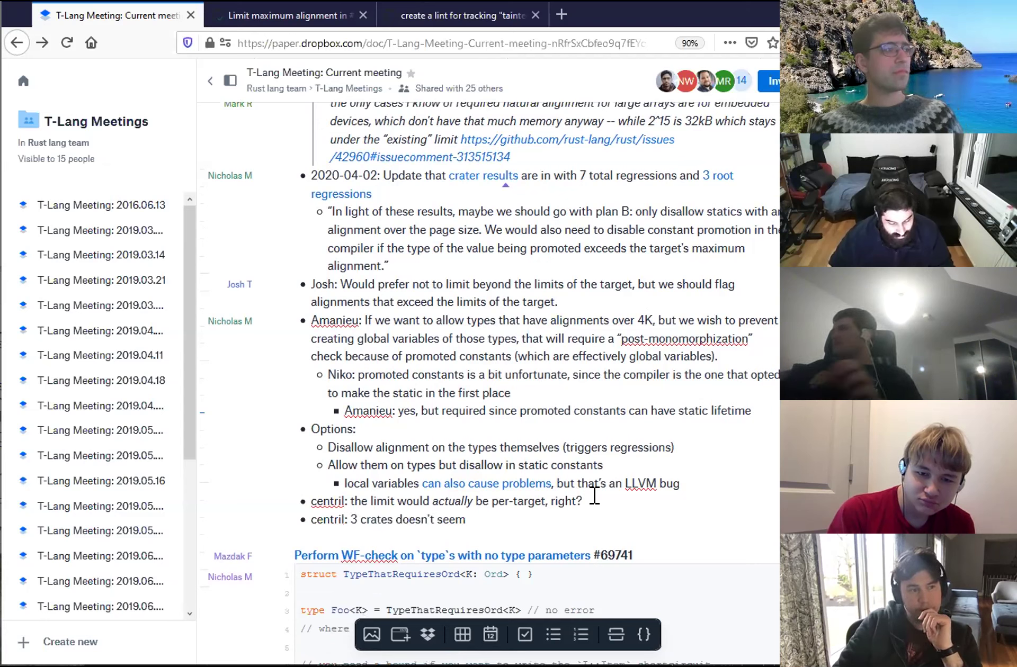
{"action": "type", "text": " that significant"}
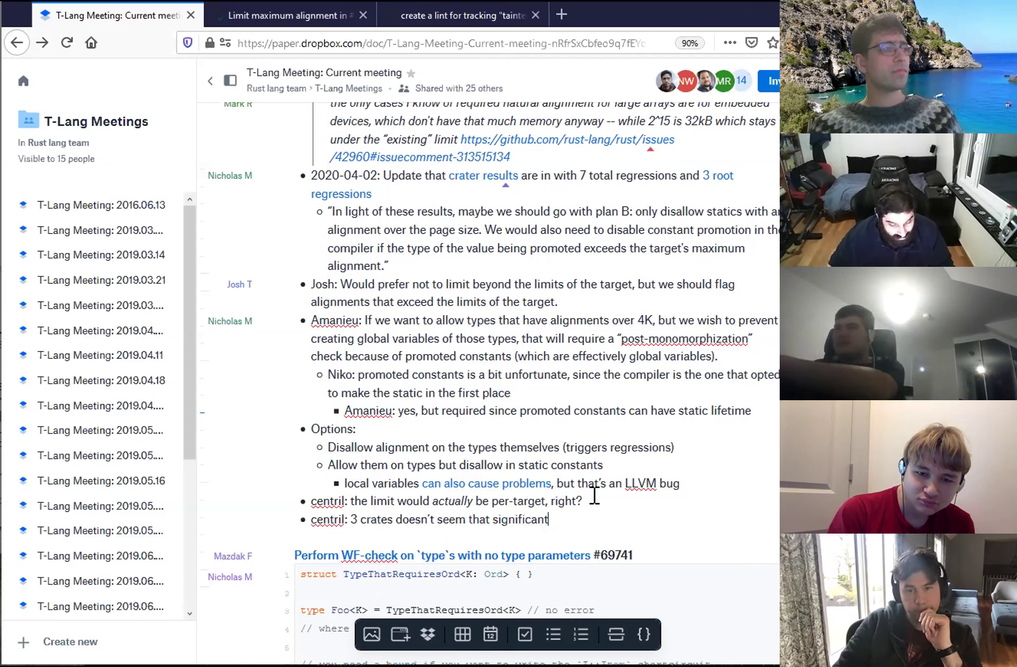
{"action": "type", "text": " compared to a post-mono"}
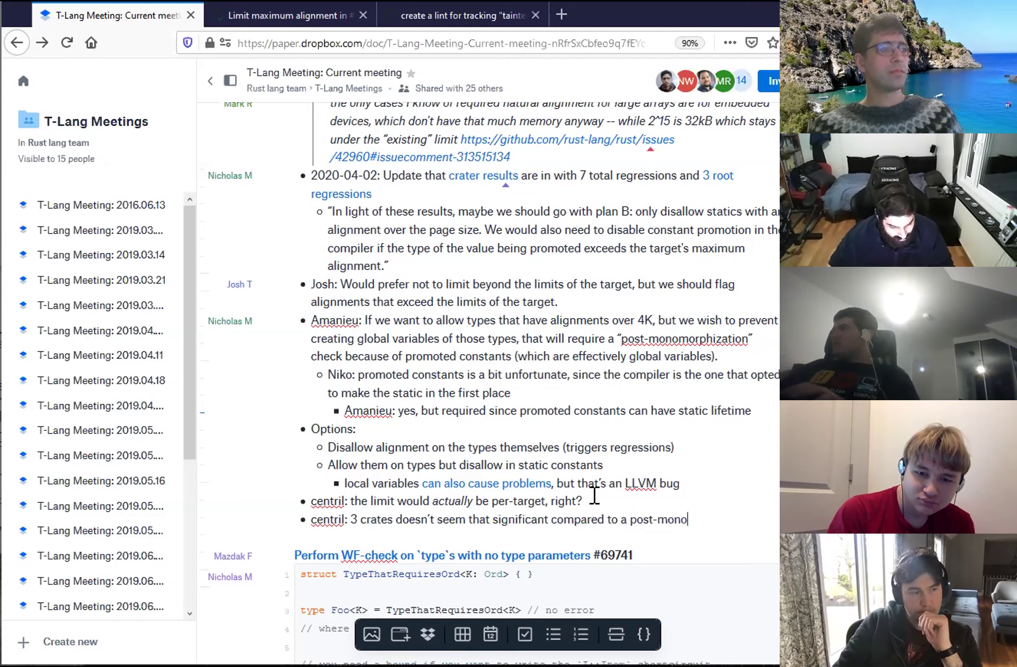
{"action": "type", "text": "morphization bug"}
- Add a bullet with the speaker's name and "alignment is rare, large alignment rarer still" after the 3 crates note
{"action": "key", "text": "Return"}
{"action": "type", "text": "Josh: ali"}
{"action": "type", "text": "gnment"}
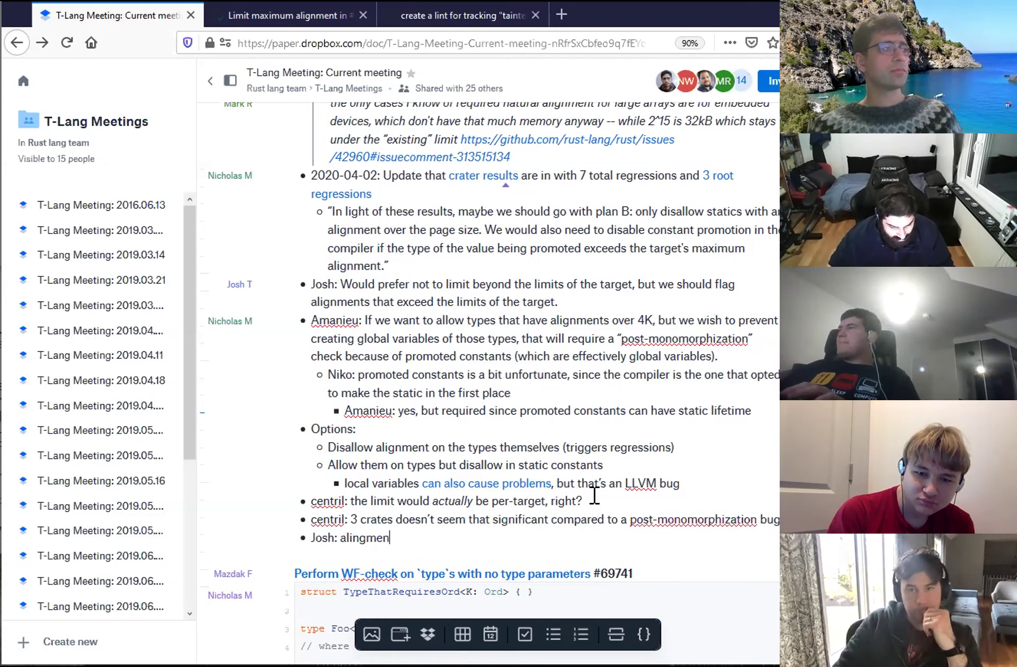
{"action": "key", "text": "BackSpace"}
{"action": "key", "text": "BackSpace"}
{"action": "key", "text": "BackSpace"}
{"action": "key", "text": "BackSpace"}
{"action": "key", "text": "BackSpace"}
{"action": "key", "text": "BackSpace"}
{"action": "key", "text": "BackSpace"}
{"action": "key", "text": "BackSpace"}
{"action": "key", "text": "BackSpace"}
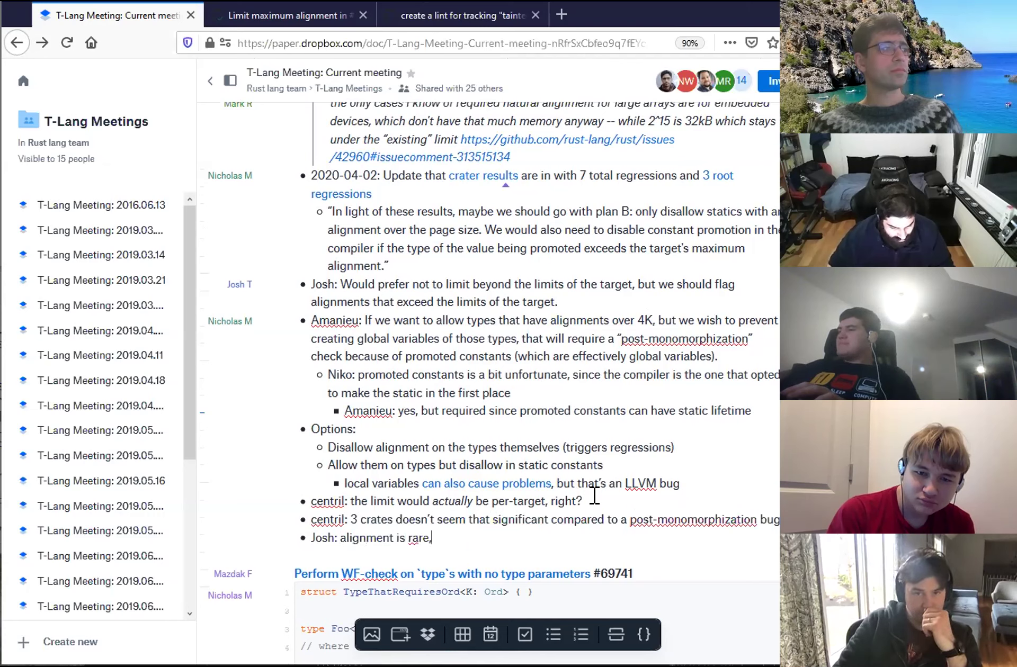
{"action": "type", "text": "alignment is rare, large alignmen"}
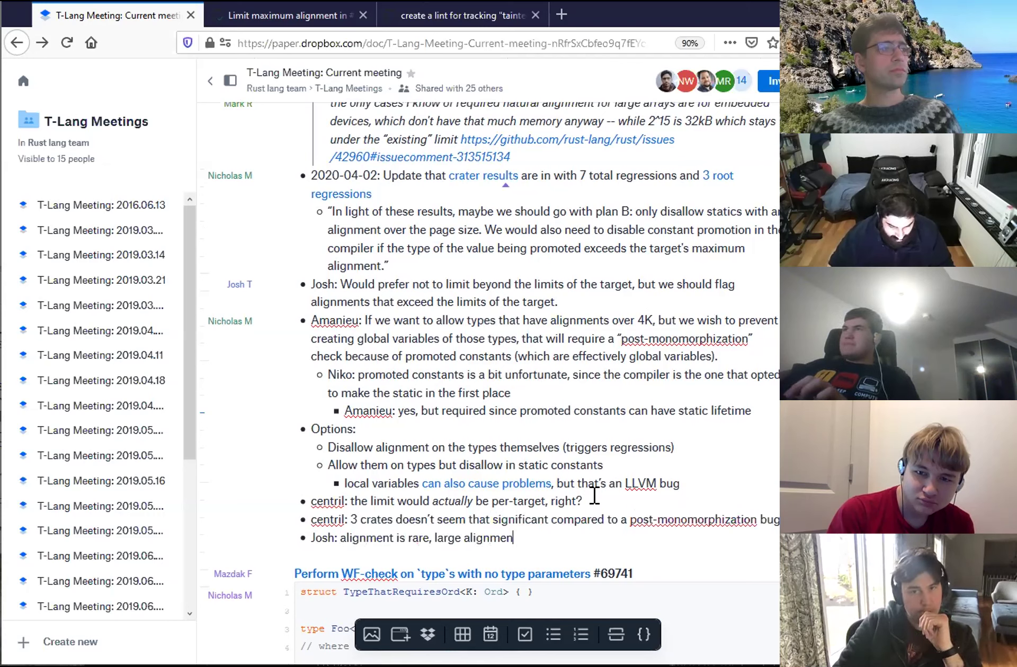
{"action": "type", "text": "t rarer still,"}
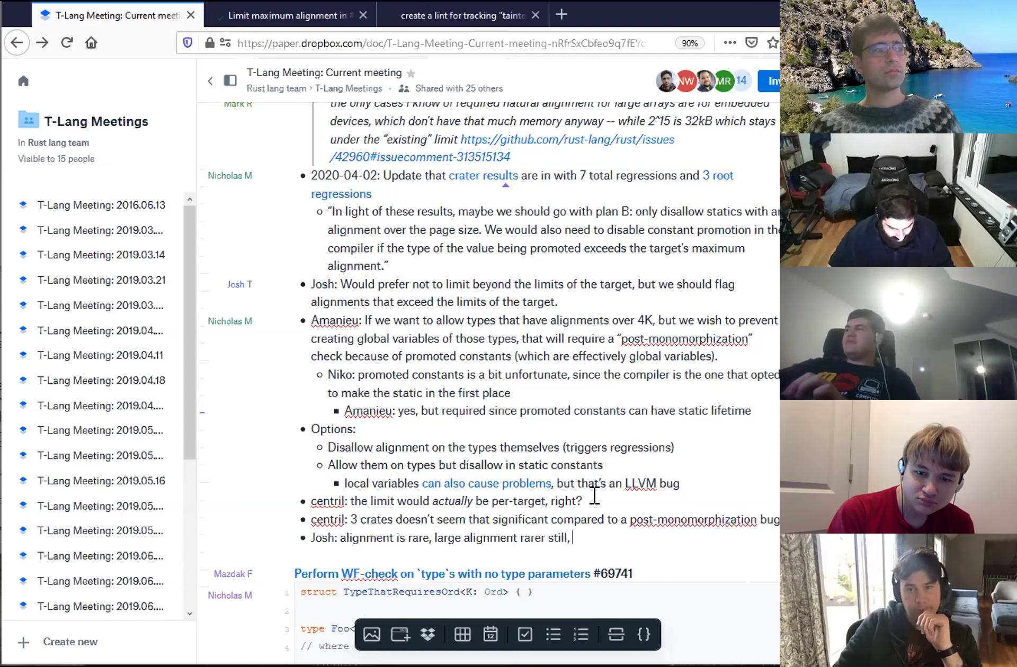
{"action": "key", "text": "BackSpace"}
- Continue the bullet with ". Leaving aside that I would expect embedded projects to be under-represented in crater, I would also say that this is a case where"
{"action": "type", "text": ". Leavin"}
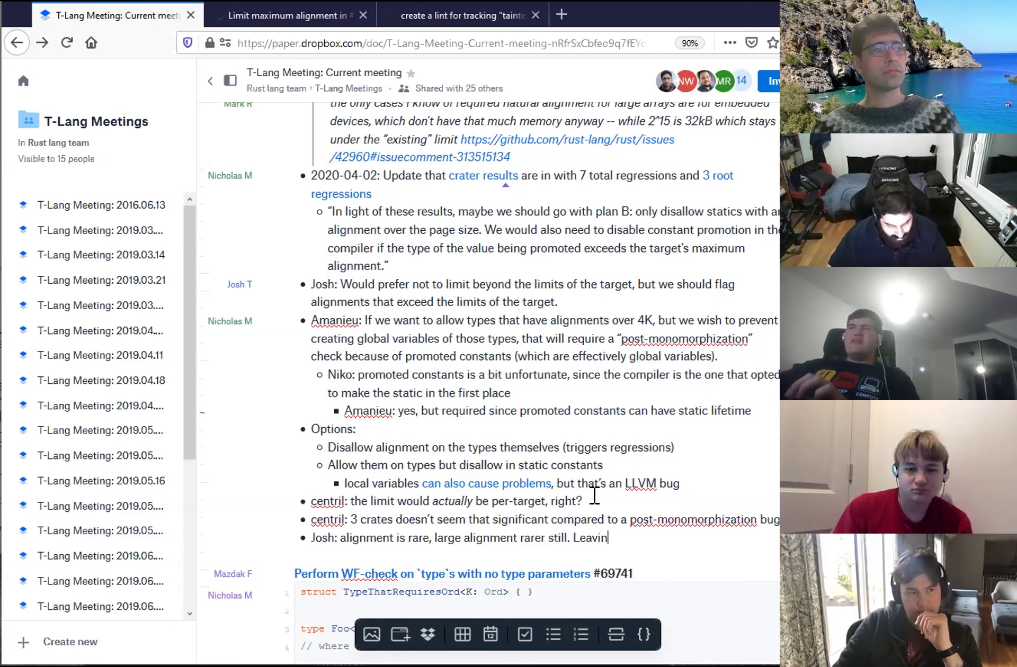
{"action": "type", "text": "g aside"}
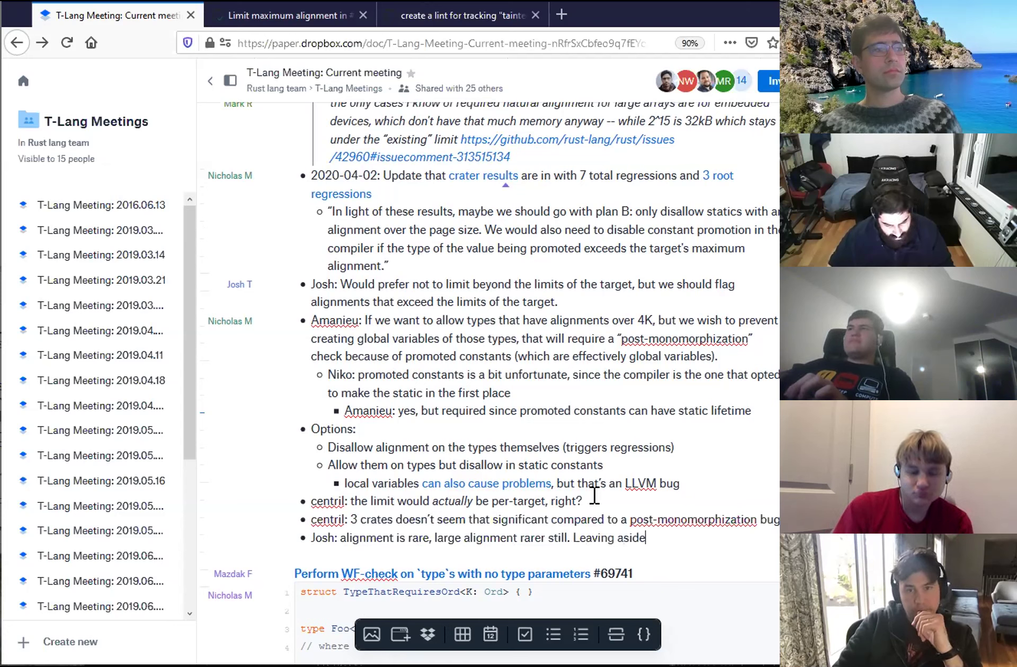
{"action": "type", "text": " that I would expect embedded projec"}
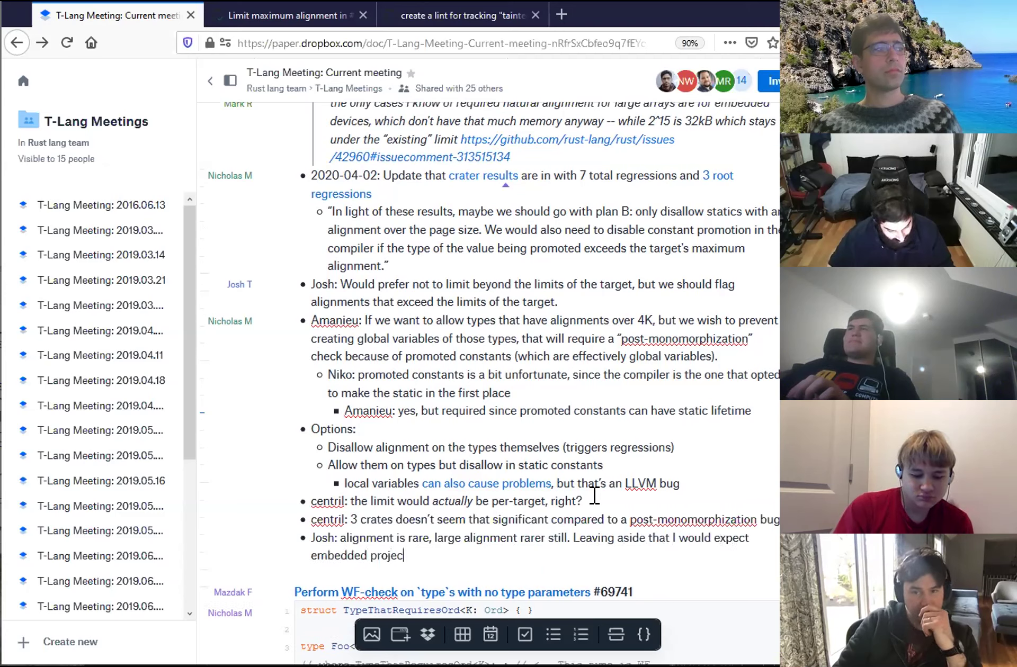
{"action": "type", "text": "ts to be under-repr"}
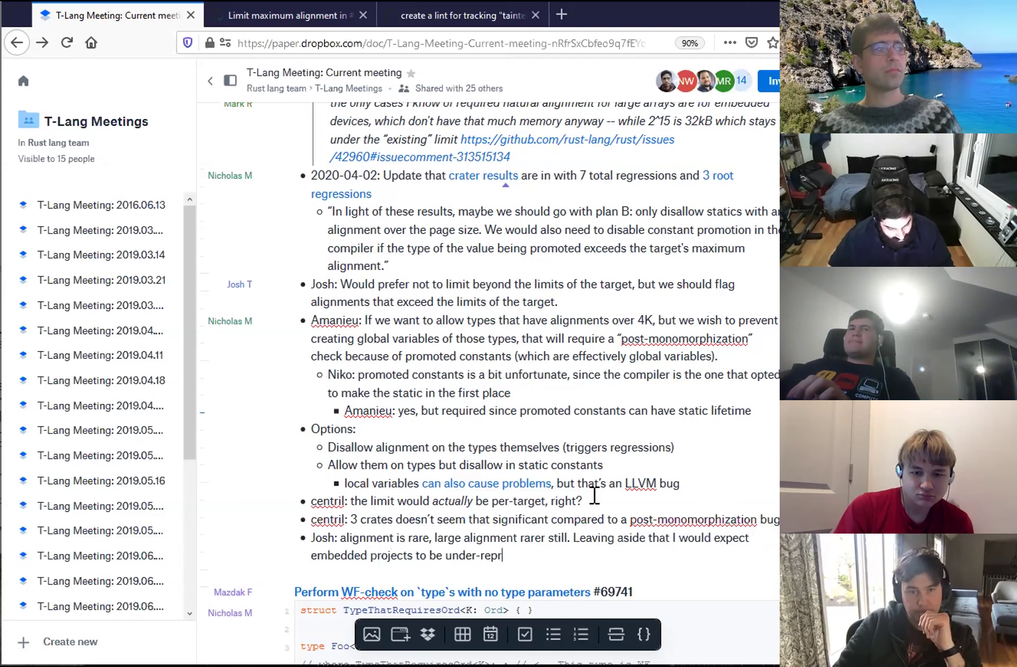
{"action": "type", "text": "esented in crater, I woul"}
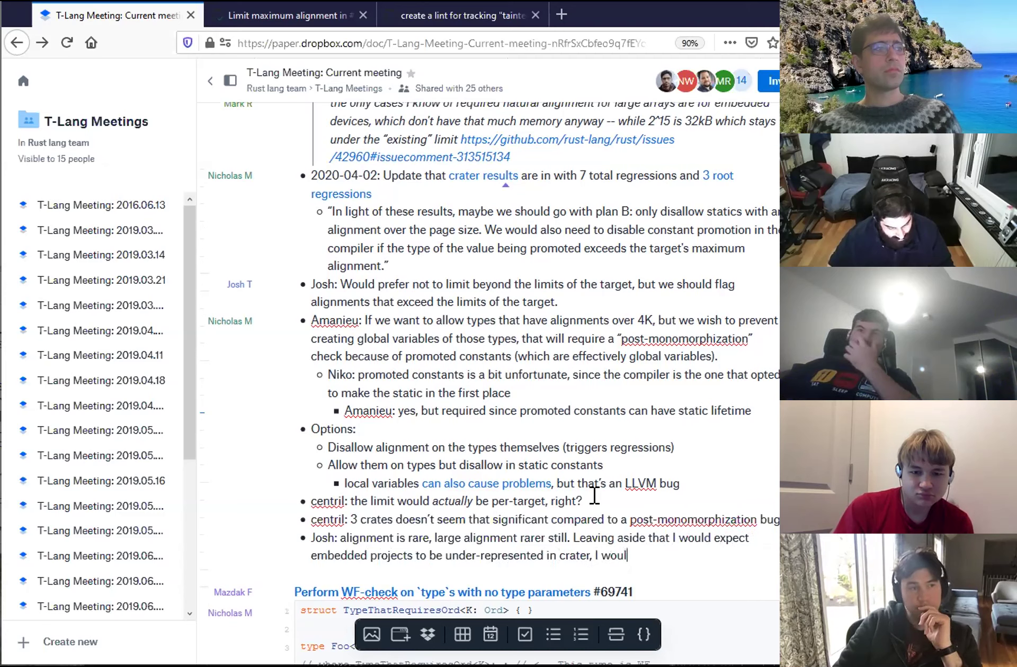
{"action": "type", "text": "d also ex"}
{"action": "key", "text": "BackSpace"}
{"action": "key", "text": "BackSpace"}
{"action": "type", "text": "say that this is a case where"}
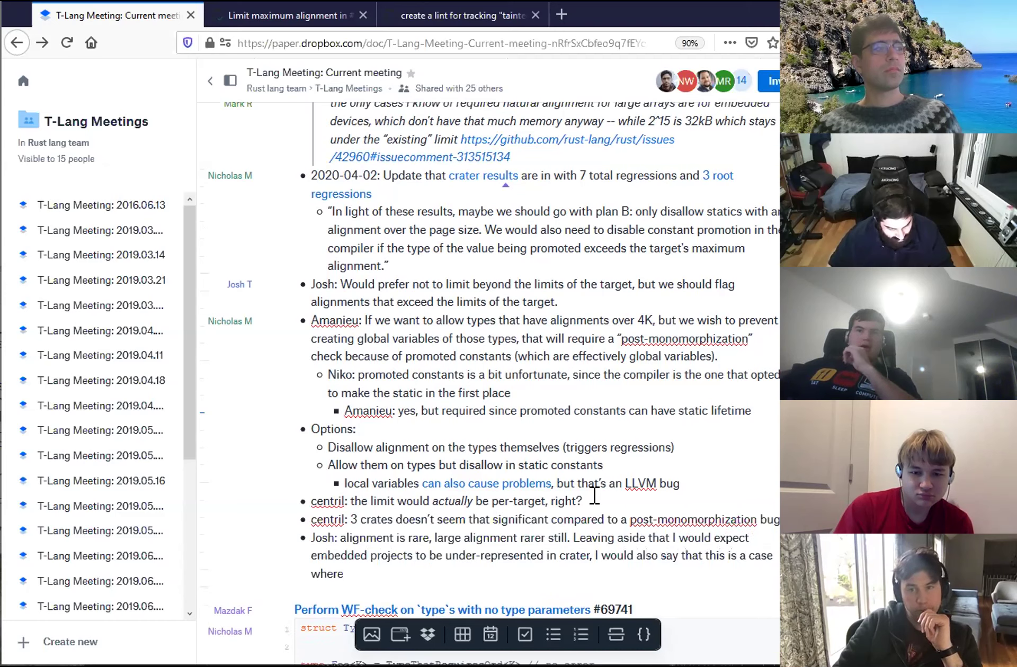
- Extend the bullet with "“what fraction of the people using the feature just got broken” — potentially significant. I would"
{"action": "type", "text": " “what fraction of the "}
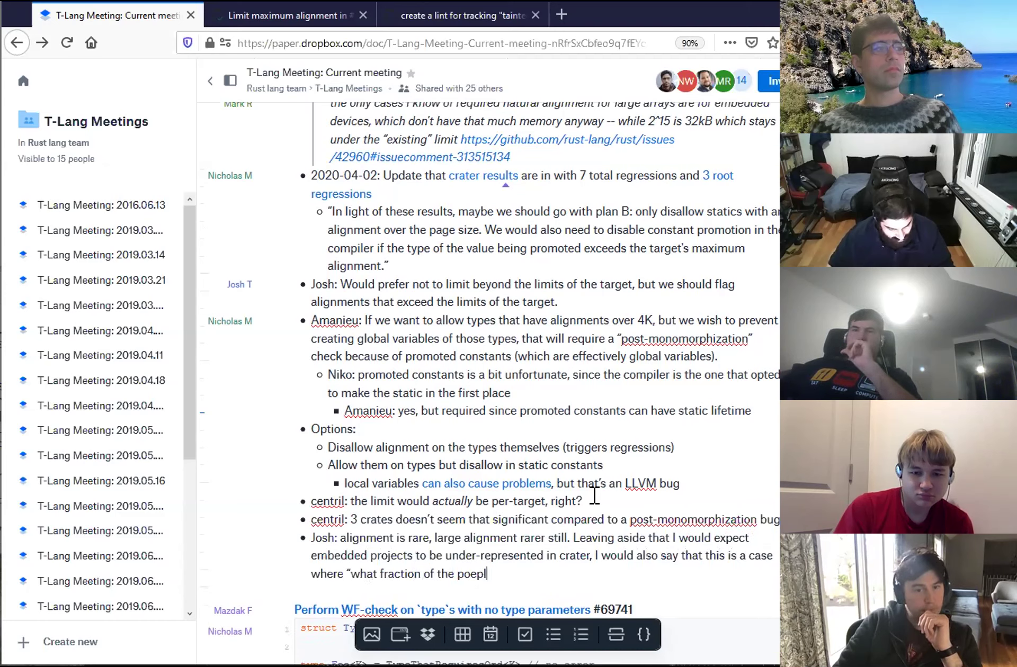
{"action": "type", "text": "people using the feature just got broken” — ptentially"}
{"action": "key", "text": "ctrl+BackSpace"}
{"action": "type", "text": "potentially siog"}
{"action": "key", "text": "BackSpace"}
{"action": "key", "text": "BackSpace"}
{"action": "type", "text": "gnificant. I would"}
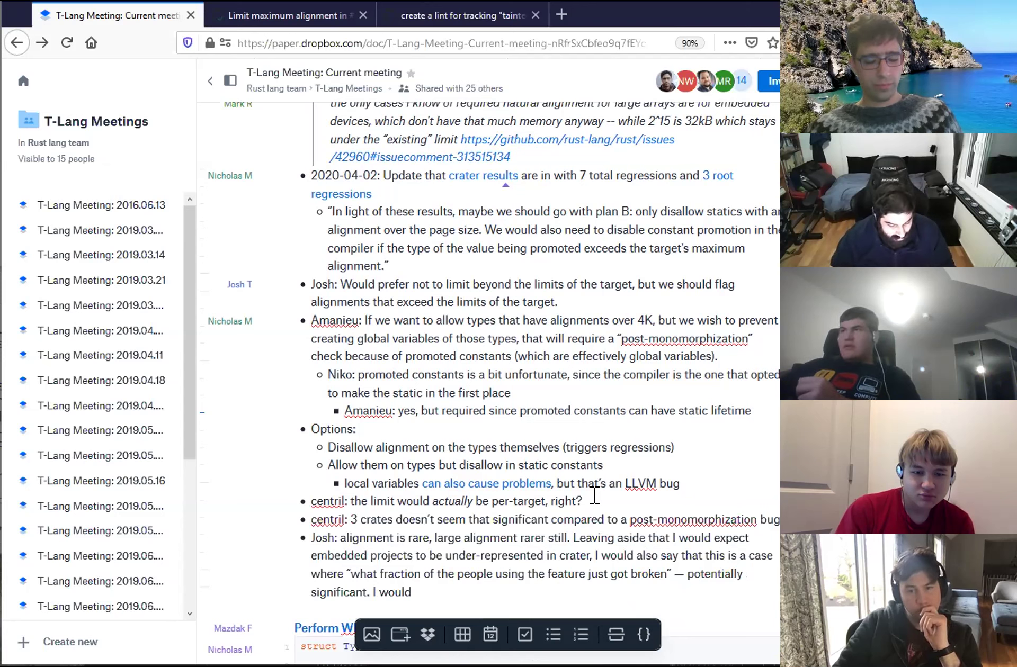
- Finish the rare-alignment bullet with "say this is a warning sign we should pay attention to"
{"action": "type", "text": "say this is a warn"}
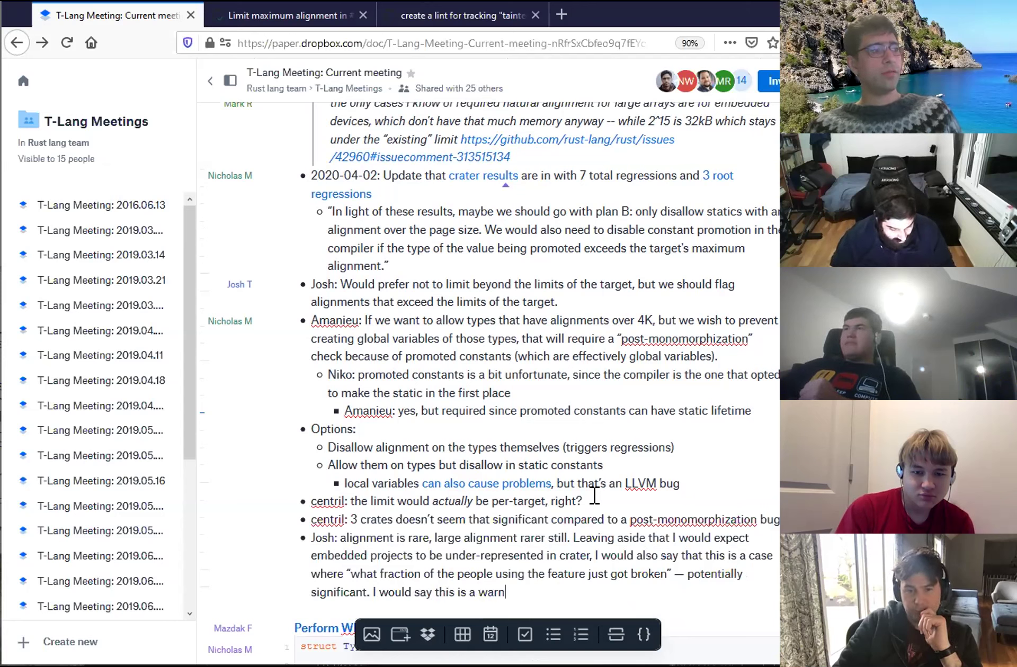
{"action": "type", "text": "ing sign"}
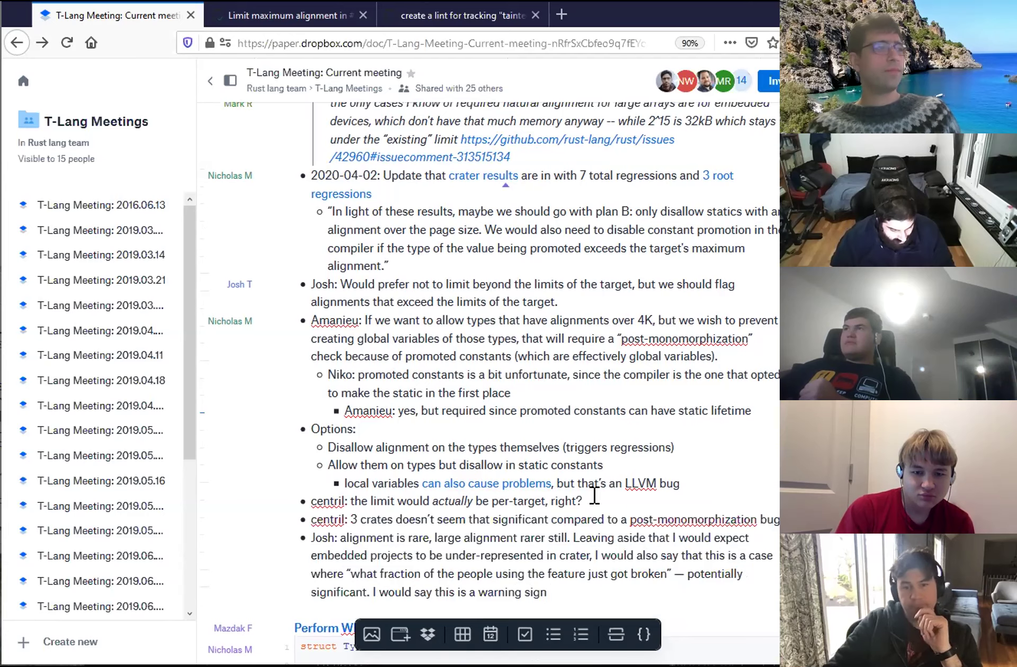
{"action": "scroll", "coordinate": [592, 503], "scroll_direction": "down", "scroll_amount": 3}
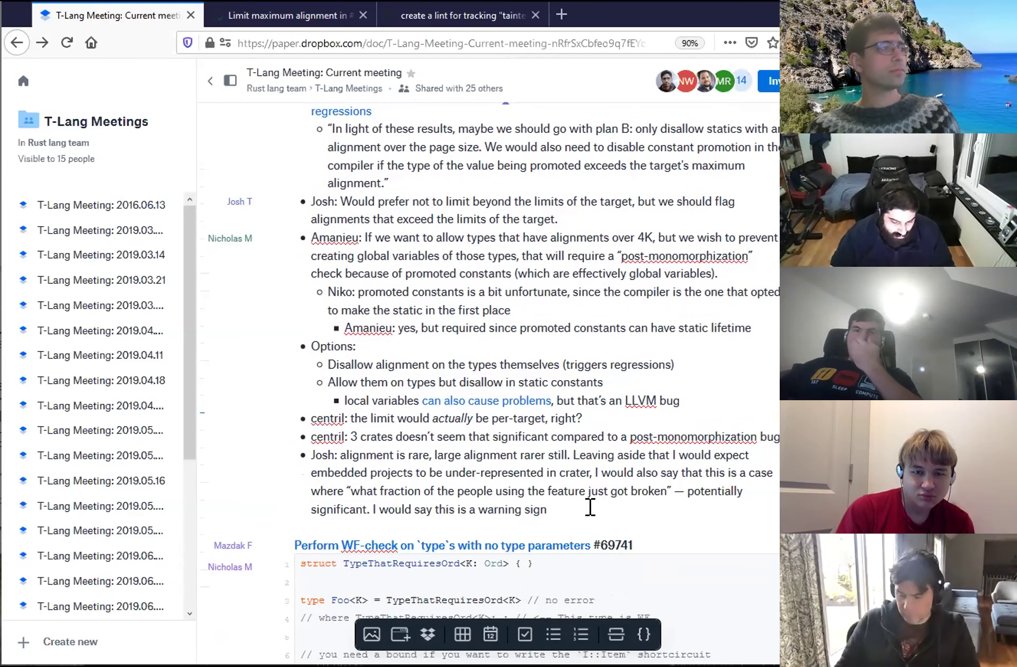
{"action": "type", "text": "we should pay atte"}
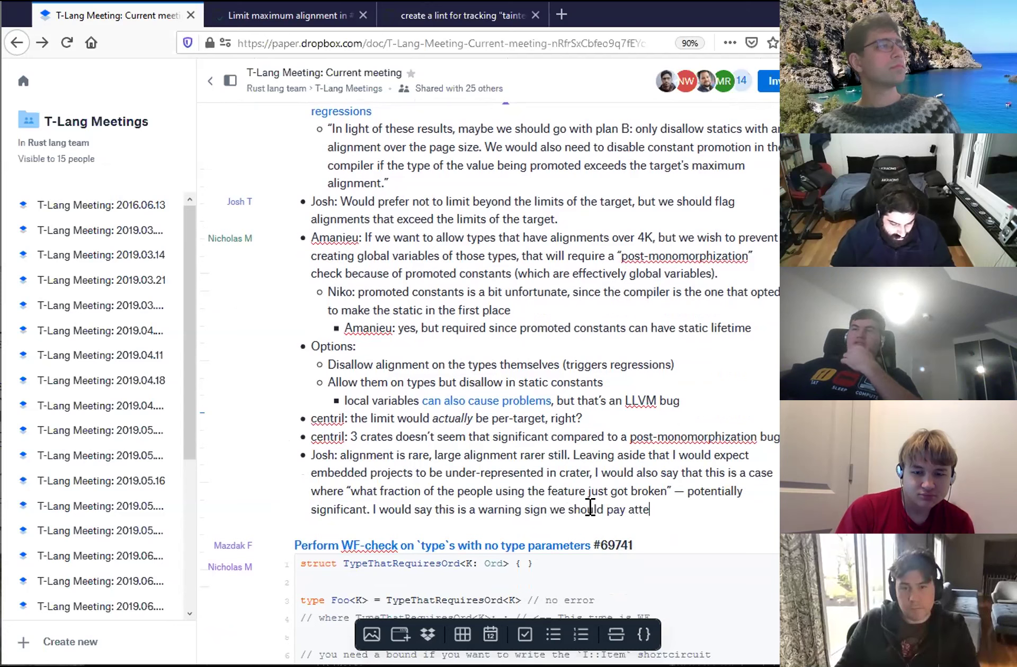
{"action": "type", "text": "ntion to"}
- Add a bullet with the speaker's name and "the use cases seem fairly valid? I’d like to have another way to address them"
{"action": "key", "text": "Return"}
{"action": "type", "text": "Niko: the use cases seem fairly valid? I’d like"}
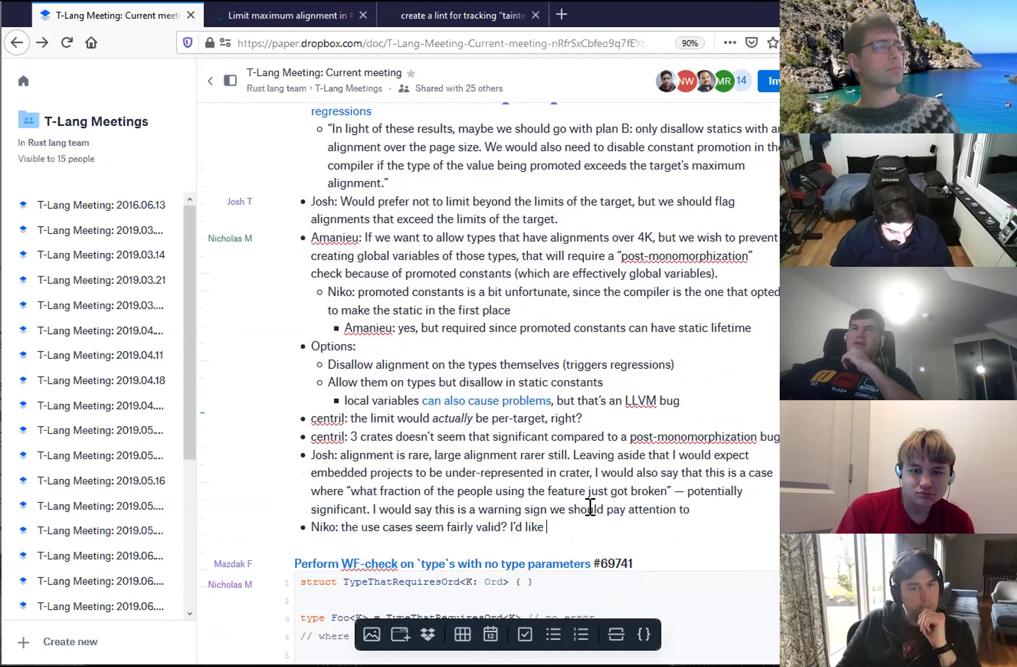
{"action": "type", "text": " I'd like to have another way to address them"}
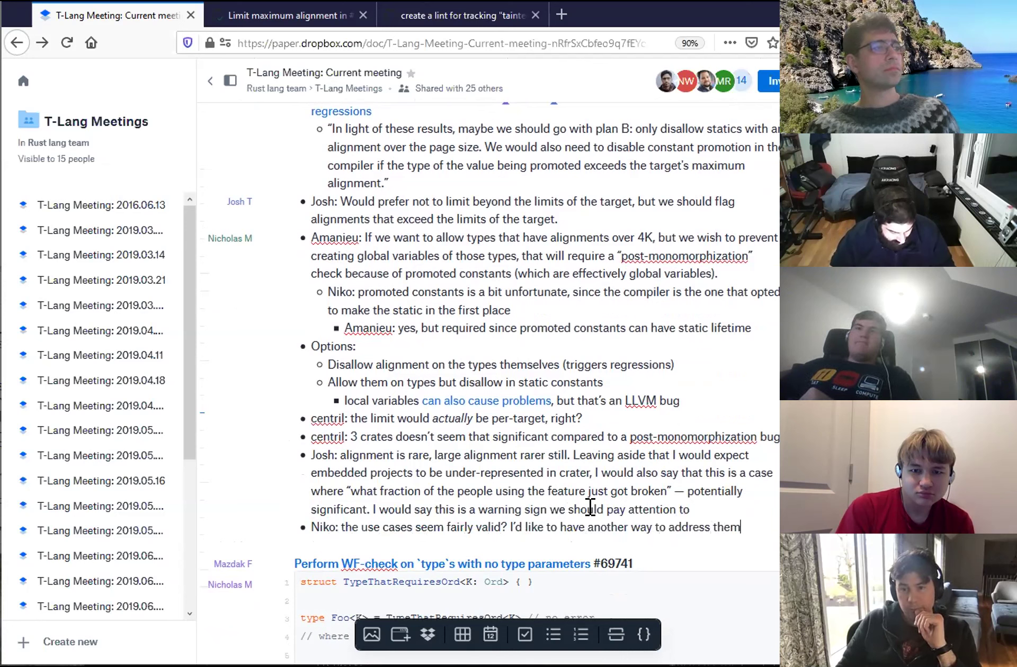
- Add a sub-bullet with the speaker's name: "Since the global allocation API is stable, there is now another option. A lot of this code was written before that."
{"action": "key", "text": "Return"}
{"action": "key", "text": "Tab"}
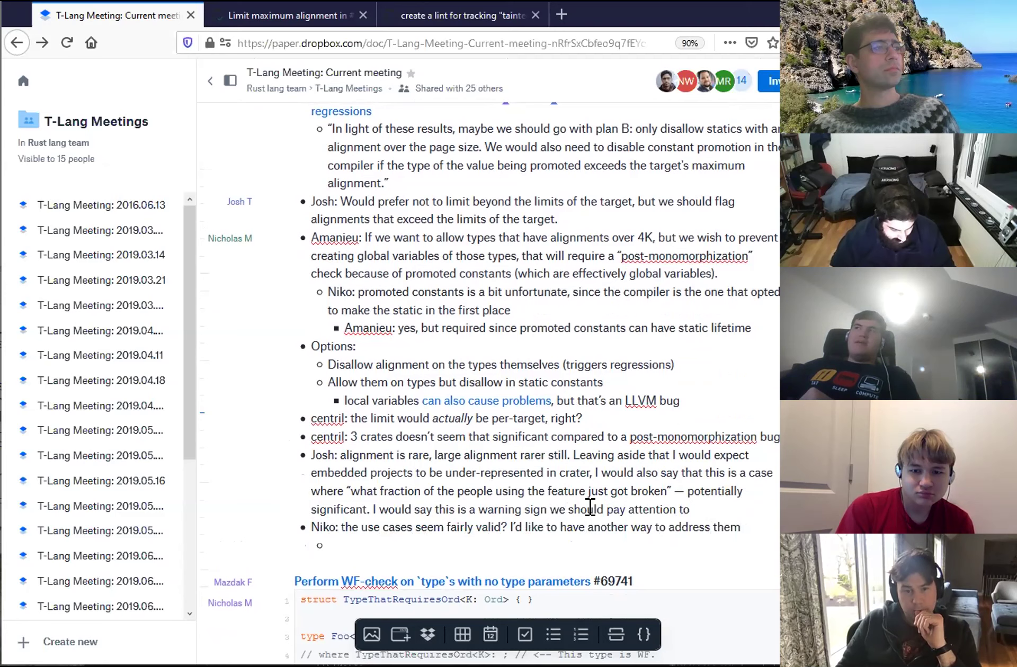
{"action": "type", "text": "Amanieu: Sinv"}
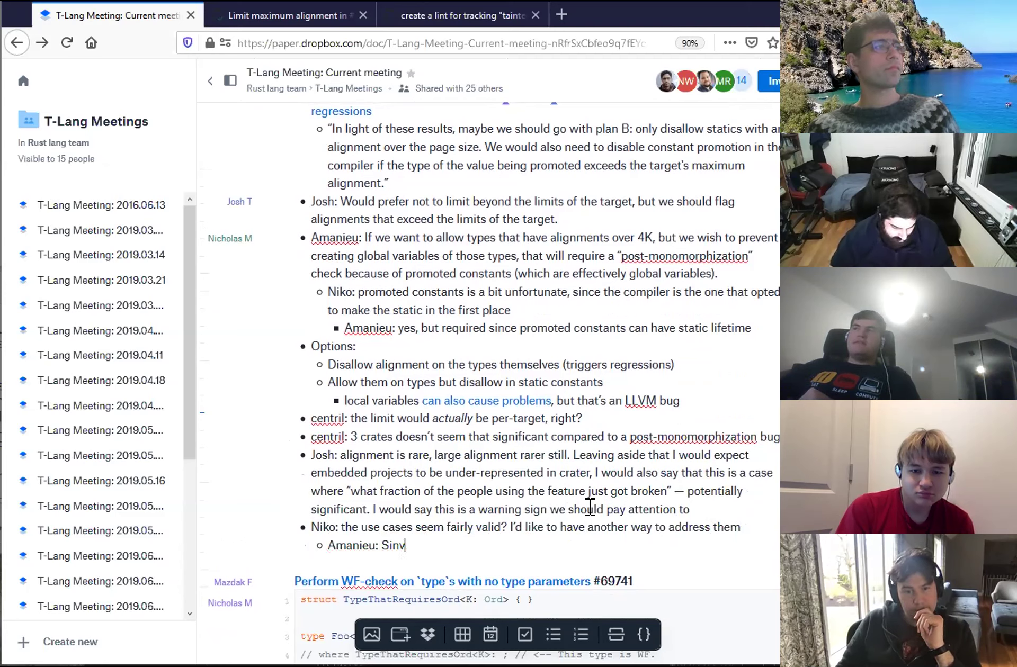
{"action": "type", "text": "e  the global allocation A"}
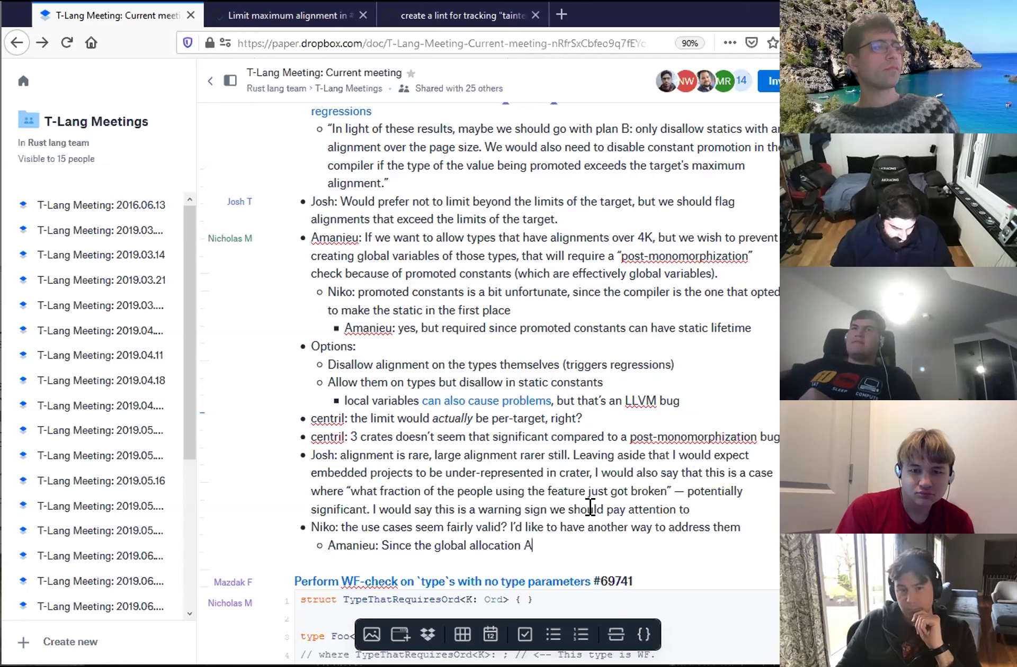
{"action": "type", "text": "PI is stable, there is now another option f"}
{"action": "key", "text": "BackSpace"}
{"action": "type", "text": ". A lot of this code was written before that."}
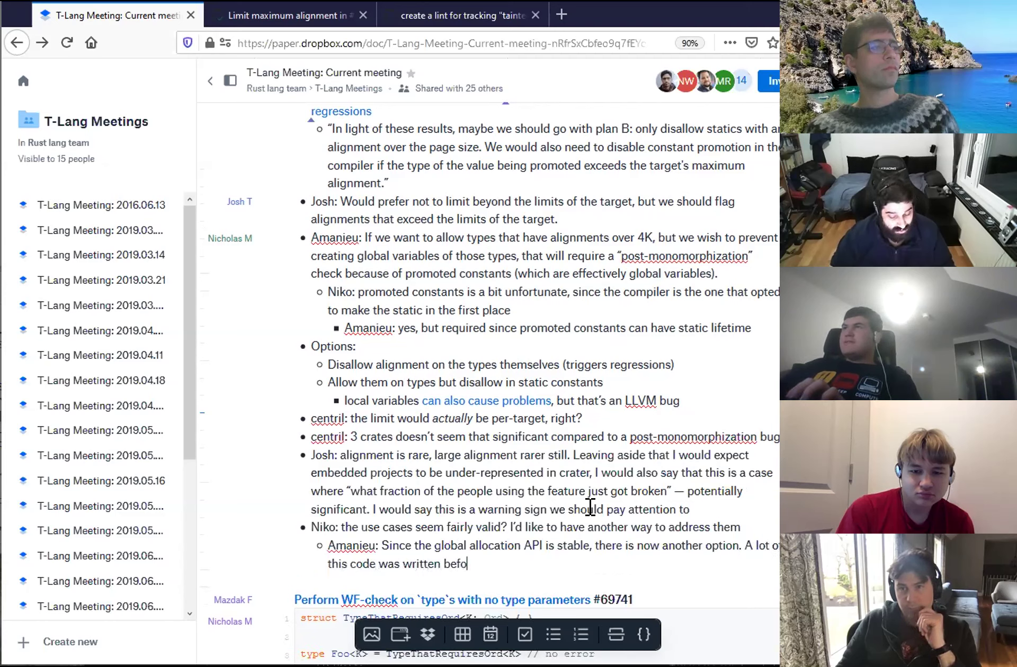
- Add a top-level bullet with the speaker's name and "For the embedded targets, is there something specific about statics.."
{"action": "key", "text": "Return"}
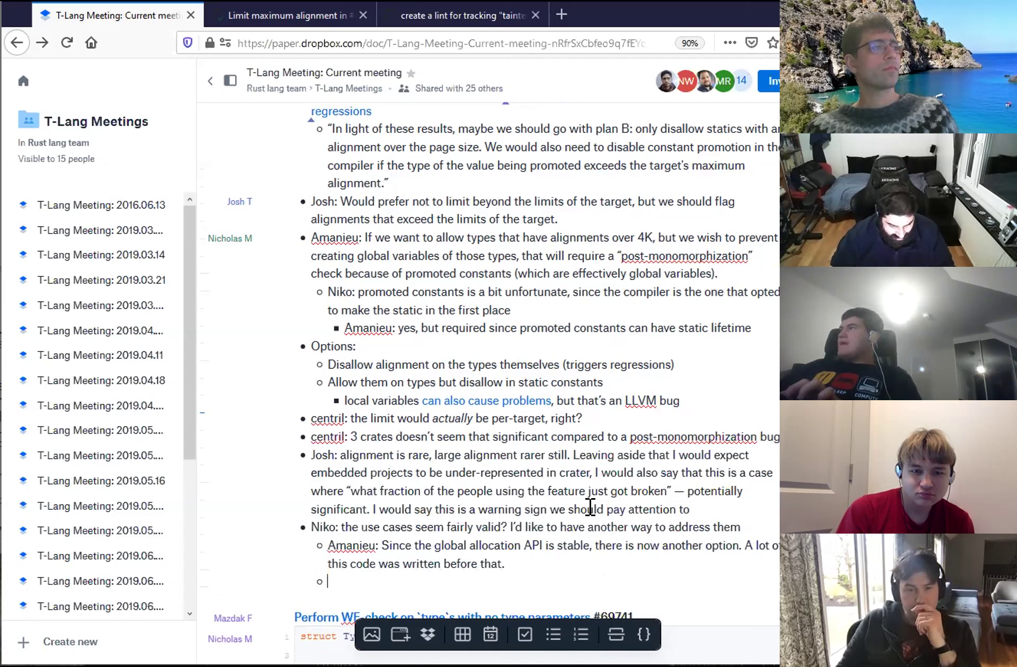
{"action": "key", "text": "shift+Tab"}
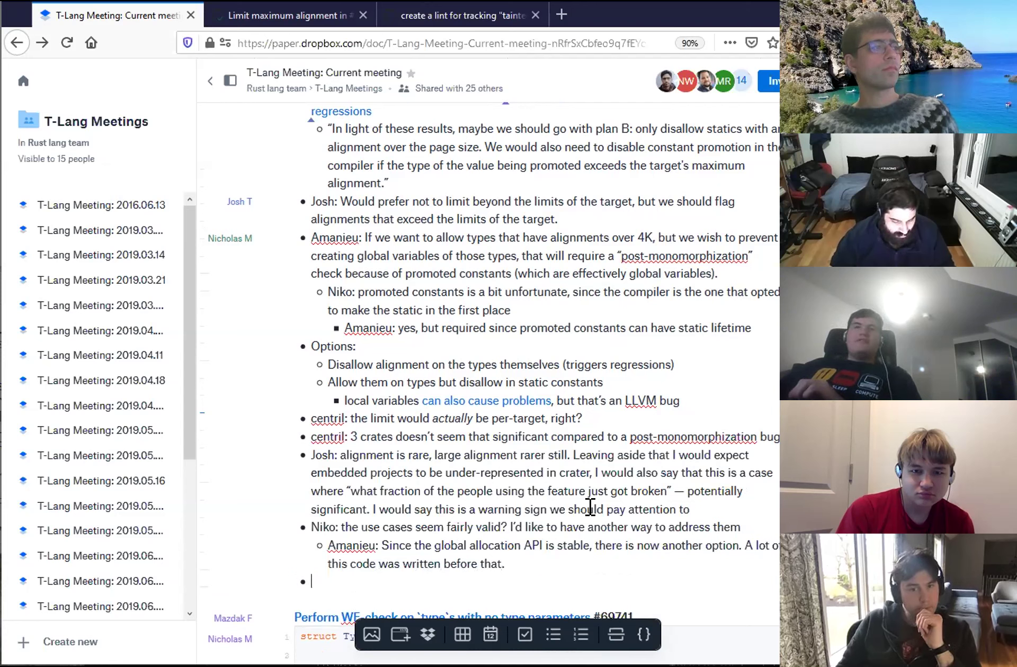
{"action": "type", "text": "Centril: For the embedded targets,"}
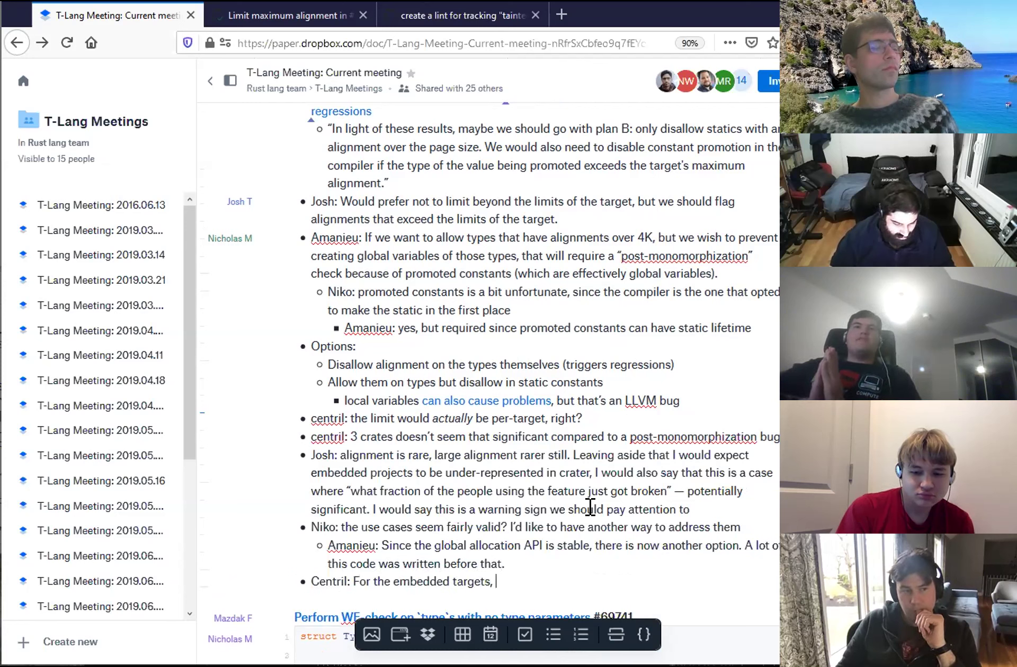
{"action": "type", "text": " is there something spec"}
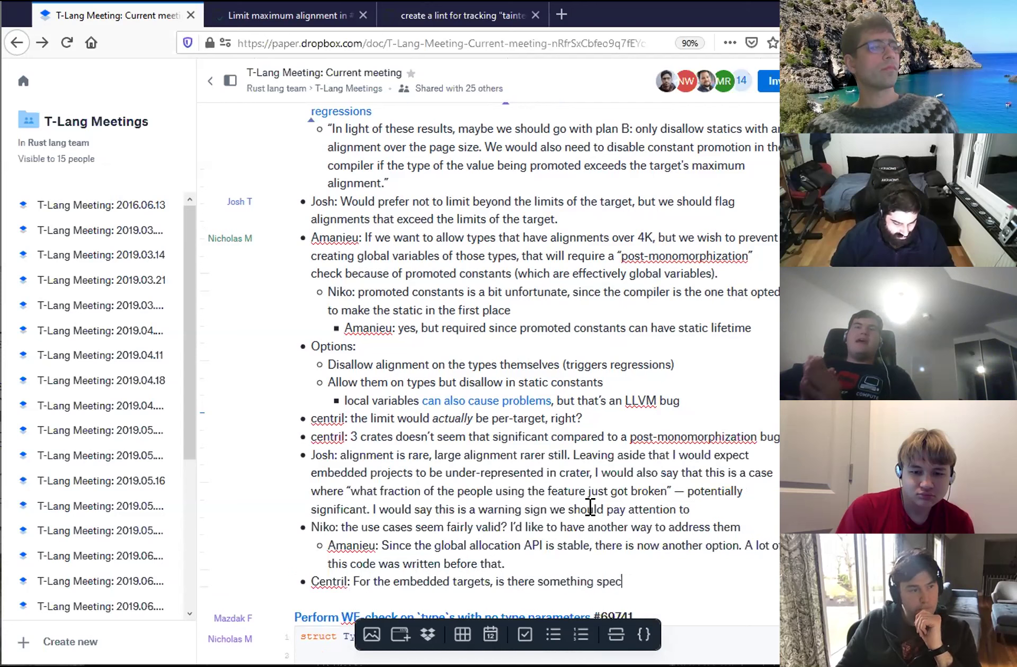
{"action": "type", "text": "ific about st"}
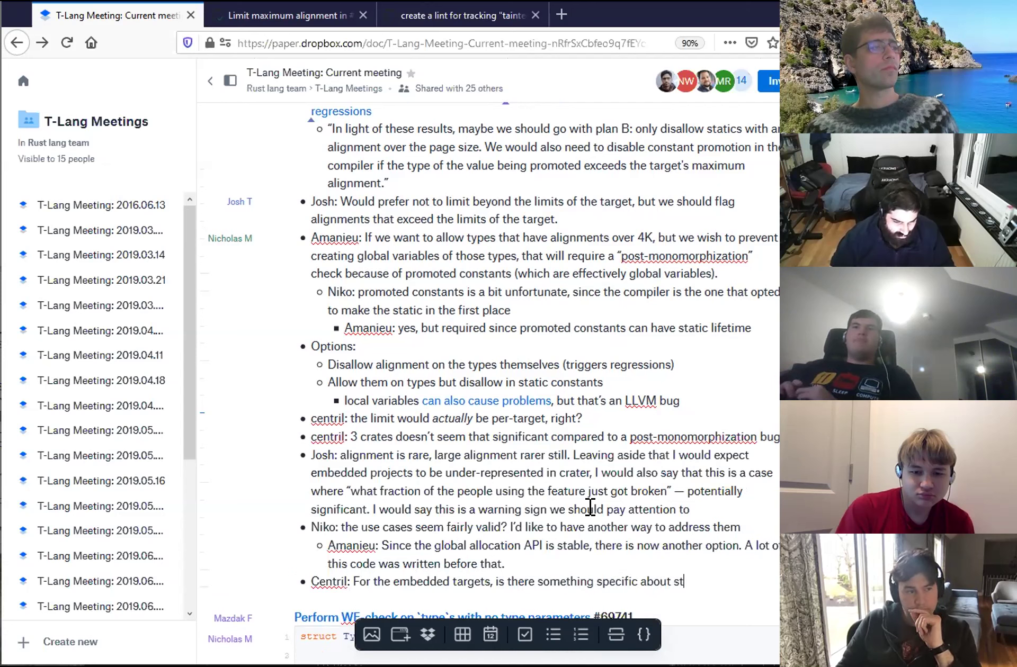
{"action": "type", "text": "atics.."}
- Nest a reply with the speaker's name and "Embedded targets don’t have a problem because they’re using static linking and not dynamic linking."
{"action": "key", "text": "Return"}
{"action": "key", "text": "Tab"}
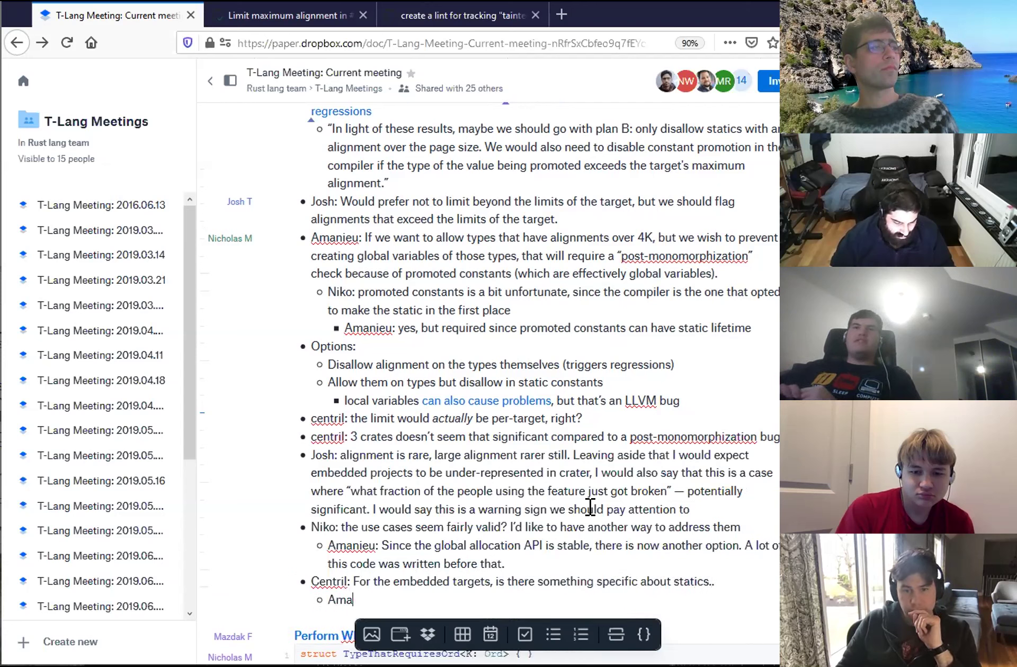
{"action": "type", "text": "Amanieu: Embedded targets don't have a problem because they're using static link"}
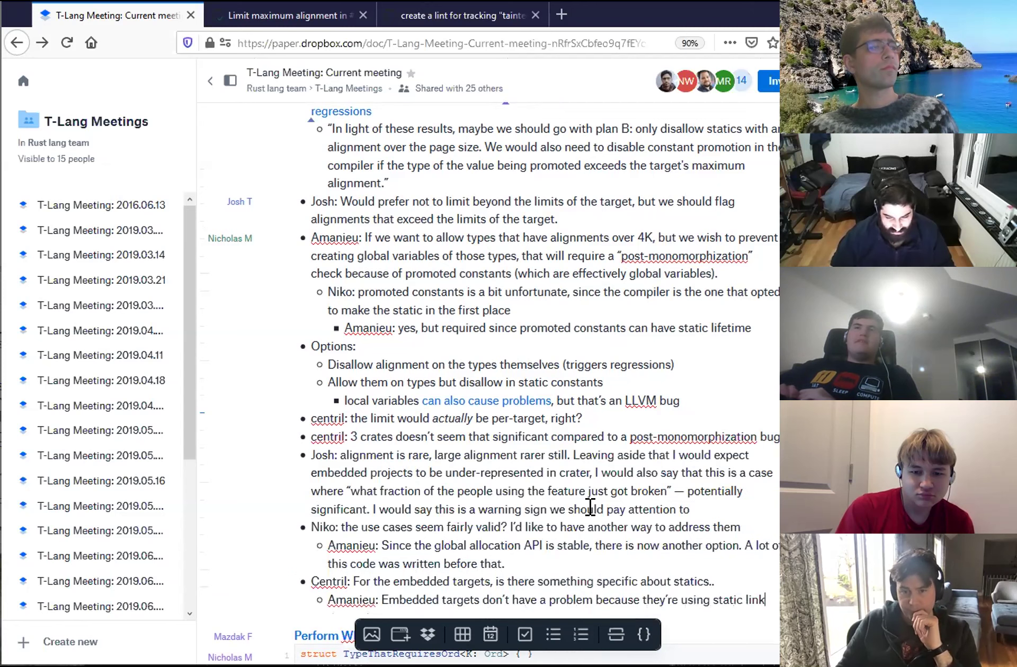
{"action": "type", "text": "ing and not dynamic linking."}
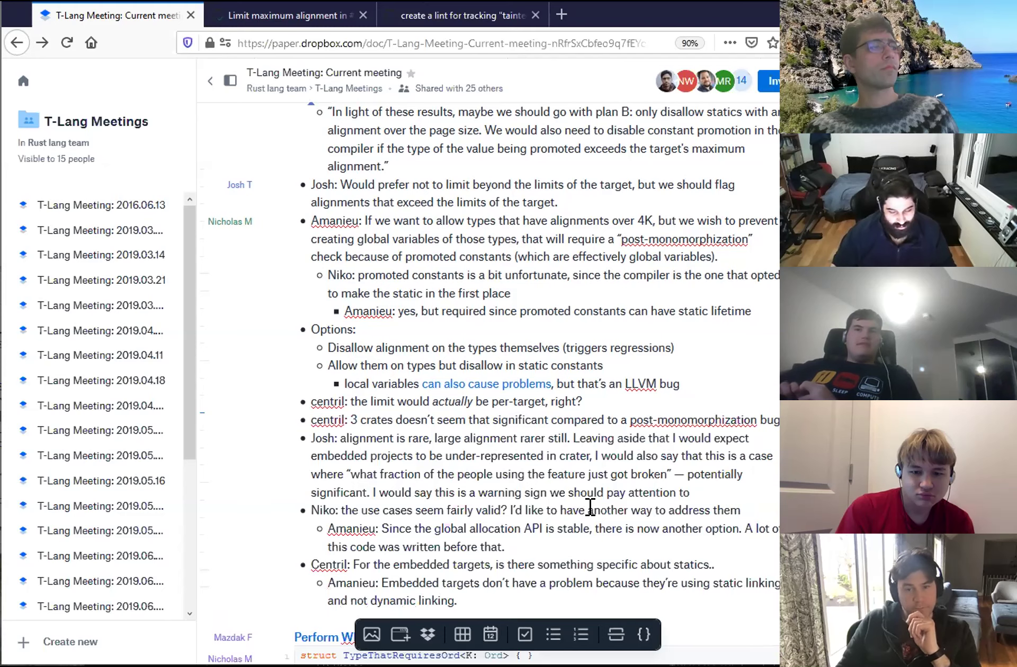
- Nest a third-level bullet with the speaker's name and "So they could raise the alignment as high as they want on those targets."
{"action": "key", "text": "Return"}
{"action": "key", "text": "Tab"}
{"action": "type", "text": "Centril:"}
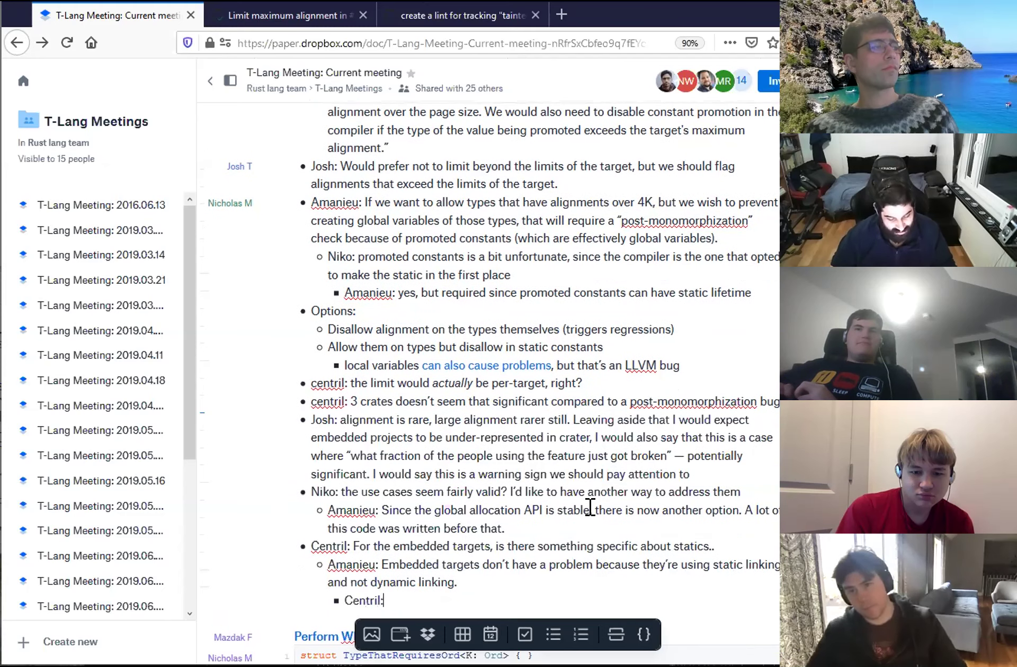
{"action": "type", "text": " So they could raise t"}
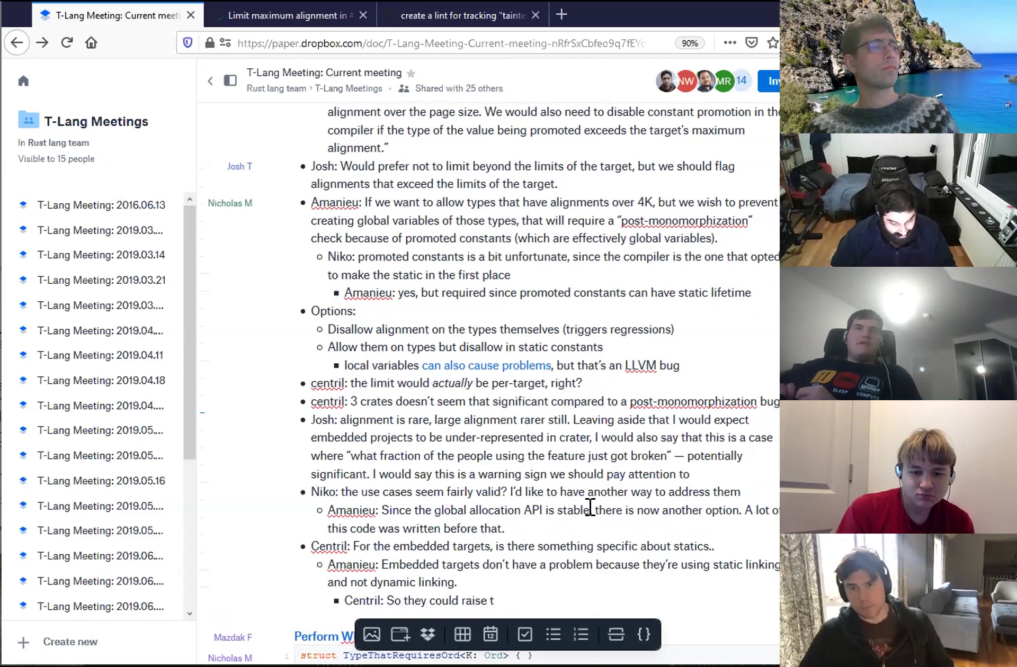
{"action": "type", "text": "he alignment as "}
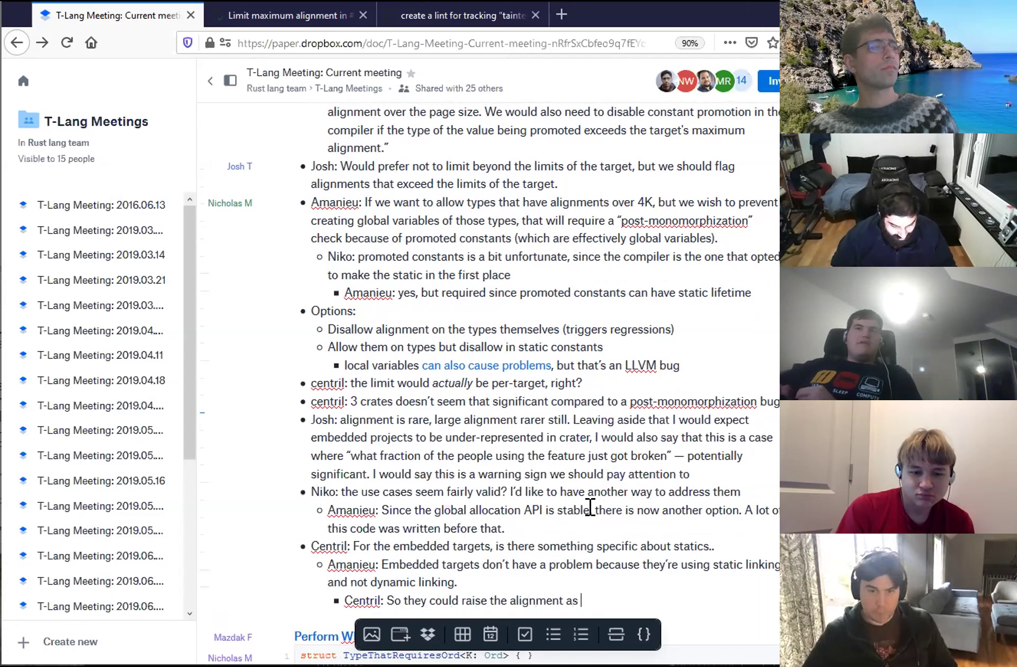
{"action": "type", "text": "high as they want on those targets."}
- Add a bullet at the same level with the speaker's name and "Right.", and start an empty bullet one level up
{"action": "key", "text": "Return"}
{"action": "type", "text": "Amanieu: Right."}
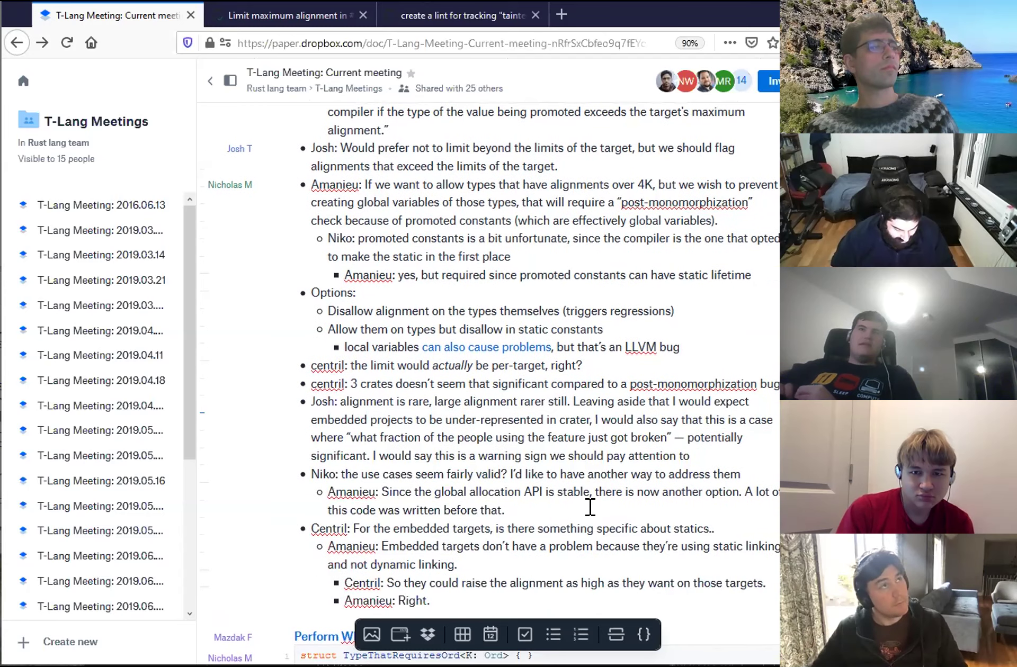
{"action": "key", "text": "Return"}
{"action": "key", "text": "shift+Tab"}
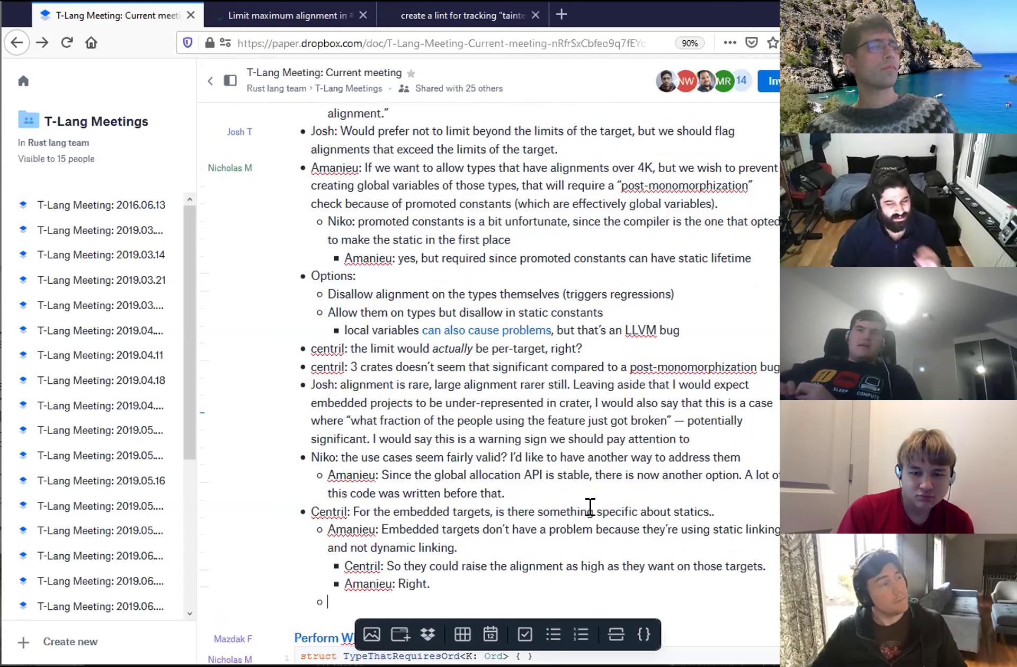
- Add a top-level bullet with the speaker's name and "The problem is PIC and operating system loaders that don’t respect alignment constraints"
{"action": "key", "text": "shift+Tab"}
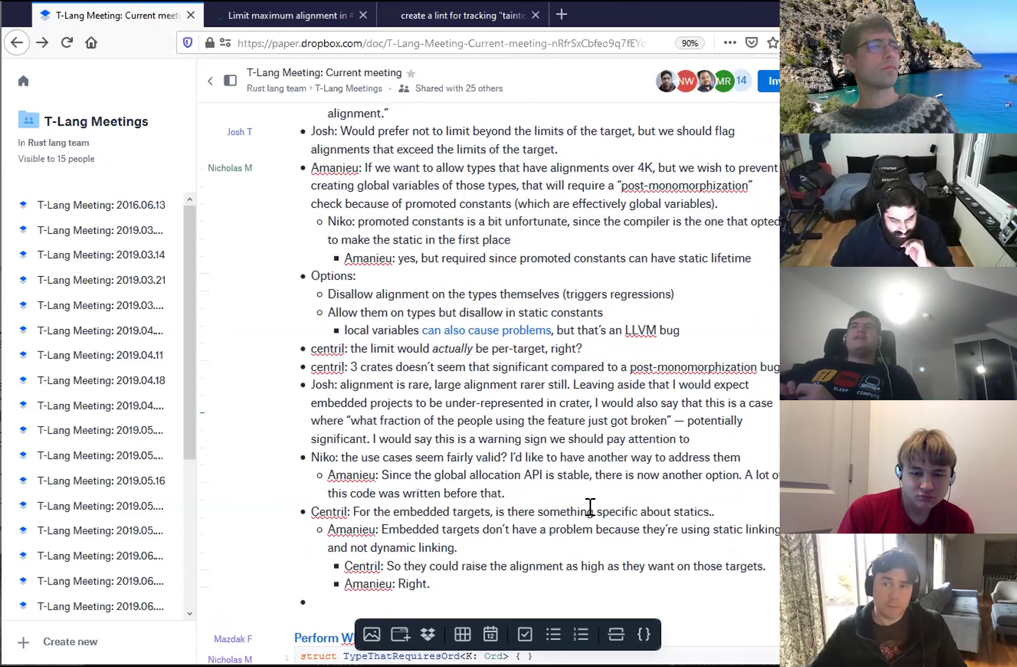
{"action": "scroll", "coordinate": [589, 507], "scroll_direction": "down", "scroll_amount": 3}
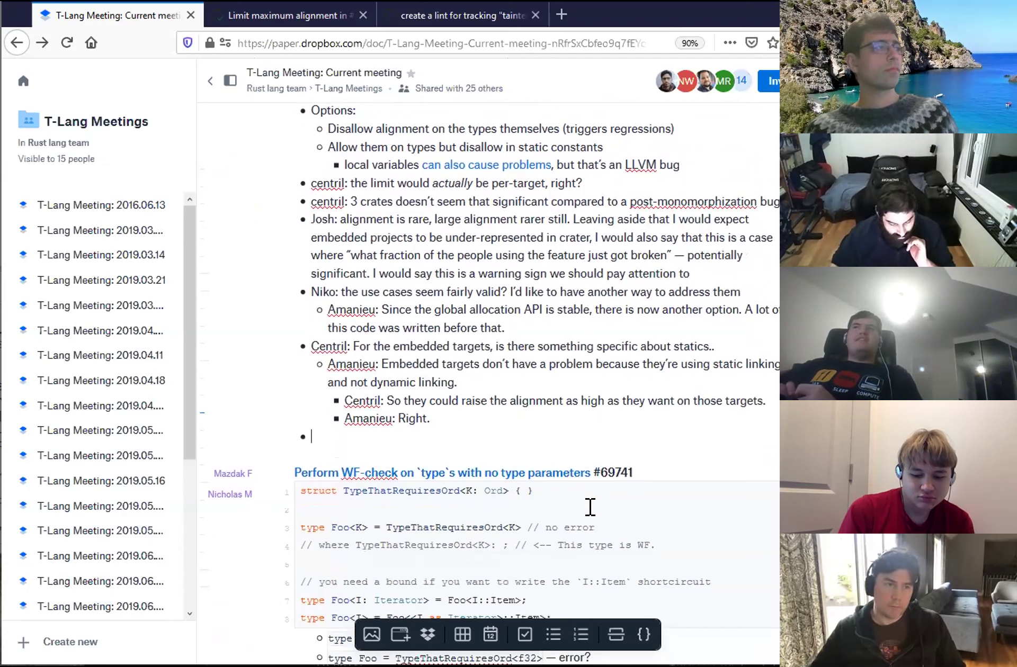
{"action": "type", "text": "anieu"}
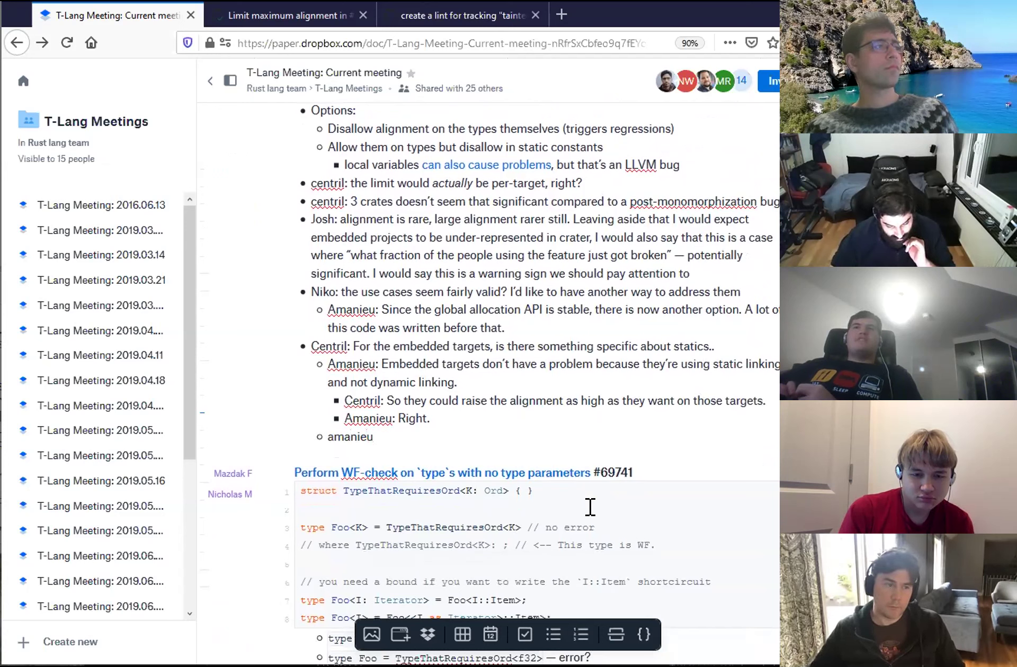
{"action": "key", "text": "ctrl+BackSpace"}
{"action": "type", "text": "Amanieu: The problem"}
{"action": "key", "text": "shift+Tab"}
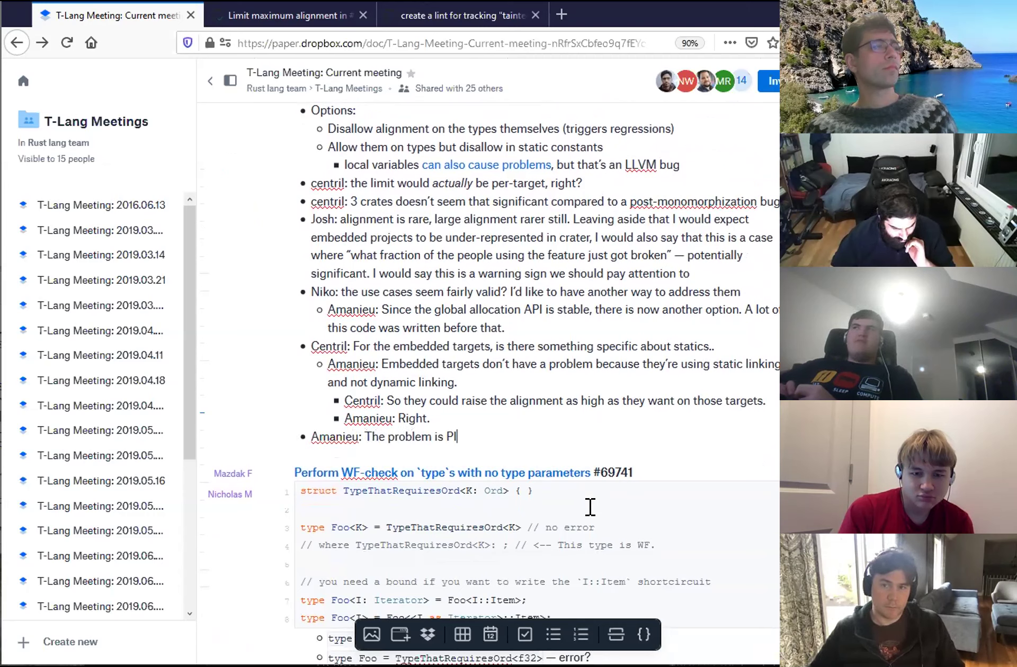
{"action": "type", "text": "is PIC and operating"}
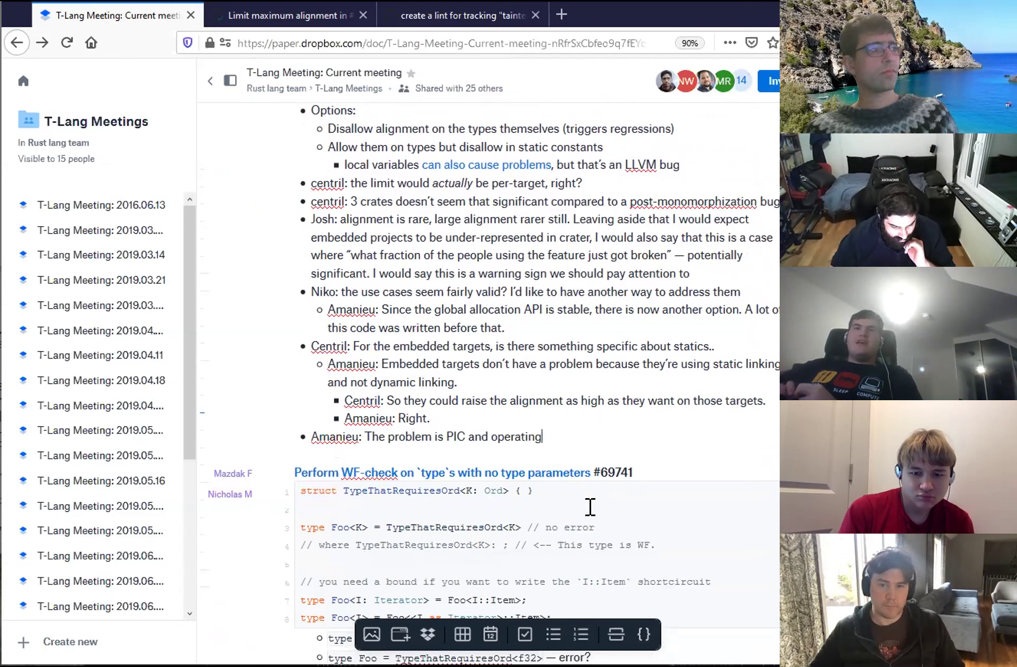
{"action": "type", "text": " system loaders that"}
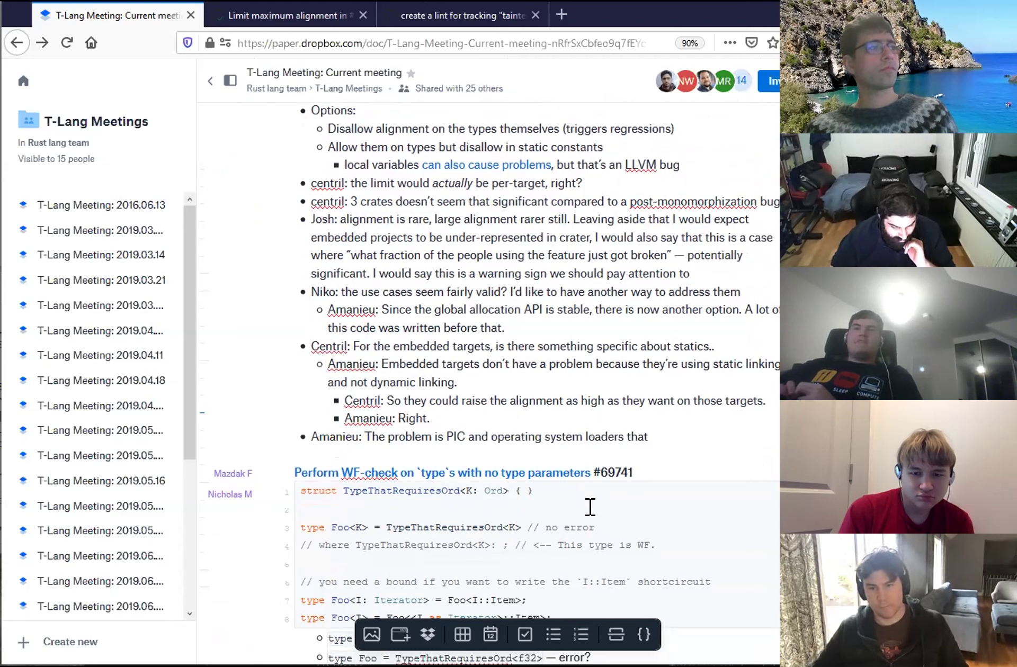
{"action": "type", "text": " don't respect alignm"}
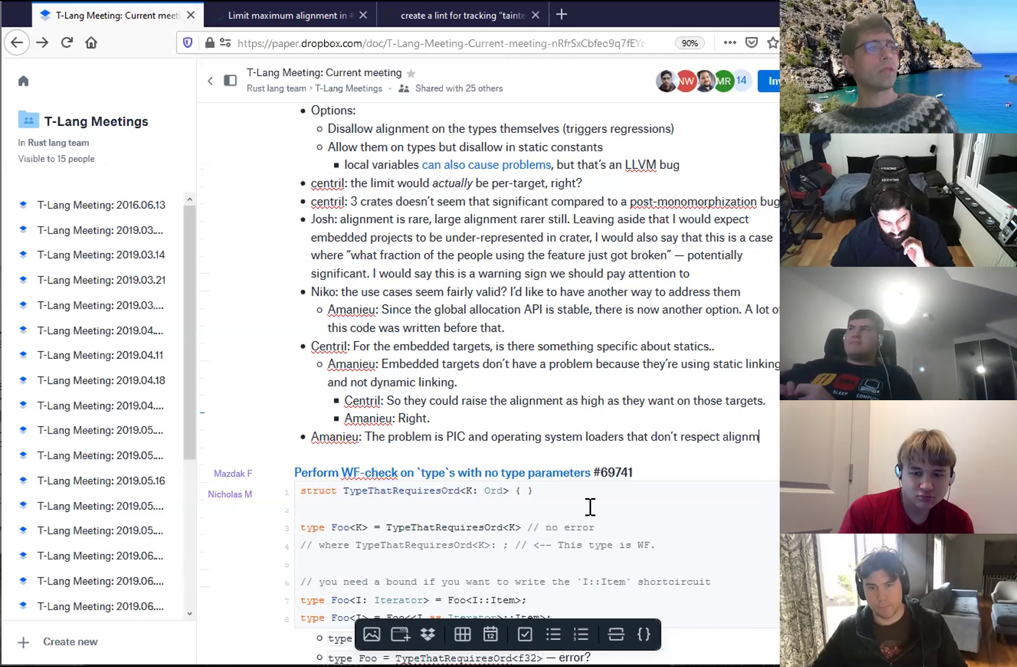
{"action": "type", "text": "ent constraints"}
{"action": "key", "text": "ctrl+Tab"}
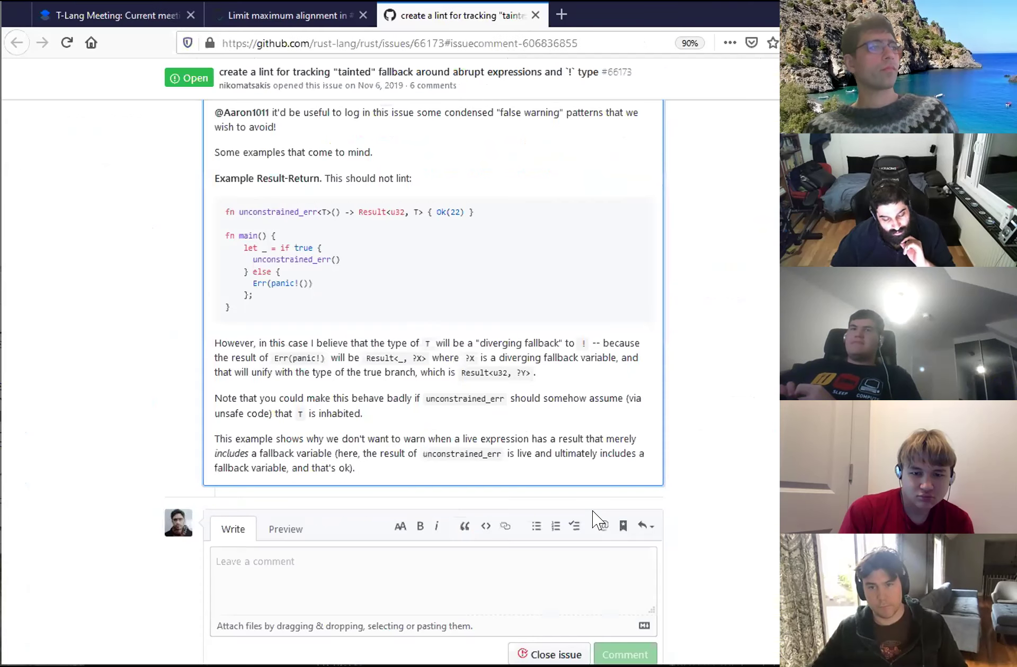
{"action": "key", "text": "super+Down"}
{"action": "key", "text": "super+Up"}
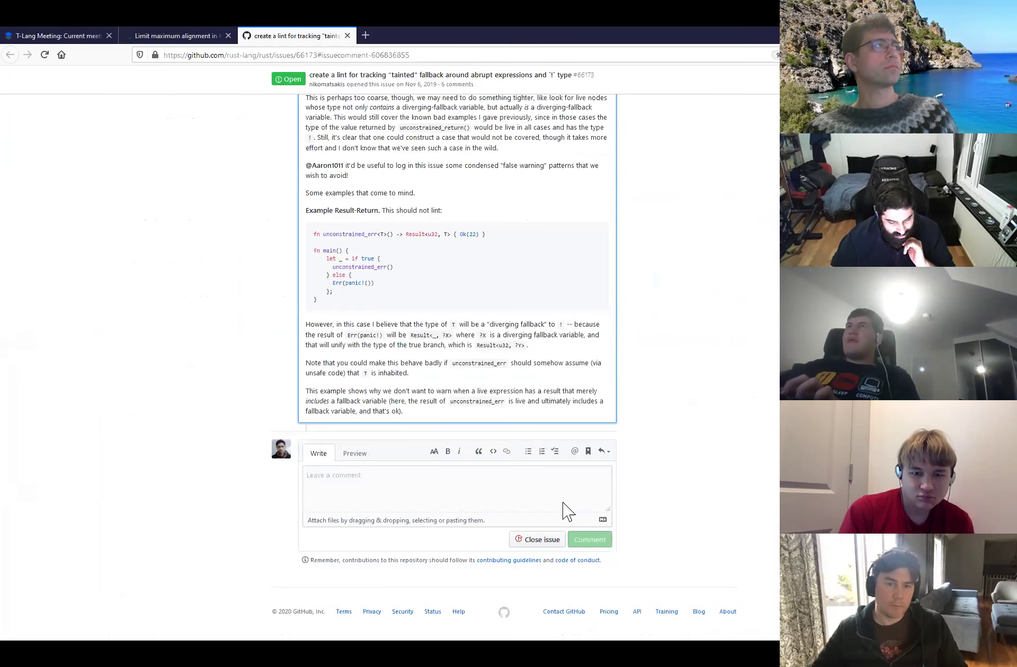
{"action": "left_click", "coordinate": [72, 36]}
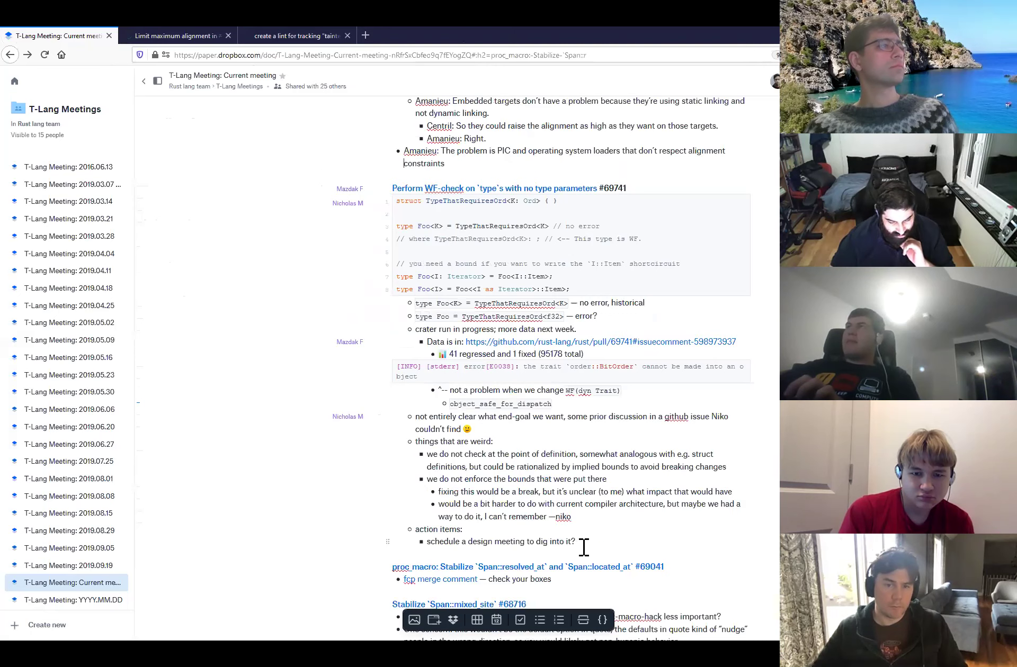
- Nest a reply with the speaker's name and "so there doesn’t seem to be a problem with the embedded use cases"
{"action": "scroll", "coordinate": [583, 547], "scroll_direction": "down", "scroll_amount": 2}
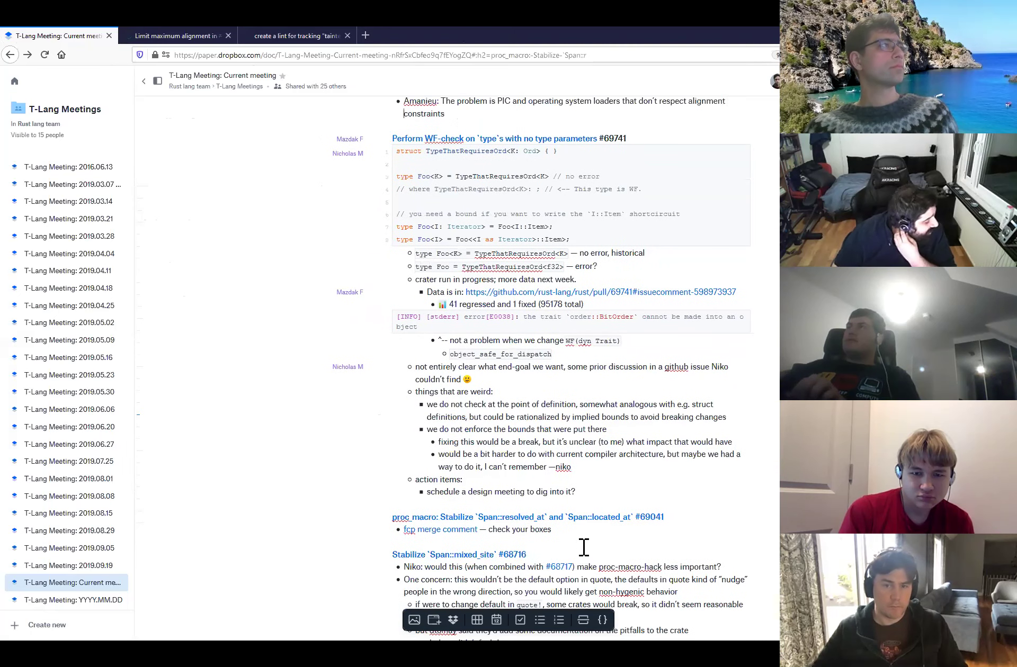
{"action": "scroll", "coordinate": [584, 547], "scroll_direction": "up", "scroll_amount": 10}
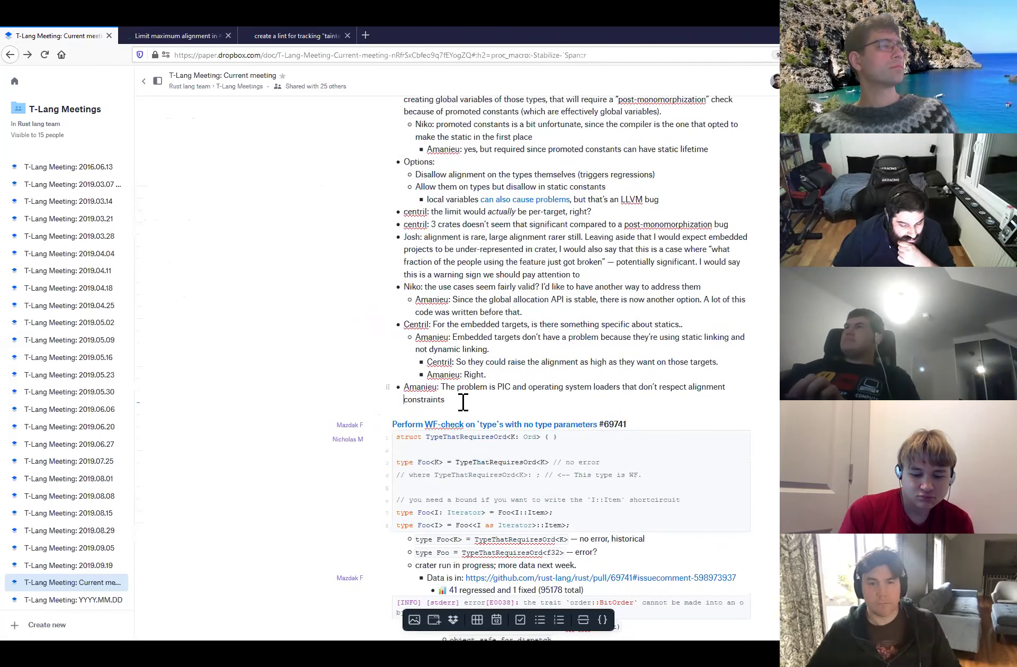
{"action": "left_click", "coordinate": [463, 402]}
{"action": "key", "text": "Return"}
{"action": "key", "text": "Tab"}
{"action": "type", "text": "Centril: "}
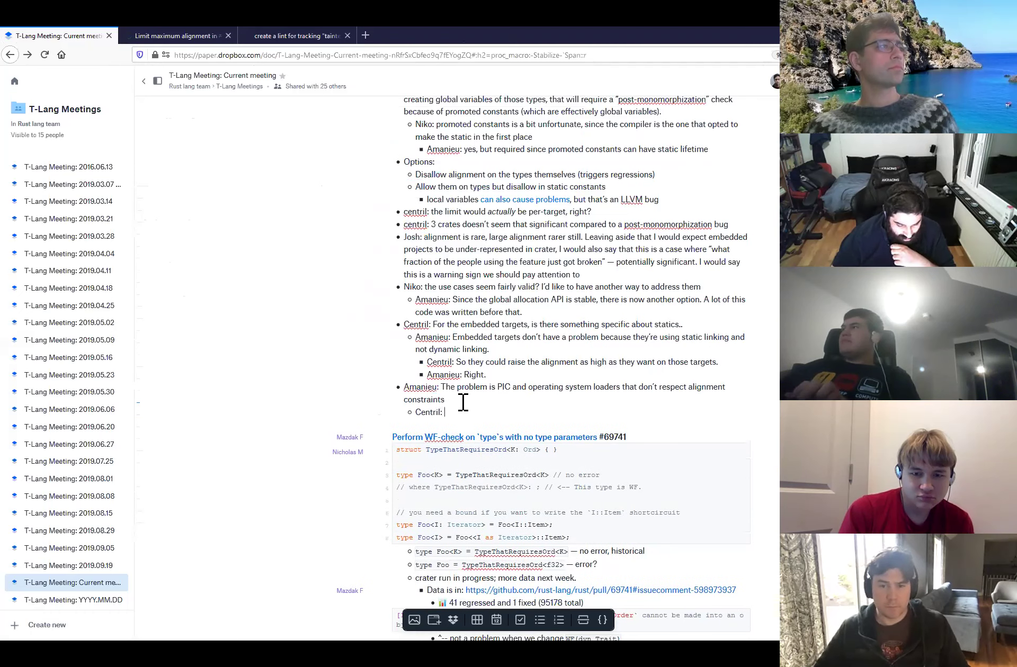
{"action": "type", "text": "so there doesn't seem to be a prob"}
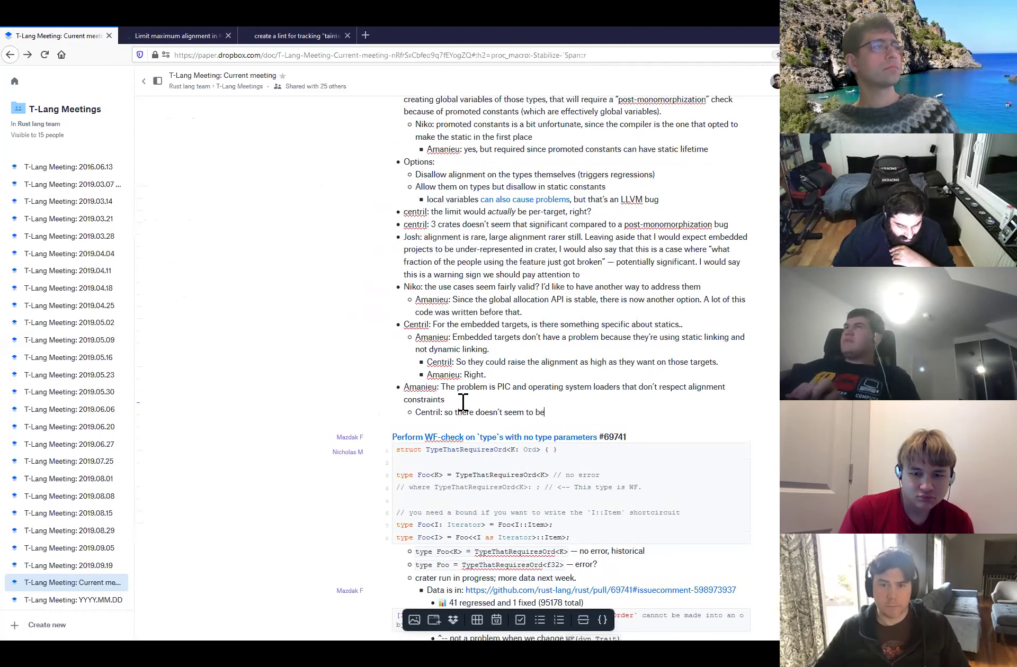
{"action": "type", "text": "lem with the"}
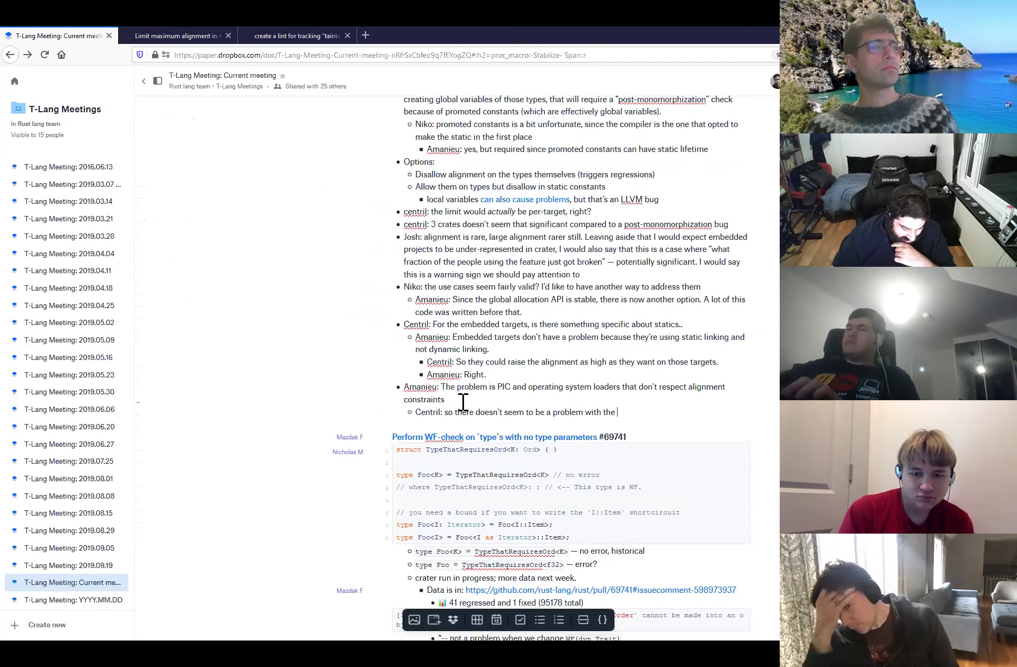
{"action": "type", "text": " embedded use cases"}
- Add a top-level bullet with the speaker's name and "middle ground might be a warning period and encouraging folks to migrate to newer APIs?"
{"action": "key", "text": "Return"}
{"action": "key", "text": "shift+Tab"}
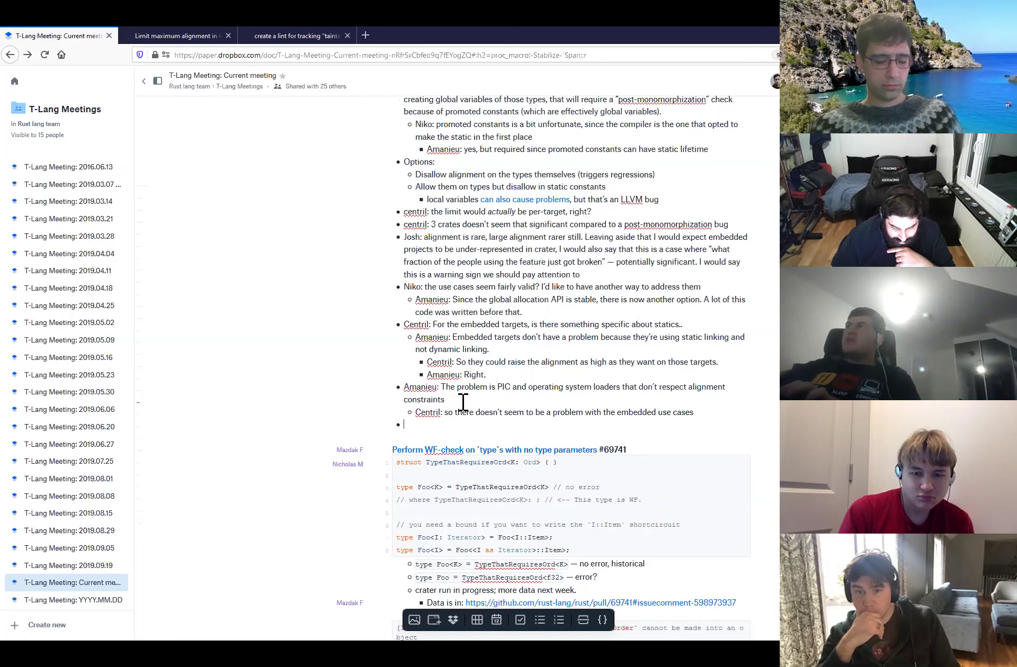
{"action": "type", "text": "Niko: middle ground might be a warning period "}
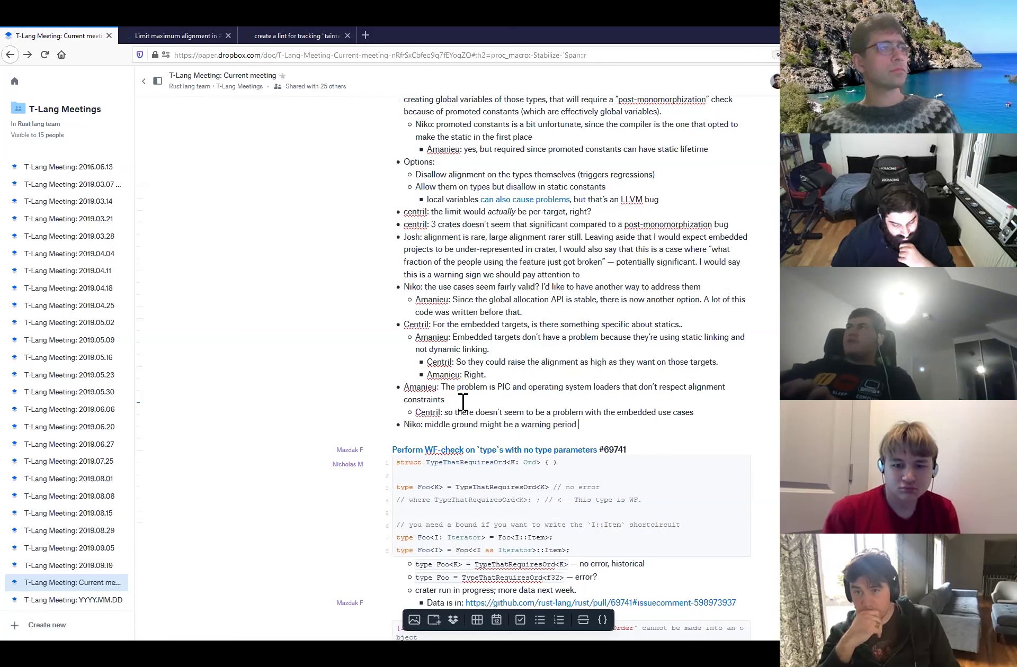
{"action": "type", "text": "and encouraging folks to mi"}
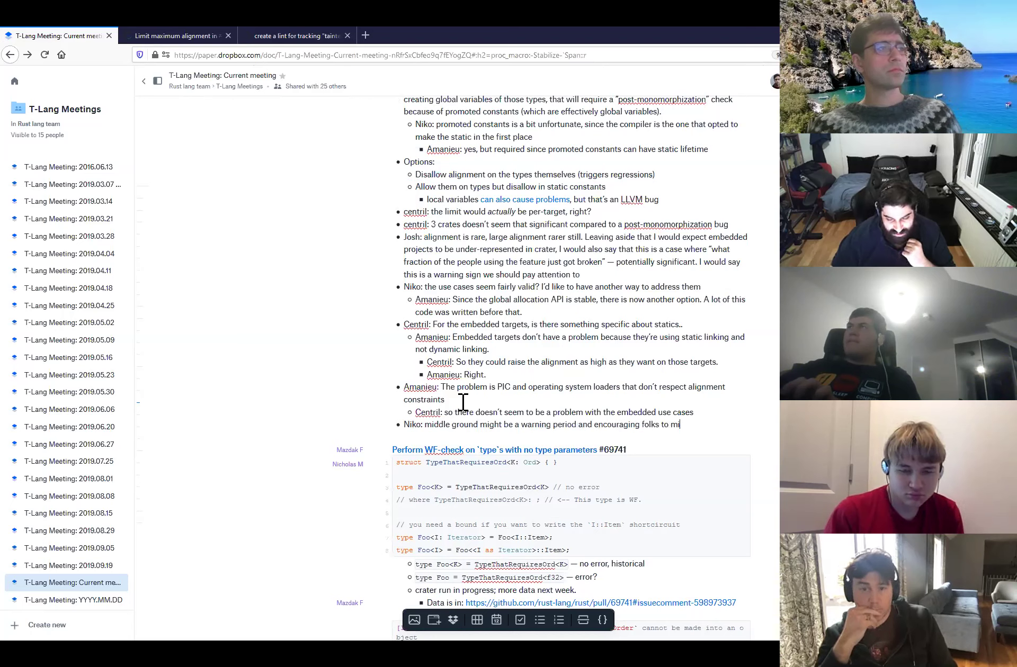
{"action": "type", "text": "grate to newer APIs?"}
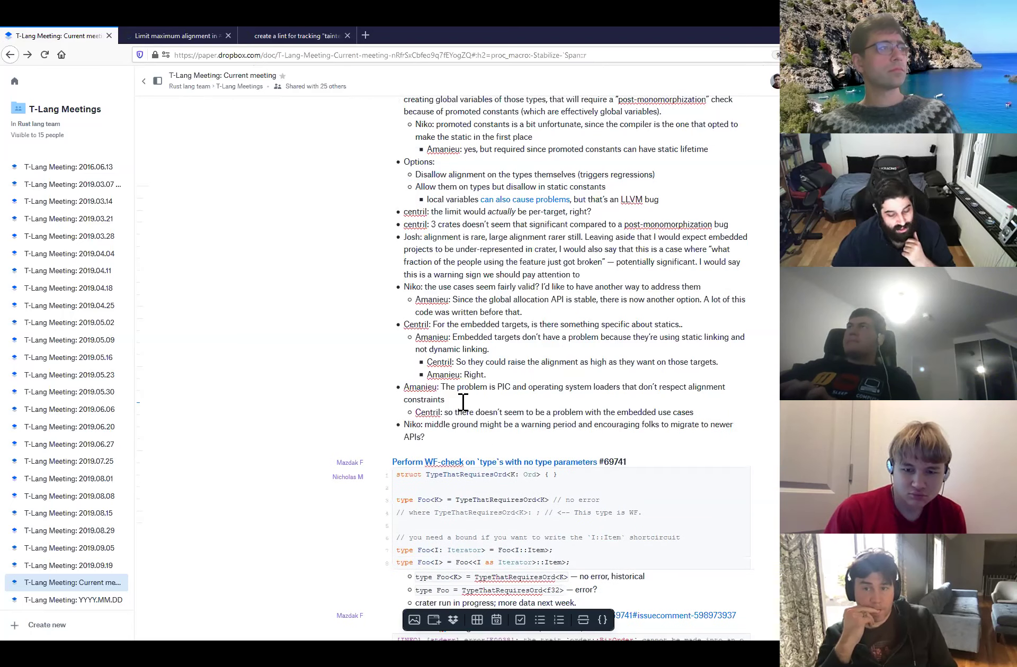
- Nest a reply with the speaker's name and "the crates are fairly recent and were last updated “months ago”"
{"action": "key", "text": "Return"}
{"action": "key", "text": "Tab"}
{"action": "type", "text": "Amanieu: the crates "}
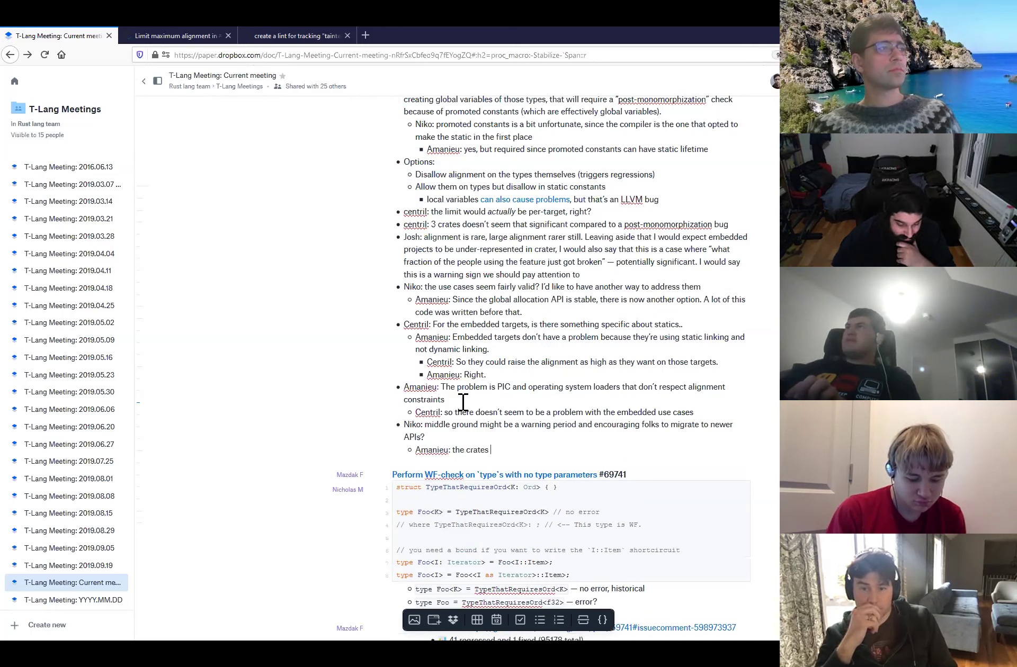
{"action": "type", "text": "are fairly recent and we"}
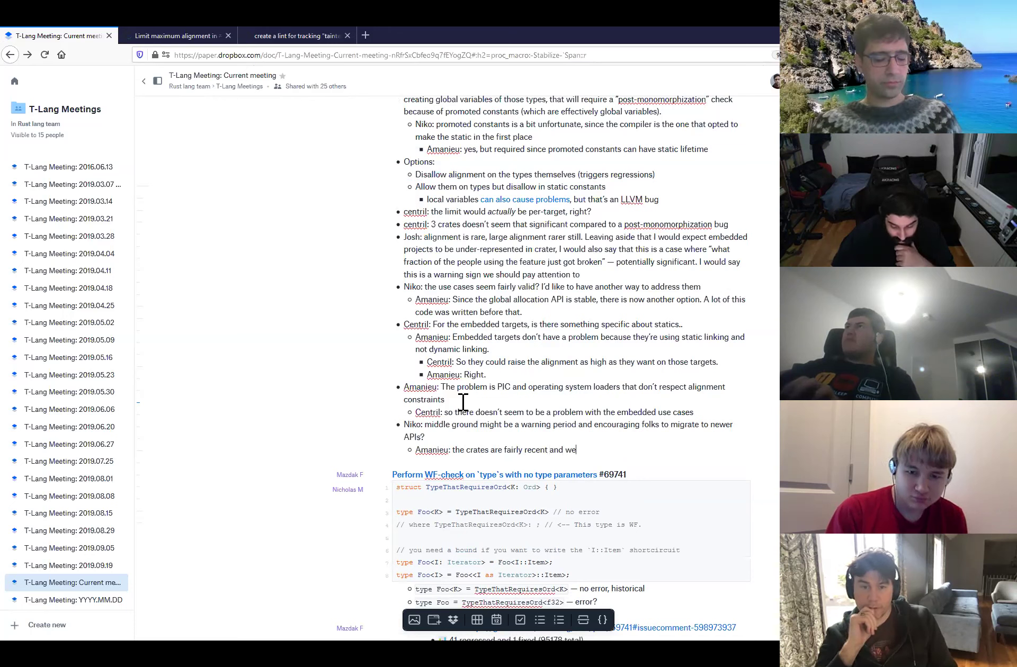
{"action": "type", "text": "re lsat update"}
{"action": "key", "text": "BackSpace"}
{"action": "key", "text": "BackSpace"}
{"action": "key", "text": "BackSpace"}
{"action": "key", "text": "BackSpace"}
{"action": "key", "text": "BackSpace"}
{"action": "key", "text": "BackSpace"}
{"action": "key", "text": "BackSpace"}
{"action": "key", "text": "BackSpace"}
{"action": "key", "text": "BackSpace"}
{"action": "key", "text": "BackSpace"}
{"action": "key", "text": "BackSpace"}
{"action": "type", "text": "last "}
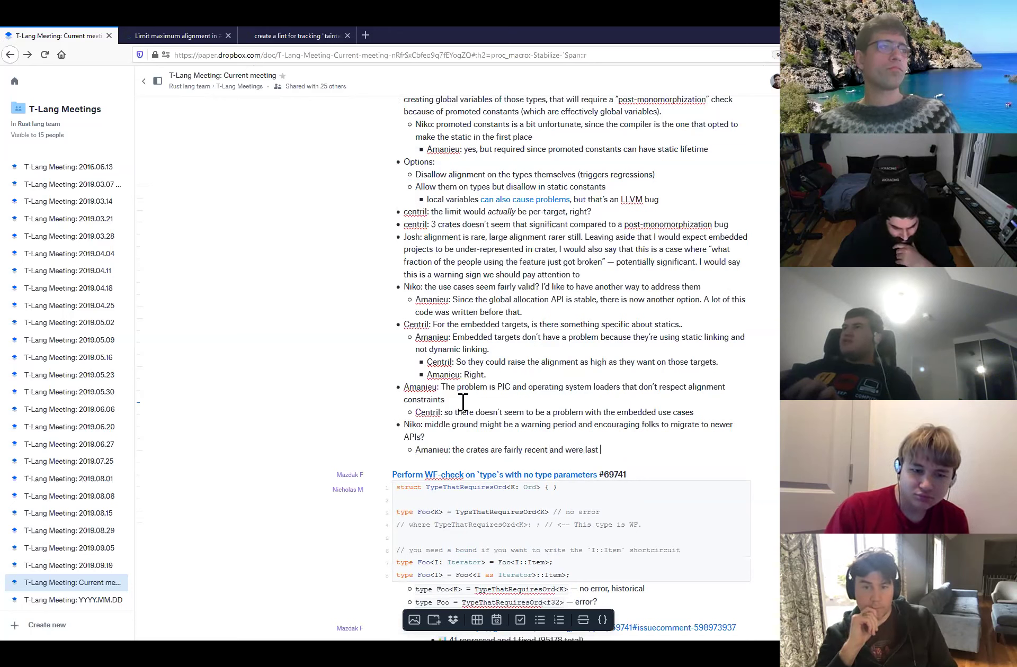
{"action": "type", "text": "updated 9-10 month"}
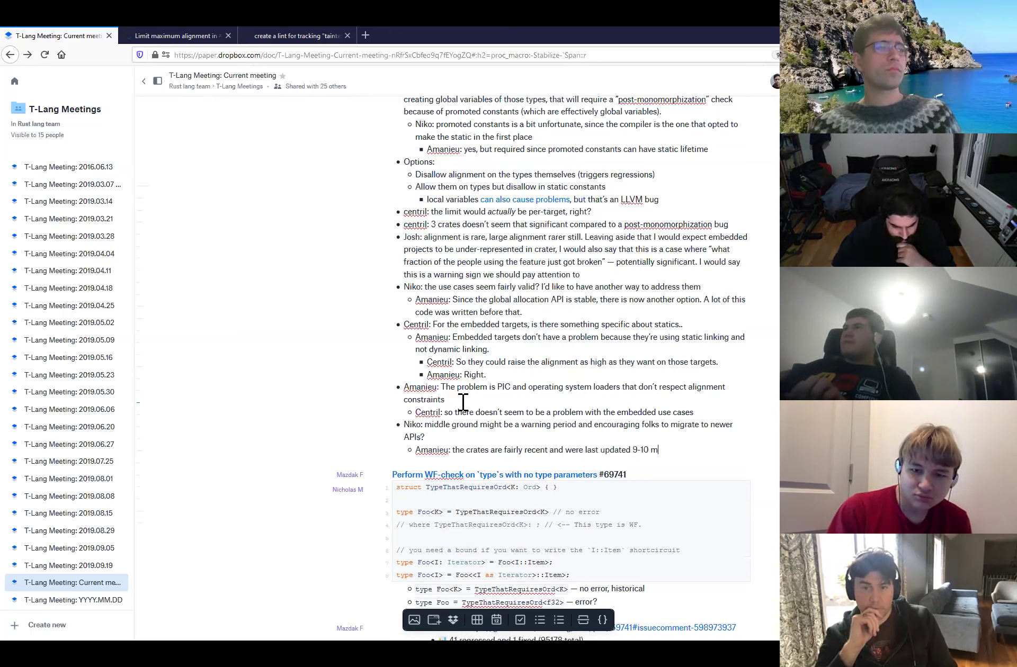
{"action": "key", "text": "BackSpace"}
{"action": "key", "text": "BackSpace"}
{"action": "key", "text": "BackSpace"}
{"action": "key", "text": "BackSpace"}
{"action": "key", "text": "BackSpace"}
{"action": "key", "text": "BackSpace"}
{"action": "key", "text": "BackSpace"}
{"action": "key", "text": "BackSpace"}
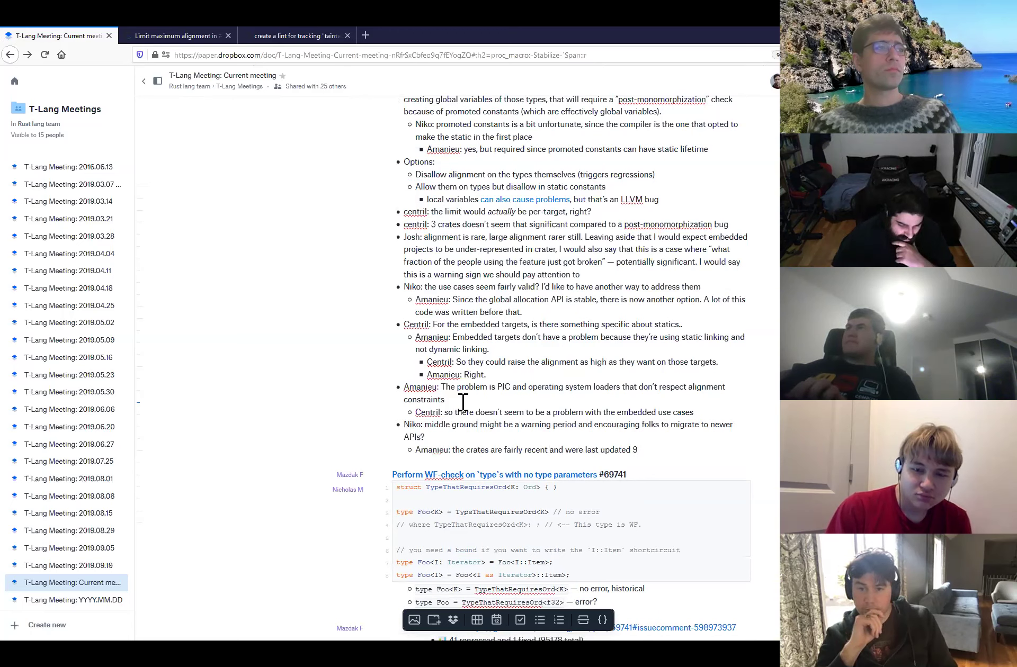
{"action": "type", "text": "ths ago"}
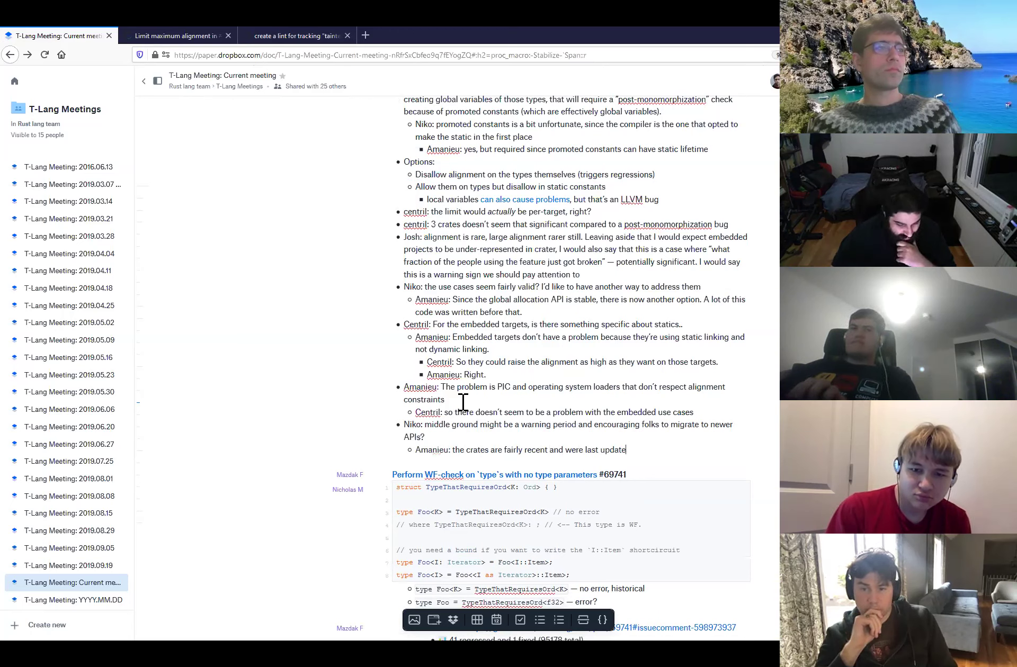
{"action": "type", "text": "\""}
- Add a top-level bullet with the speaker's name and "there might be a 3rd option:"
{"action": "key", "text": "Return"}
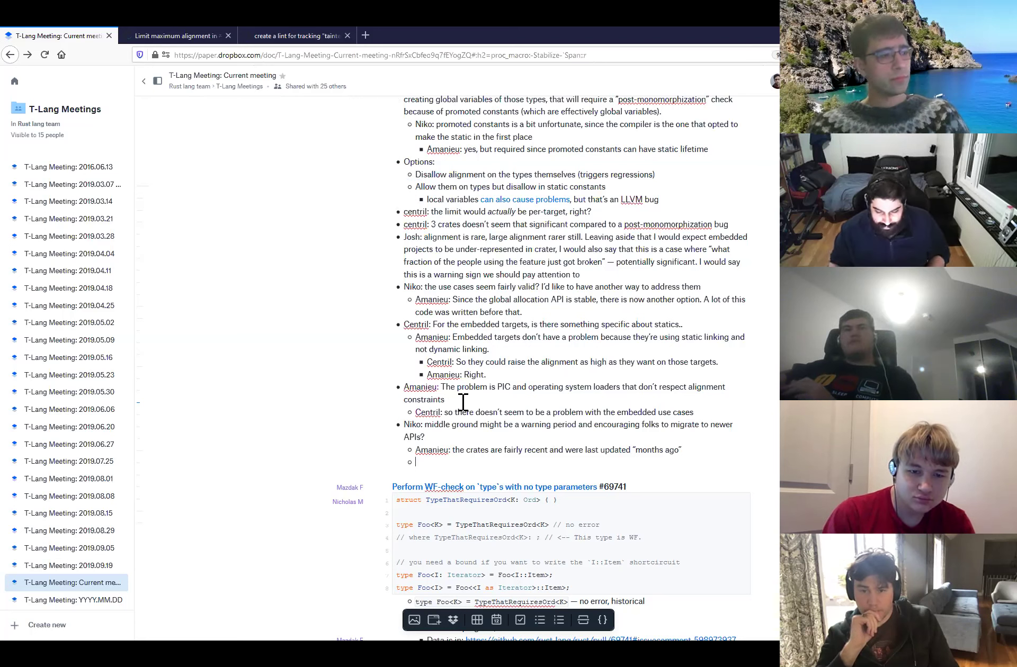
{"action": "key", "text": "shift+Tab"}
{"action": "type", "text": "Amanie"}
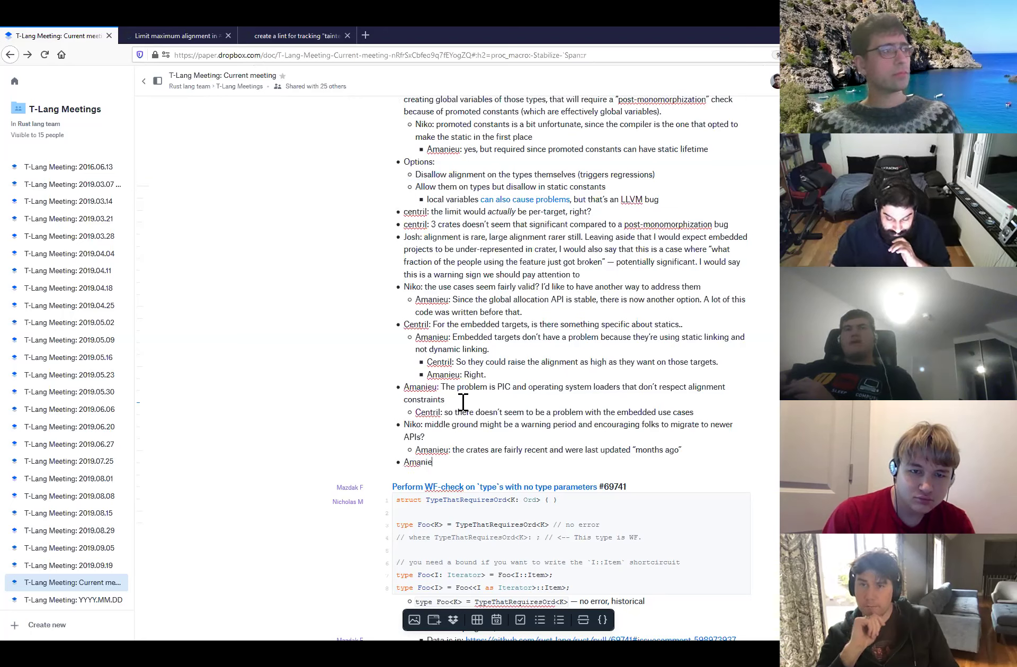
{"action": "type", "text": "u: there might be a 3"}
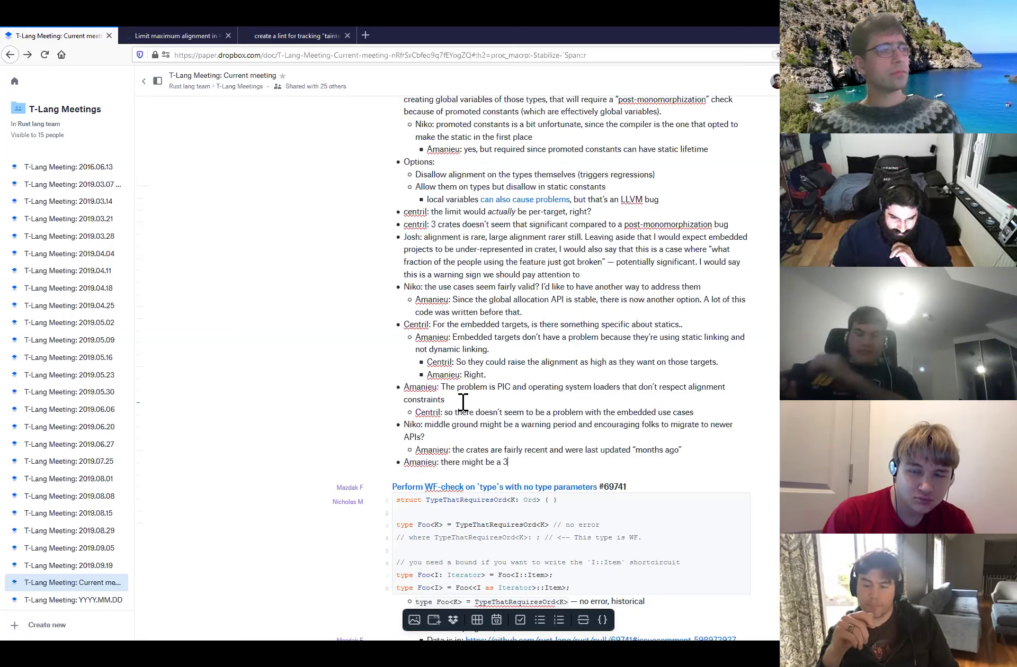
{"action": "type", "text": "rd option:"}
- Nest a bullet reading "Allow you to specify alignment on the types, but don’t allow you to create instances of these types", italicizing "instances"
{"action": "key", "text": "Return"}
{"action": "key", "text": "Tab"}
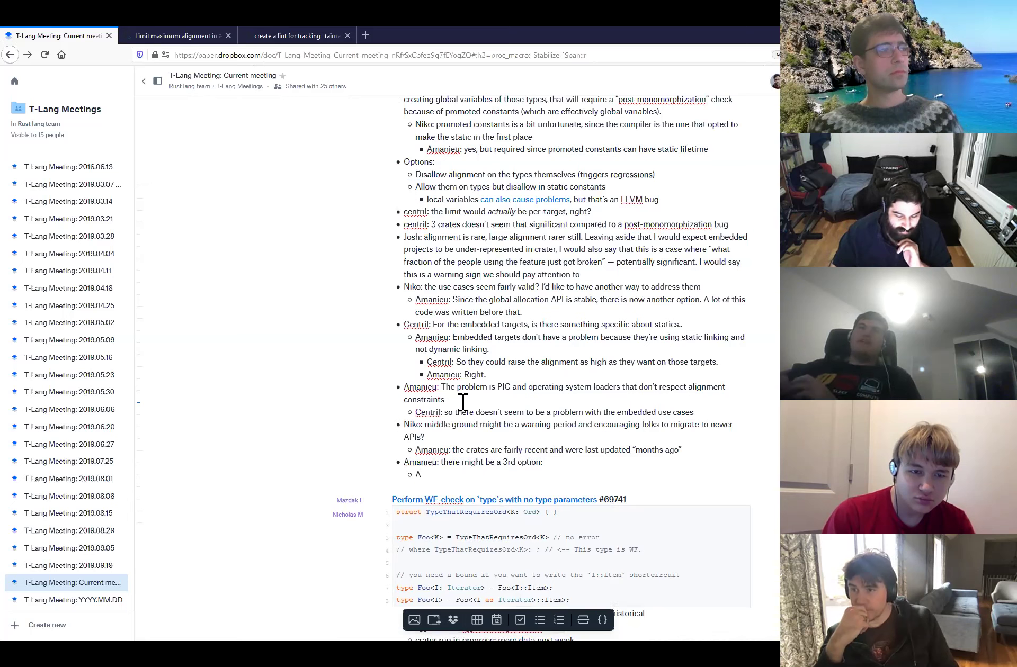
{"action": "type", "text": "Allow you to specify"}
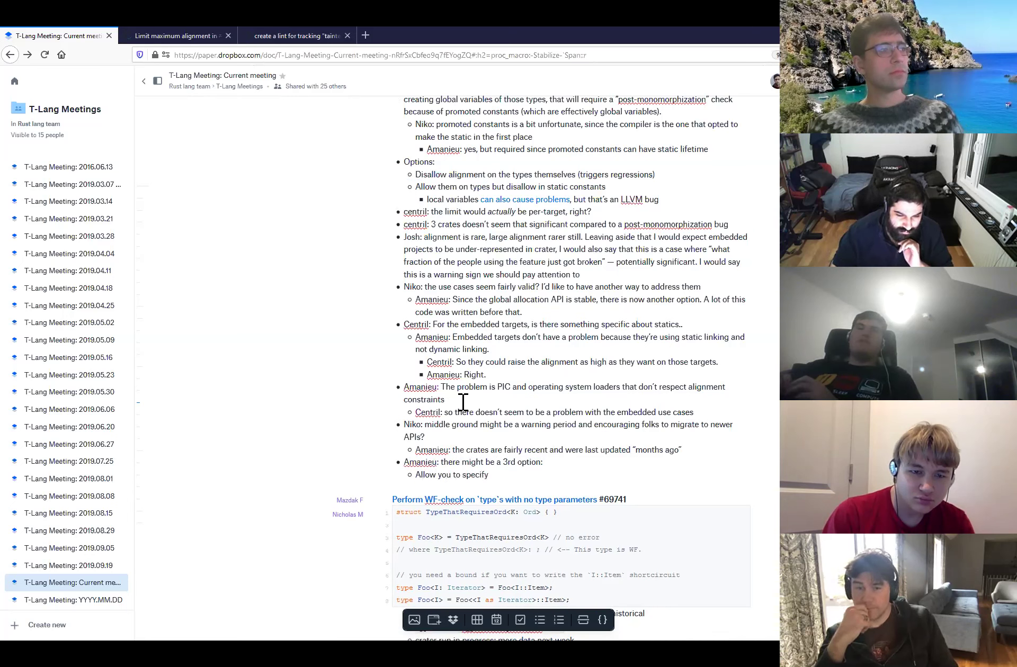
{"action": "type", "text": " alignment on the t"}
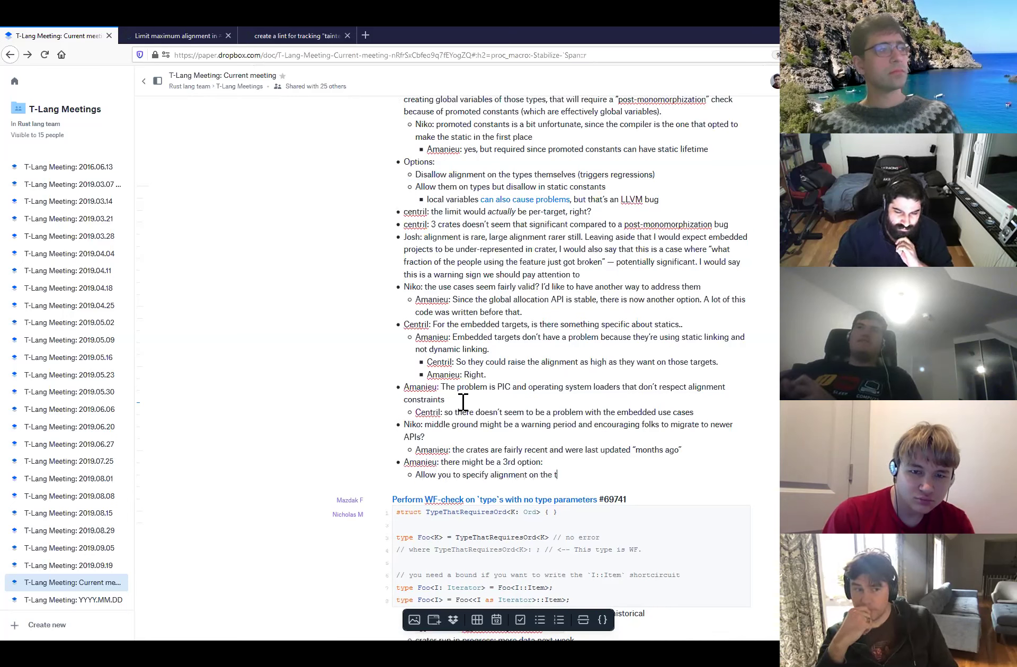
{"action": "type", "text": "ypes, but don't all"}
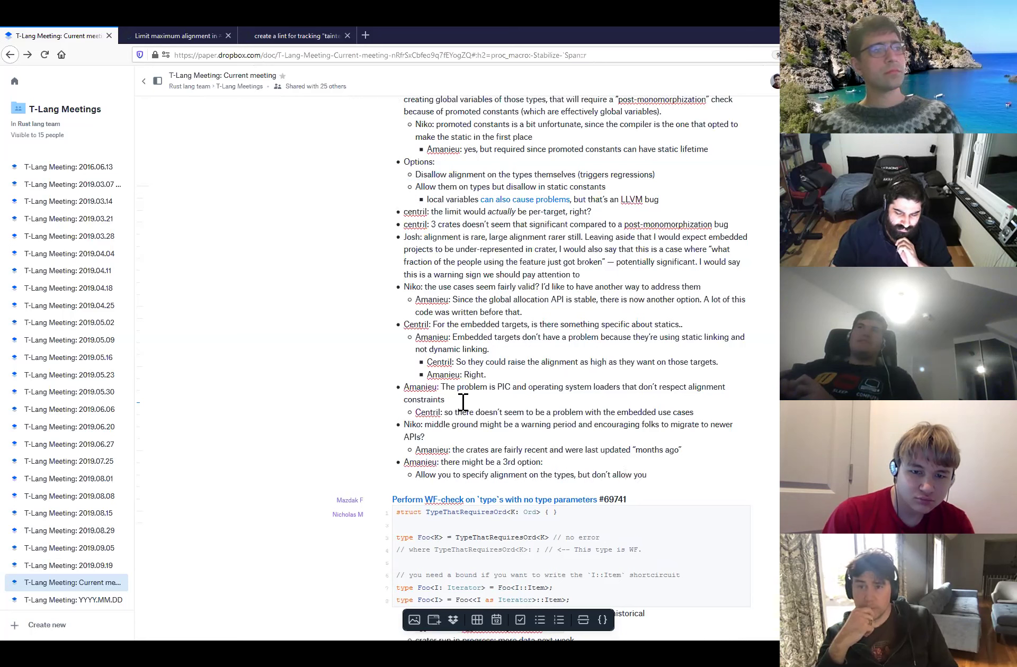
{"action": "type", "text": "ow you to create"}
{"action": "key", "text": "ctrl+i"}
{"action": "type", "text": "instances"}
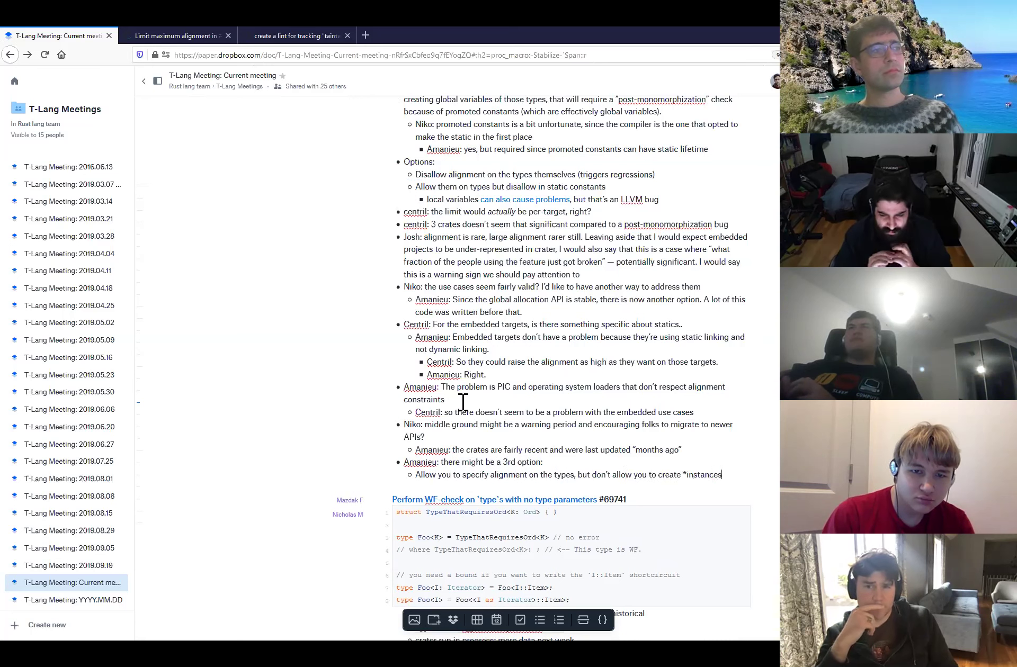
{"action": "type", "text": " of these types"}
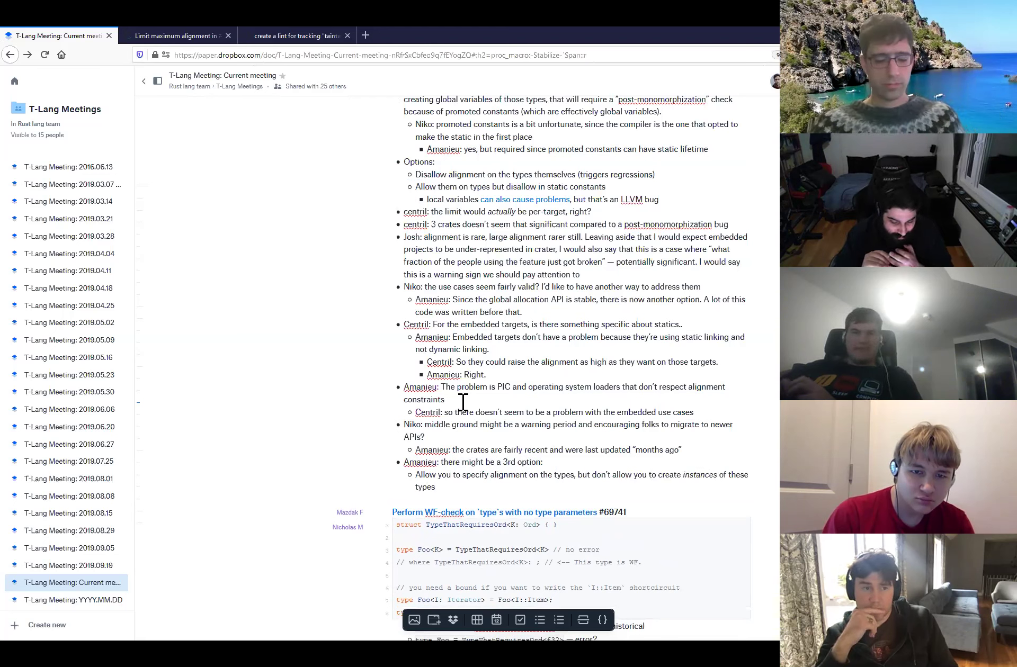
- Extend the nested 3rd-option bullet with "— ah, but that is still “post monomorphization”", keeping the quotation marks around the last two words
{"action": "type", "text": "-- ah, b"}
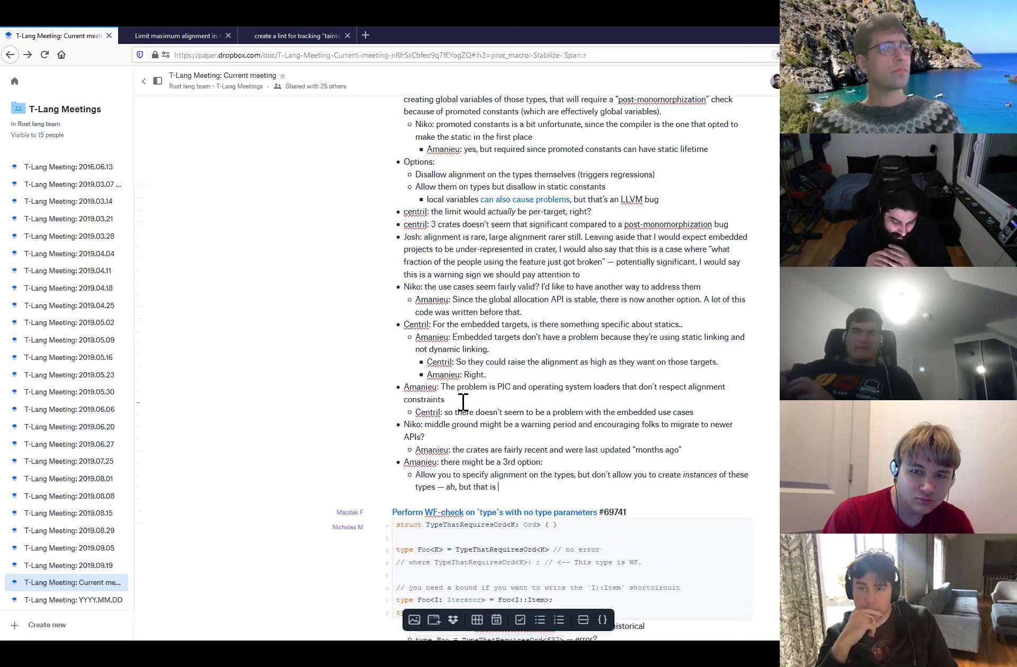
{"action": "type", "text": "ut that is still post monomrphiz"}
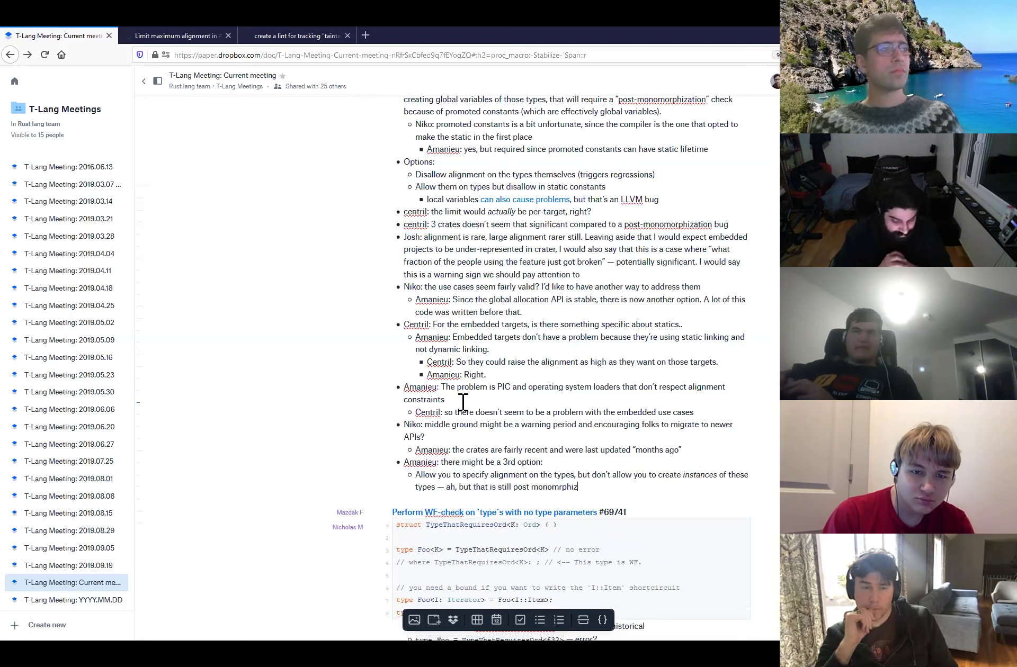
{"action": "key", "text": "BackSpace"}
{"action": "key", "text": "BackSpace"}
{"action": "type", "text": "orphization\""}
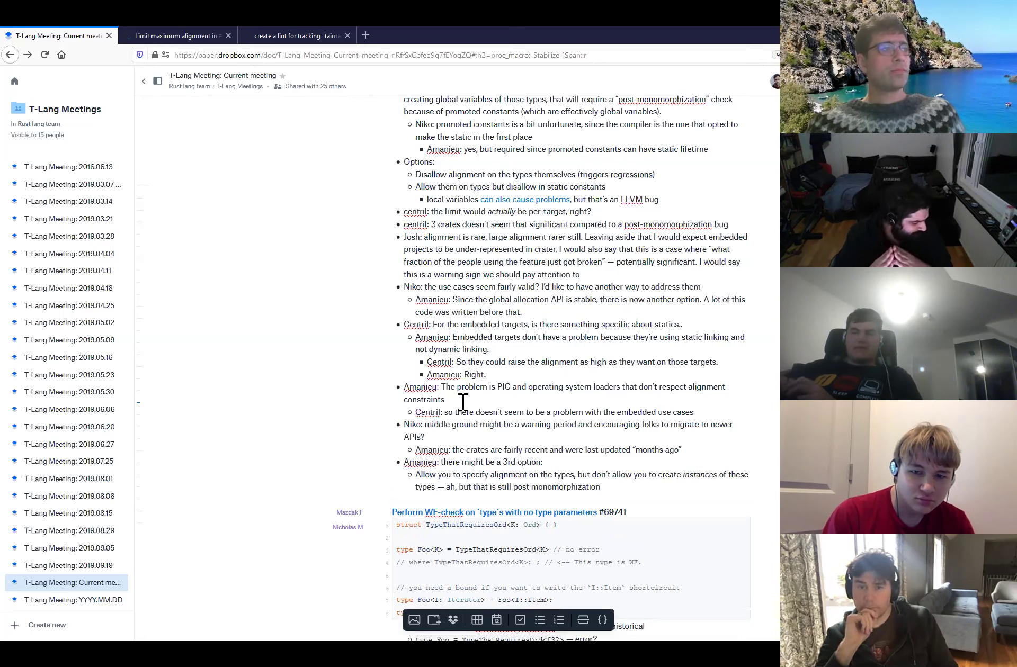
{"action": "key", "text": "ctrl+Left"}
{"action": "key", "text": "ctrl+Left"}
{"action": "type", "text": "\""}
{"action": "key", "text": "End"}
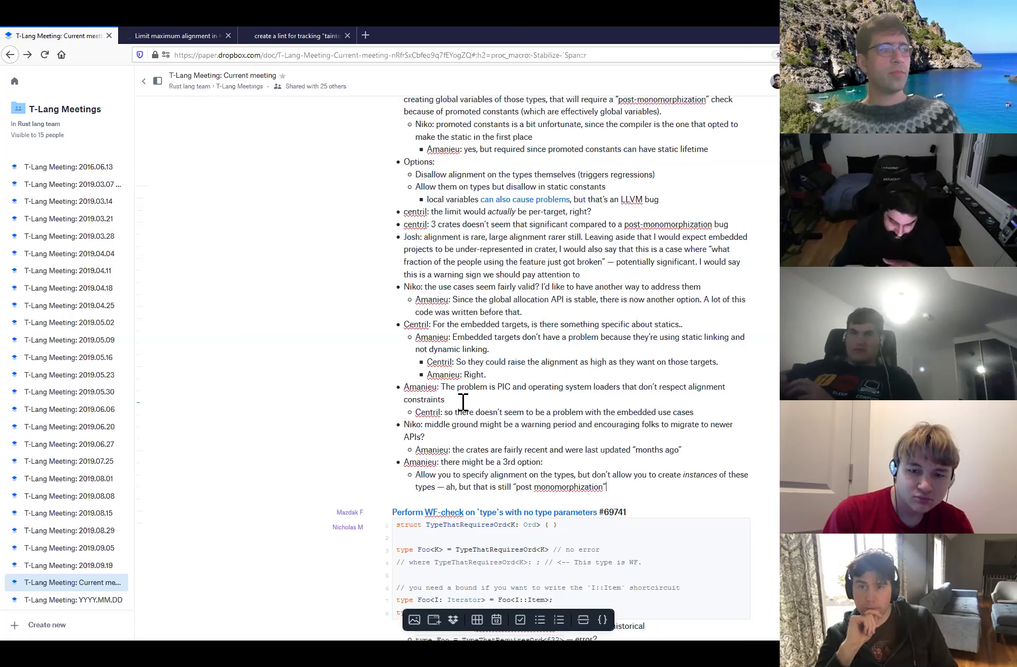
- Add a top-level bullet with the speaker's name and "It seems to me that this is analogous to “type too large”"
{"action": "key", "text": "Return"}
{"action": "key", "text": "shift+Tab"}
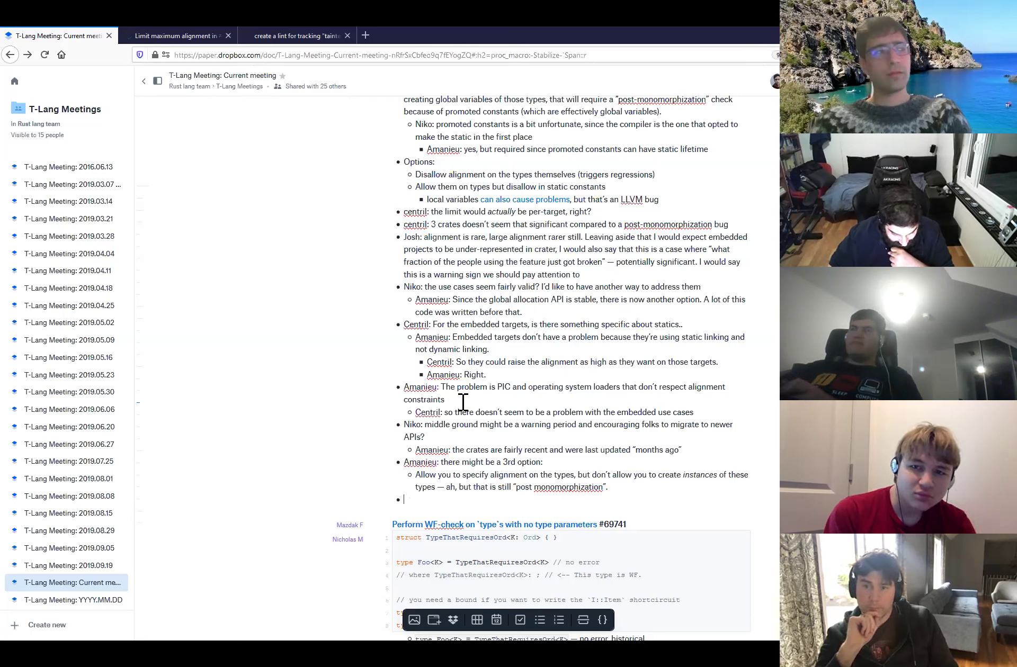
{"action": "type", "text": "Niko: It seems to me that this is not di"}
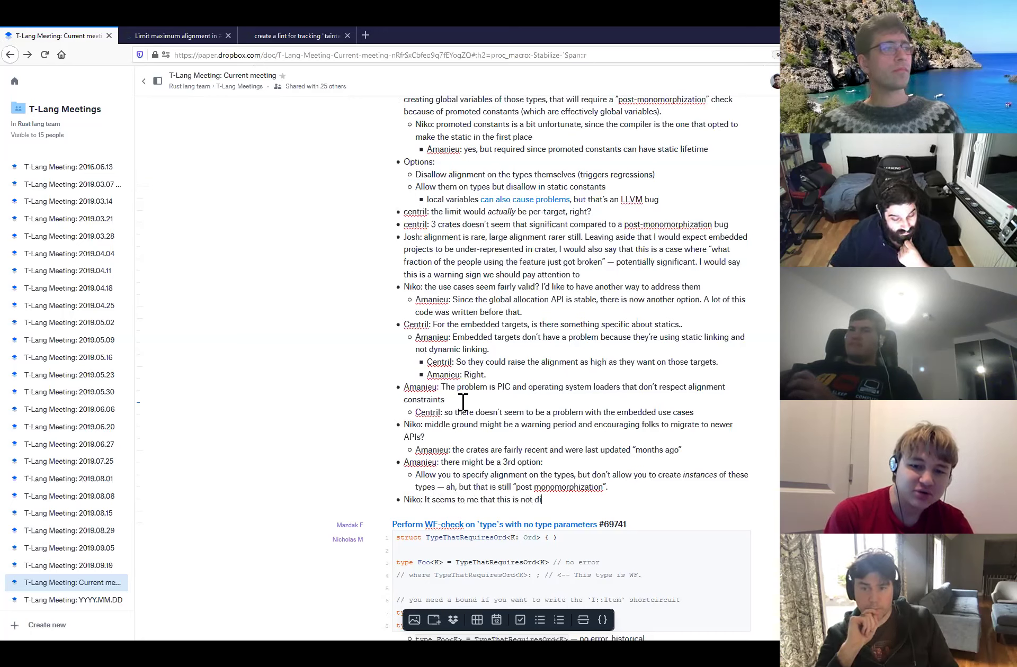
{"action": "key", "text": "BackSpace"}
{"action": "key", "text": "BackSpace"}
{"action": "key", "text": "BackSpace"}
{"action": "key", "text": "BackSpace"}
{"action": "key", "text": "BackSpace"}
{"action": "key", "text": "BackSpace"}
{"action": "type", "text": "analogo"}
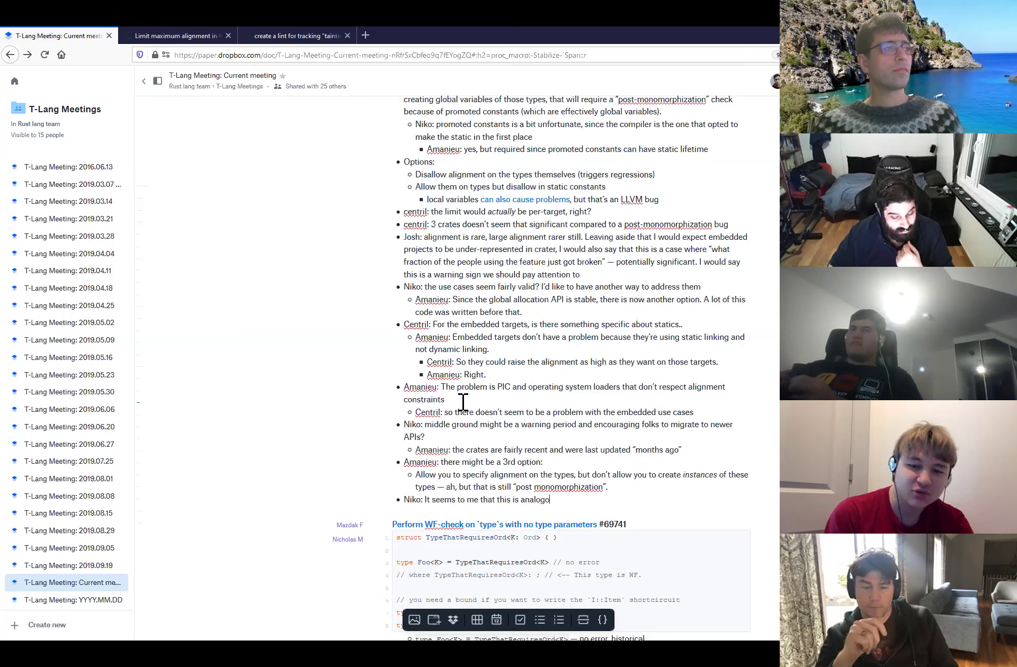
{"action": "type", "text": "us to \"type too large"}
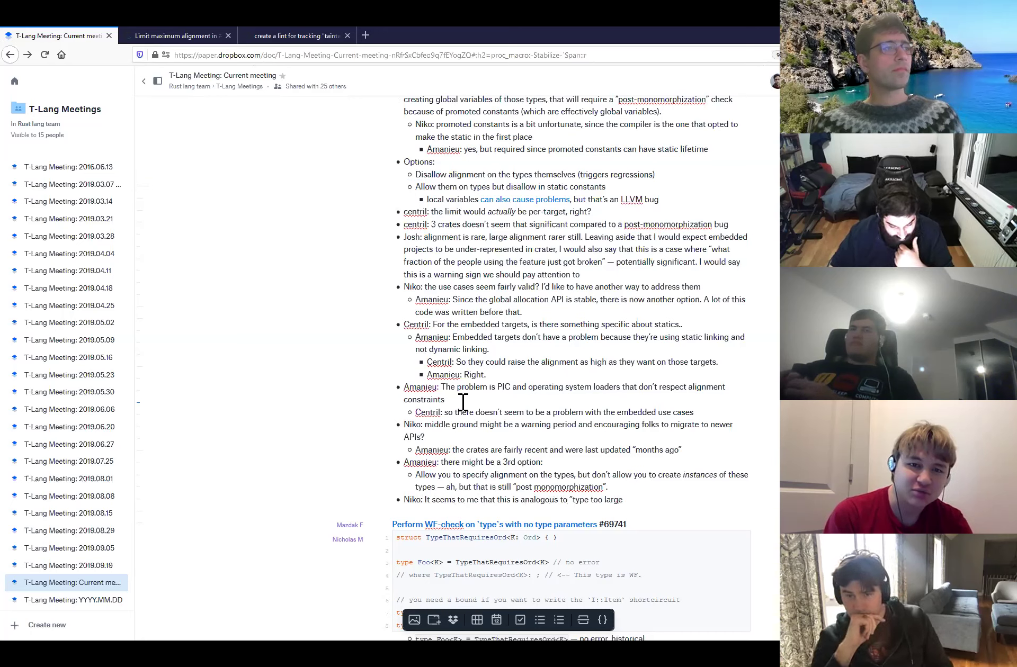
{"action": "type", "text": "\""}
- Nest a reply with the speaker's name and "but that never happens in practice"
{"action": "key", "text": "Return"}
{"action": "key", "text": "Tab"}
{"action": "type", "text": "Centril: but that n"}
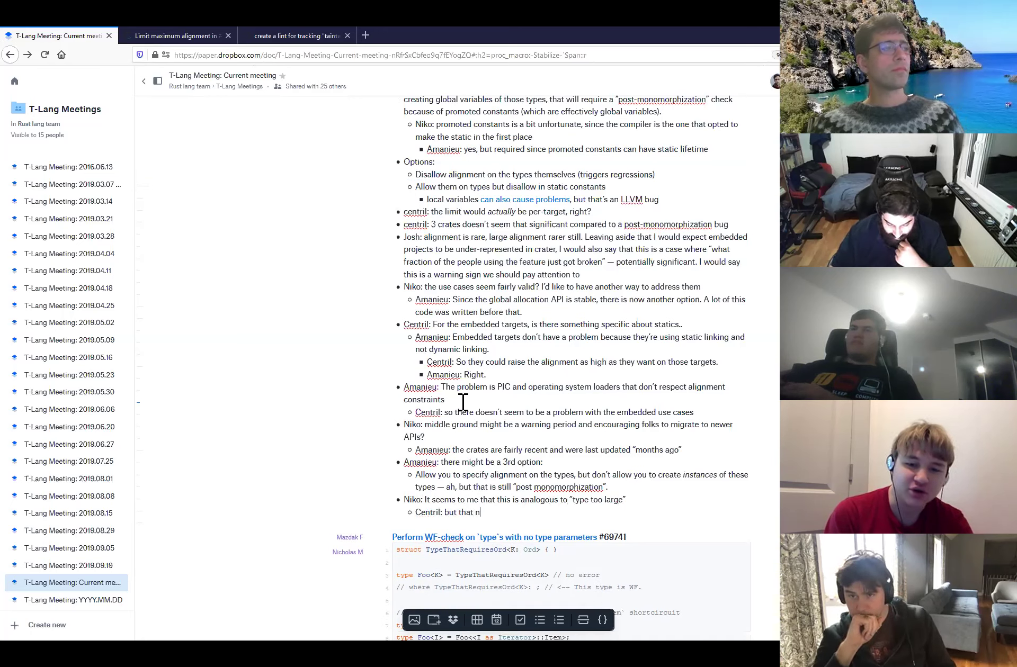
{"action": "type", "text": "ever happens in pract"}
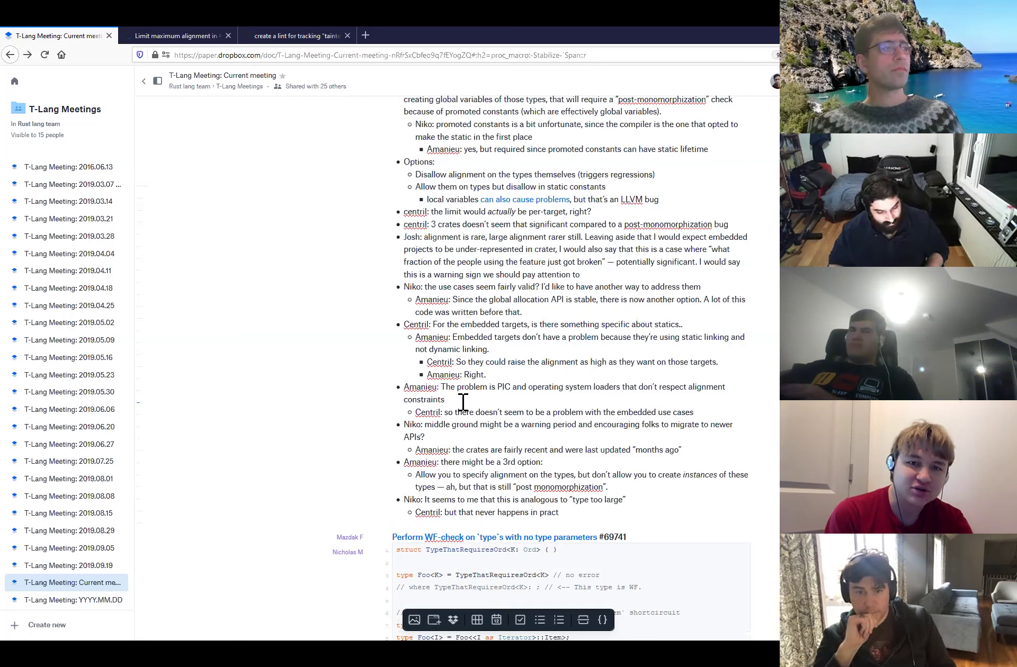
{"action": "type", "text": "ice"}
- Add a top-level bullet with the speaker's name and "I do feel that this is the “sort of thing” that might make sense post monomorphization"
{"action": "key", "text": "Return"}
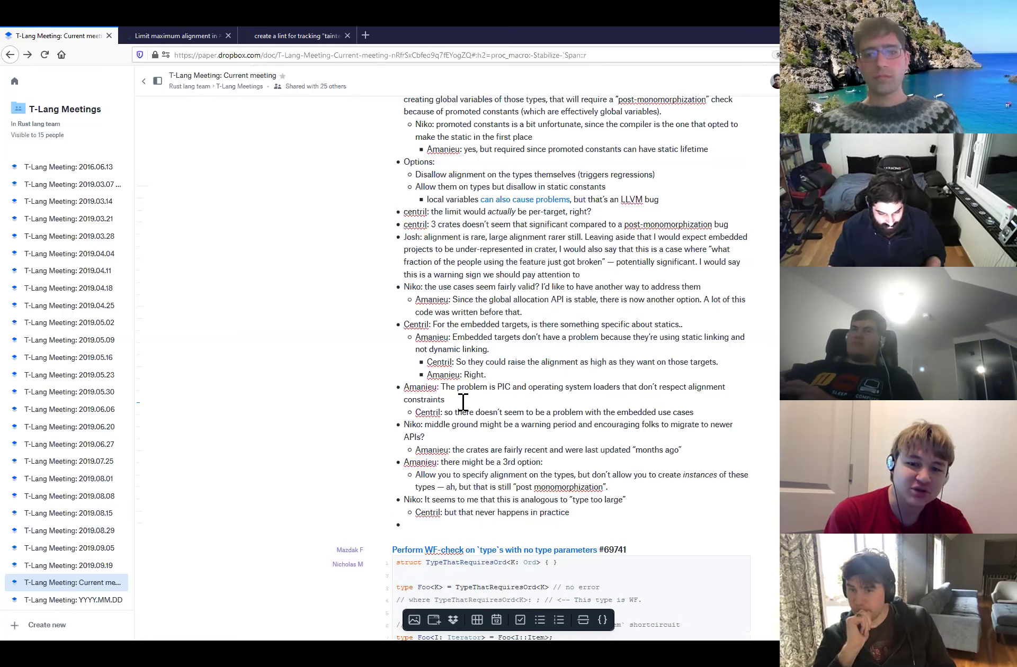
{"action": "type", "text": "Mark:"}
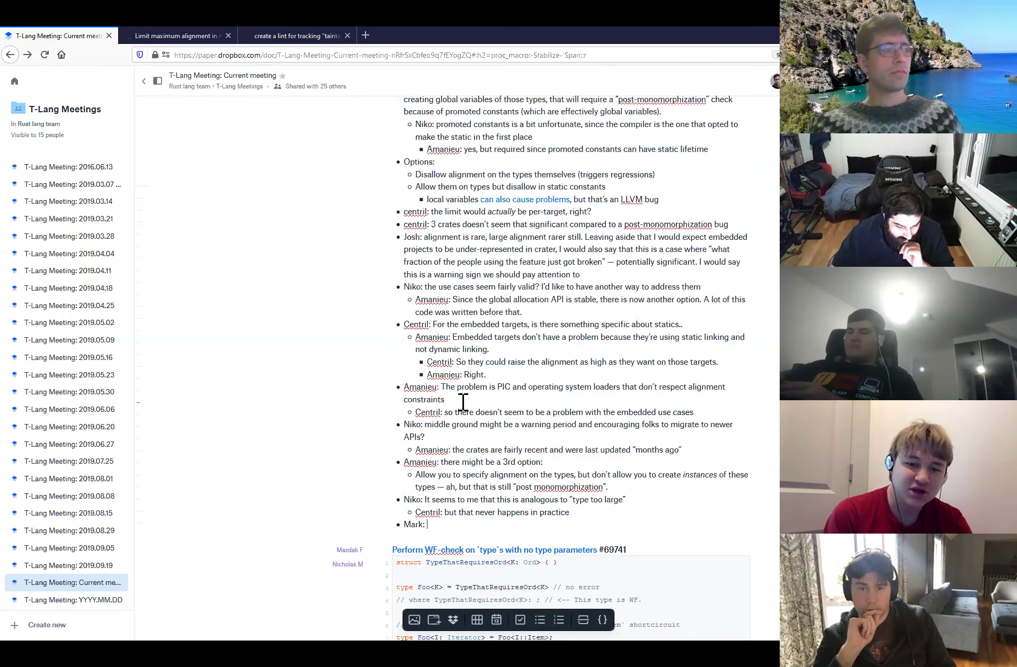
{"action": "scroll", "coordinate": [463, 402], "scroll_direction": "down", "scroll_amount": 1}
{"action": "type", "text": "I do fee"}
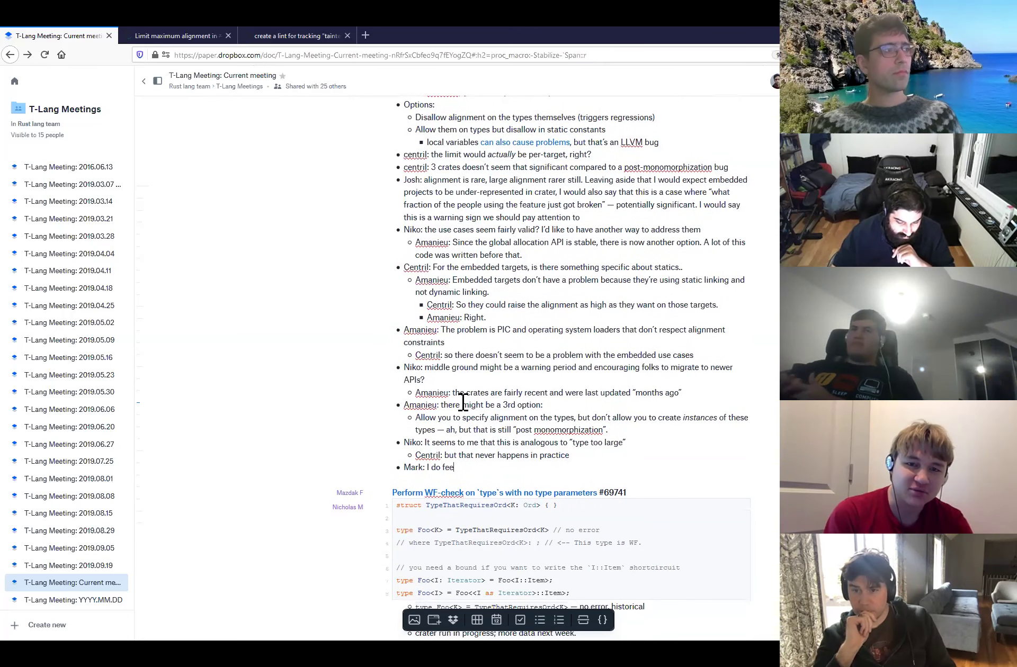
{"action": "type", "text": "l that this is the \"so"}
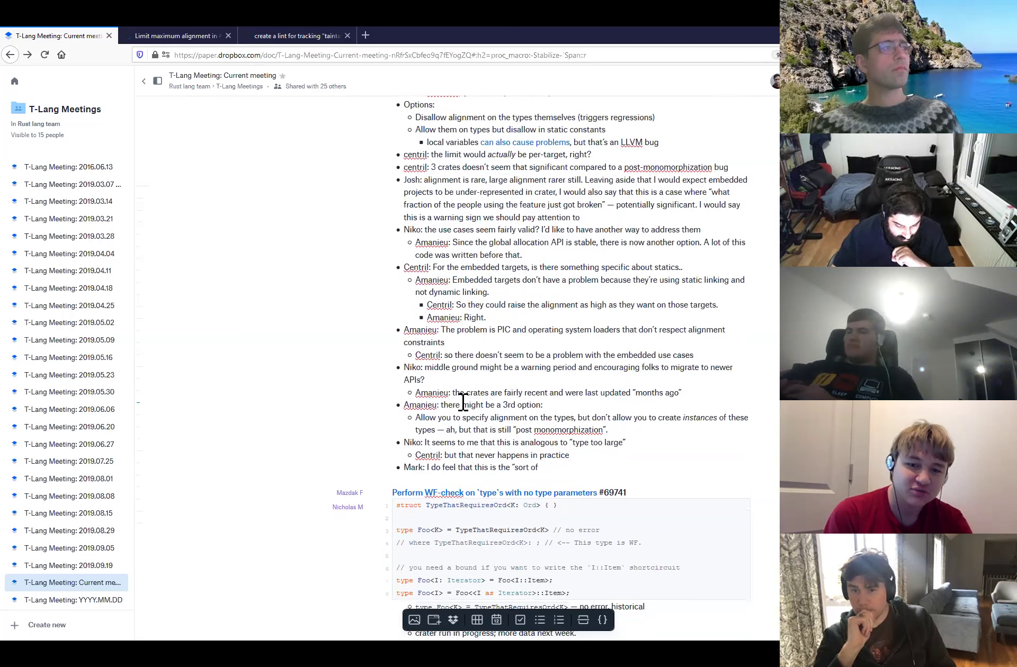
{"action": "type", "text": "rt of thing\" that might make sense post mon"}
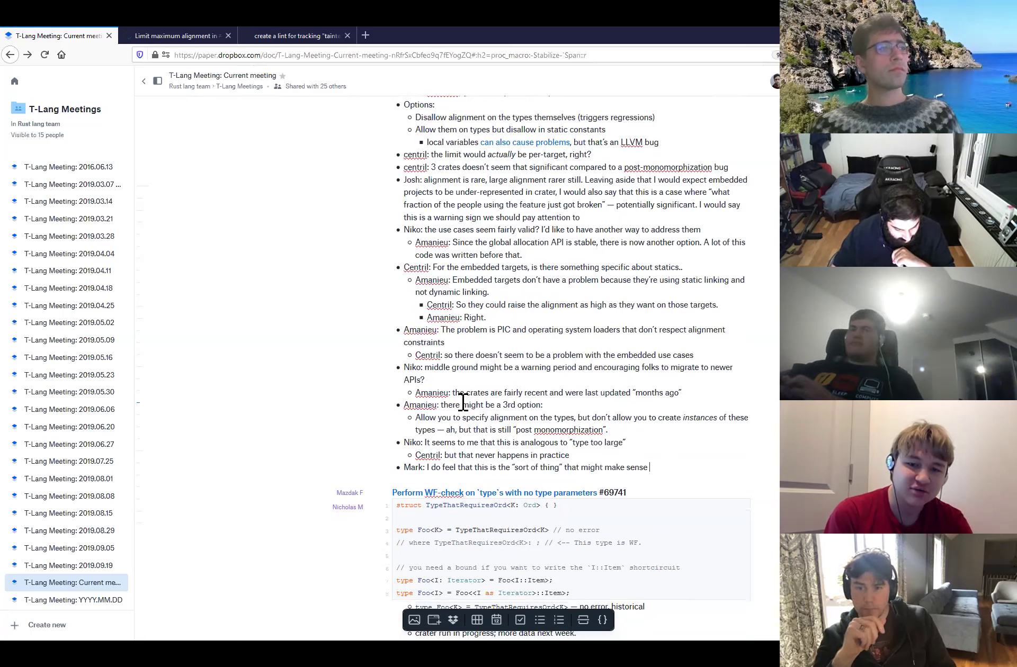
{"action": "type", "text": "omorphizatio"}
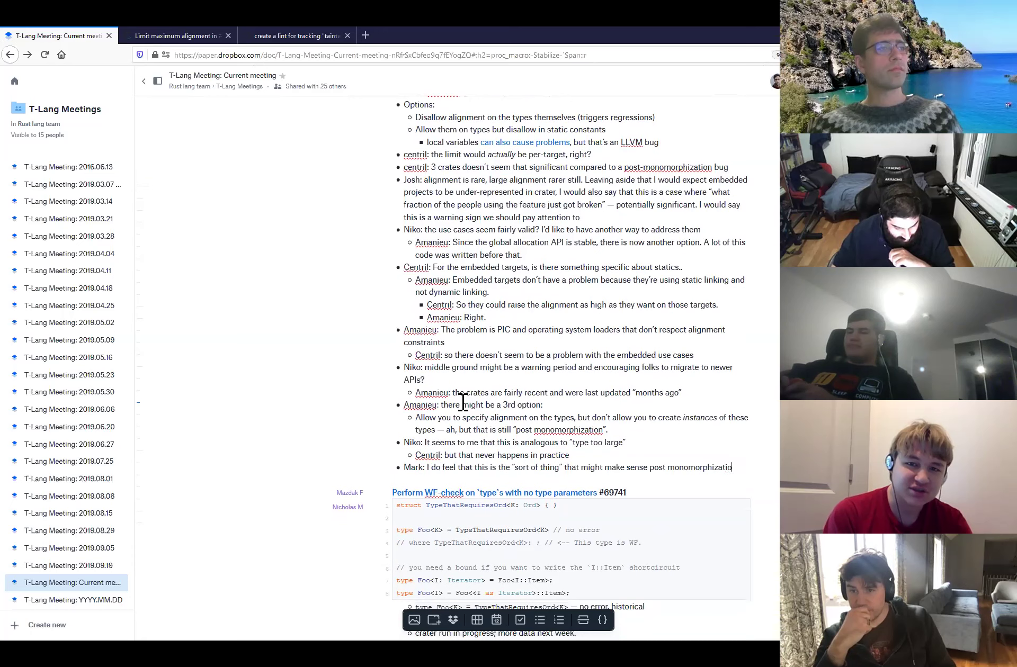
- Extend that bullet with "e.g. you could imagine linkers failing because they can’t satisfy the requirements (instead of just ignoring them)."
{"action": "type", "text": "n. e.g. you "}
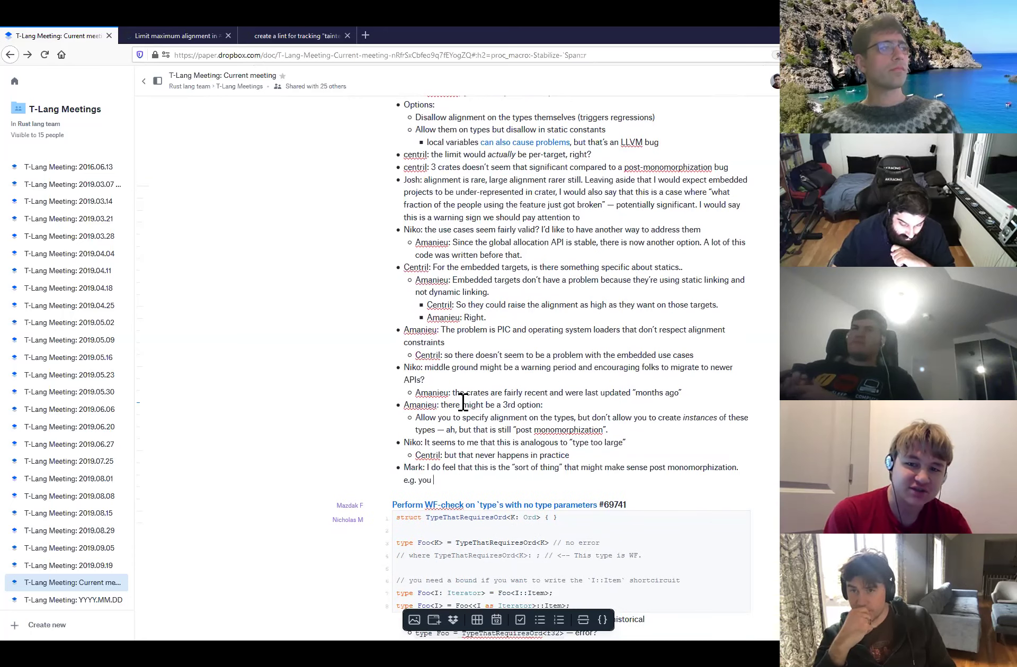
{"action": "type", "text": "could imagine linkers faili"}
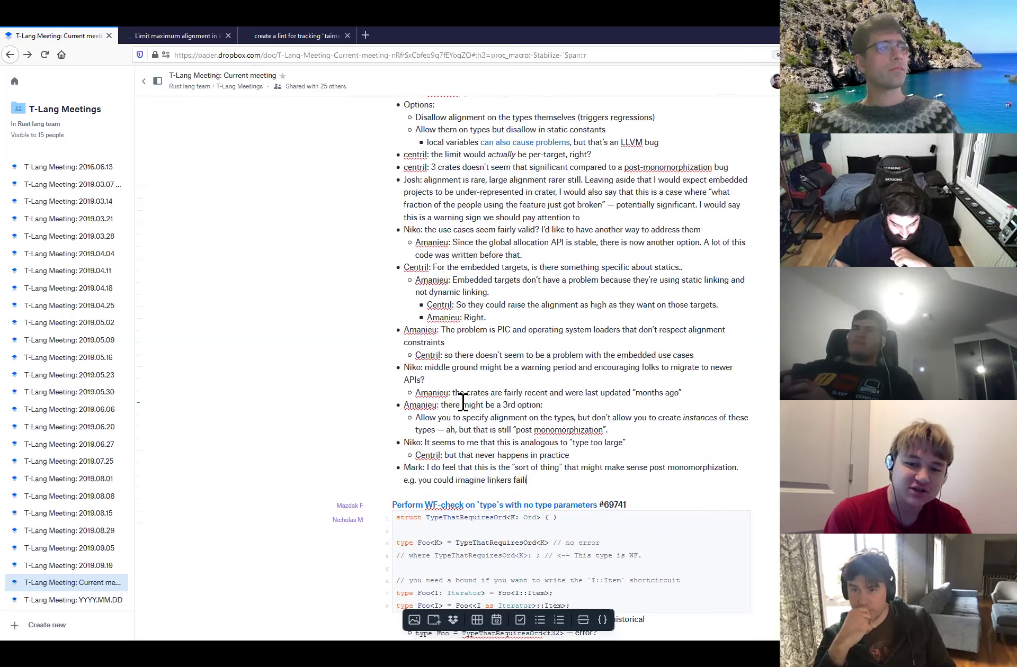
{"action": "type", "text": "ng because they can't satisfy the requirements (in"}
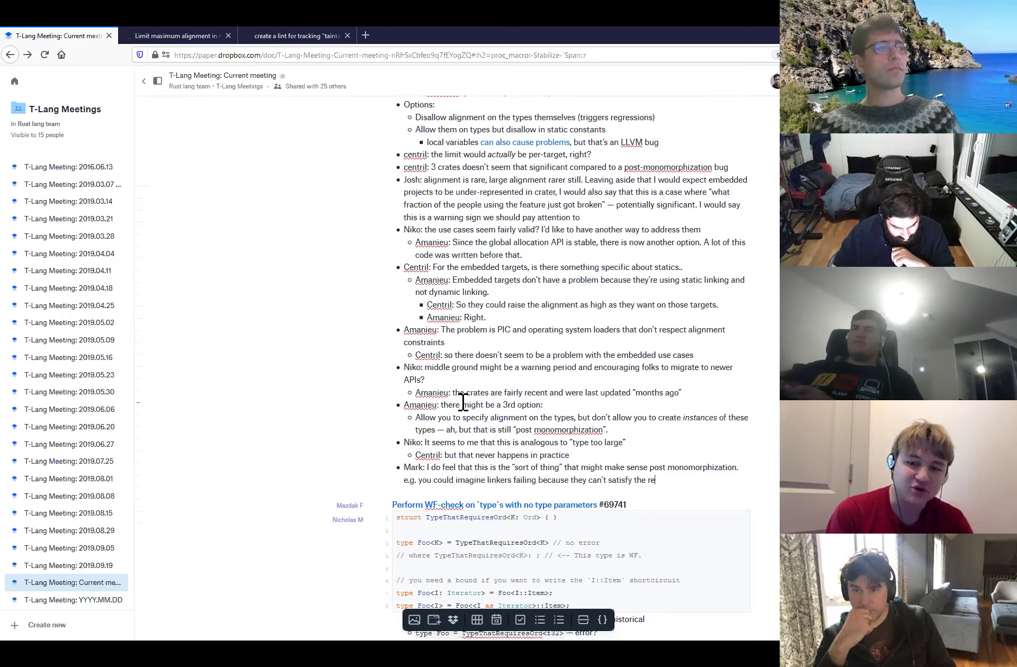
{"action": "type", "text": "tead of just"}
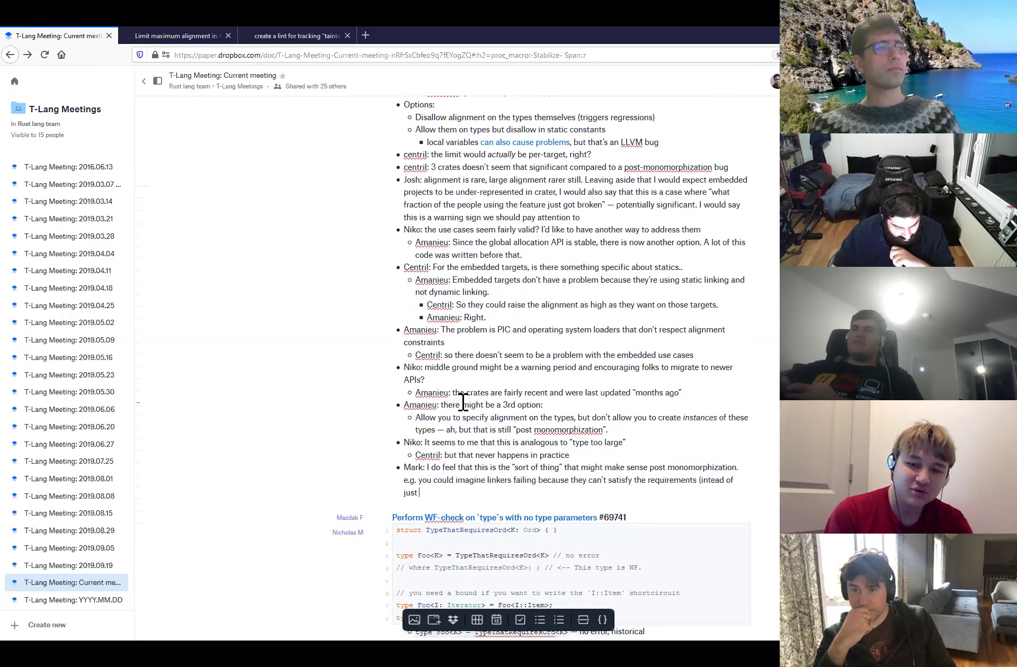
{"action": "key", "text": "BackSpace"}
{"action": "key", "text": "BackSpace"}
{"action": "key", "text": "BackSpace"}
{"action": "key", "text": "BackSpace"}
{"action": "type", "text": "stead of "}
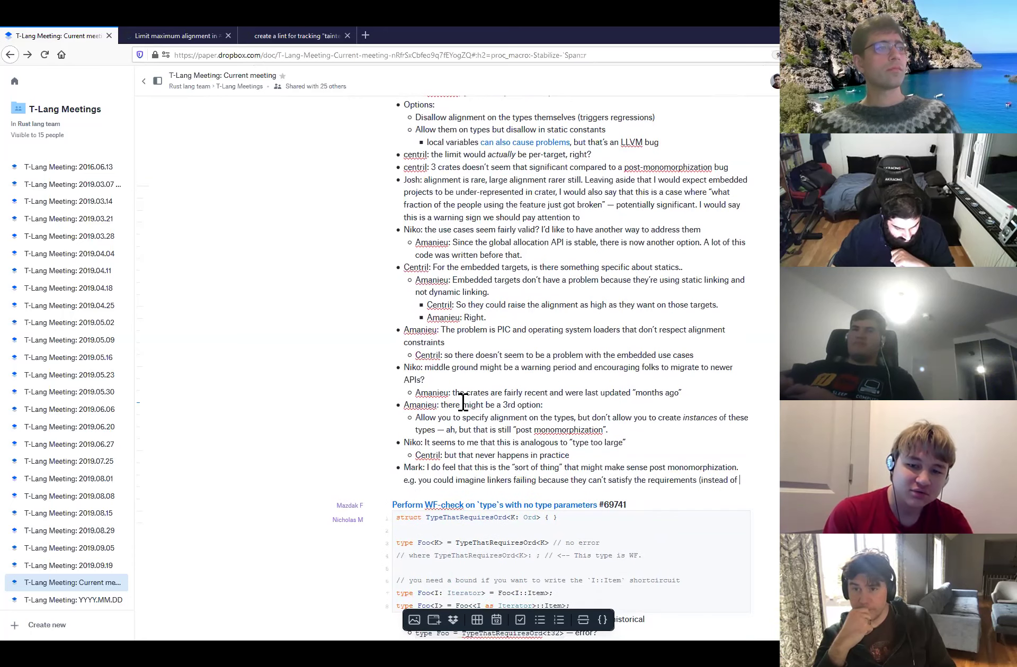
{"action": "type", "text": "just ignoring them)."}
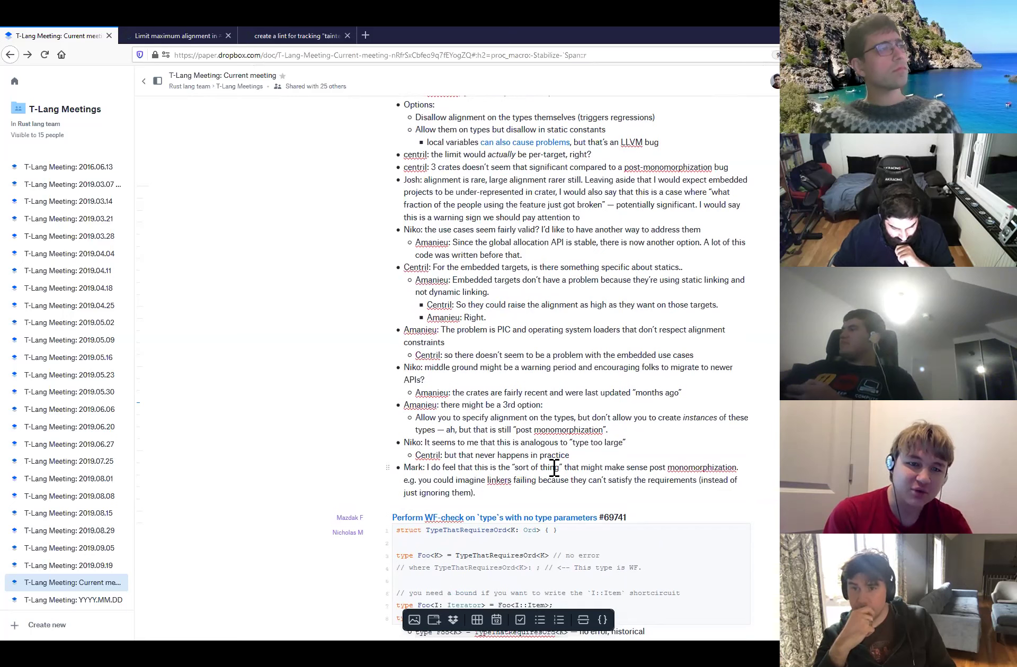
- Nest a note under the last bullet reading "Most people that specify this sort of type would probably be “ok” with it claiming to work"
{"action": "left_click", "coordinate": [588, 457]}
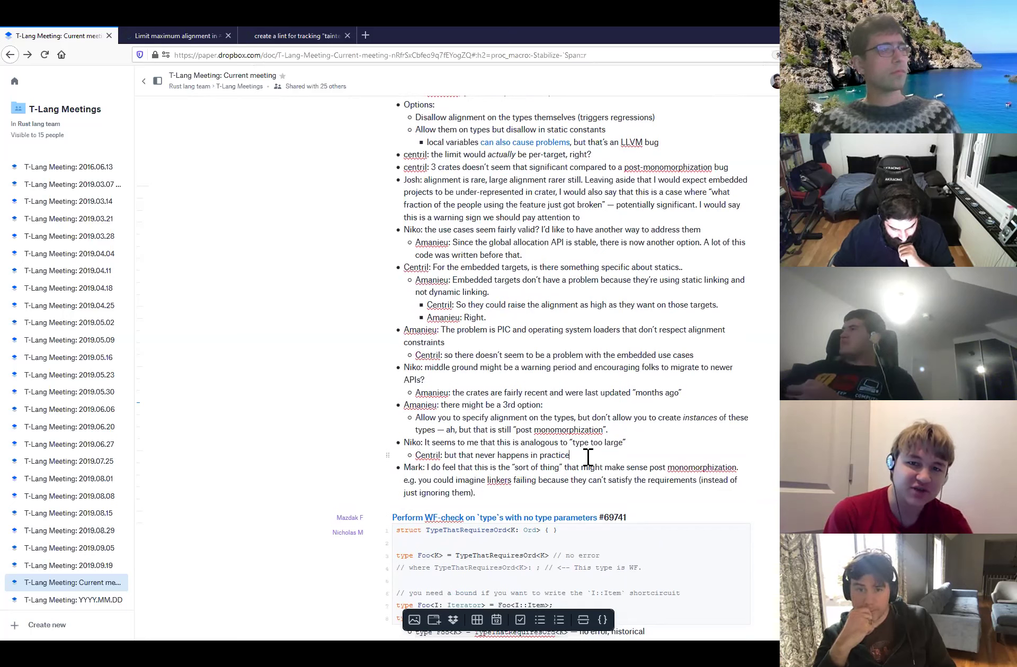
{"action": "key", "text": "Down"}
{"action": "key", "text": "Down"}
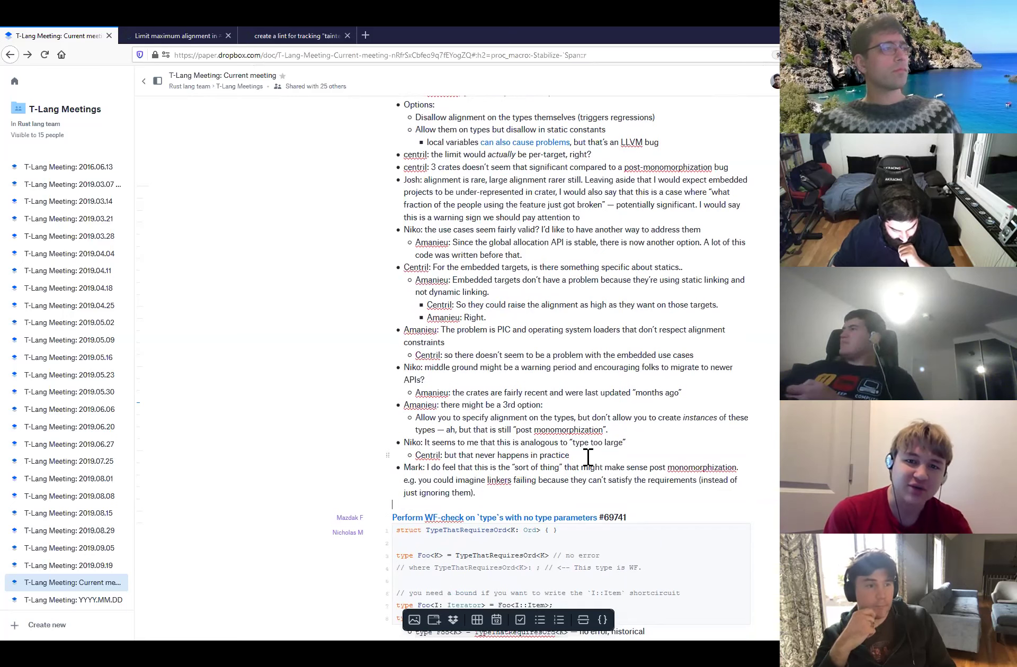
{"action": "key", "text": "Return"}
{"action": "key", "text": "Tab"}
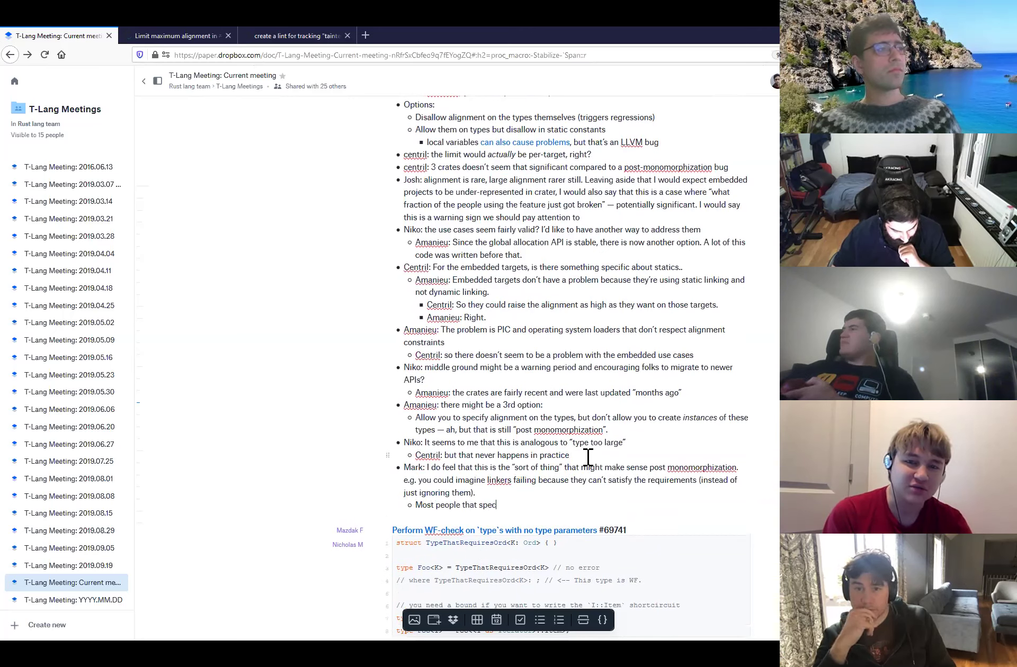
{"action": "type", "text": "Most people that specify this sort of type "}
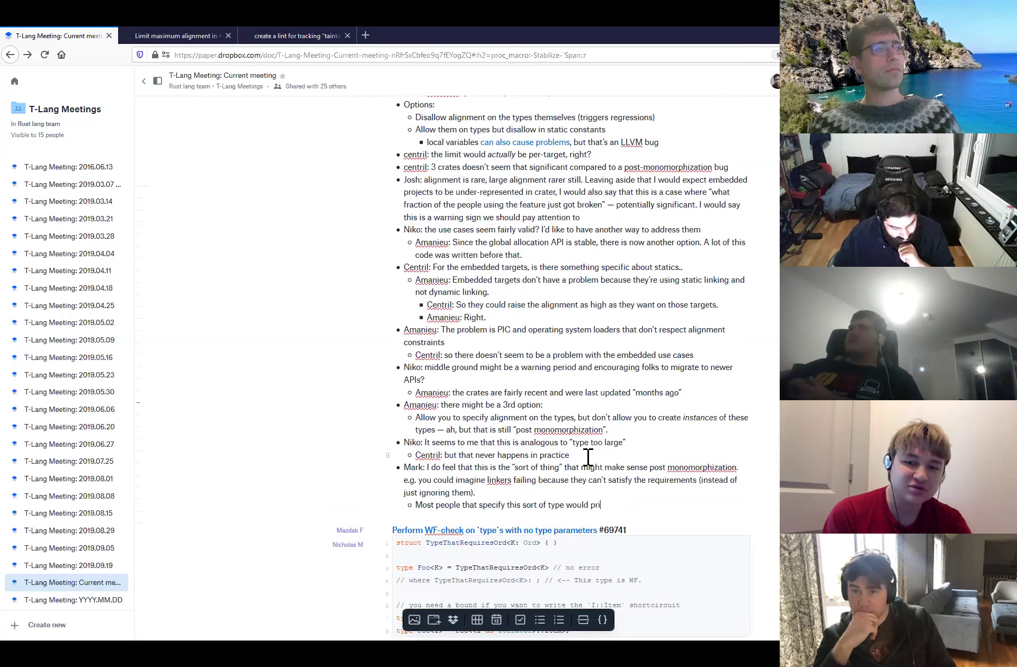
{"action": "type", "text": "would probably be “ok” with it claim"}
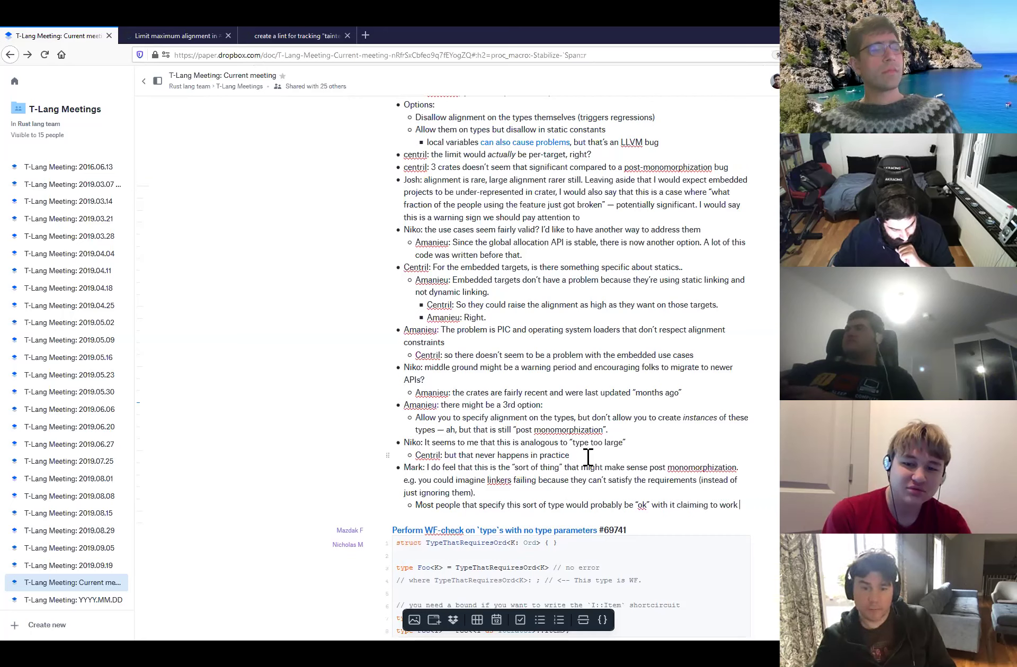
{"action": "type", "text": "ing to work on"}
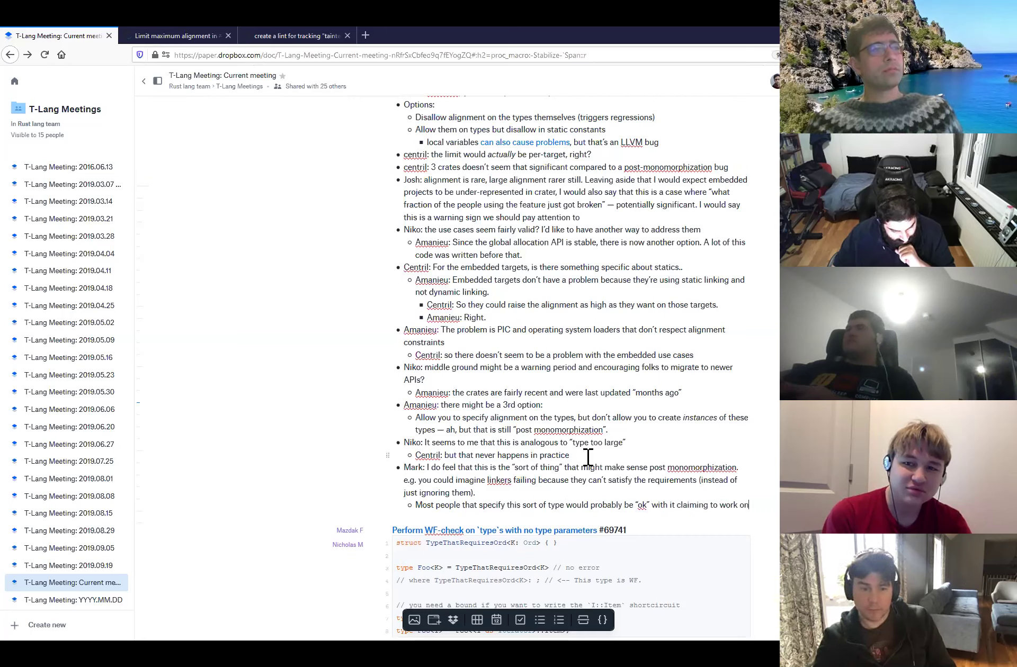
- Finish the nested note with "in cargo check on other platforms." and start an empty top-level bullet below it
{"action": "key", "text": "BackSpace"}
{"action": "key", "text": "BackSpace"}
{"action": "type", "text": "in cargo check on ot"}
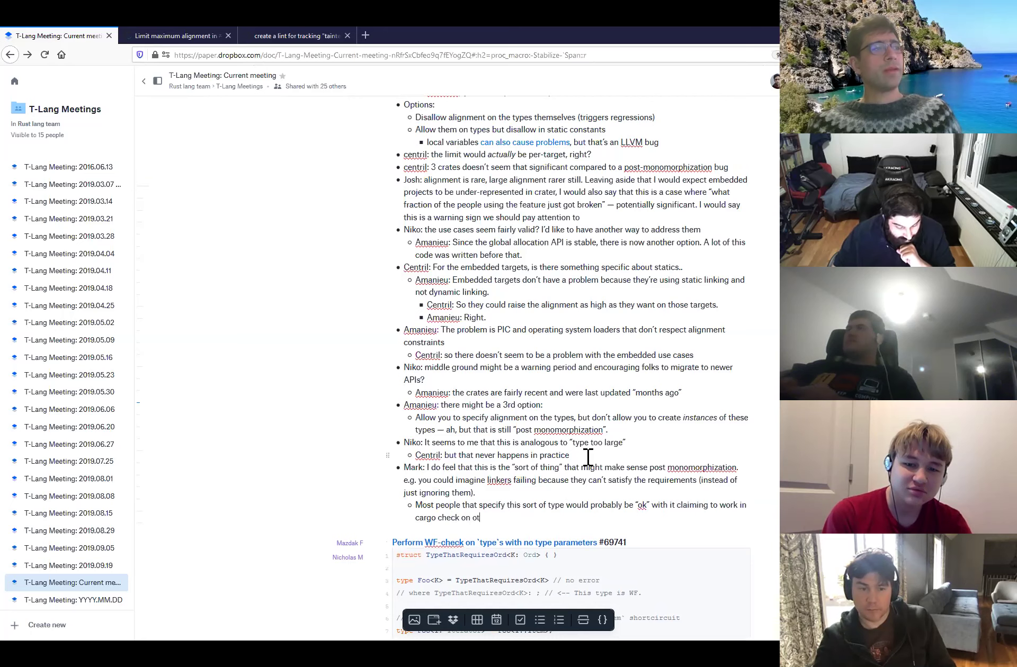
{"action": "type", "text": "her platforms."}
{"action": "key", "text": "Return"}
{"action": "key", "text": "shift+Tab"}
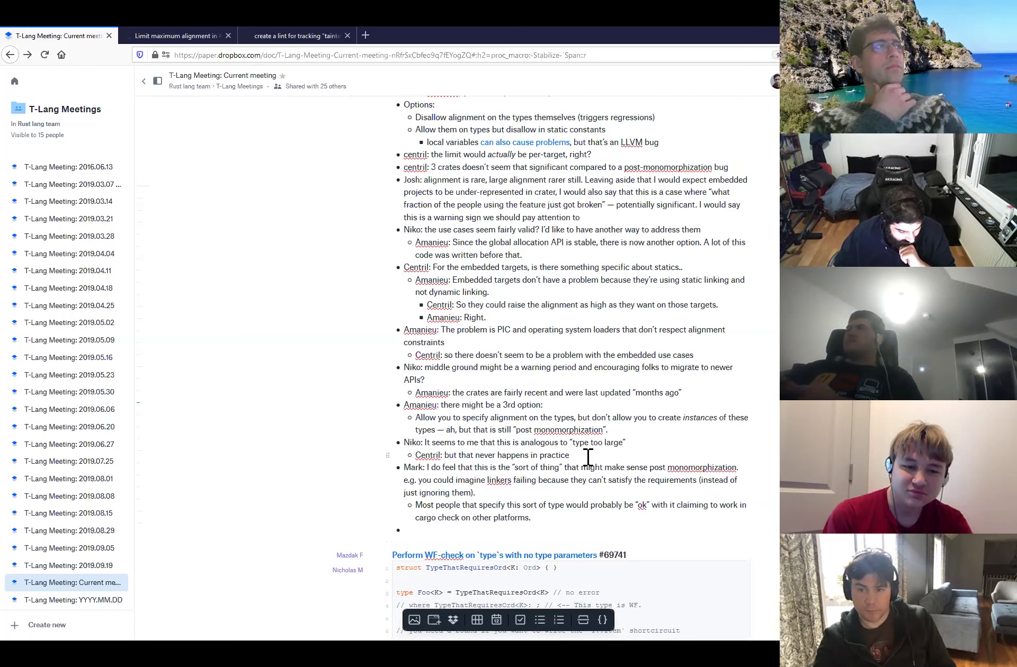
- Open the full Crater report linked in the completed-experiment comment on pull request #70193
{"action": "left_click", "coordinate": [281, 38]}
{"action": "left_click", "coordinate": [212, 39]}
{"action": "scroll", "coordinate": [210, 259], "scroll_direction": "up", "scroll_amount": 6}
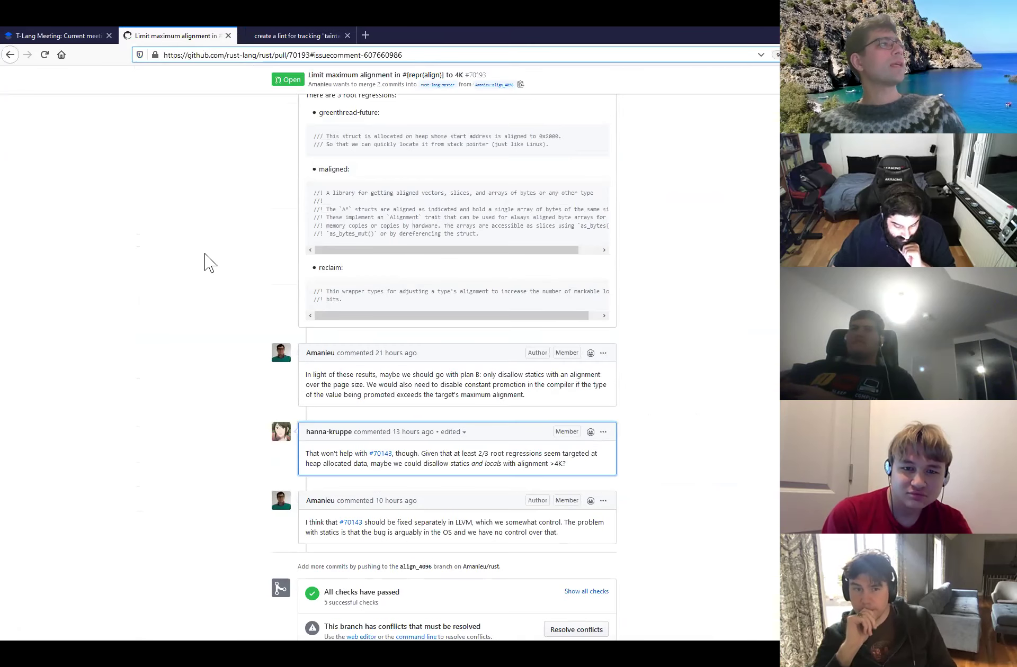
{"action": "scroll", "coordinate": [210, 259], "scroll_direction": "up", "scroll_amount": 3}
{"action": "scroll", "coordinate": [210, 262], "scroll_direction": "up", "scroll_amount": 4}
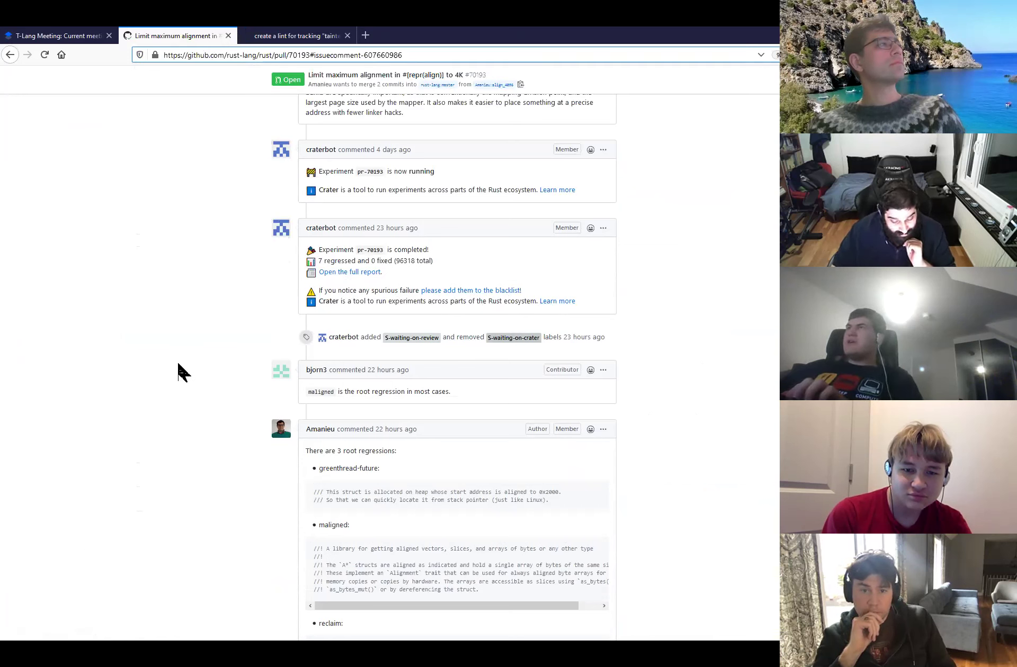
{"action": "left_click", "coordinate": [345, 273]}
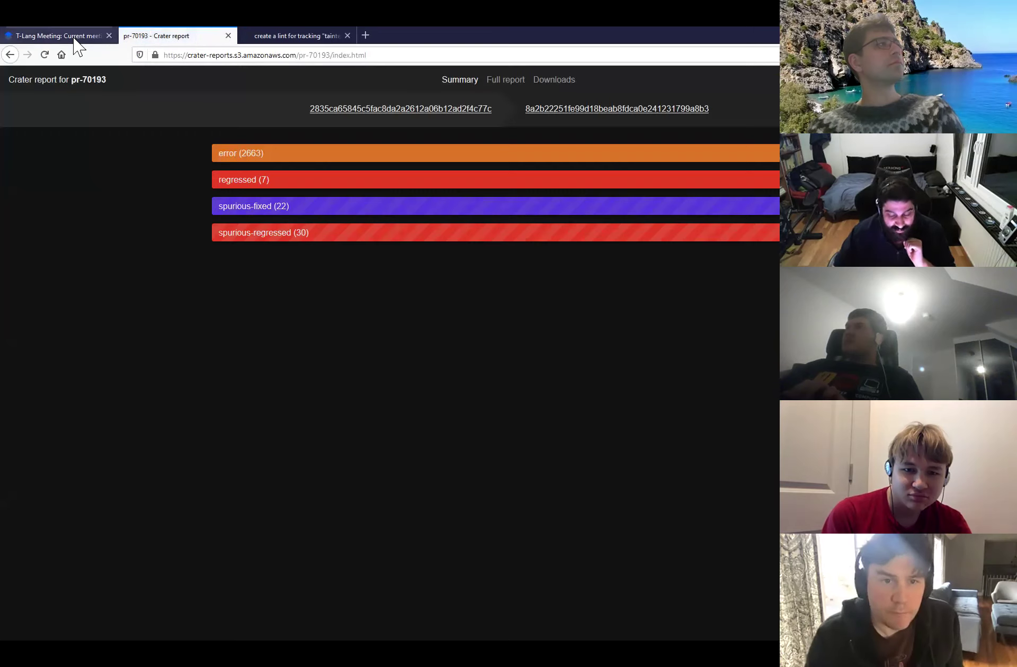
- Return to the meeting document and skim the remaining agenda items, including the Nominated RFCs
{"action": "left_click", "coordinate": [80, 36]}
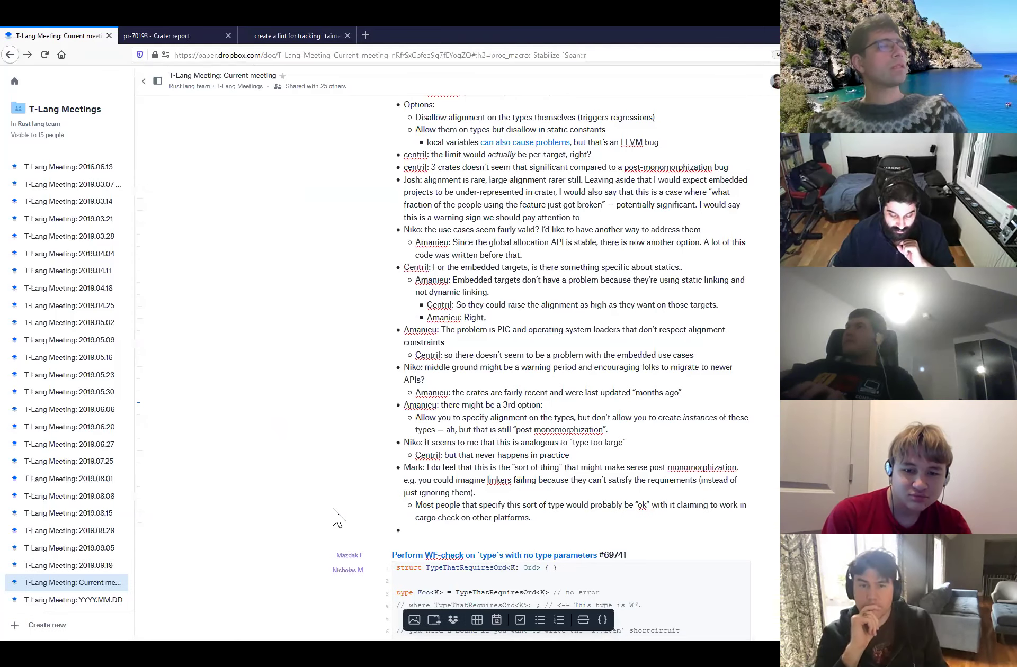
{"action": "scroll", "coordinate": [332, 517], "scroll_direction": "down", "scroll_amount": 3}
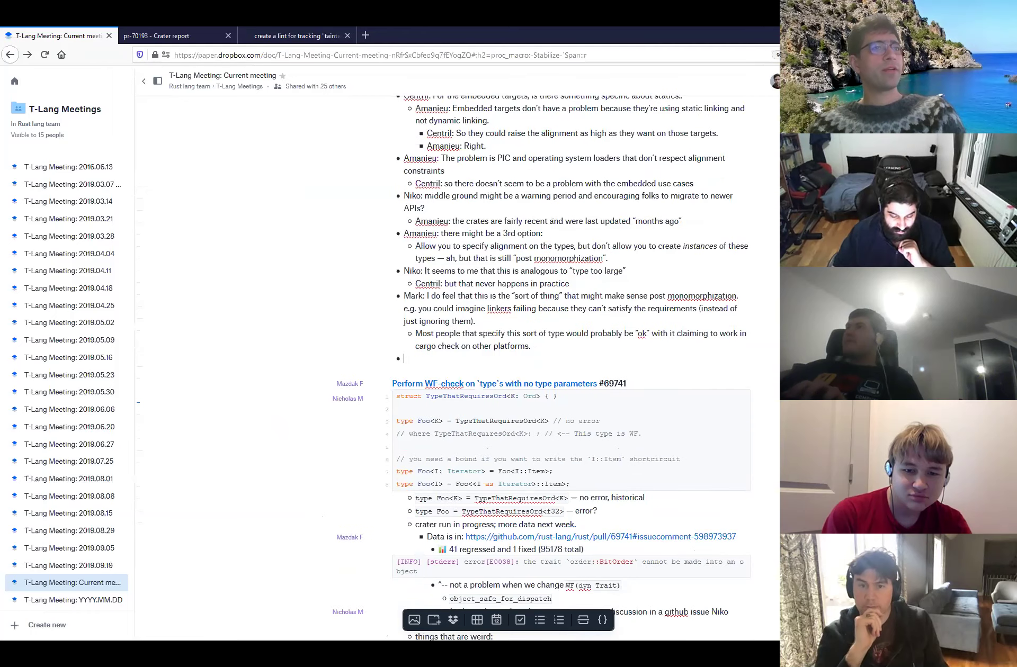
{"action": "scroll", "coordinate": [571, 365], "scroll_direction": "down", "scroll_amount": 10}
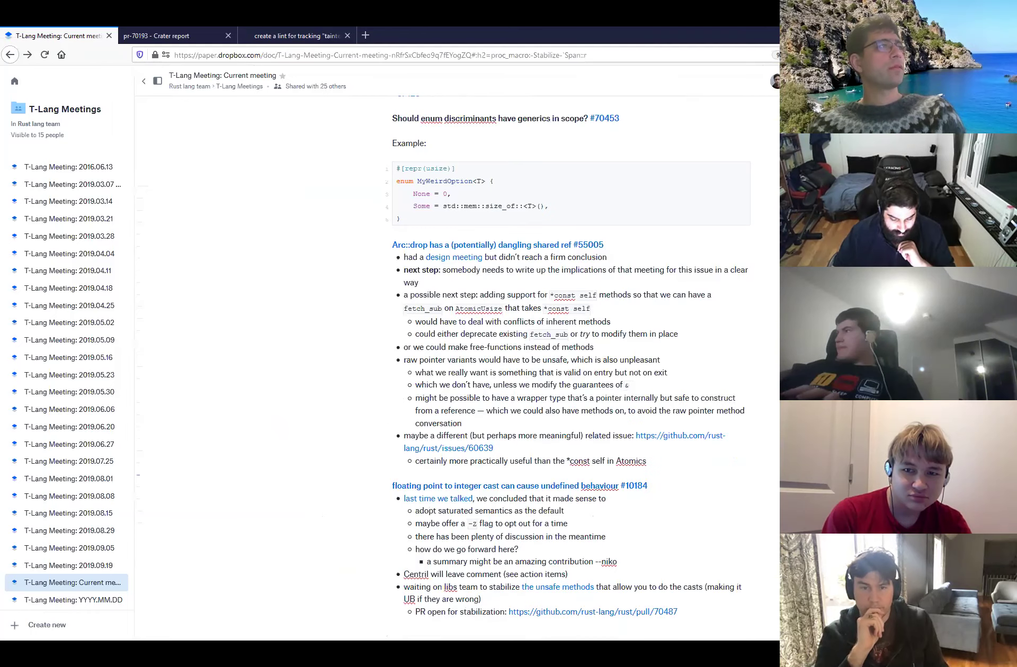
{"action": "scroll", "coordinate": [571, 366], "scroll_direction": "down", "scroll_amount": 4}
{"action": "scroll", "coordinate": [571, 365], "scroll_direction": "down", "scroll_amount": 11}
{"action": "scroll", "coordinate": [570, 365], "scroll_direction": "up", "scroll_amount": 7}
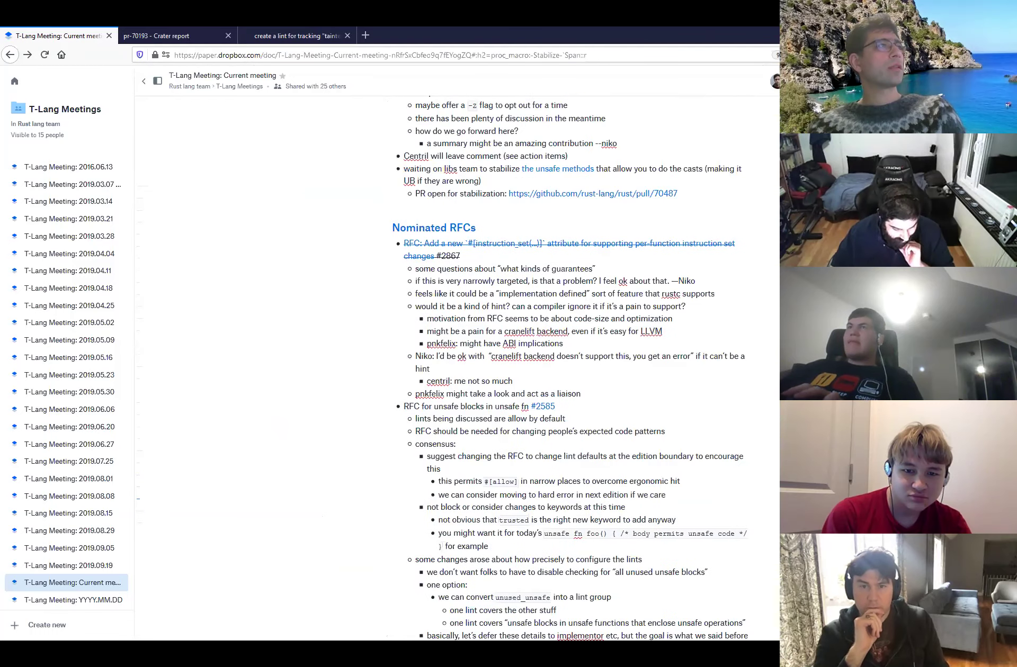
{"action": "scroll", "coordinate": [571, 365], "scroll_direction": "down", "scroll_amount": 20}
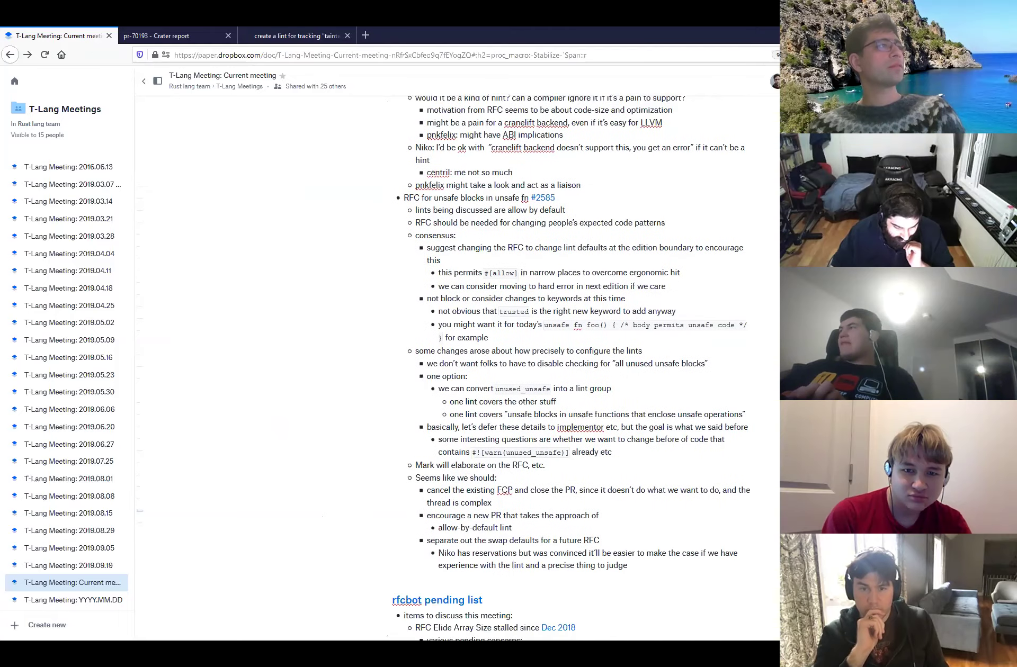
{"action": "scroll", "coordinate": [520, 300], "scroll_direction": "up", "scroll_amount": 2}
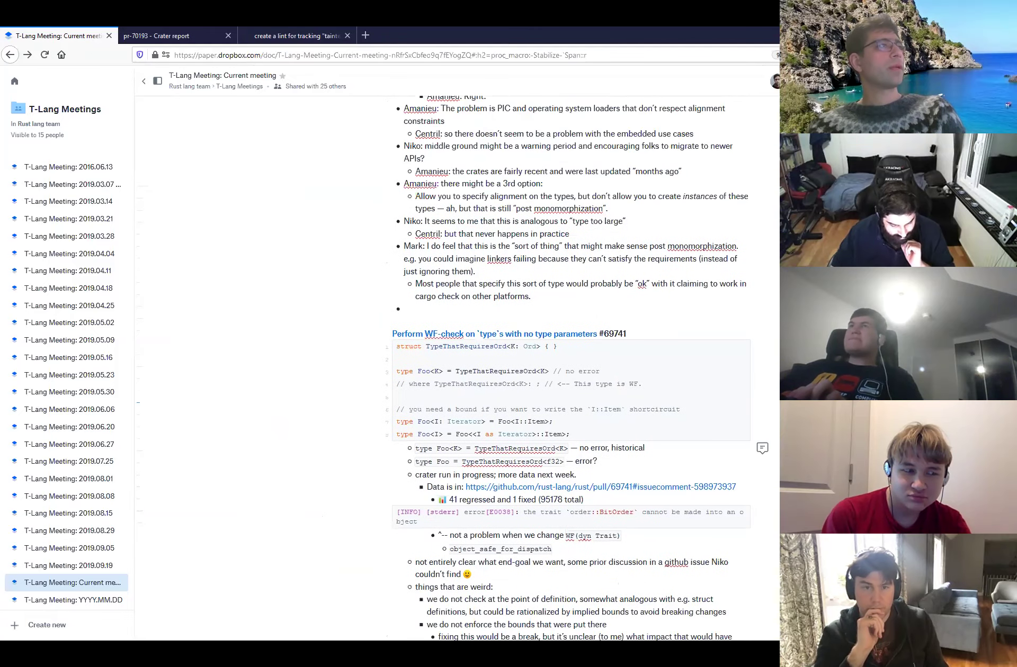
- Move the "Options:" bullet and its two choices, without the local variables sub-item, to the empty bullet ending the alignment notes
{"action": "left_click", "coordinate": [512, 314]}
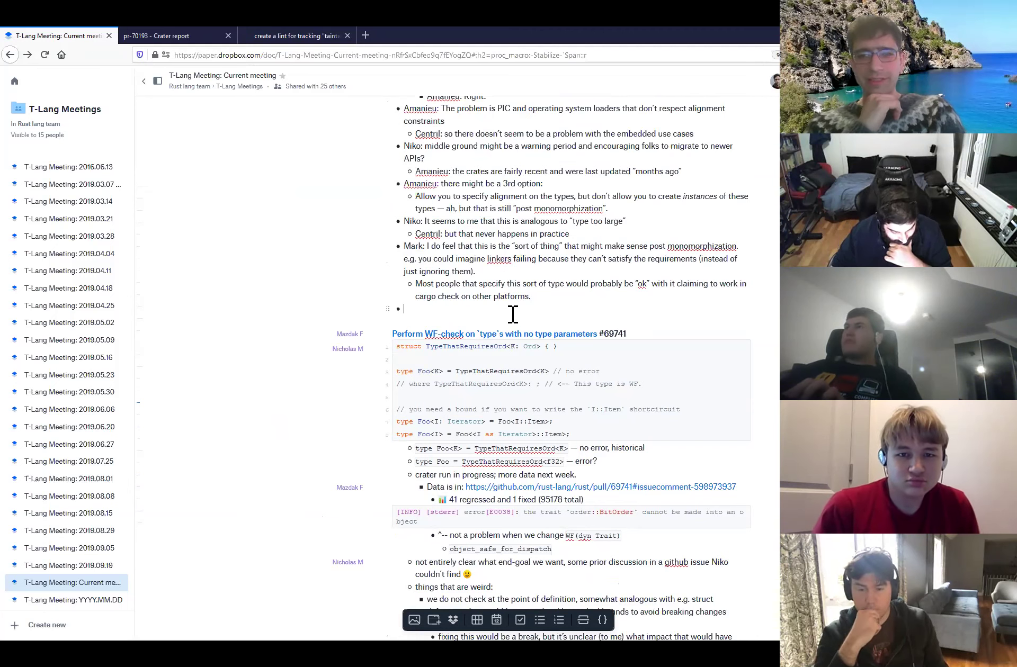
{"action": "scroll", "coordinate": [512, 314], "scroll_direction": "up", "scroll_amount": 6}
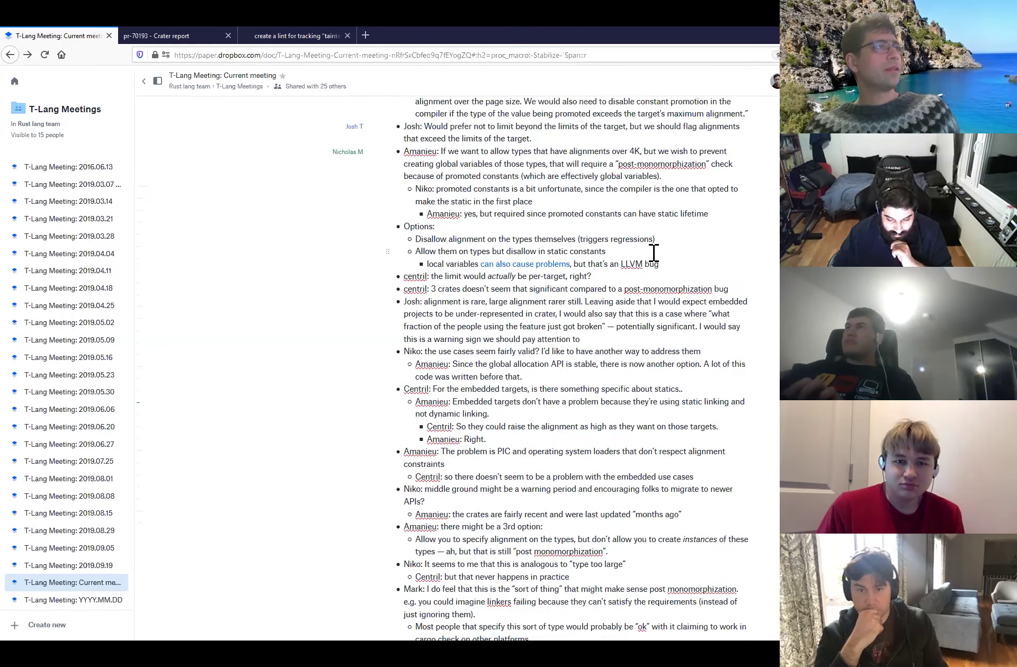
{"action": "left_click_drag", "start_coordinate": [632, 255], "coordinate": [417, 241]}
{"action": "left_click_drag", "start_coordinate": [617, 256], "coordinate": [392, 229]}
{"action": "key", "text": "ctrl+x"}
{"action": "scroll", "coordinate": [397, 371], "scroll_direction": "down", "scroll_amount": 4}
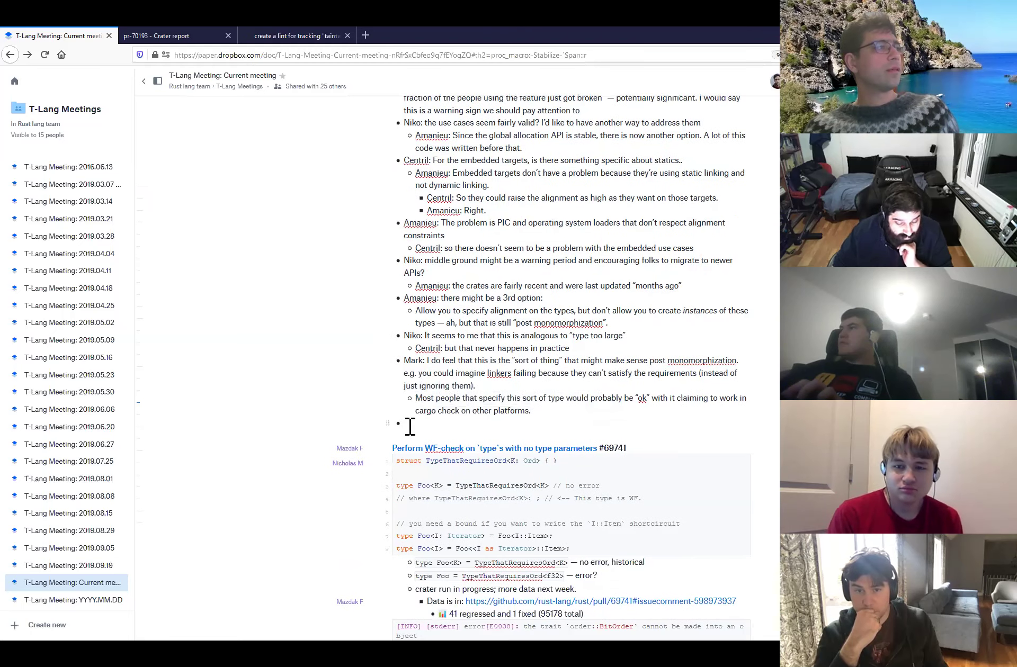
{"action": "left_click", "coordinate": [408, 425]}
{"action": "key", "text": "ctrl+v"}
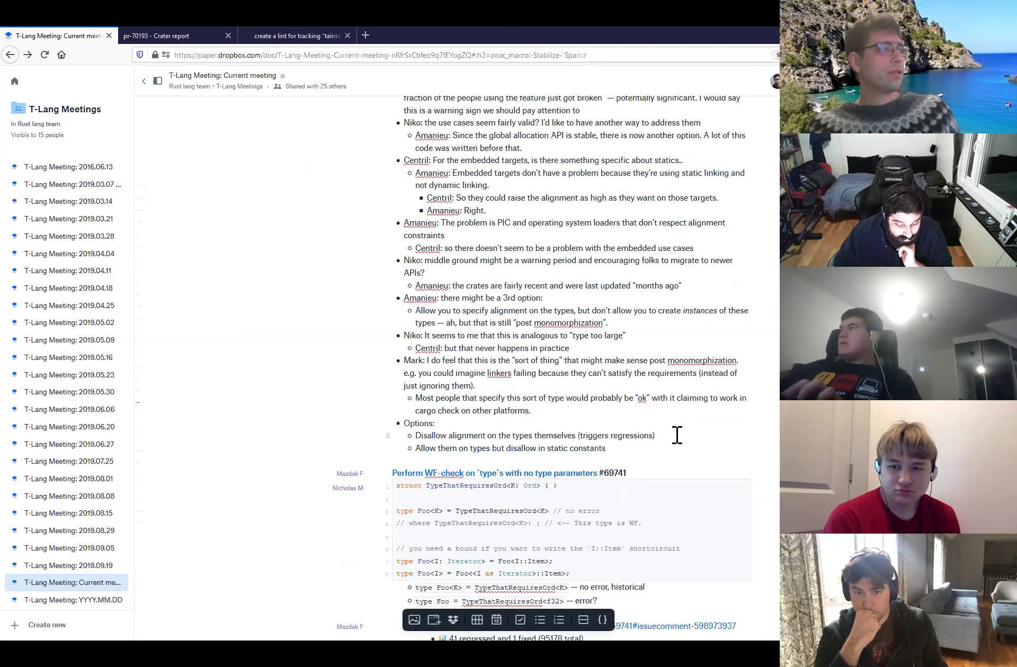
- Under "Disallow alignment on the types themselves", nest "Pro: simpler overall" and "Con: triggers known regressions in existing code"
{"action": "left_click", "coordinate": [676, 435]}
{"action": "key", "text": "Return"}
{"action": "key", "text": "Tab"}
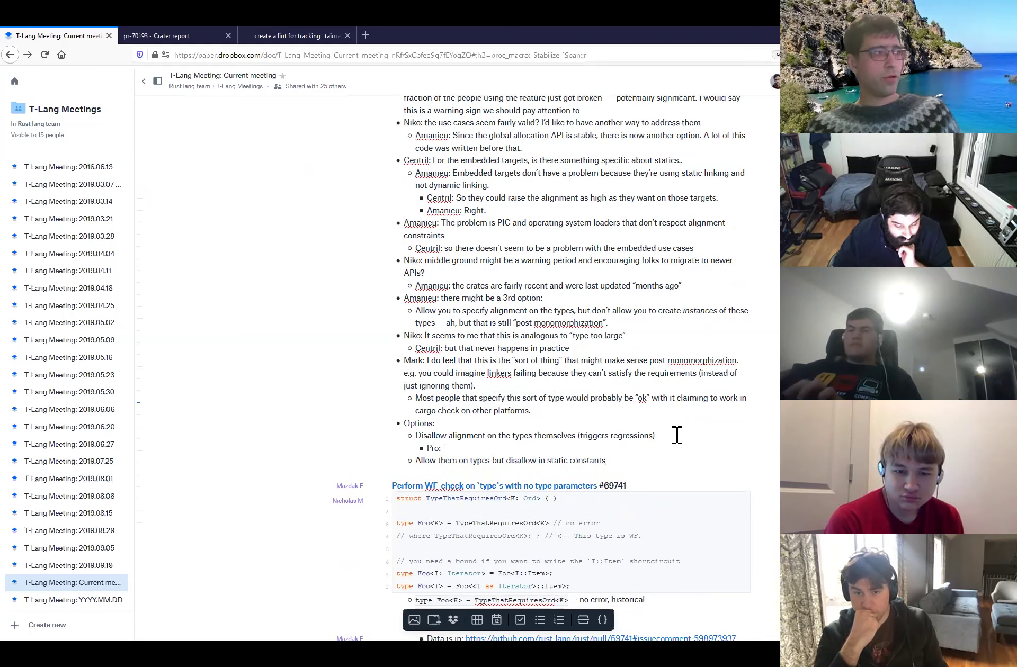
{"action": "type", "text": "Pro: simpler"}
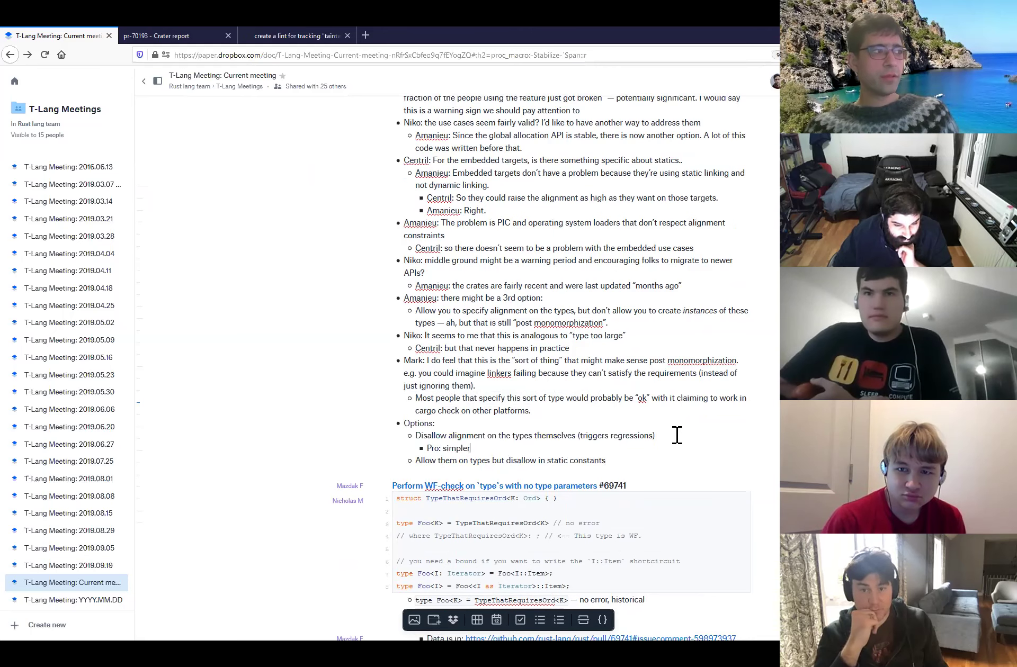
{"action": "key", "text": "Return"}
{"action": "type", "text": "P"}
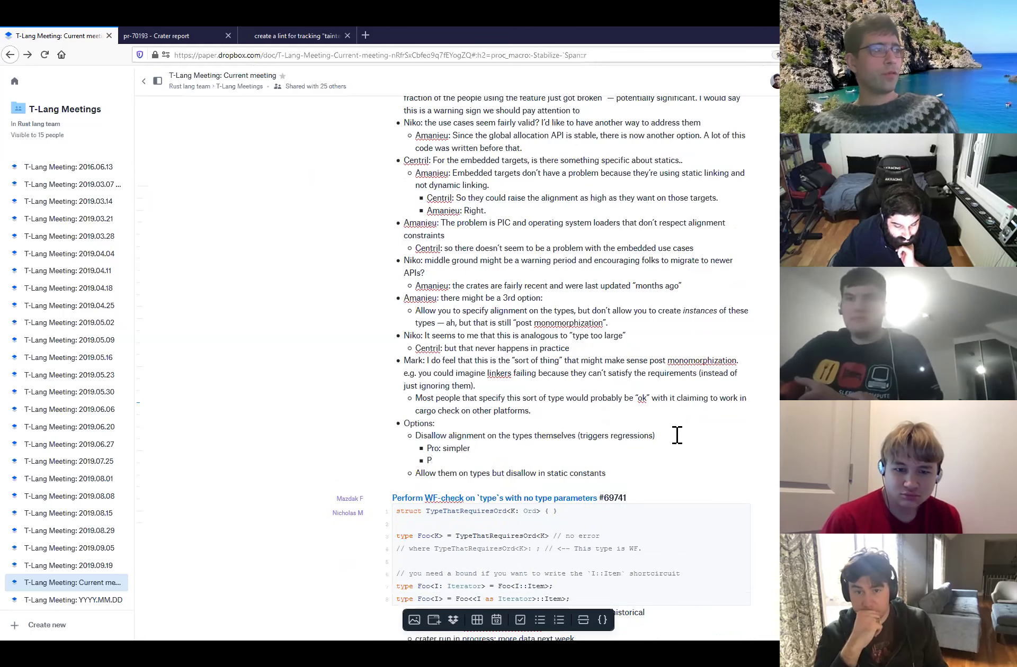
{"action": "key", "text": "End"}
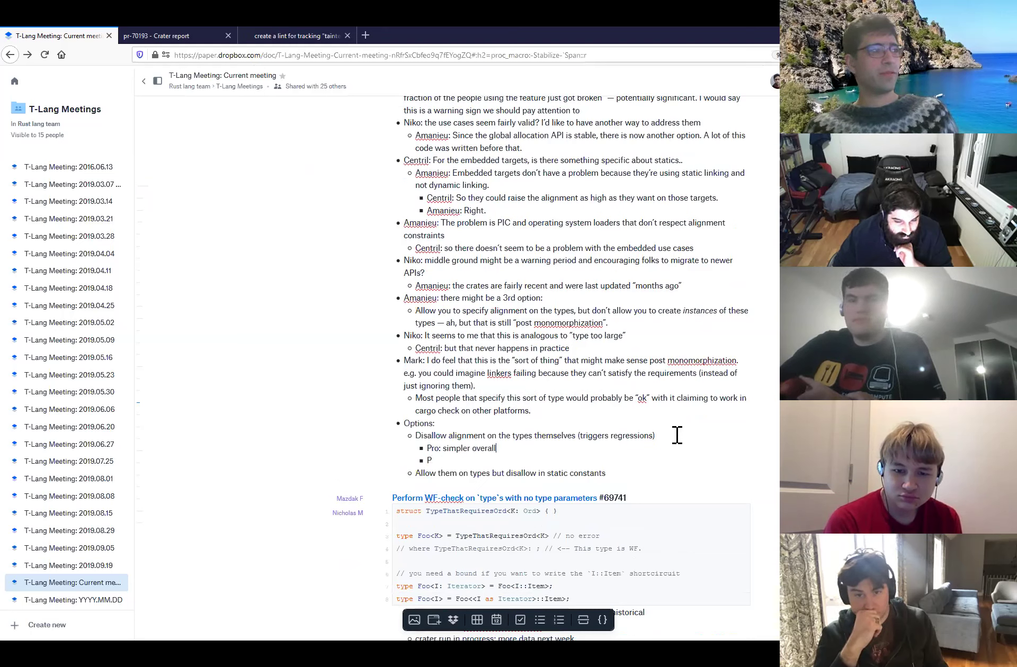
{"action": "key", "text": "Down"}
{"action": "type", "text": "r"}
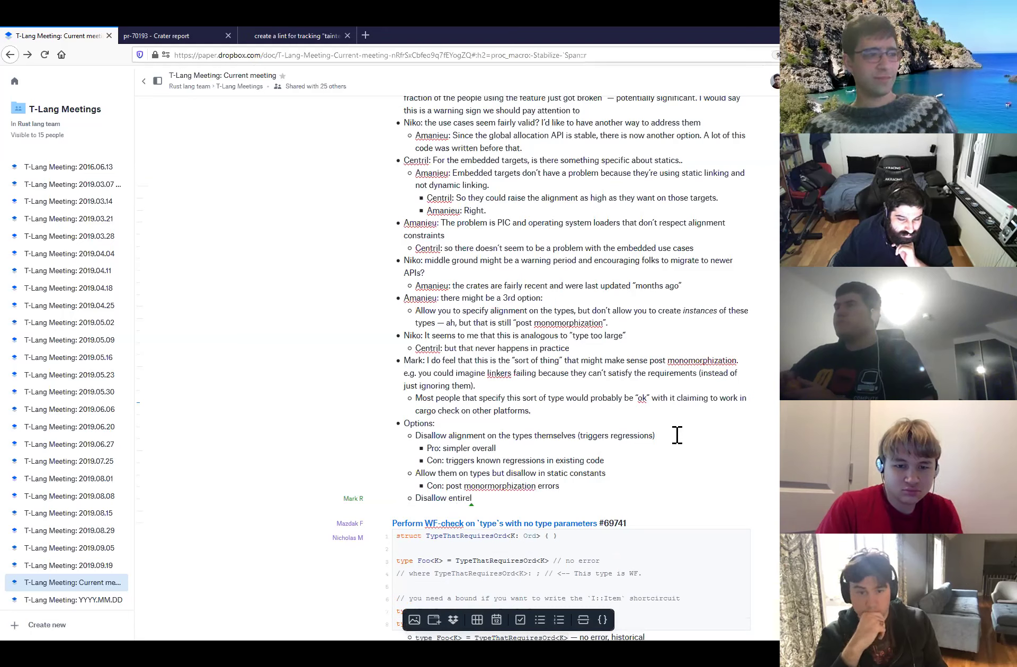
- Under "Allow them on types but disallow in static constants", add "Pro: as narrowly tailored as possible to the existing problem" above the con
{"action": "key", "text": "Return"}
{"action": "type", "text": "Pro: narrowly tailed"}
{"action": "key", "text": "ctrl+Left"}
{"action": "key", "text": "ctrl+Left"}
{"action": "type", "text": "as"}
{"action": "key", "text": "End"}
{"action": "key", "text": "BackSpace"}
{"action": "key", "text": "BackSpace"}
{"action": "key", "text": "BackSpace"}
{"action": "type", "text": "ored"}
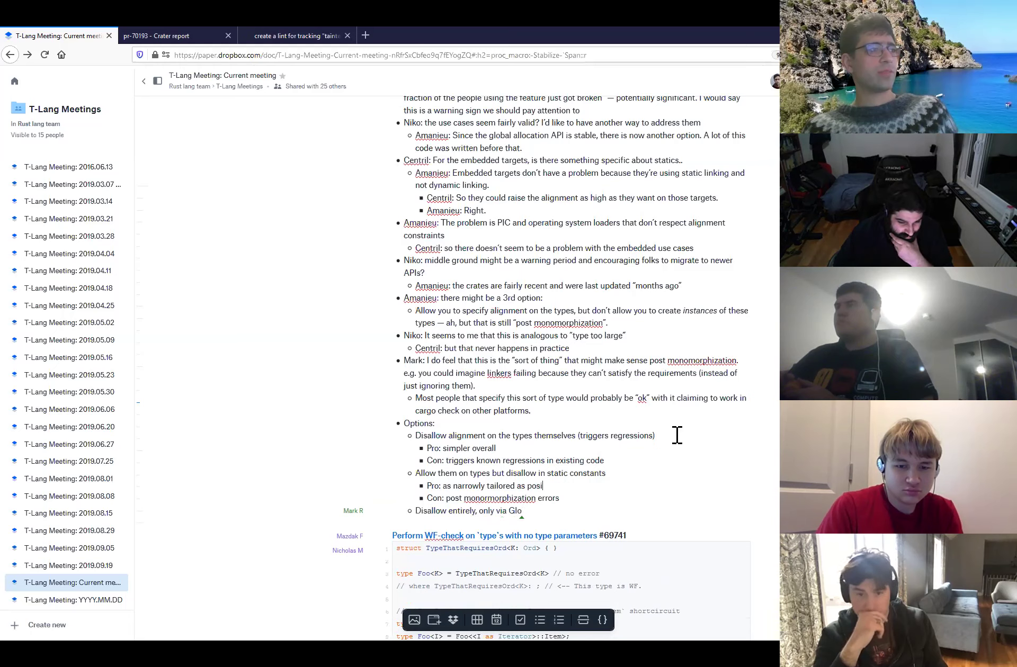
{"action": "type", "text": " as possibl;e"}
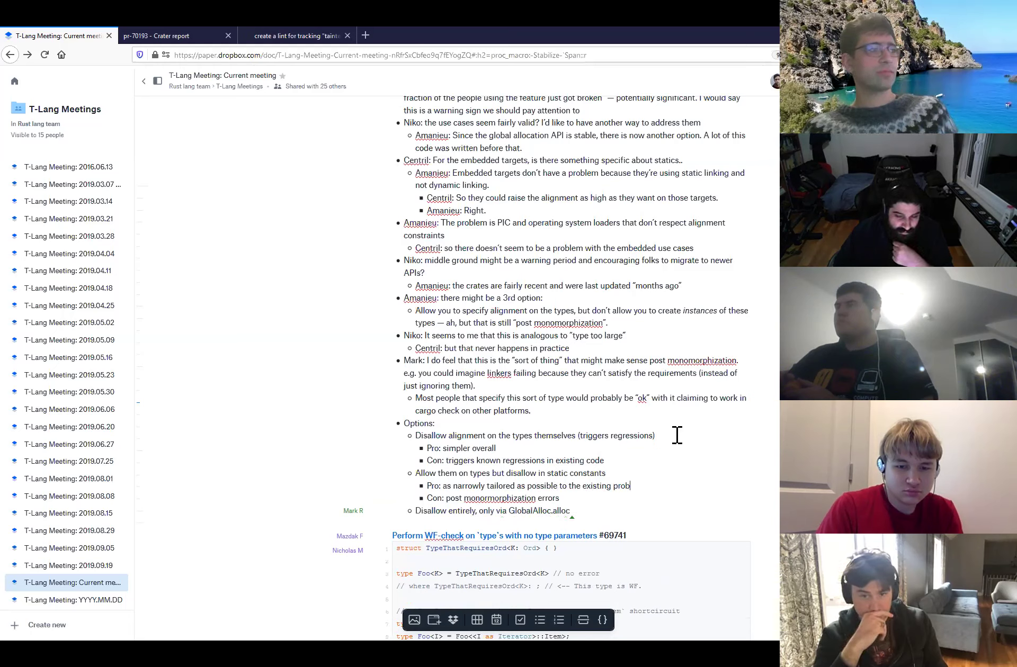
{"action": "type", "text": "lem"}
- Insert "triggers" before "post monormorphization errors" in the second option's con
{"action": "key", "text": "Down"}
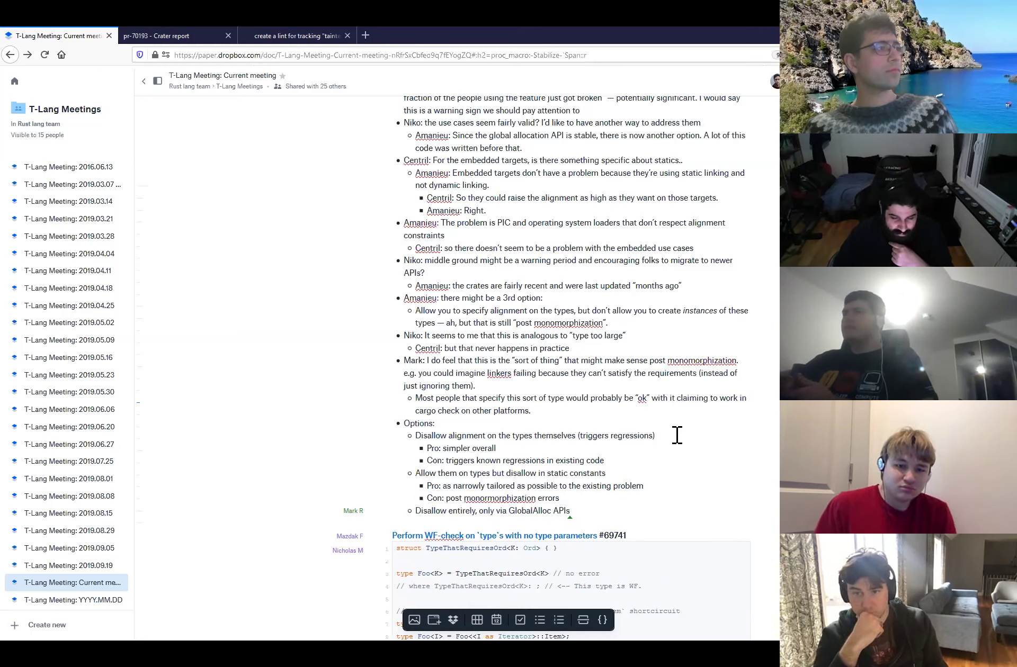
{"action": "key", "text": "ctrl+Left"}
{"action": "key", "text": "ctrl+Left"}
{"action": "key", "text": "ctrl+Left"}
{"action": "type", "text": "triggers"}
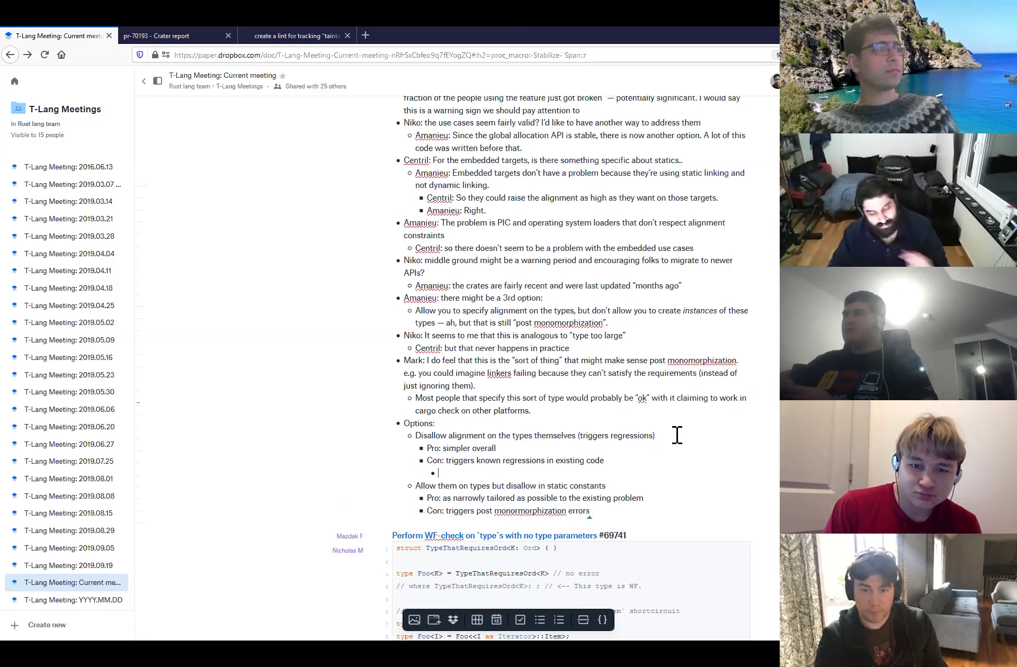
- Under the known-regressions con, add "absolute number of regressions is small" and "but as a fraction of users, maybe significant"
{"action": "type", "text": "absolute number of"}
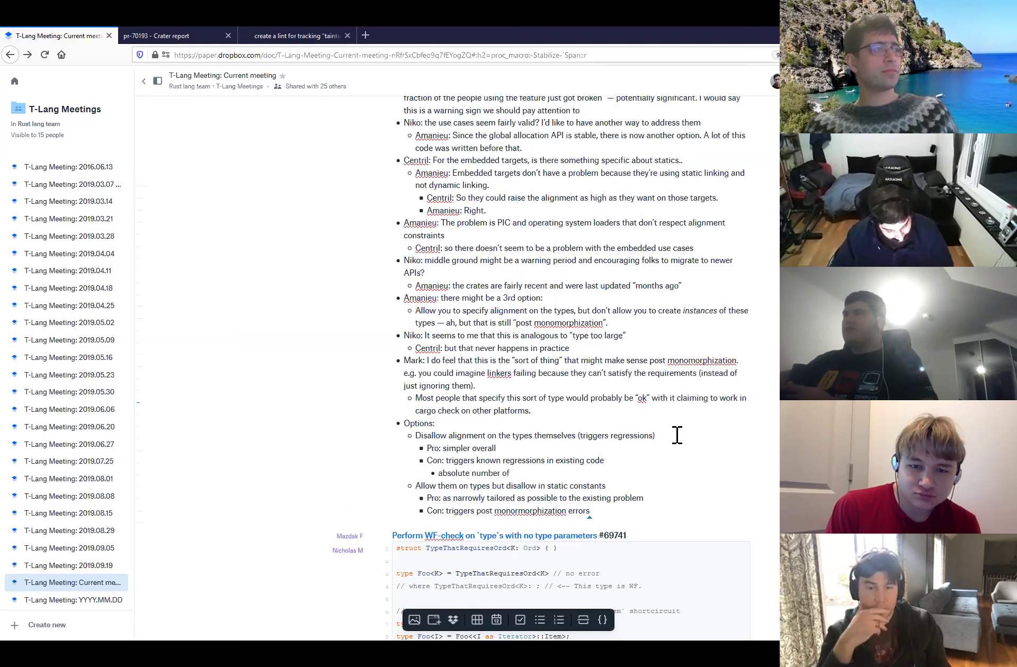
{"action": "type", "text": " regressions is small"}
{"action": "key", "text": "Return"}
{"action": "type", "text": "but as a fraction o"}
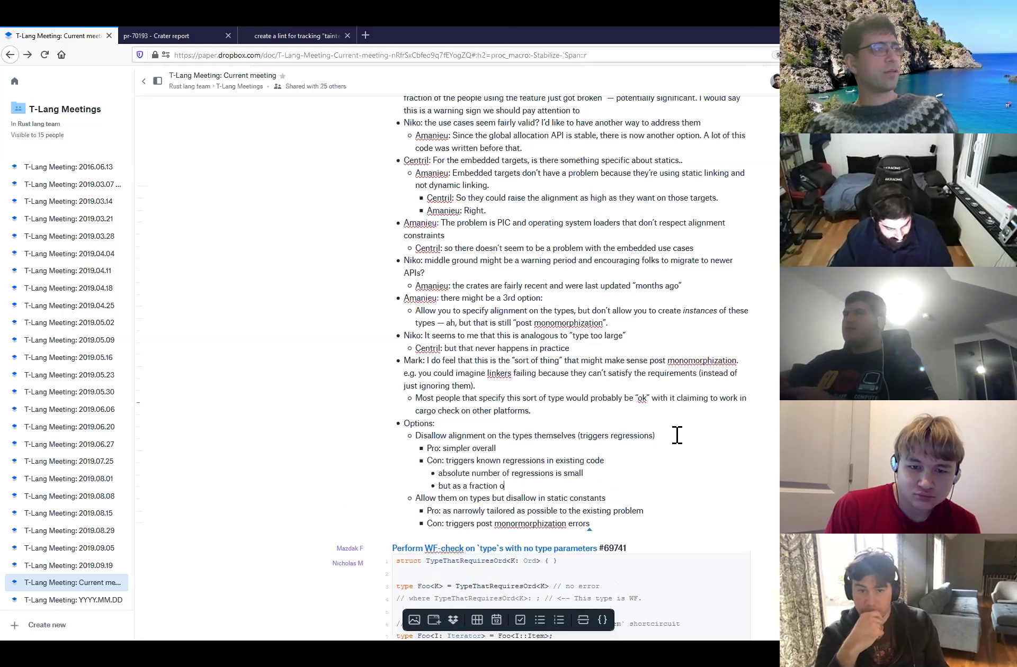
{"action": "type", "text": "f users, maybe signi"}
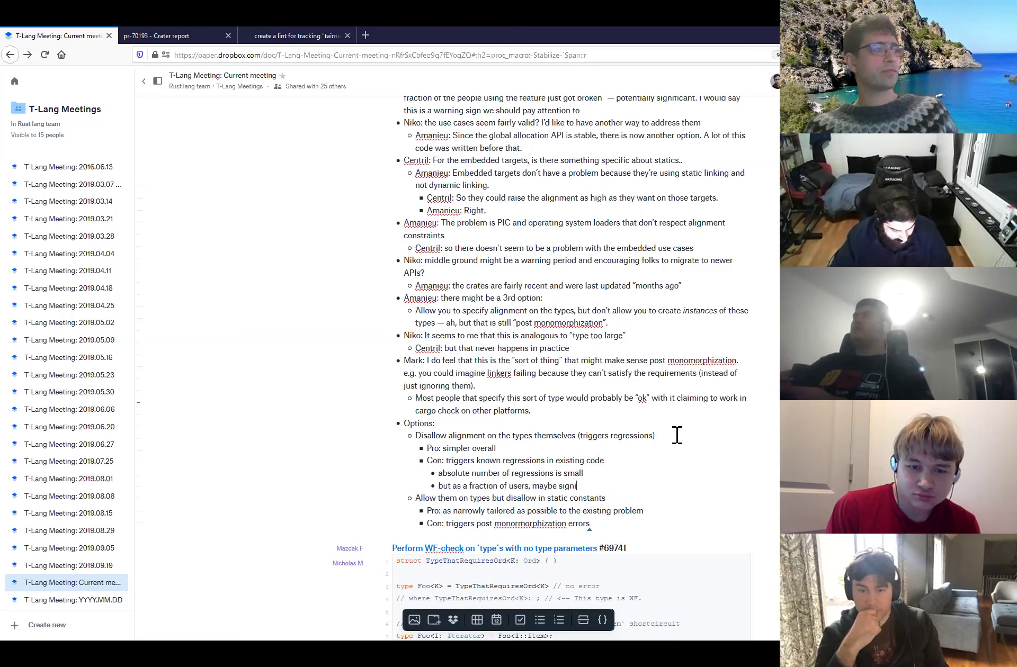
{"action": "type", "text": "ficant"}
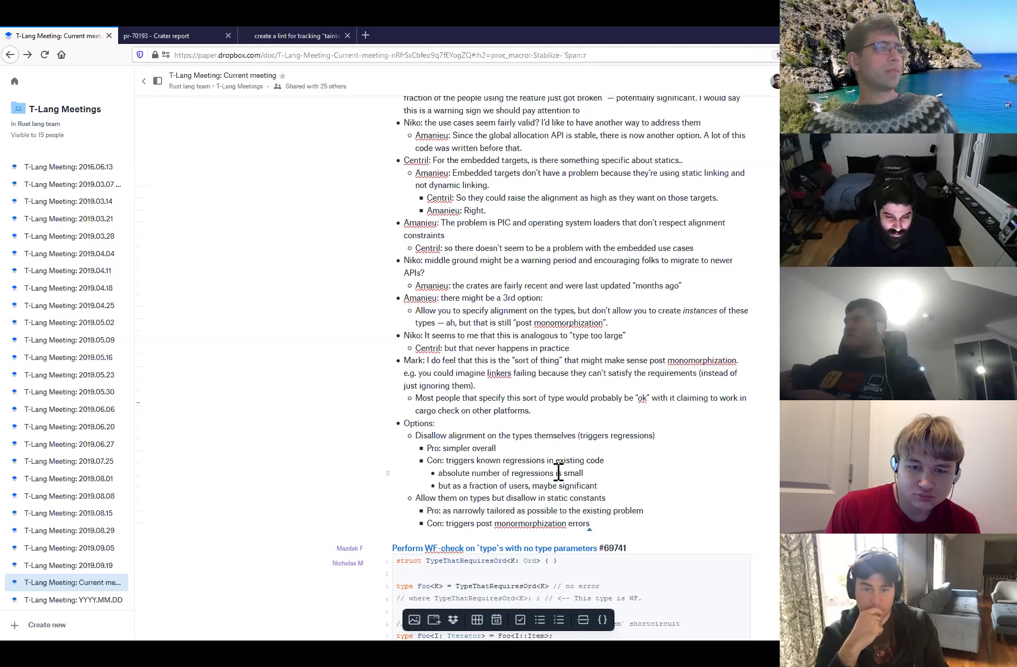
- Under "but as a fraction of users, maybe significant", nest "in embedded cases, however, the limit for platforms would likely be high, so they'd not be impacted"
{"action": "key", "text": "Return"}
{"action": "key", "text": "Tab"}
{"action": "type", "text": "in"}
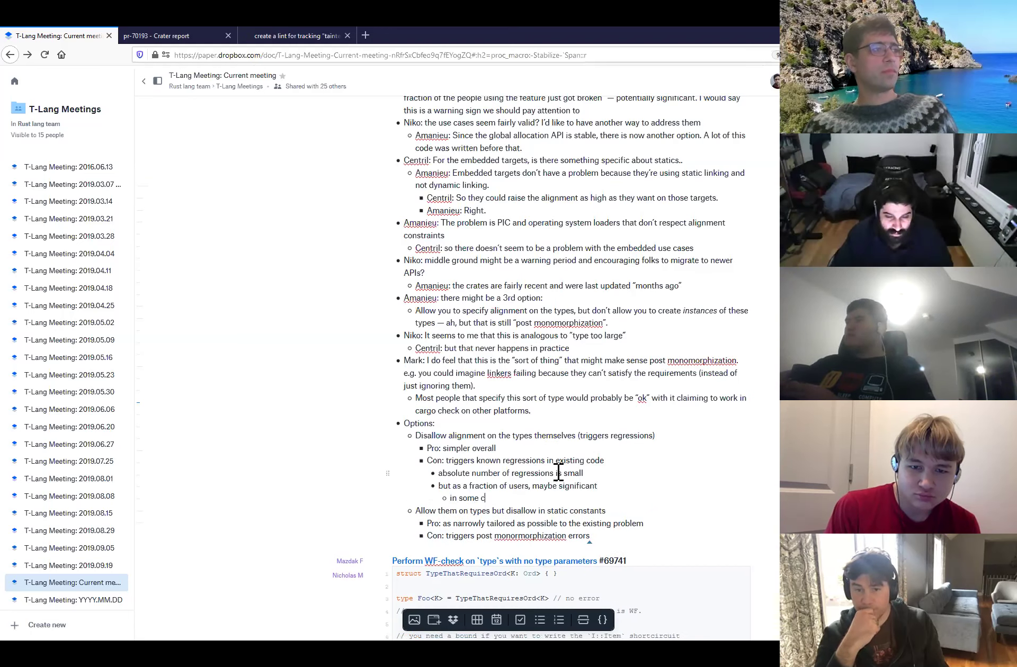
{"action": "key", "text": "BackSpace"}
{"action": "key", "text": "BackSpace"}
{"action": "key", "text": "BackSpace"}
{"action": "key", "text": "BackSpace"}
{"action": "key", "text": "BackSpace"}
{"action": "key", "text": "BackSpace"}
{"action": "type", "text": "embedded cases, however, t"}
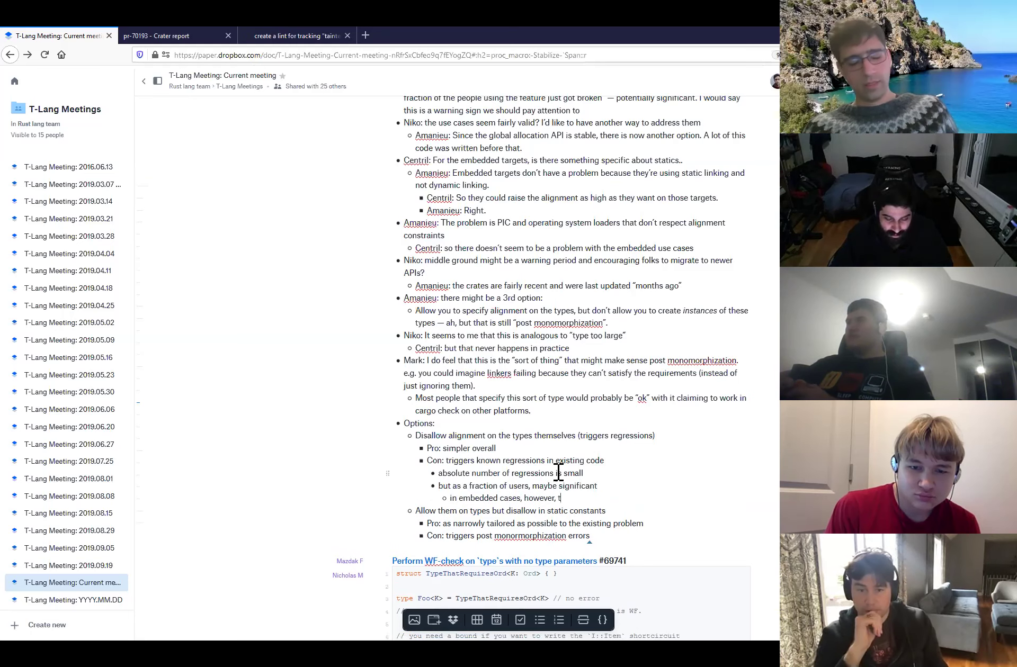
{"action": "type", "text": "he limit for platforms w"}
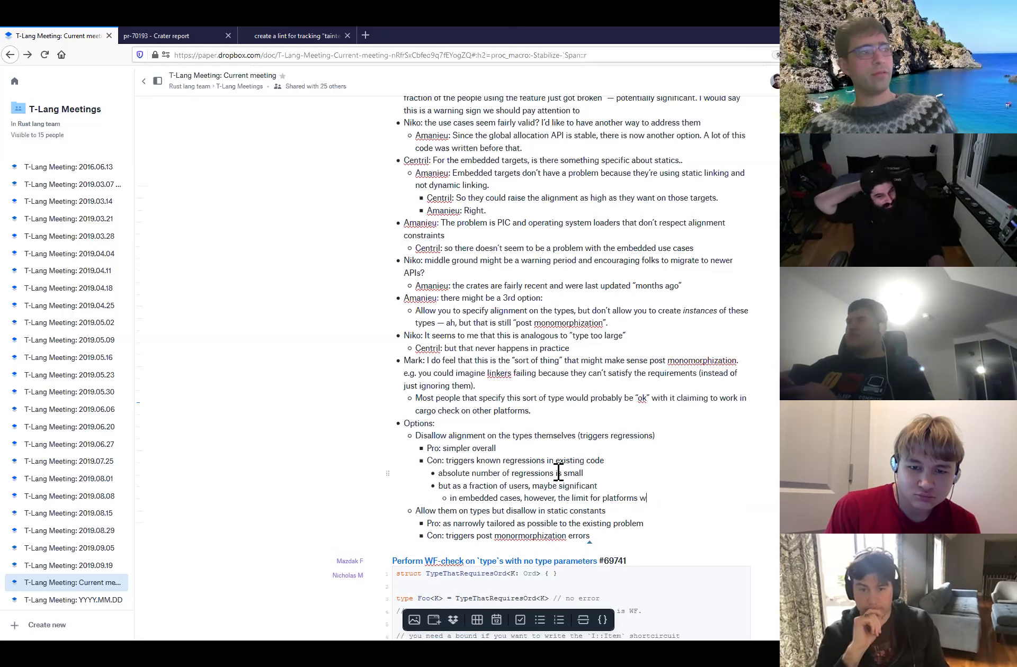
{"action": "type", "text": "ould liekly"}
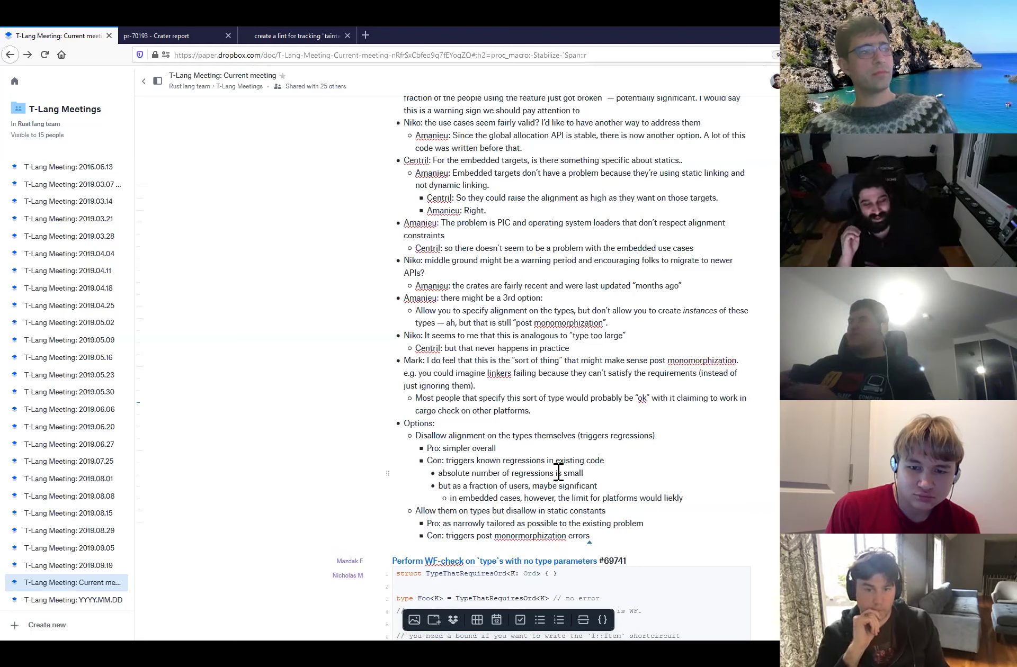
{"action": "key", "text": "BackSpace"}
{"action": "key", "text": "BackSpace"}
{"action": "key", "text": "BackSpace"}
{"action": "key", "text": "BackSpace"}
{"action": "type", "text": "kely be high, so the"}
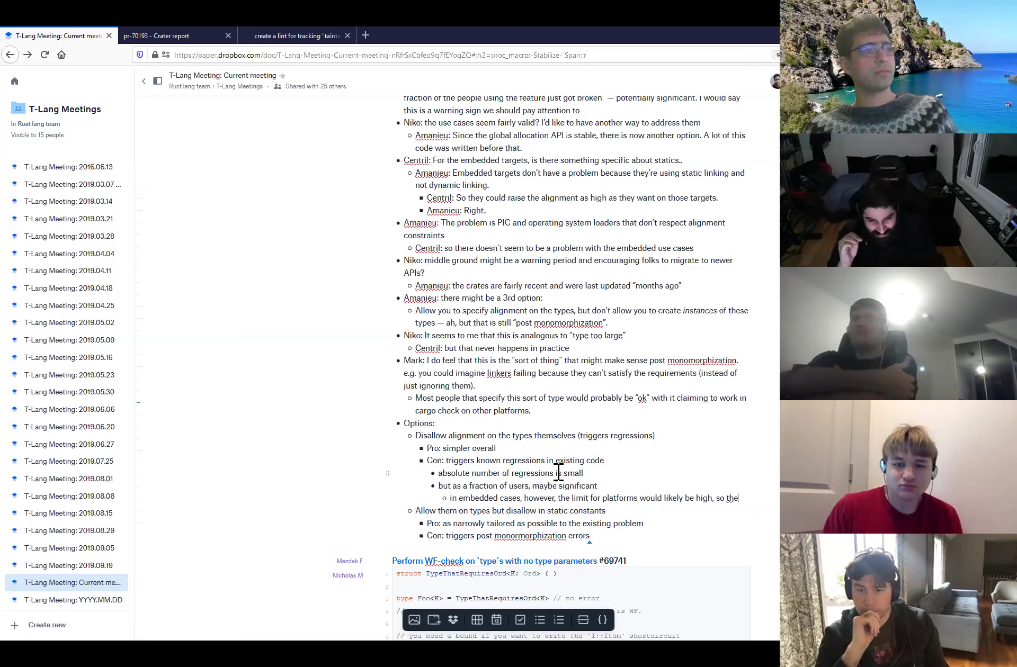
{"action": "type", "text": "y'd not be impacted"}
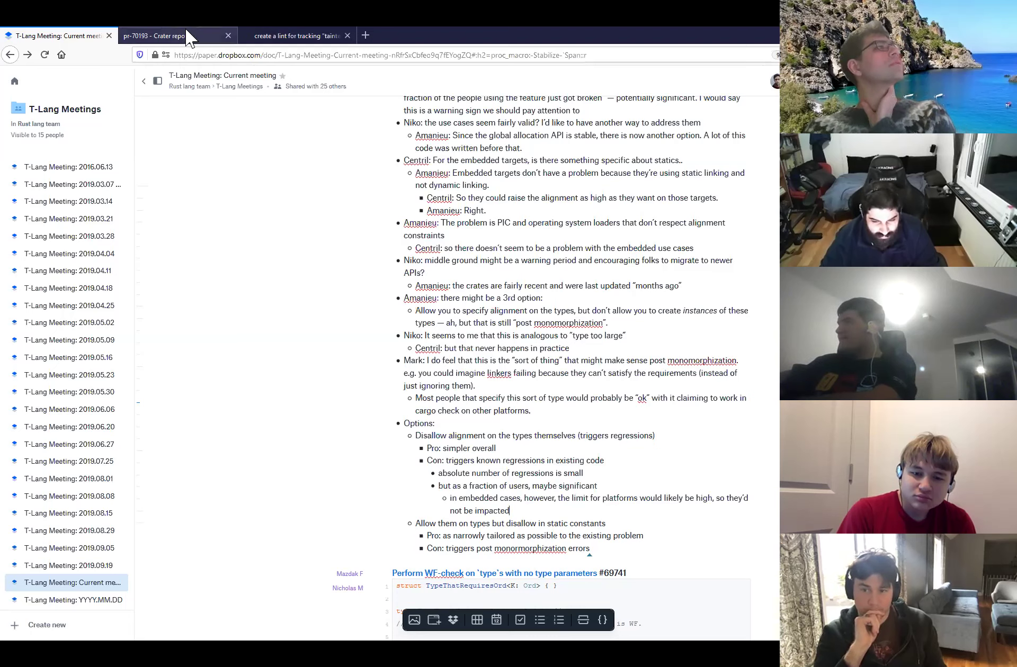
- Go back from the crater report to pull request #70193 and review the comment describing the root regressions
{"action": "left_click", "coordinate": [158, 35]}
{"action": "left_click", "coordinate": [10, 55]}
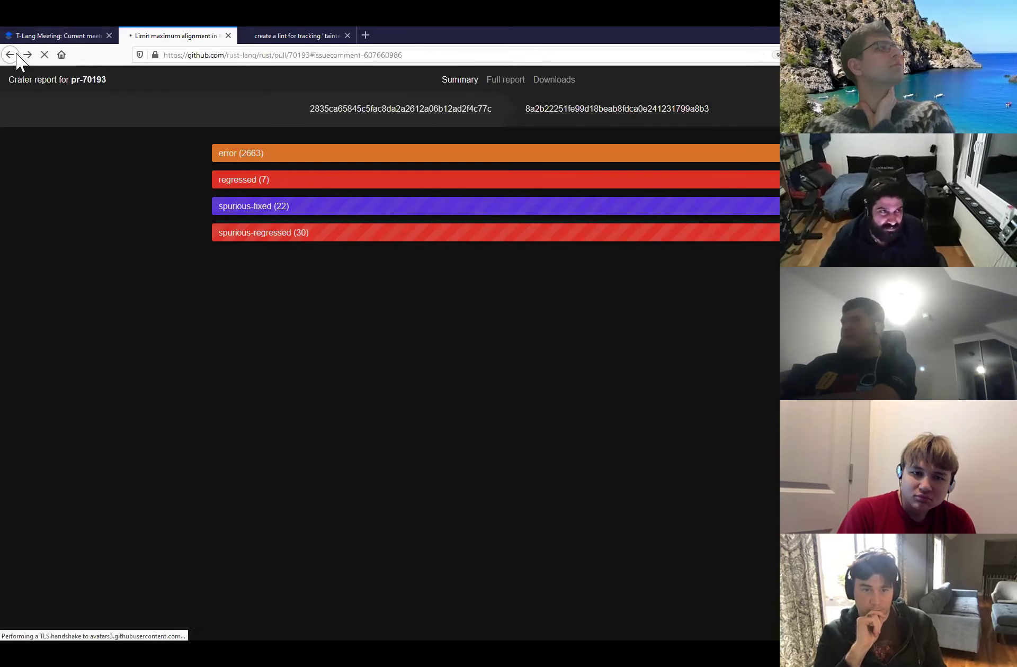
{"action": "scroll", "coordinate": [96, 177], "scroll_direction": "up", "scroll_amount": 7}
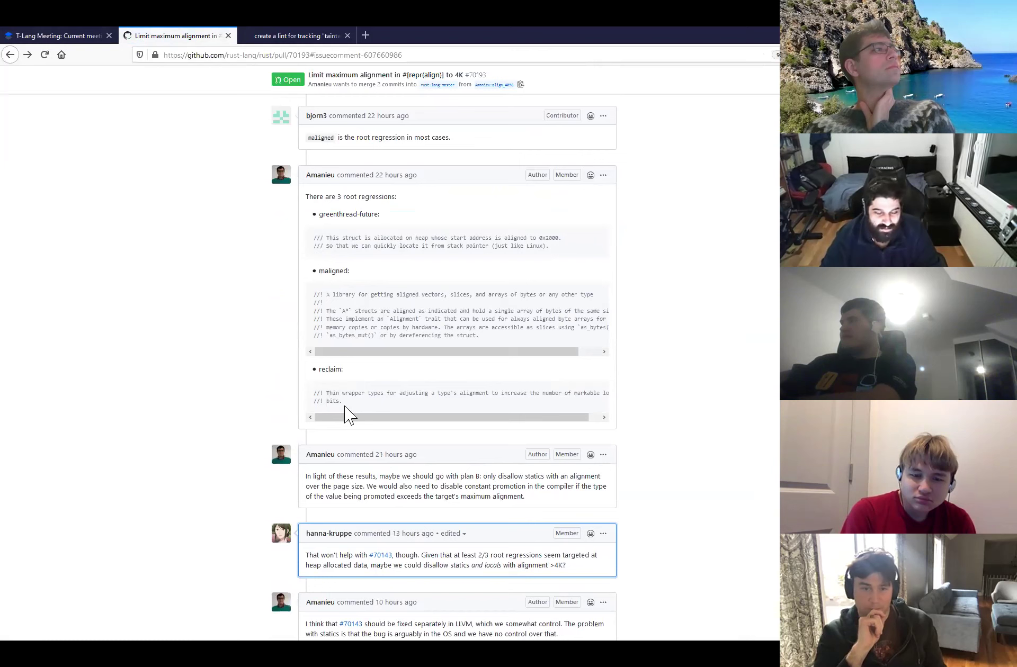
{"action": "left_click_drag", "start_coordinate": [344, 408], "coordinate": [322, 406]}
{"action": "left_click_drag", "start_coordinate": [343, 350], "coordinate": [219, 307]}
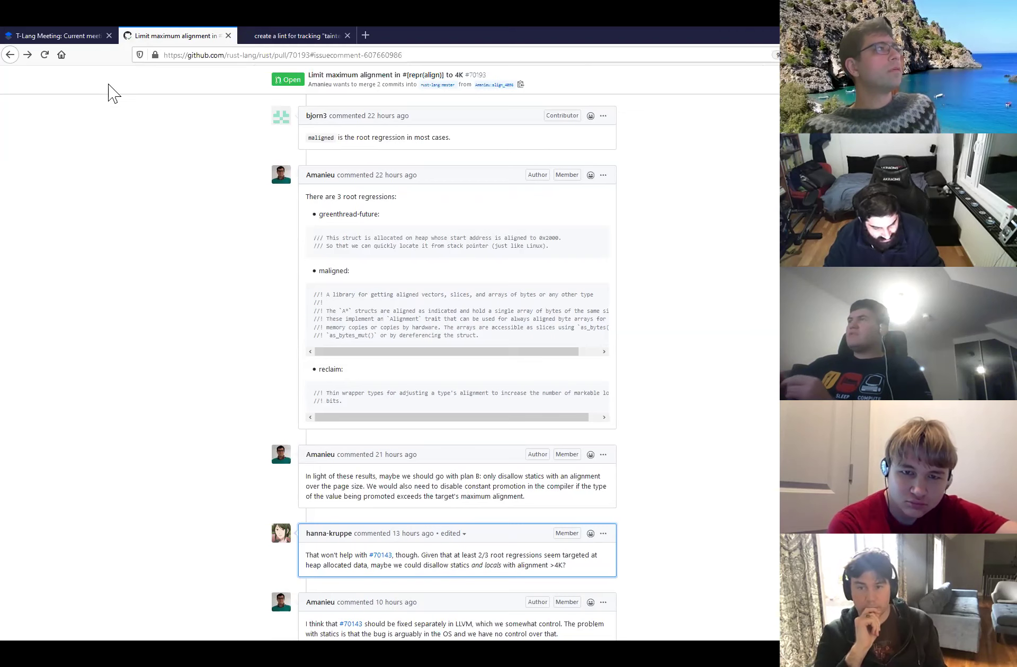
- Return to the T-Lang meeting notes and add an empty top-level bullet after the second option's con
{"action": "left_click", "coordinate": [77, 38]}
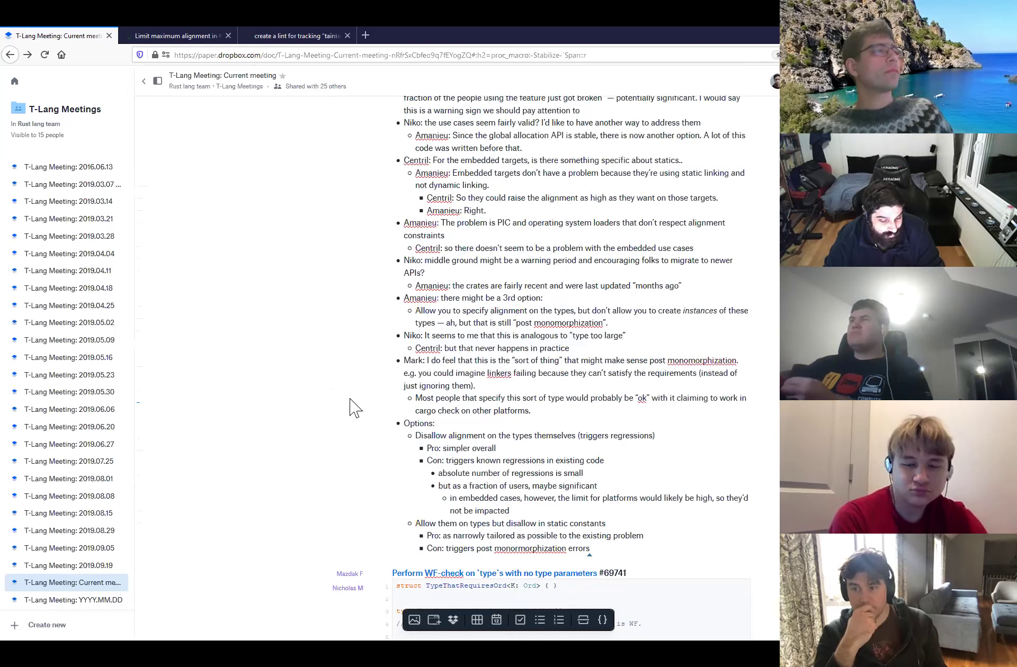
{"action": "left_click", "coordinate": [623, 547]}
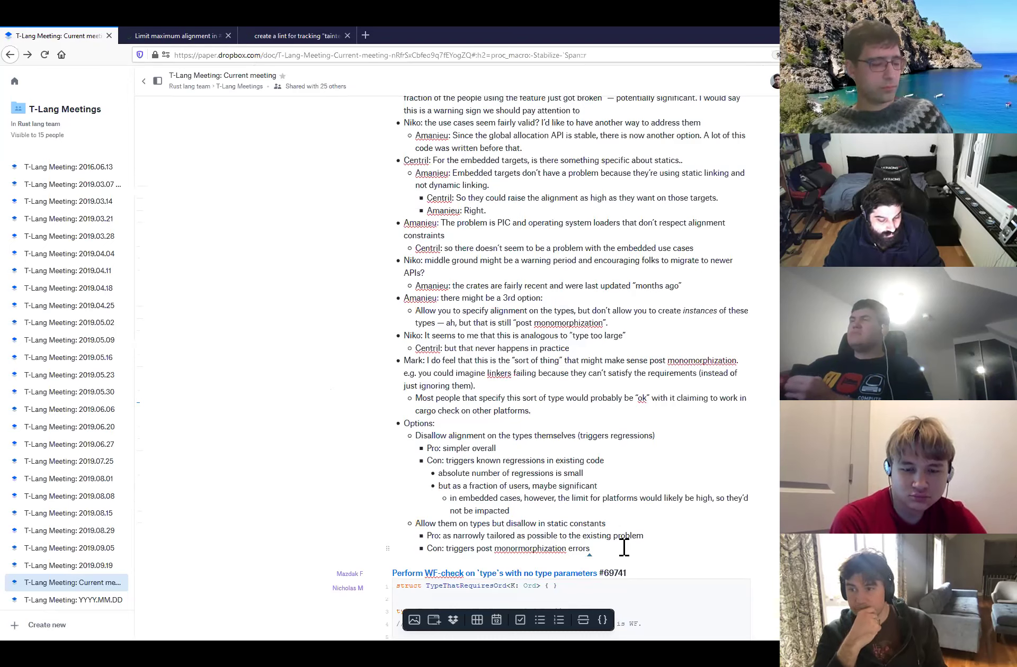
{"action": "key", "text": "Return"}
{"action": "key", "text": "Tab"}
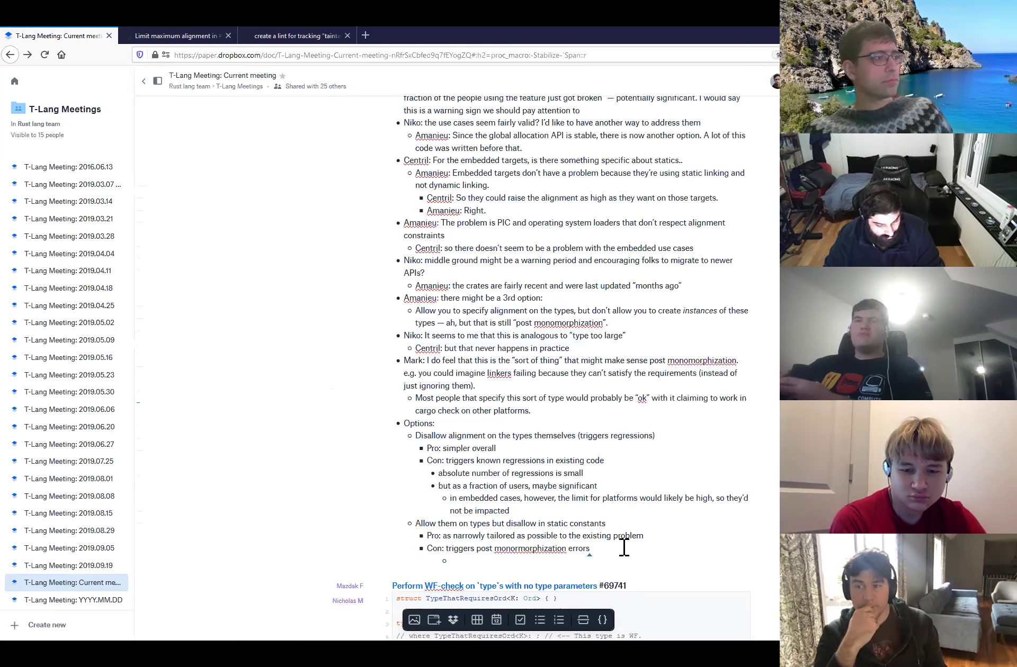
{"action": "key", "text": "shift+Tab"}
{"action": "key", "text": "shift+Tab"}
{"action": "key", "text": "shift+Tab"}
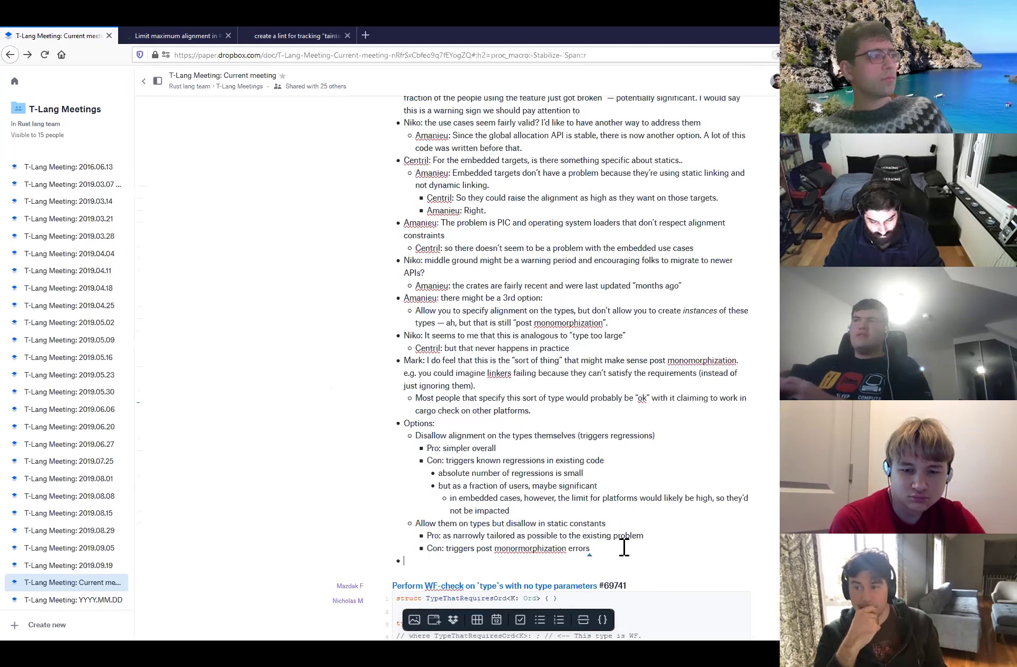
{"action": "type", "text": "aMANIEU"}
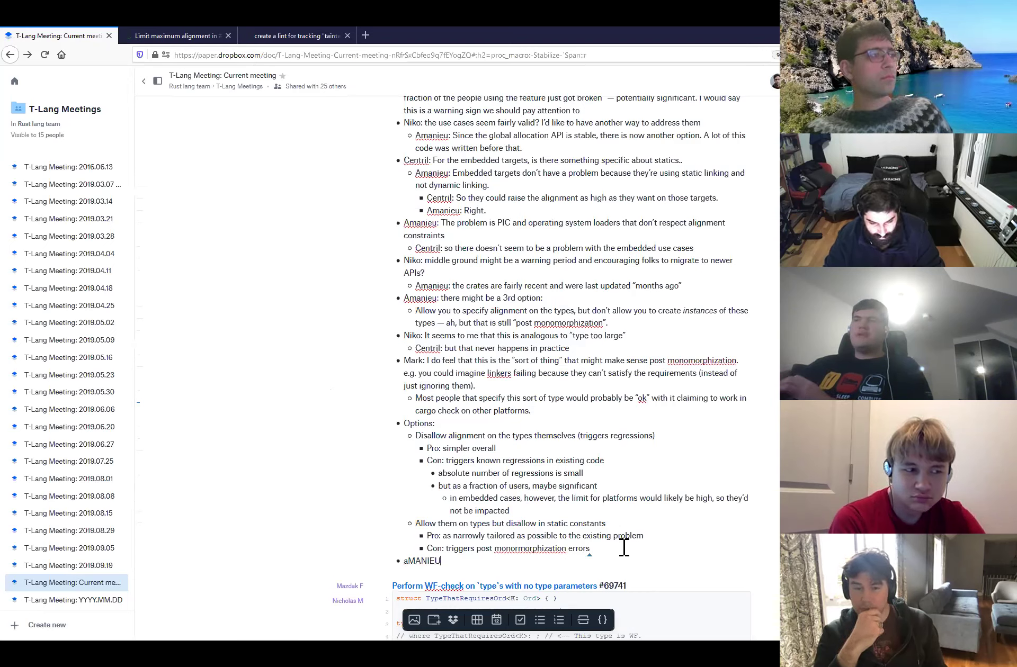
{"action": "key", "text": "ctrl+BackSpace"}
{"action": "type", "text": "Amanieu:"}
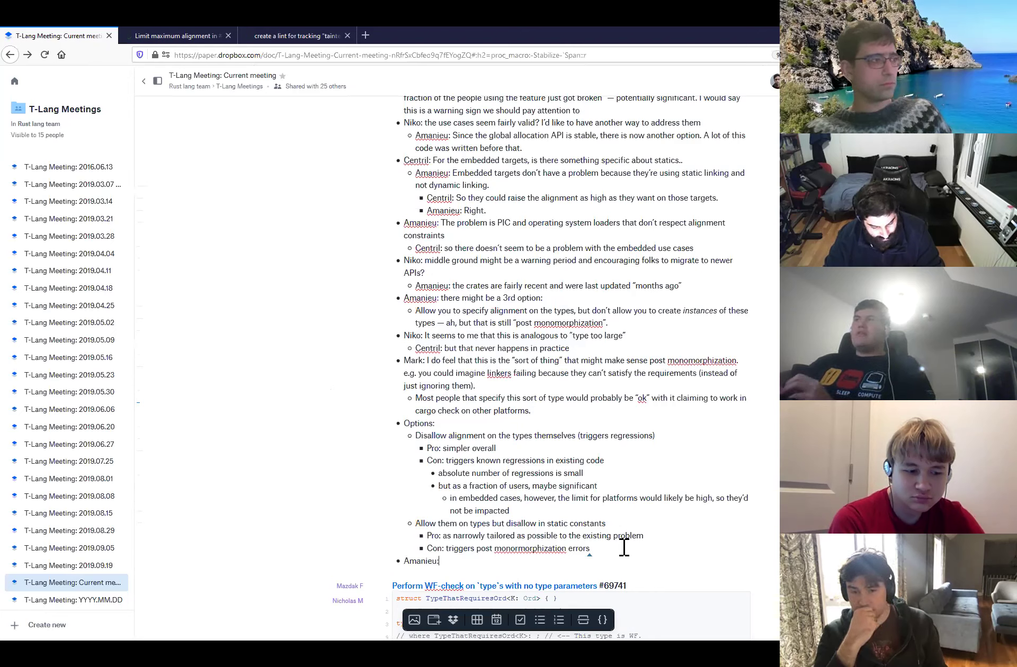
{"action": "key", "text": "ctrl+BackSpace"}
{"action": "key", "text": "ctrl+BackSpace"}
- Write "What does it take to fix?" in the new bullet and nest "greenthread-future: use global-alloc API" under it
{"action": "type", "text": "What does it take to fix?"}
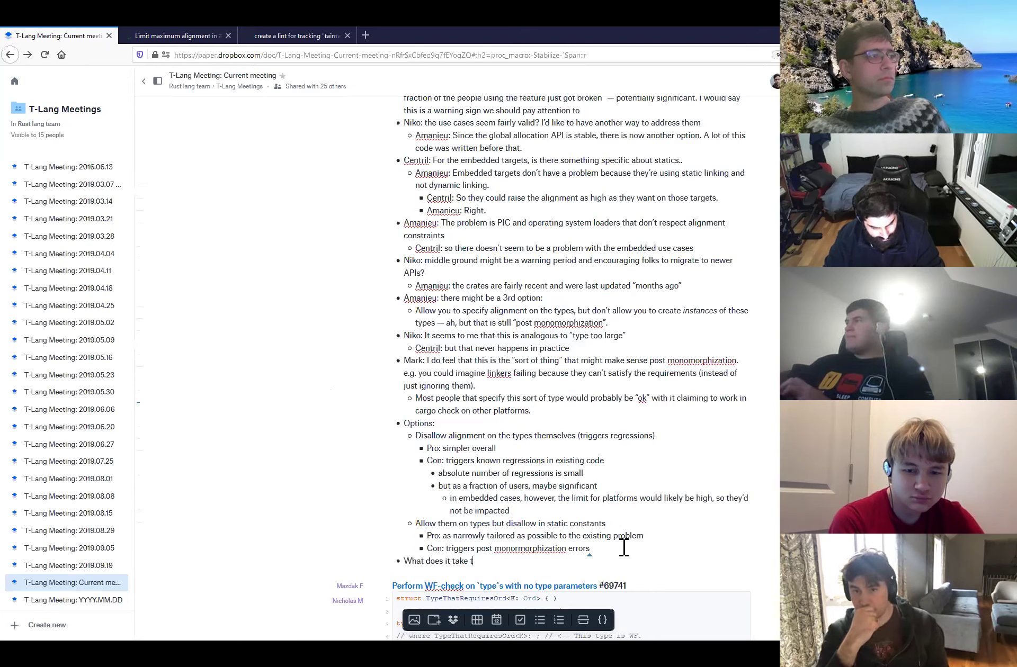
{"action": "key", "text": "Return"}
{"action": "key", "text": "Tab"}
{"action": "type", "text": "gre"}
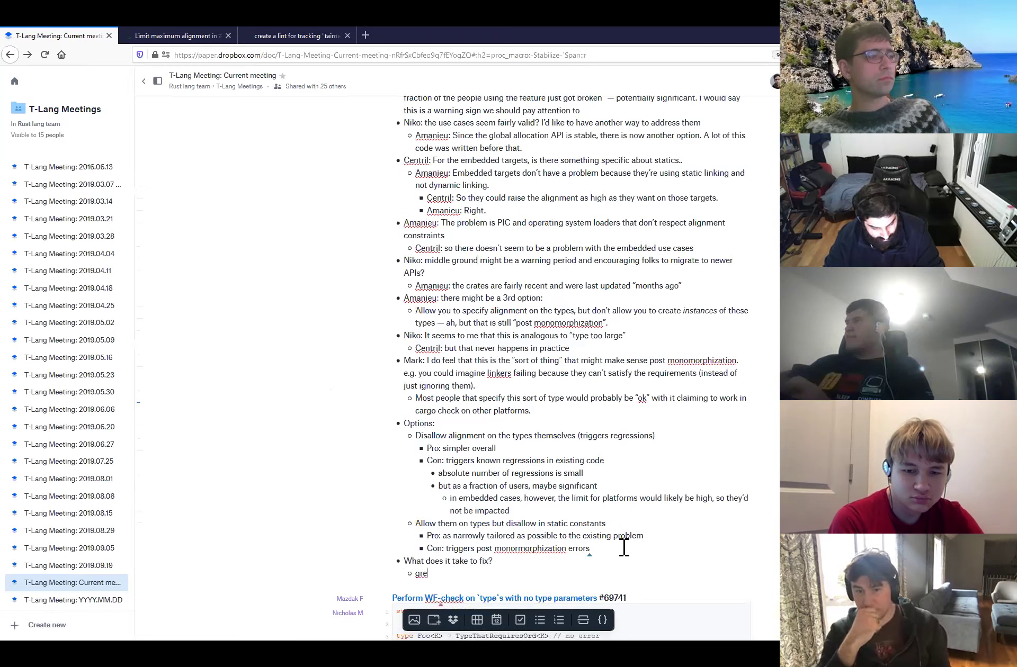
{"action": "type", "text": "enthread-future: use global-alloc API"}
{"action": "key", "text": "Return"}
- Add the sub-bullet "other crates: remove the structs, hopefully unused by their clients" below the greenthread-future fix
{"action": "type", "text": "o"}
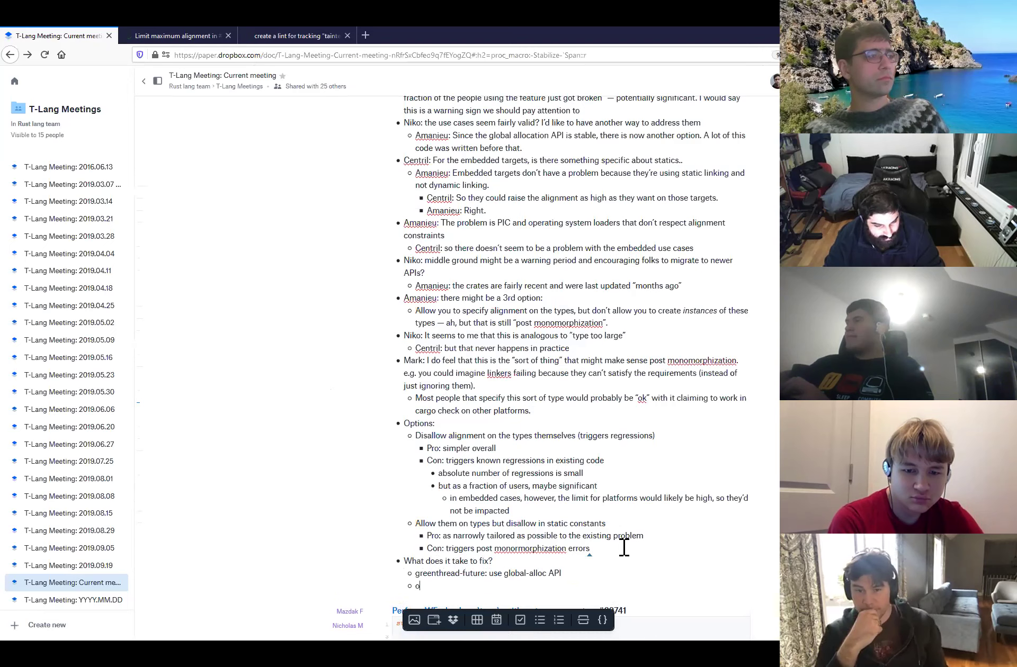
{"action": "type", "text": "ther crates: remove the structs"}
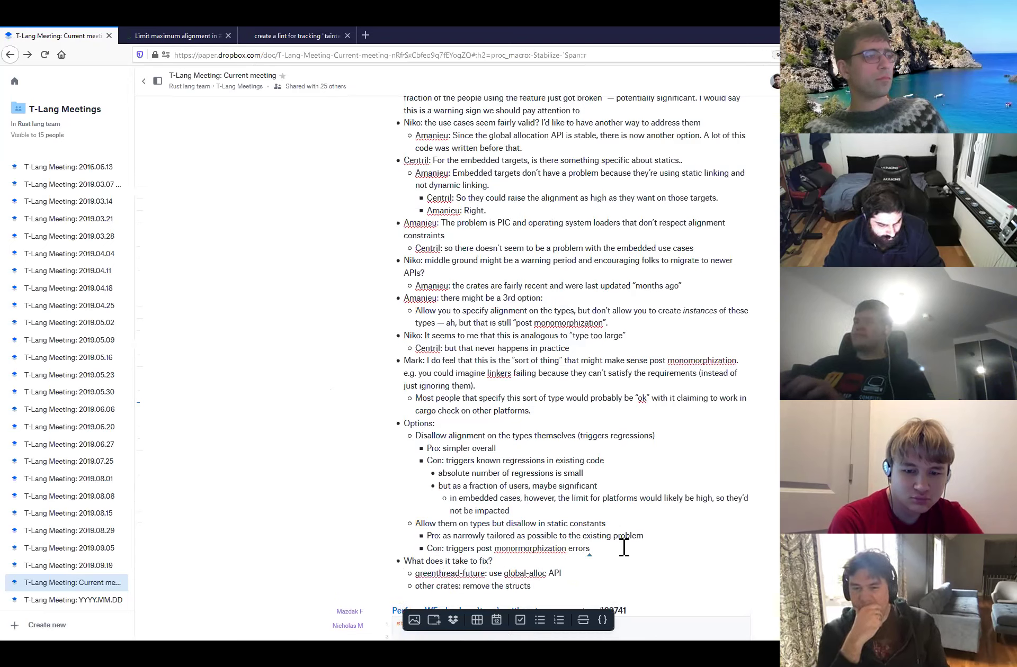
{"action": "type", "text": "("}
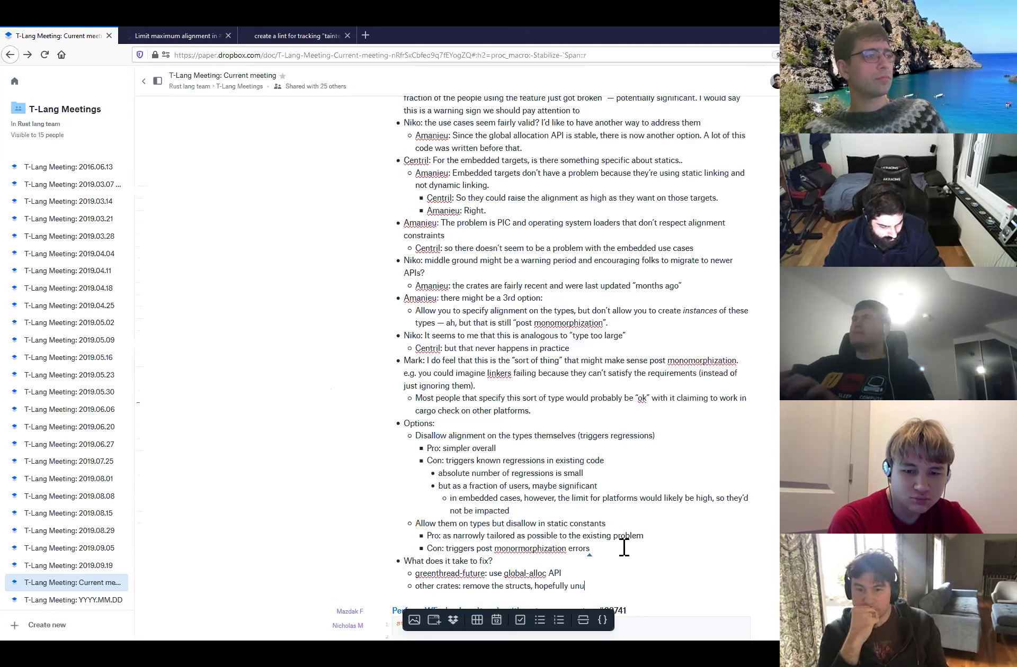
{"action": "key", "text": "BackSpace"}
{"action": "type", "text": "heir clients"}
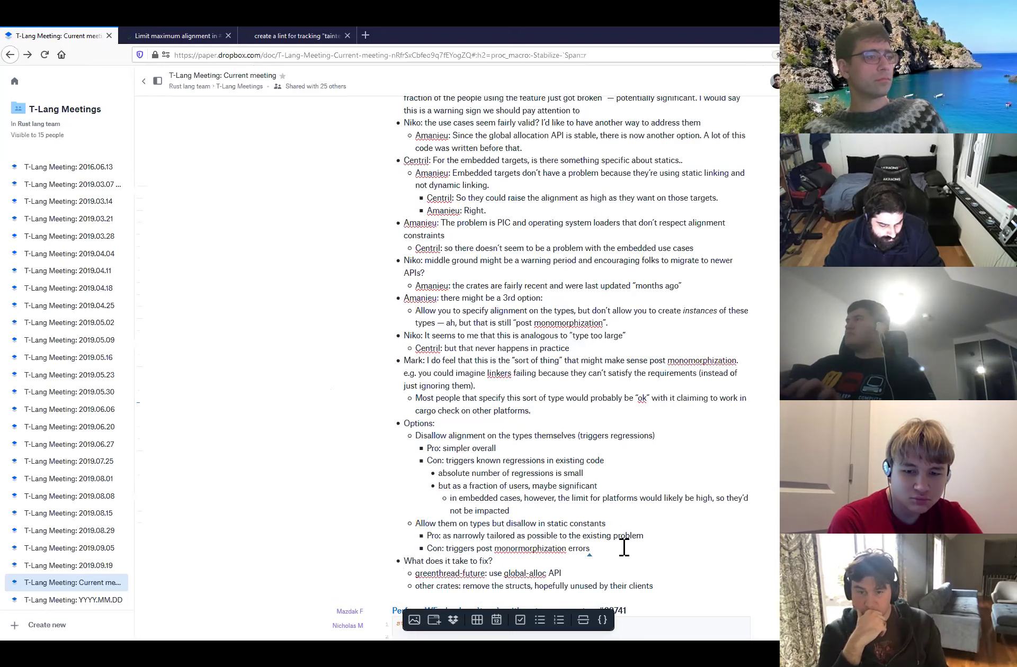
- In the "other crates" bullet, insert "or cfg-gate" after "remove" and "with higher alignment" after "the structs"
{"action": "scroll", "coordinate": [604, 544], "scroll_direction": "down", "scroll_amount": 2}
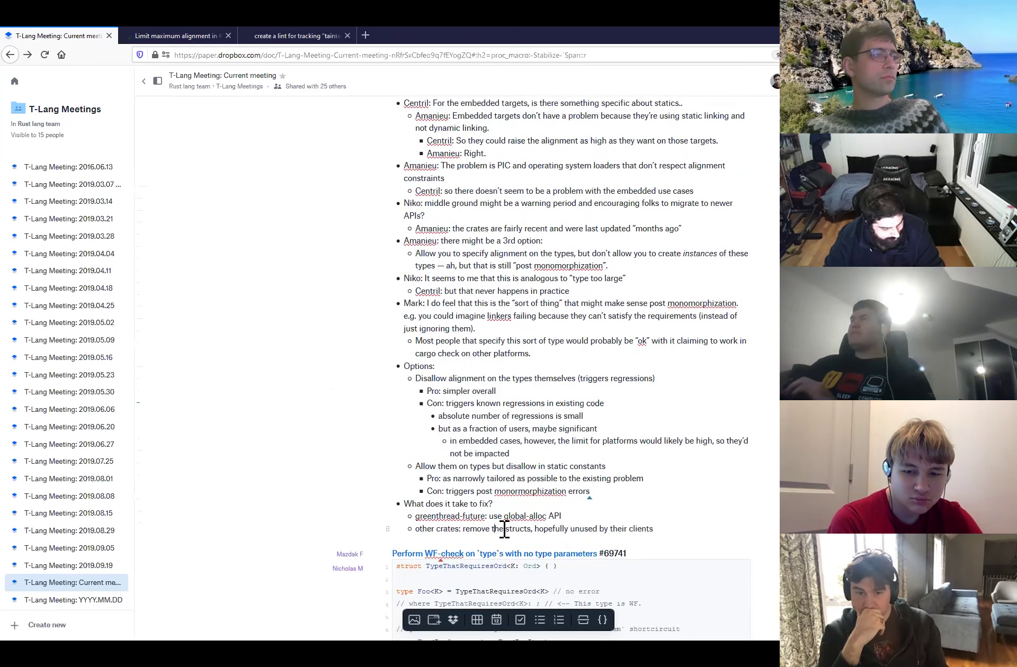
{"action": "key", "text": "ctrl+Left"}
{"action": "key", "text": "ctrl+Left"}
{"action": "key", "text": "ctrl+Left"}
{"action": "key", "text": "ctrl+Left"}
{"action": "key", "text": "ctrl+Left"}
{"action": "key", "text": "ctrl+Left"}
{"action": "type", "text": "or cfg-gate"}
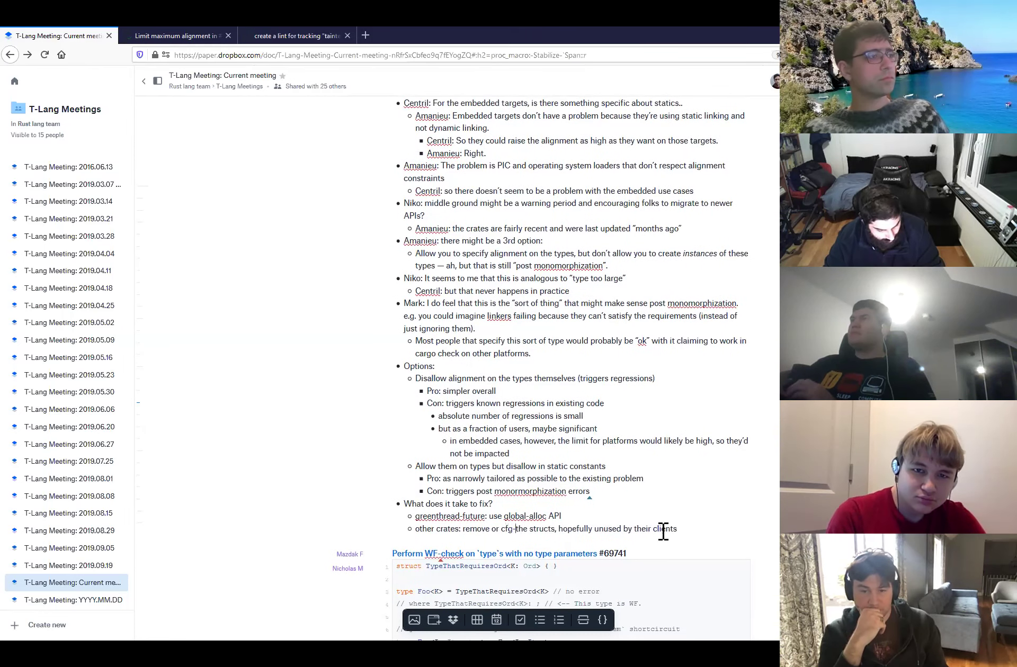
{"action": "key", "text": "ctrl+Right"}
{"action": "key", "text": "ctrl+Right"}
{"action": "type", "text": "with higher alignment"}
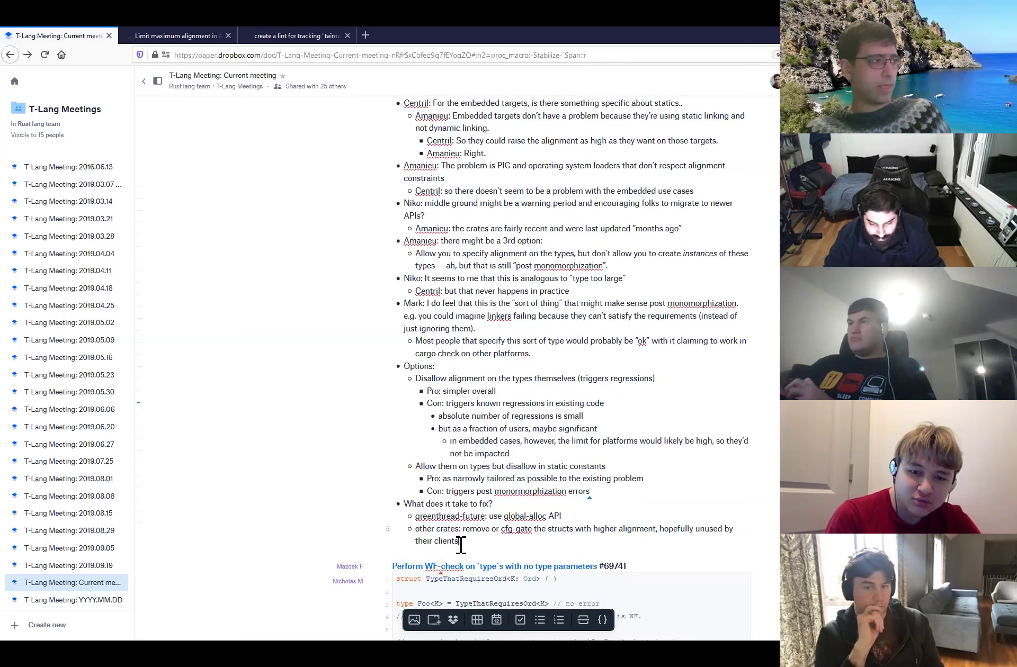
- Add the sub-bullet "ping embedded working group and crate" and insert a top-level "Action items:" bullet above it
{"action": "key", "text": "Return"}
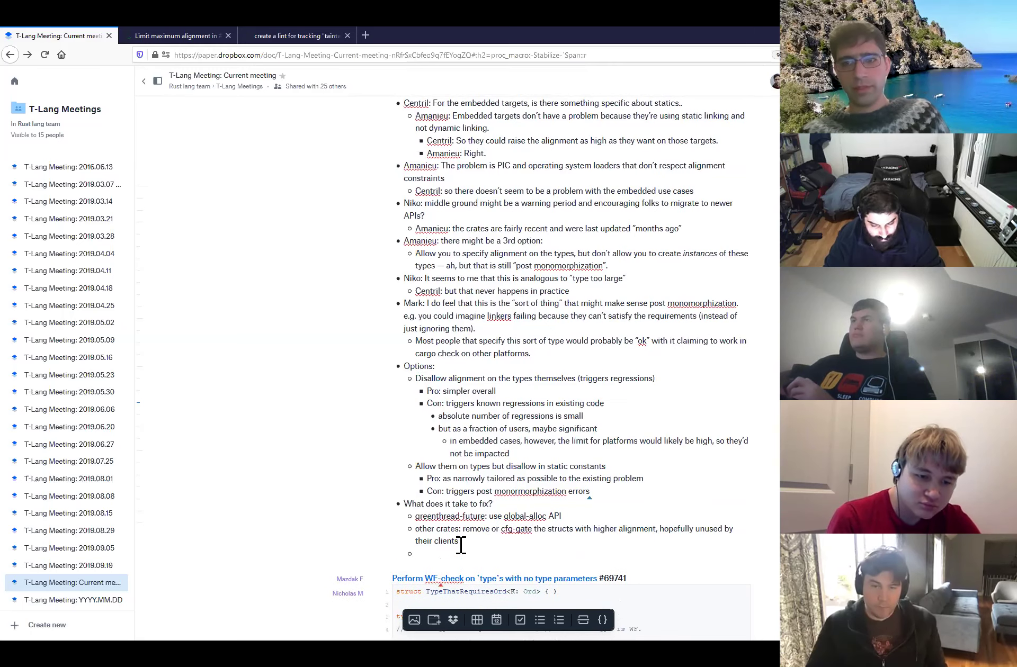
{"action": "type", "text": "ping embedded working group and crate"}
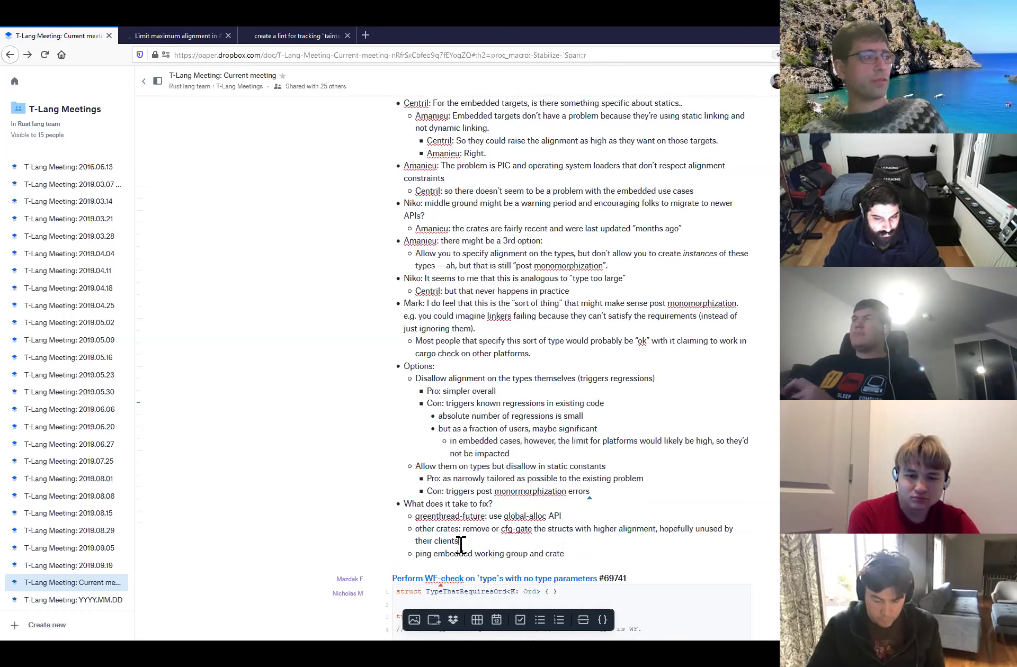
{"action": "key", "text": "Return"}
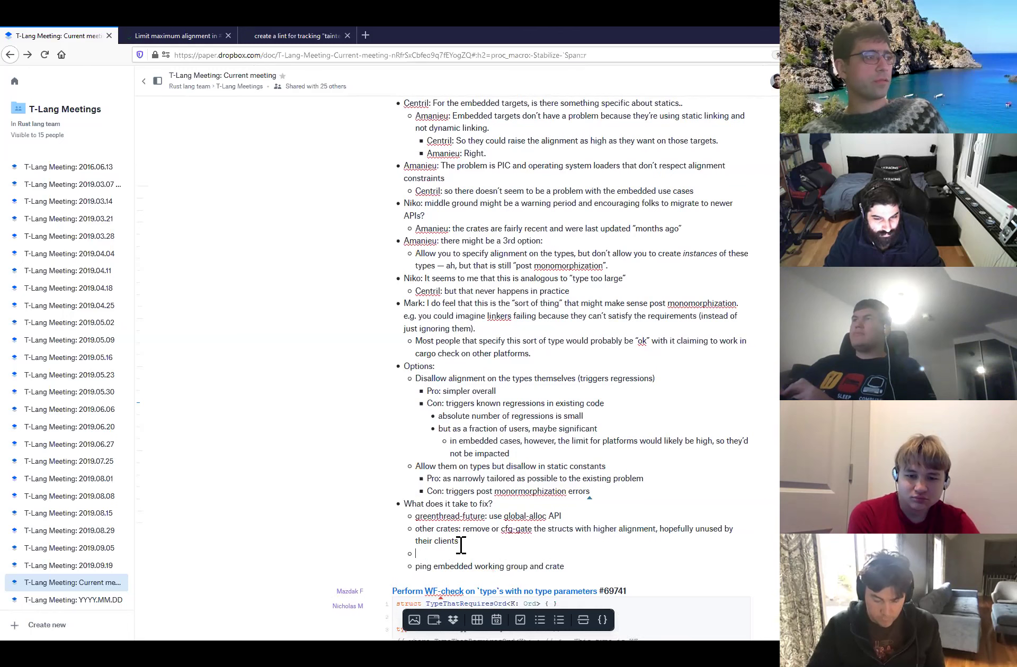
{"action": "key", "text": "shift+Tab"}
{"action": "type", "text": "Action items:"}
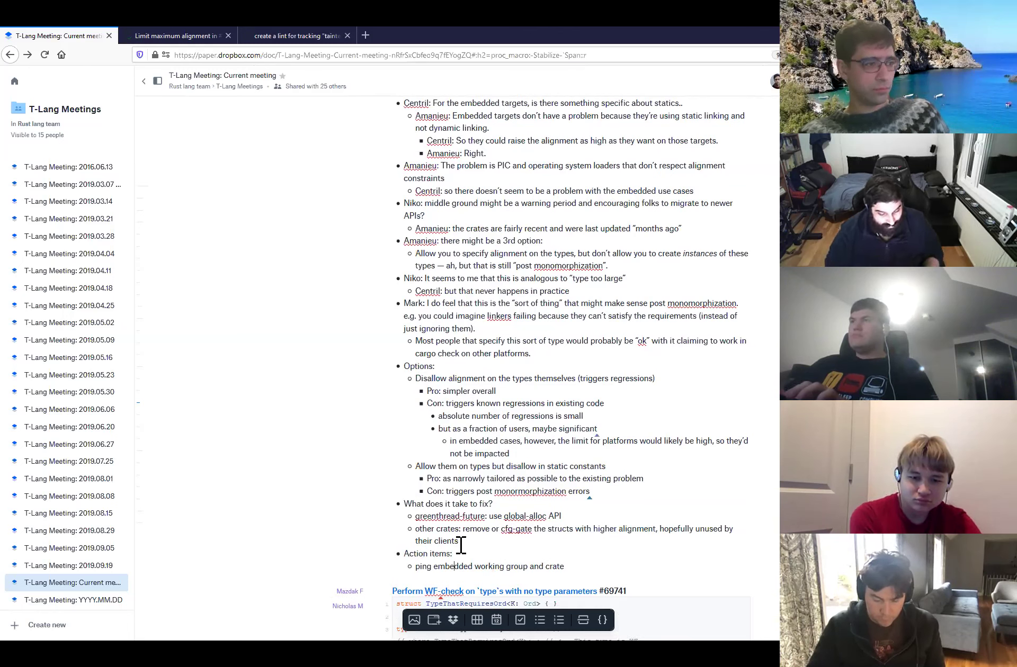
- Under "Action items:", add "post summary of this discussion and considerations" and complete the ping item with "authors to get their input"
{"action": "key", "text": "Return"}
{"action": "key", "text": "Tab"}
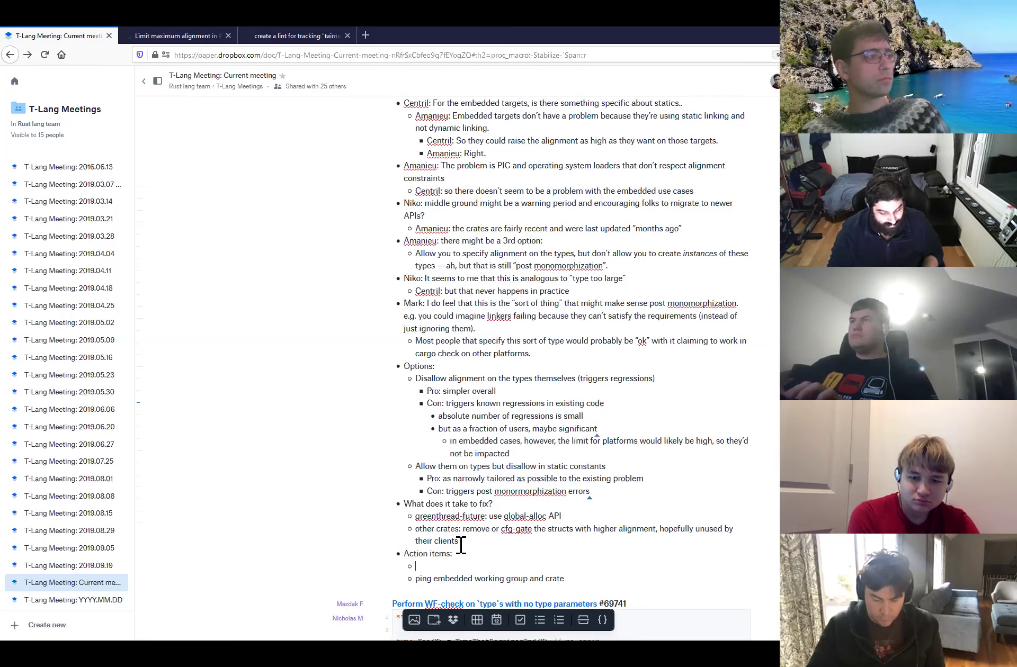
{"action": "type", "text": "post summary"}
{"action": "scroll", "coordinate": [461, 546], "scroll_direction": "down", "scroll_amount": 2}
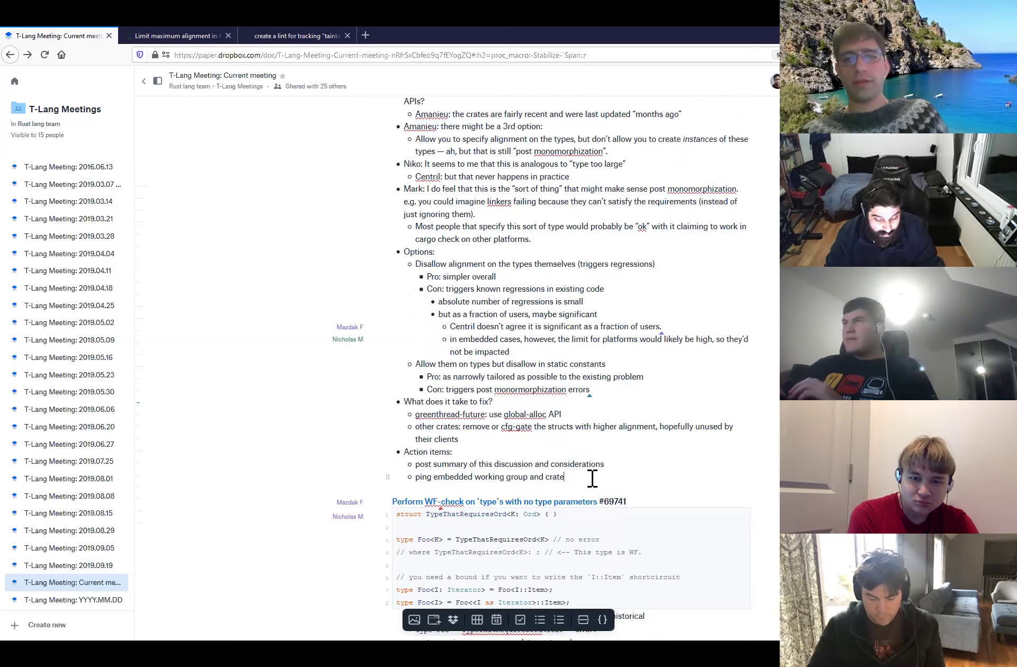
{"action": "type", "text": "et their input"}
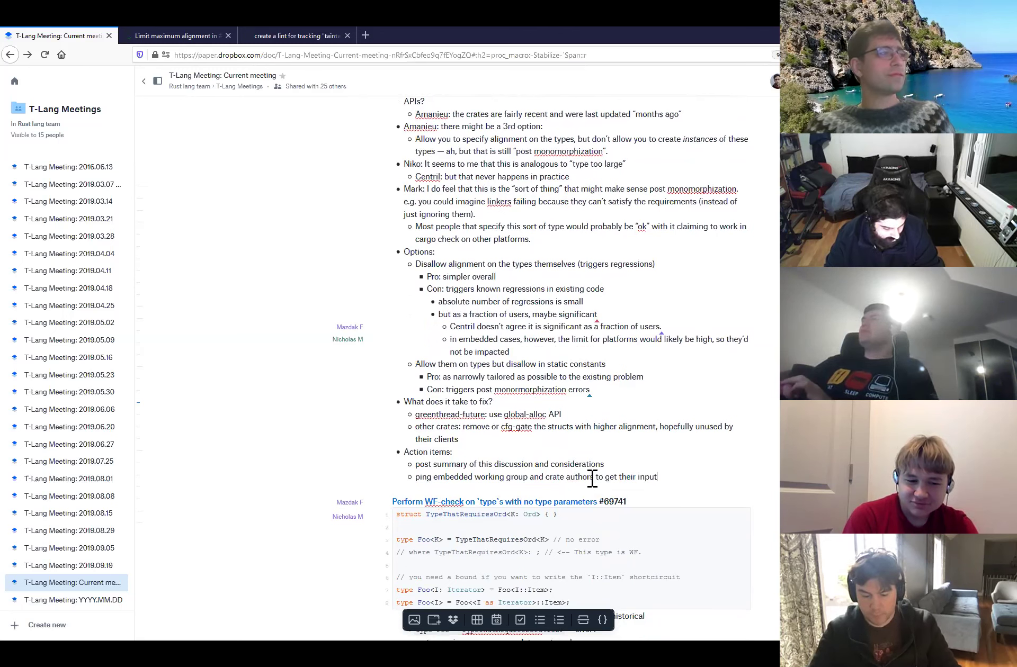
- Copy the two alignment action items under a new "to" bullet for their assignee at the end of the document's main Action items list
{"action": "left_click_drag", "start_coordinate": [690, 483], "coordinate": [399, 466]}
{"action": "key", "text": "ctrl+c"}
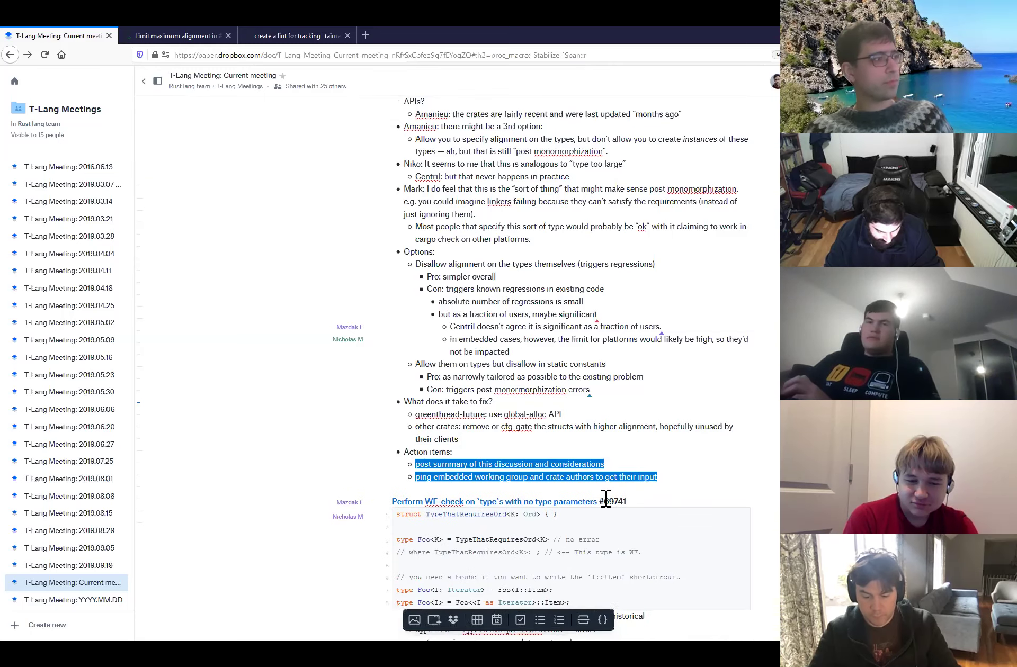
{"action": "left_click", "coordinate": [453, 459]}
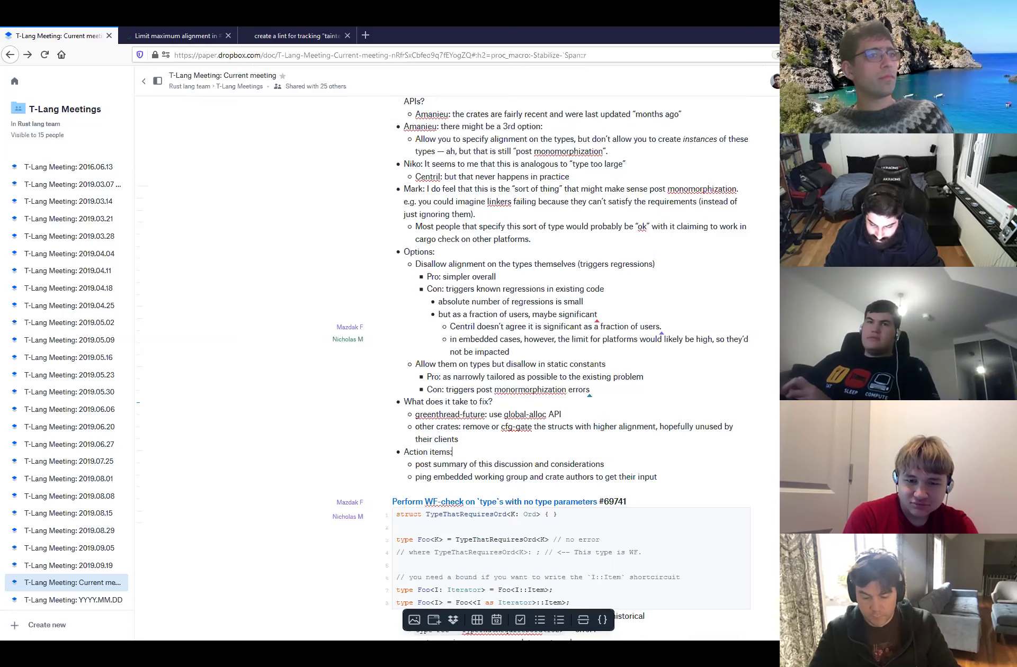
{"action": "scroll", "coordinate": [574, 370], "scroll_direction": "up", "scroll_amount": 10}
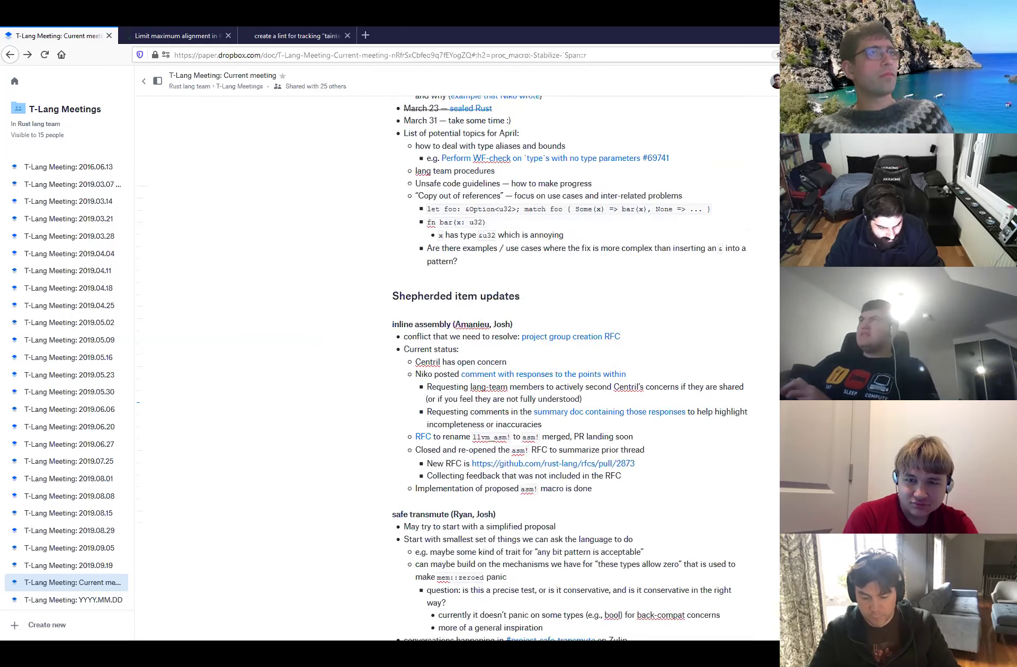
{"action": "scroll", "coordinate": [569, 386], "scroll_direction": "up", "scroll_amount": 6}
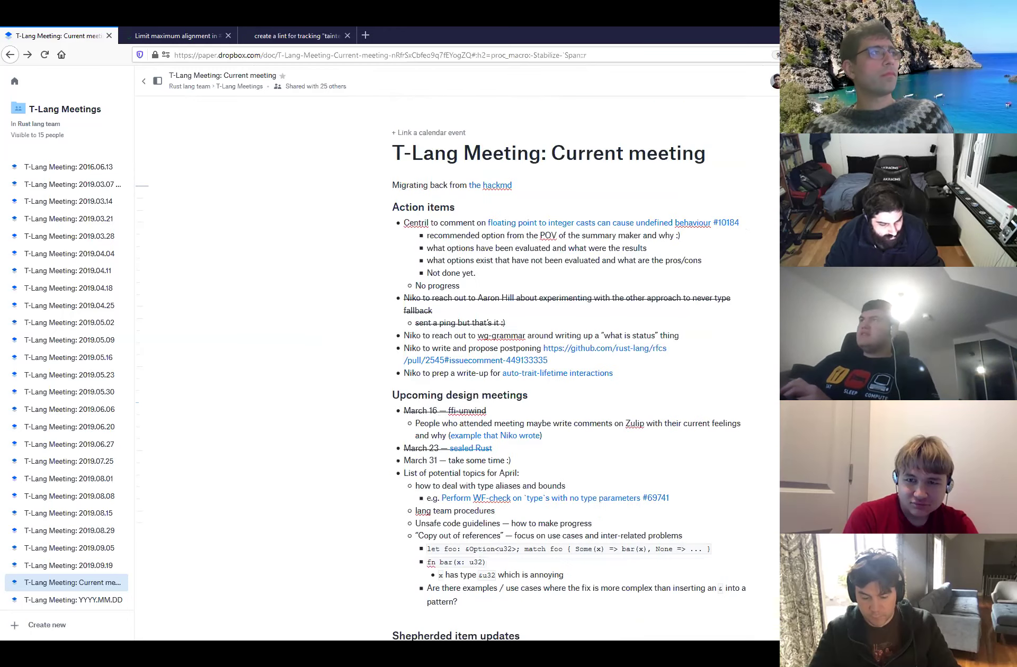
{"action": "left_click", "coordinate": [639, 377]}
{"action": "key", "text": "Return"}
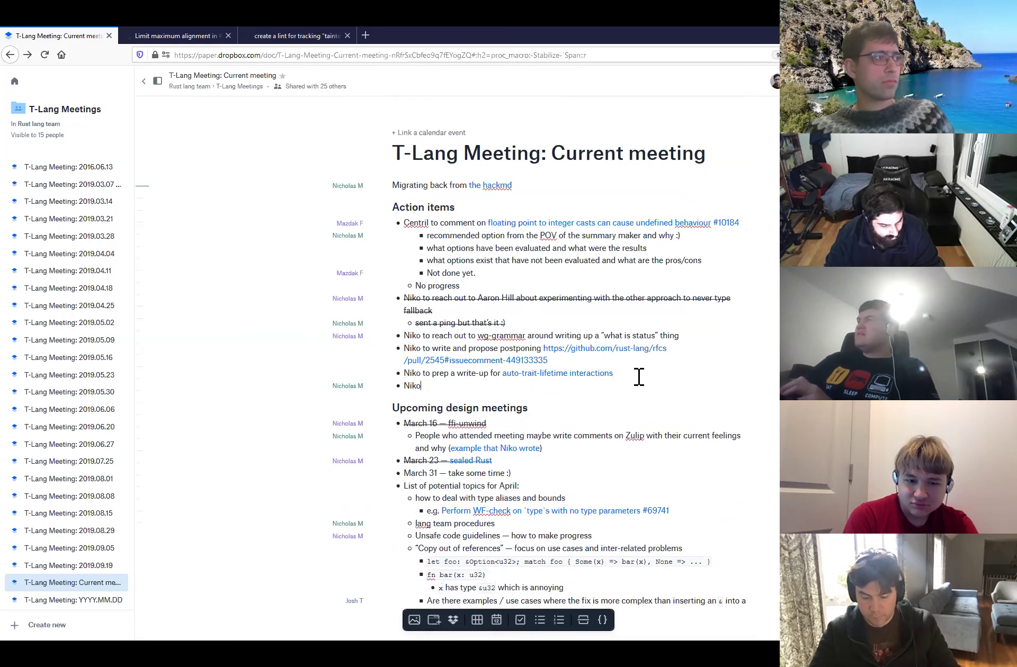
{"action": "type", "text": "Niko to"}
{"action": "key", "text": "ctrl+v"}
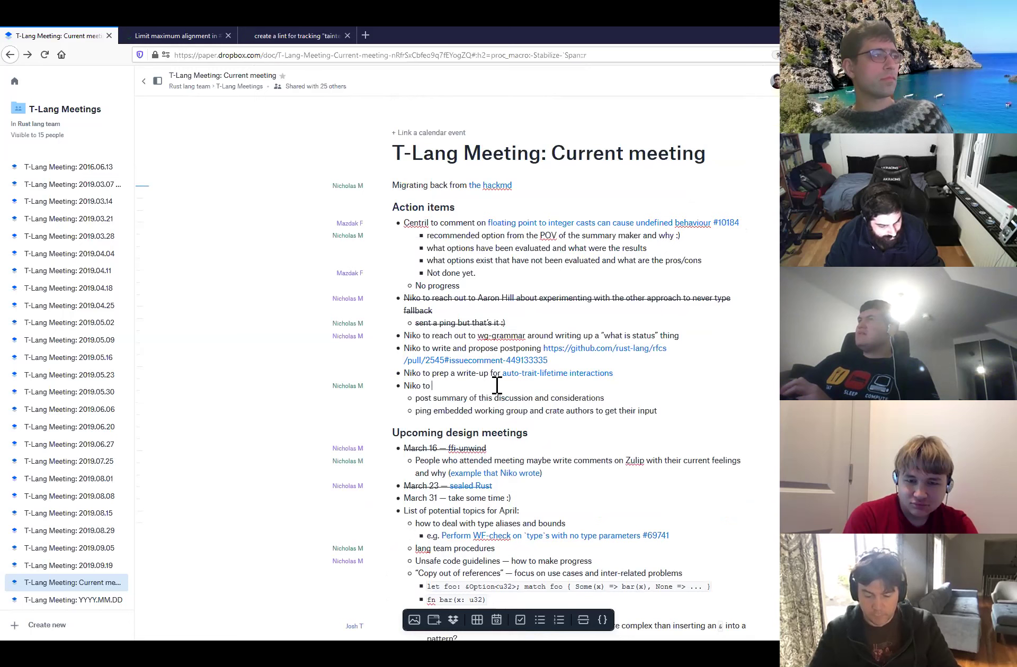
{"action": "type", "text": "summarize/ping"}
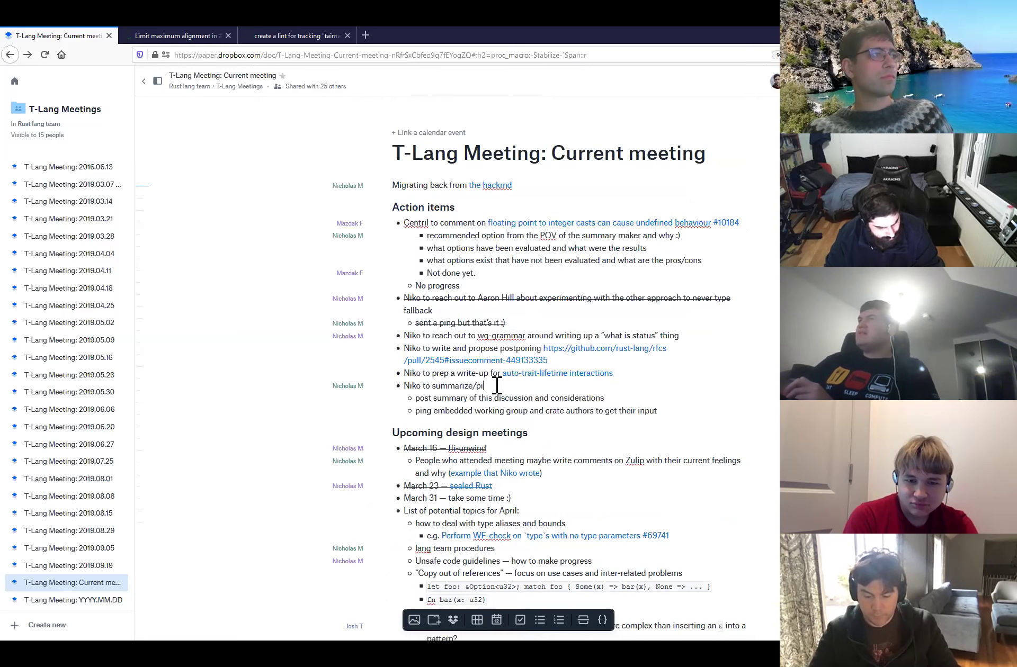
{"action": "left_click", "coordinate": [192, 36]}
{"action": "left_click_drag", "start_coordinate": [310, 56], "coordinate": [161, 55]}
{"action": "key", "text": "ctrl+c"}
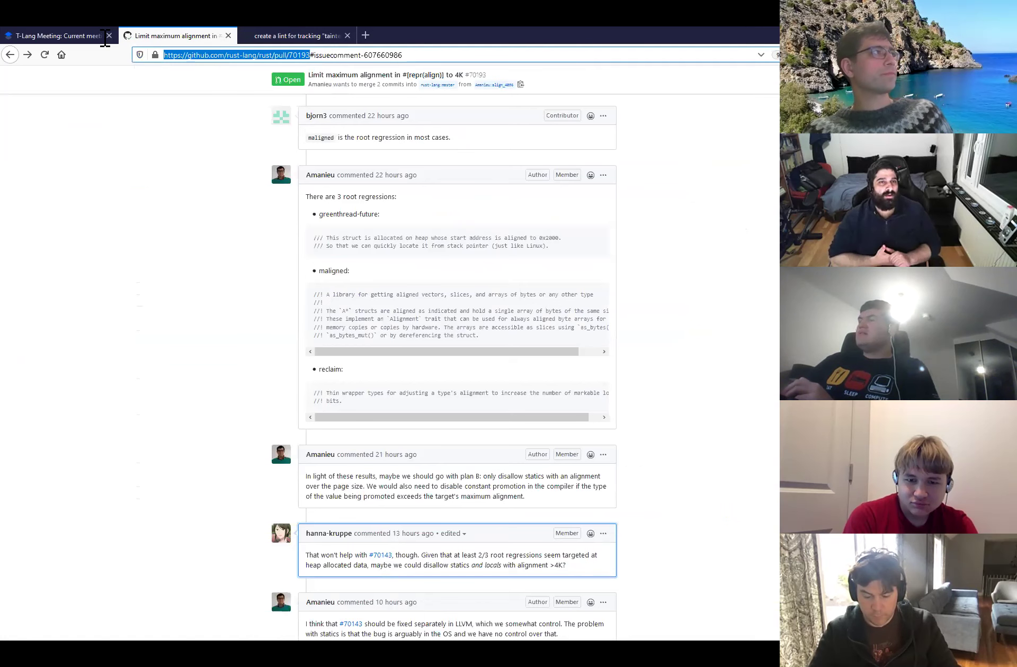
{"action": "left_click", "coordinate": [77, 37]}
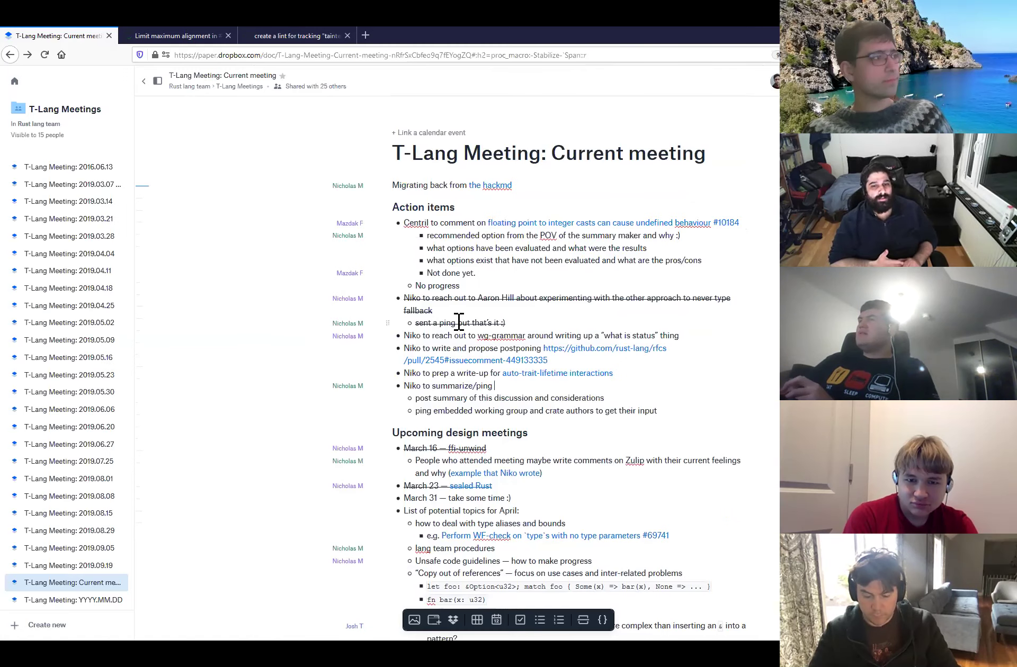
{"action": "key", "text": "ctrl+v"}
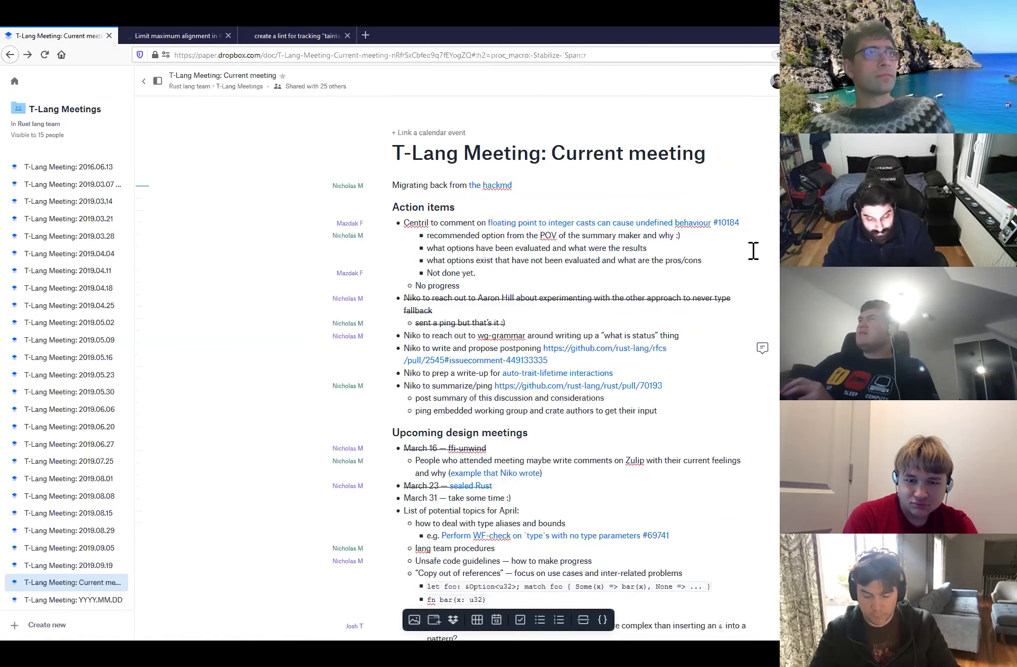
- Look through the remaining agenda, from the alignment and WF-check notes past the proc_macro Span items to the nominated issues
{"action": "scroll", "coordinate": [571, 371], "scroll_direction": "down", "scroll_amount": 20}
{"action": "scroll", "coordinate": [663, 549], "scroll_direction": "down", "scroll_amount": 20}
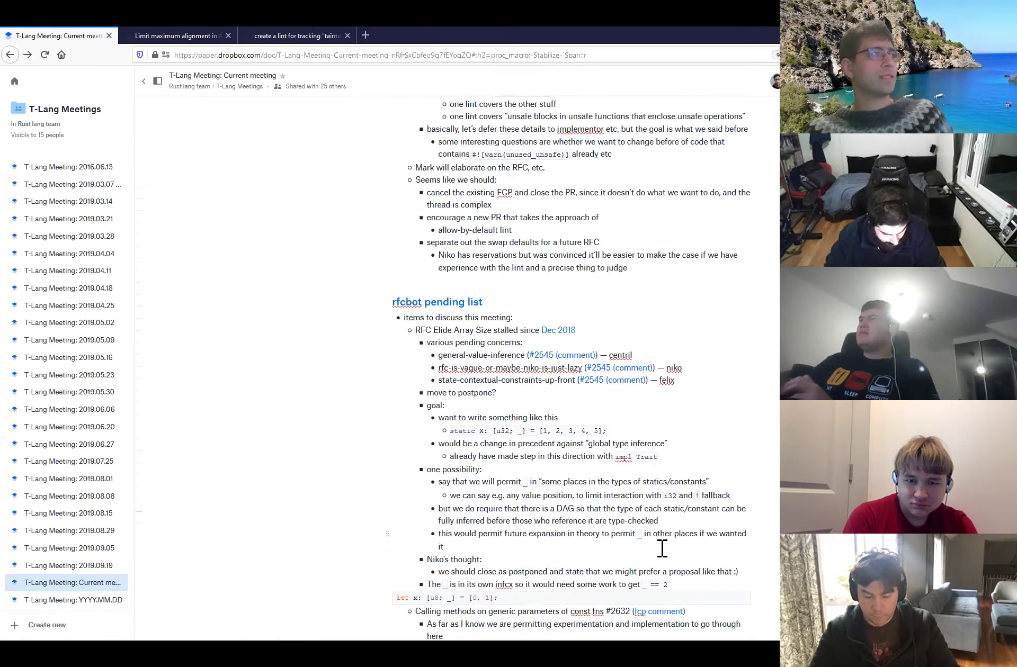
{"action": "scroll", "coordinate": [663, 549], "scroll_direction": "down", "scroll_amount": 5}
{"action": "scroll", "coordinate": [657, 545], "scroll_direction": "up", "scroll_amount": 20}
{"action": "scroll", "coordinate": [658, 545], "scroll_direction": "up", "scroll_amount": 8}
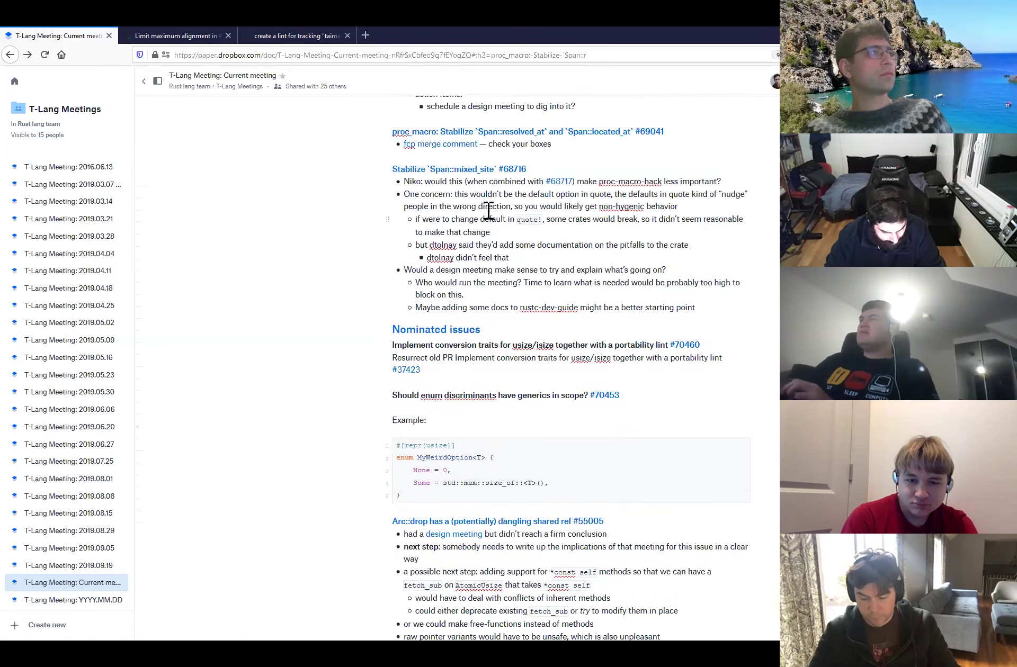
{"action": "scroll", "coordinate": [486, 208], "scroll_direction": "up", "scroll_amount": 9}
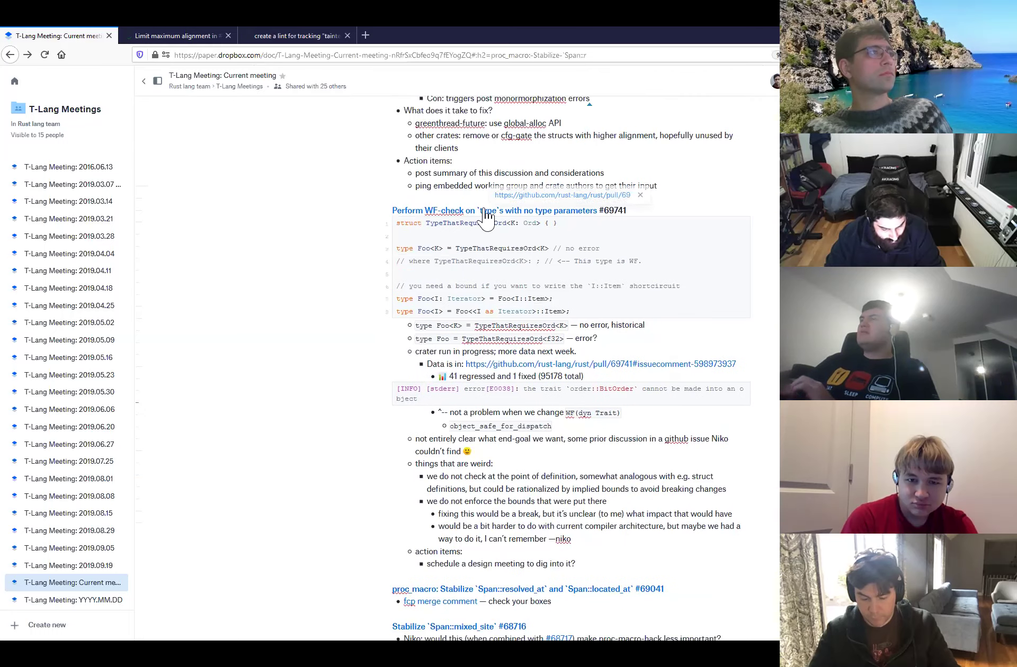
{"action": "scroll", "coordinate": [512, 184], "scroll_direction": "up", "scroll_amount": 8}
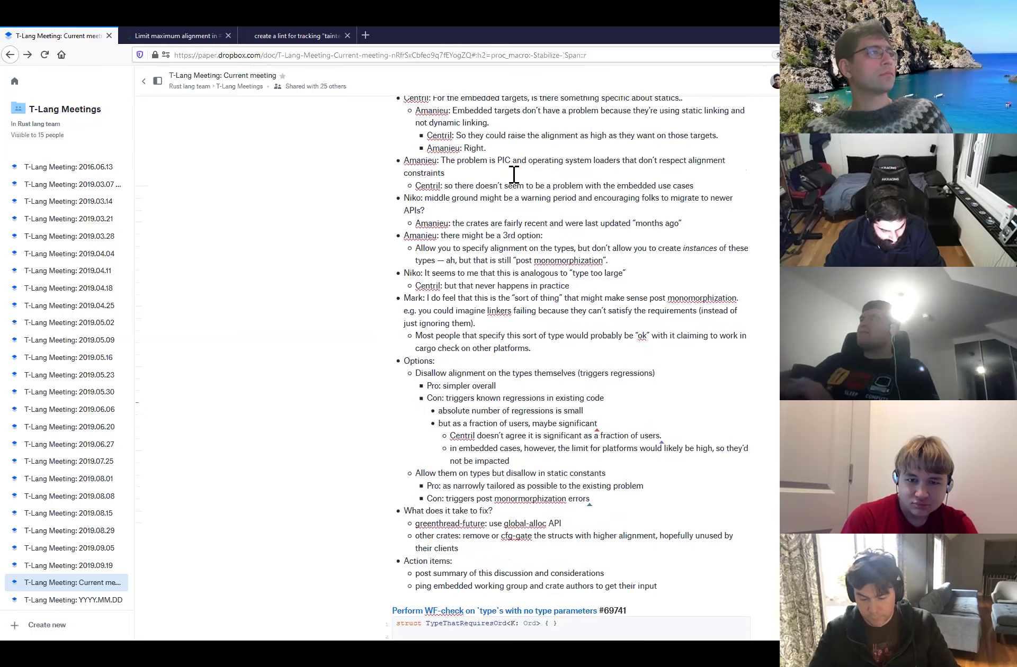
{"action": "scroll", "coordinate": [428, 579], "scroll_direction": "down", "scroll_amount": 8}
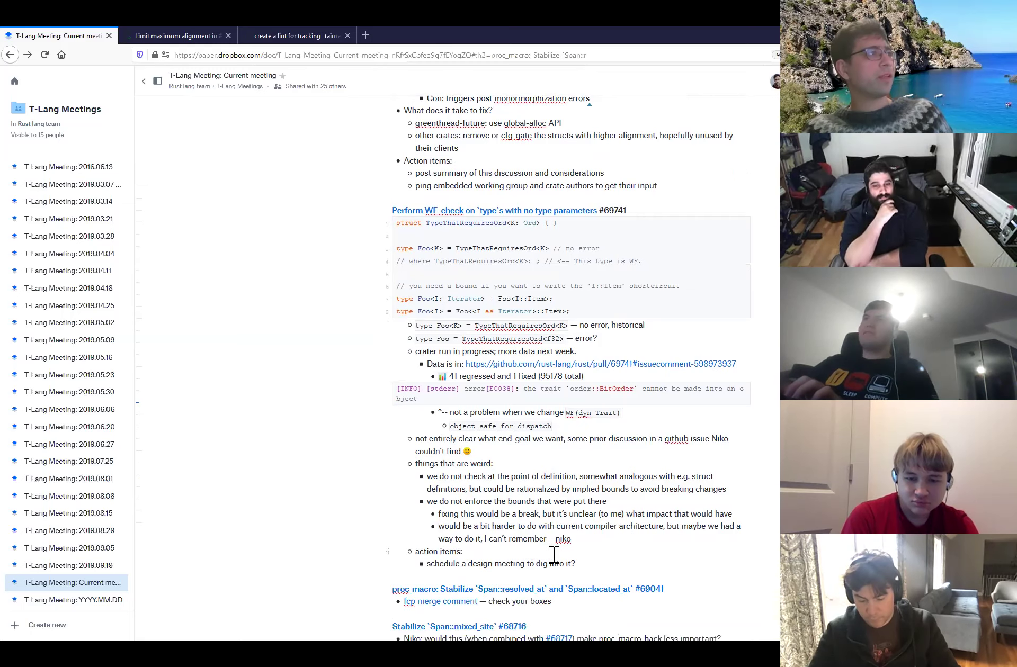
{"action": "scroll", "coordinate": [572, 559], "scroll_direction": "down", "scroll_amount": 3}
{"action": "scroll", "coordinate": [572, 559], "scroll_direction": "down", "scroll_amount": 1}
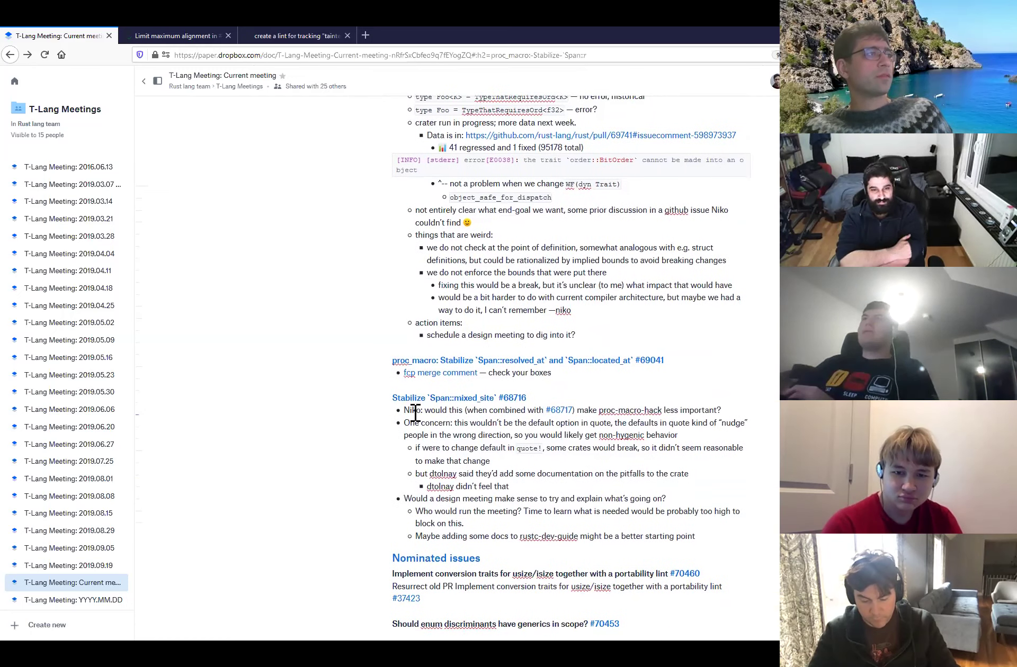
{"action": "triple_click", "coordinate": [487, 333]}
{"action": "left_click", "coordinate": [519, 458]}
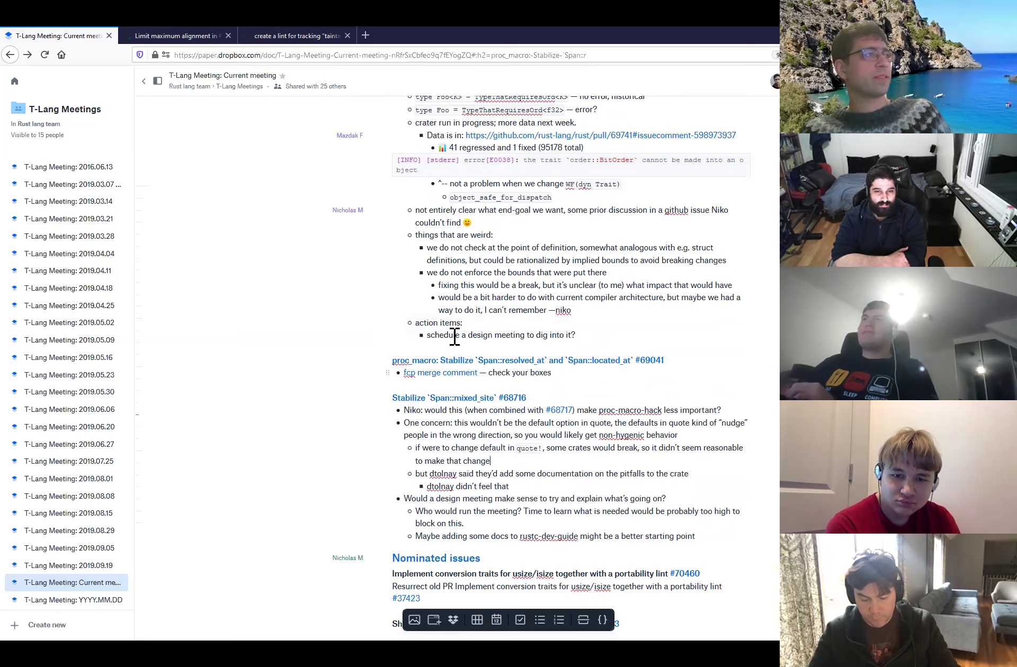
{"action": "scroll", "coordinate": [440, 442], "scroll_direction": "down", "scroll_amount": 2}
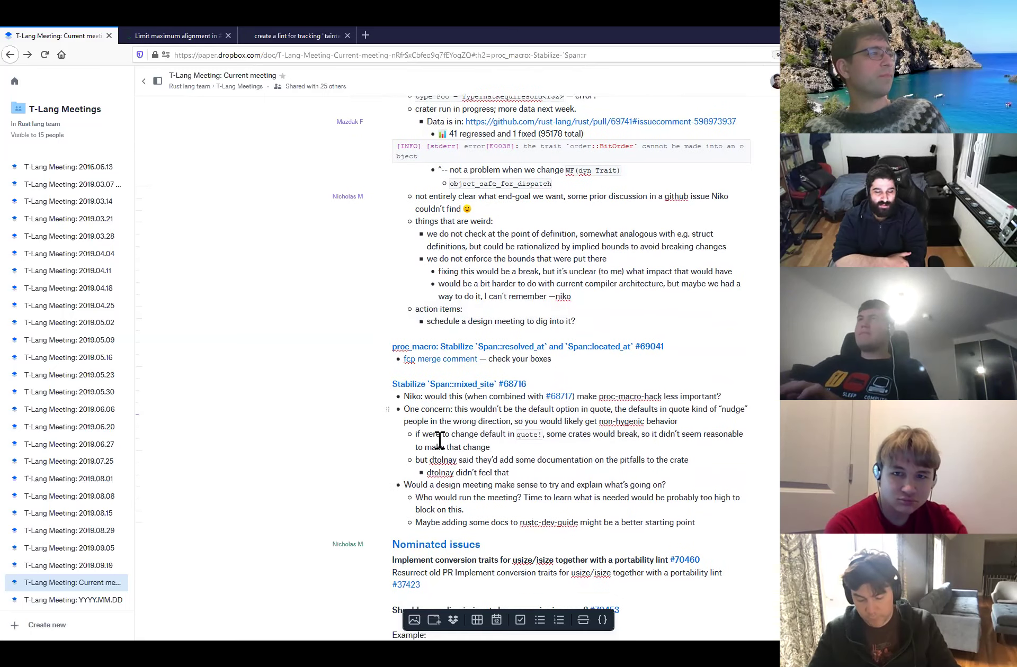
{"action": "scroll", "coordinate": [463, 429], "scroll_direction": "down", "scroll_amount": 14}
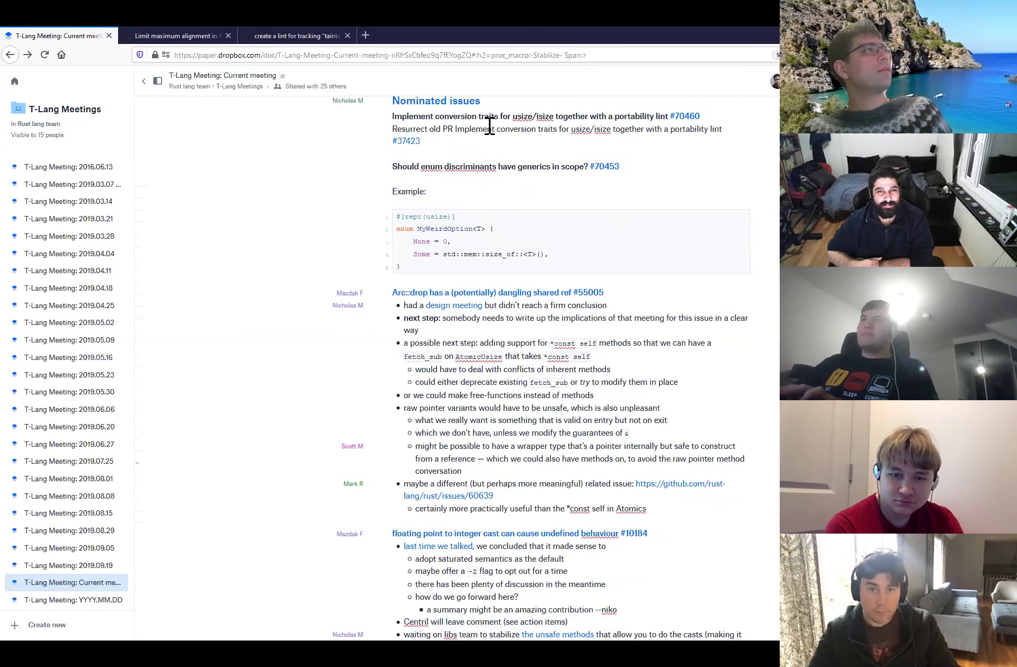
{"action": "scroll", "coordinate": [497, 125], "scroll_direction": "up", "scroll_amount": 6}
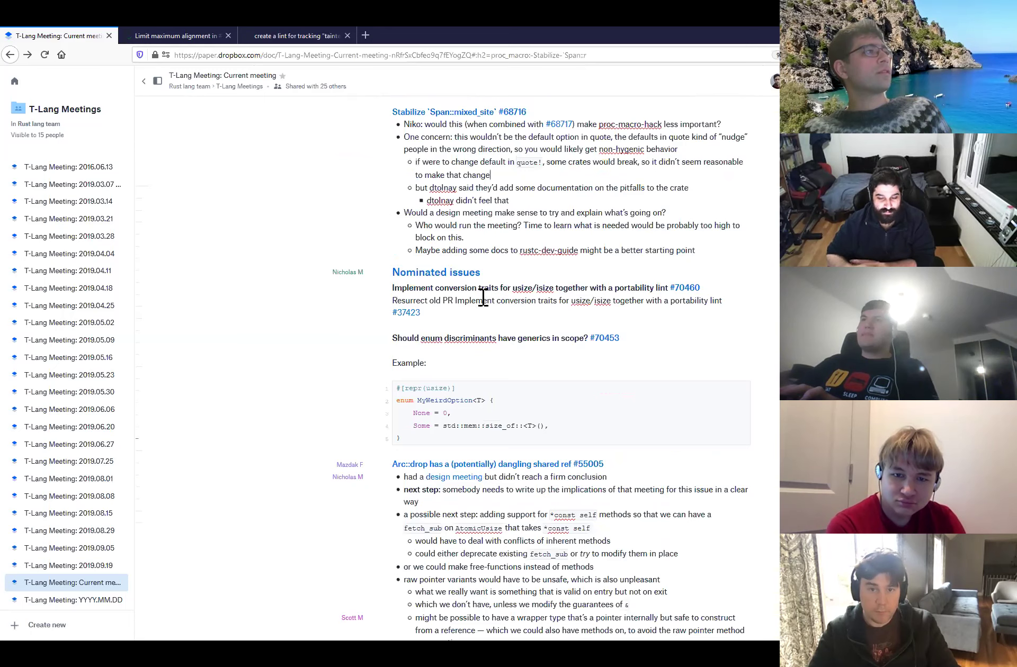
- Open nominated issue #70460 on usize/isize conversion traits and its linked closed pull request #37423, and read both descriptions
{"action": "mouse_move", "coordinate": [687, 291]}
{"action": "left_click", "coordinate": [687, 289]}
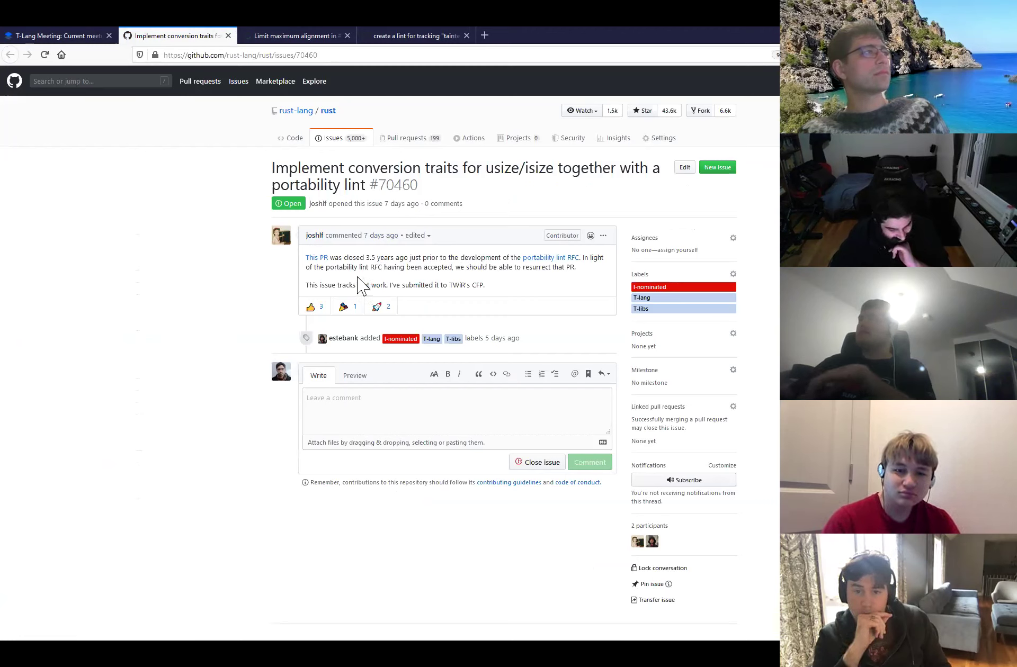
{"action": "mouse_move", "coordinate": [327, 261]}
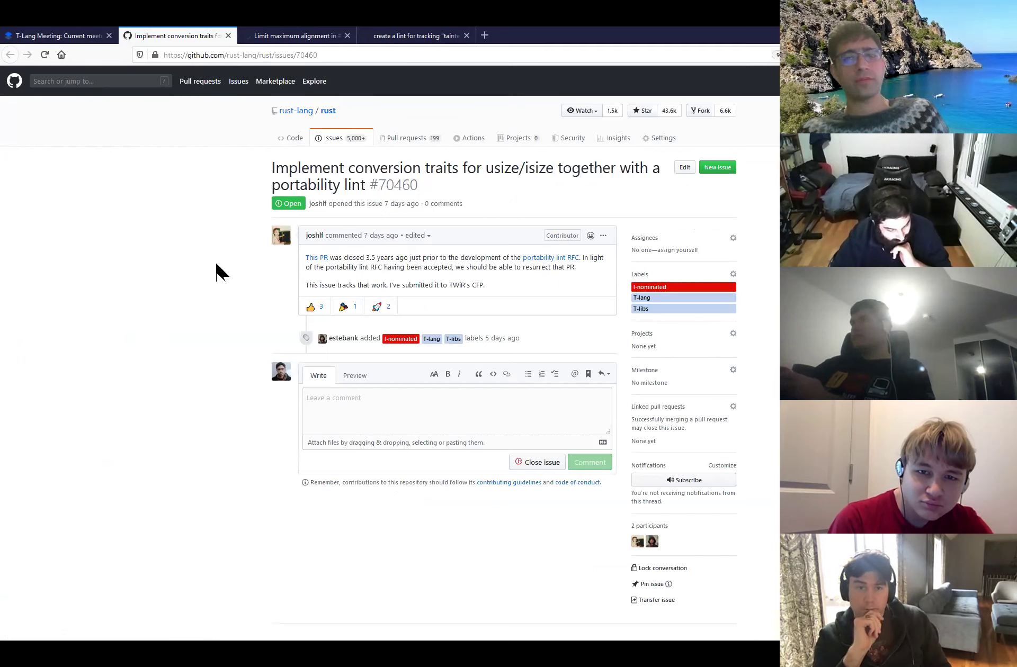
{"action": "middle_click", "coordinate": [315, 258]}
{"action": "left_click", "coordinate": [297, 36]}
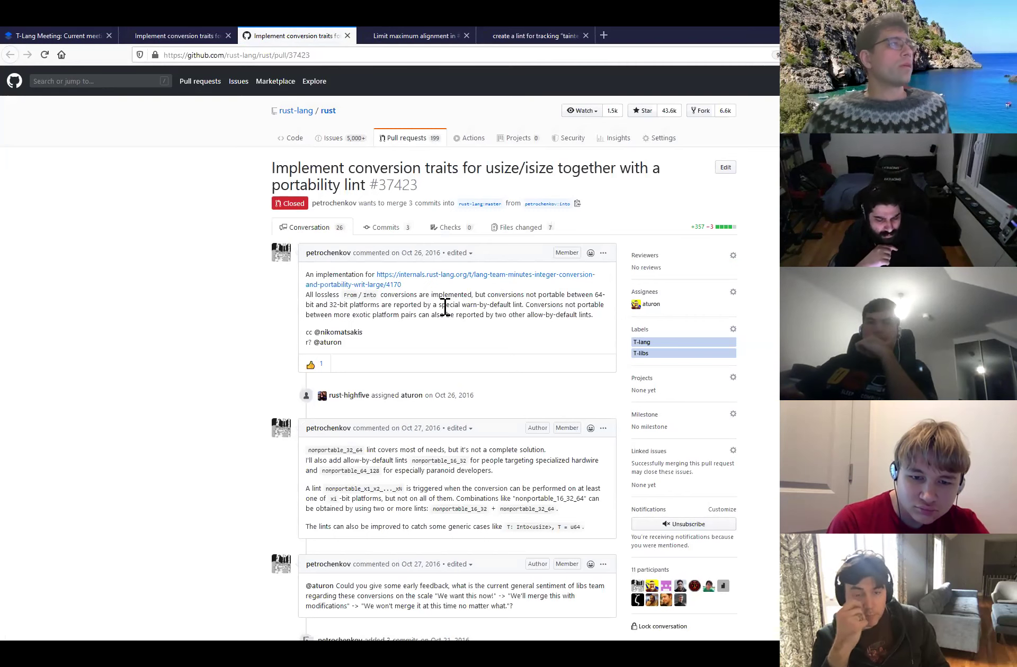
{"action": "left_click", "coordinate": [197, 47]}
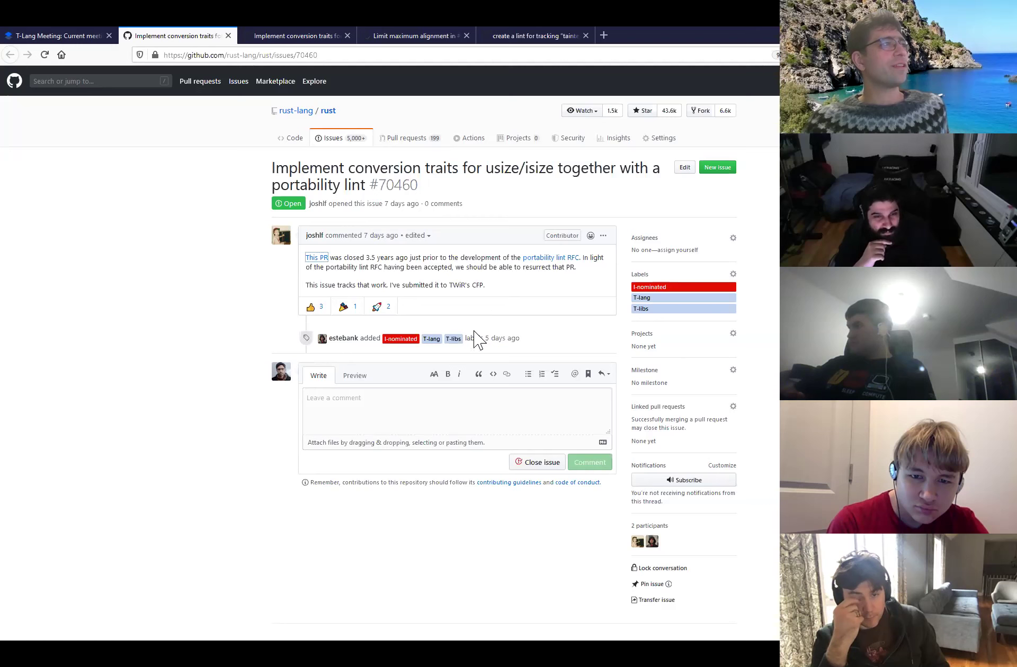
{"action": "left_click", "coordinate": [369, 444]}
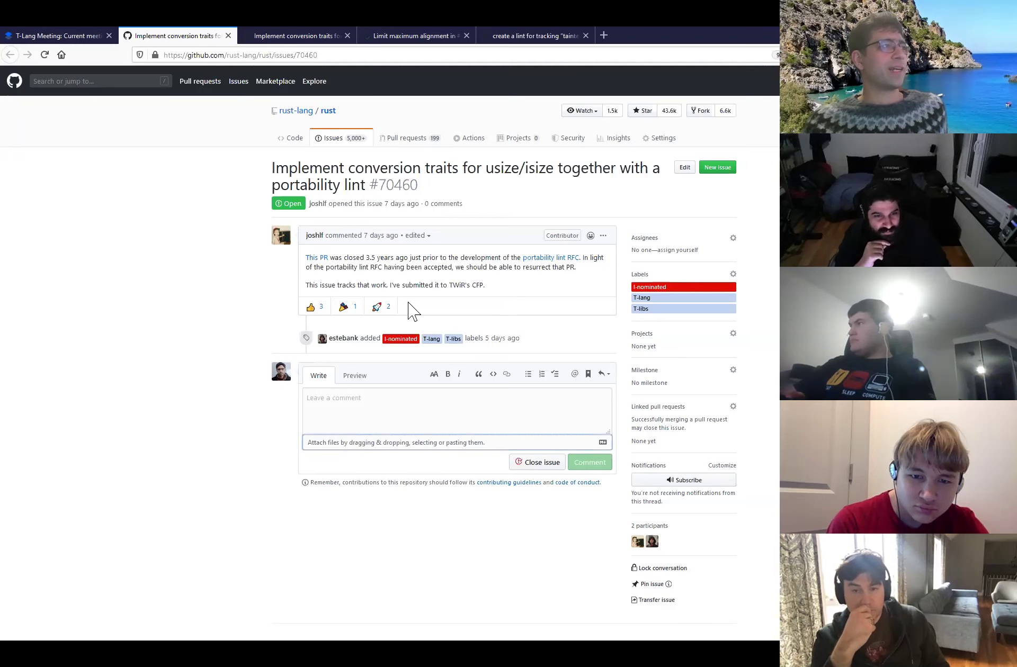
{"action": "left_click", "coordinate": [473, 328]}
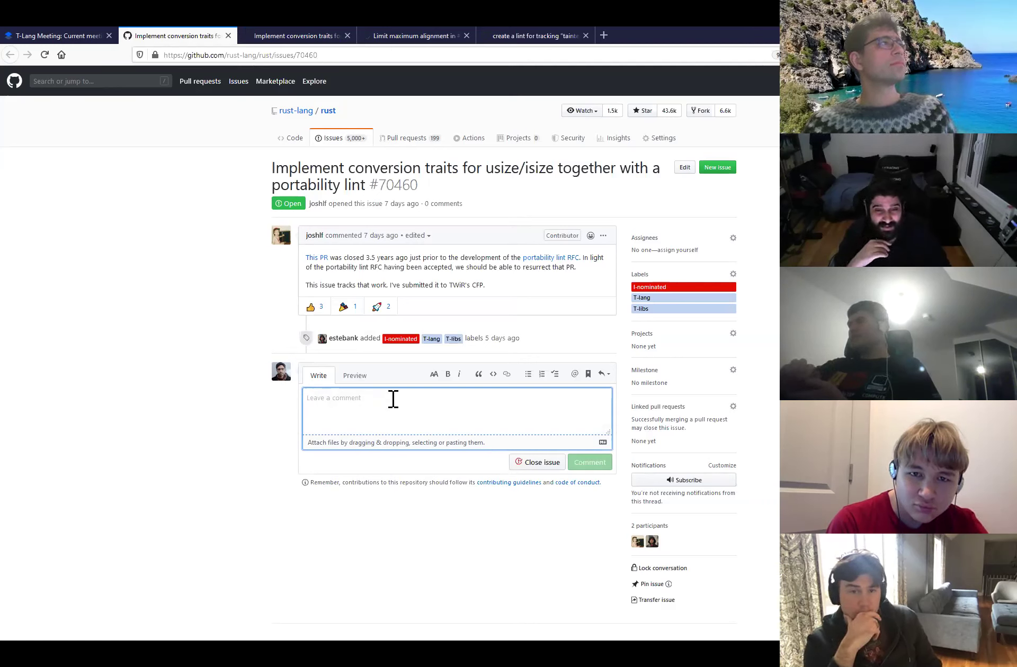
- Close the pages for pull request #37423, the maximum alignment limit and the lint issue, and return to the meeting notes
{"action": "left_click", "coordinate": [348, 35]}
{"action": "left_click", "coordinate": [347, 35]}
{"action": "left_click", "coordinate": [347, 35]}
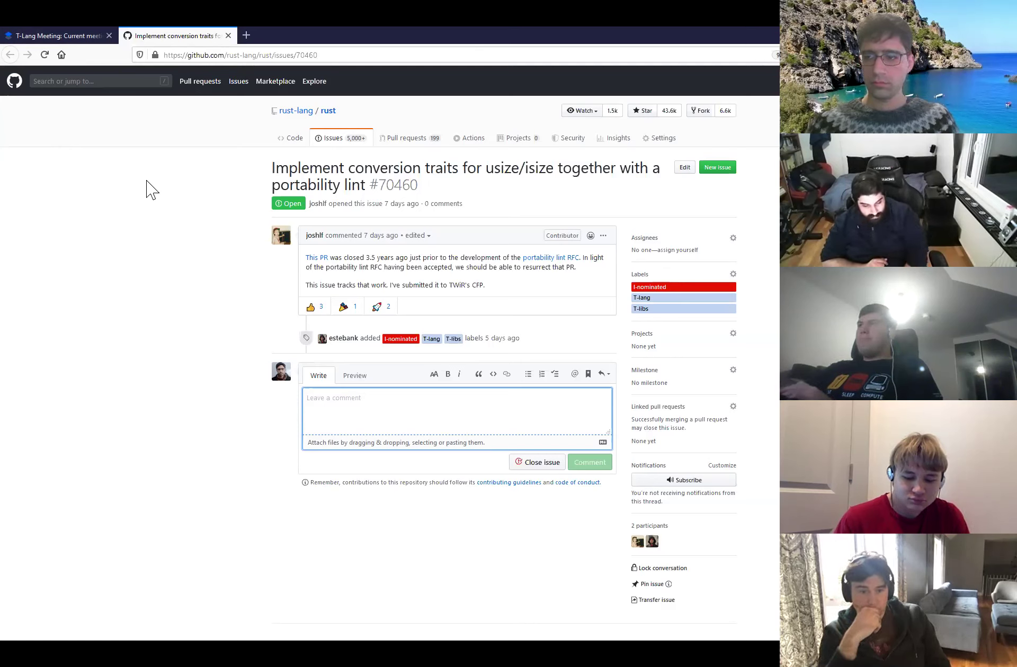
{"action": "left_click", "coordinate": [90, 35]}
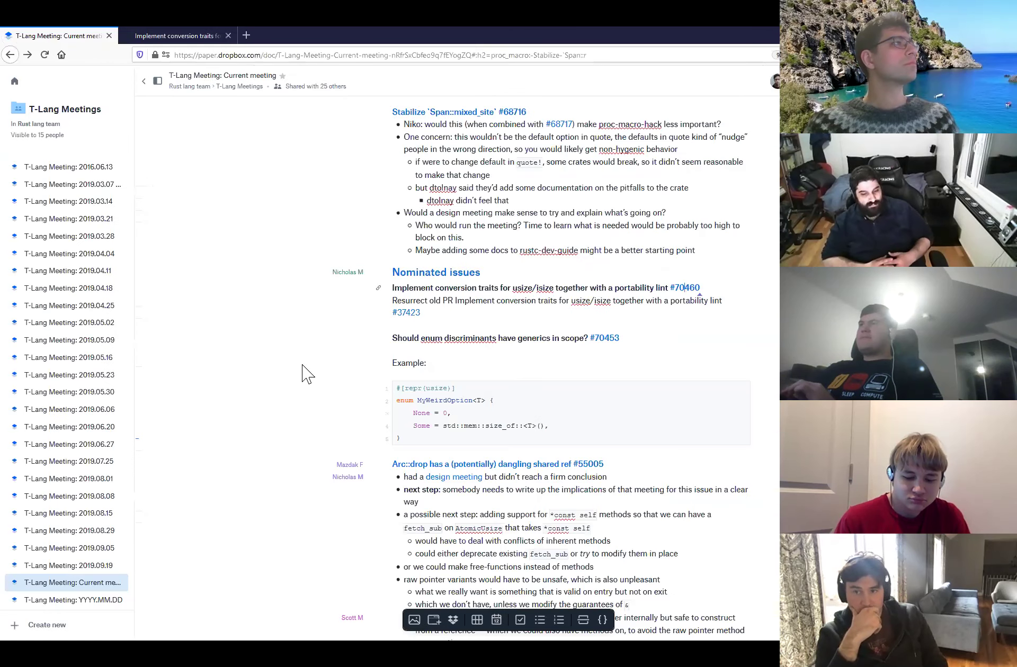
- Start a bullet under the #37423 line of nominated issue #70460 reading "We don't currently include conversions like"
{"action": "left_click", "coordinate": [466, 316]}
{"action": "key", "text": "Return"}
{"action": "type", "text": "*"}
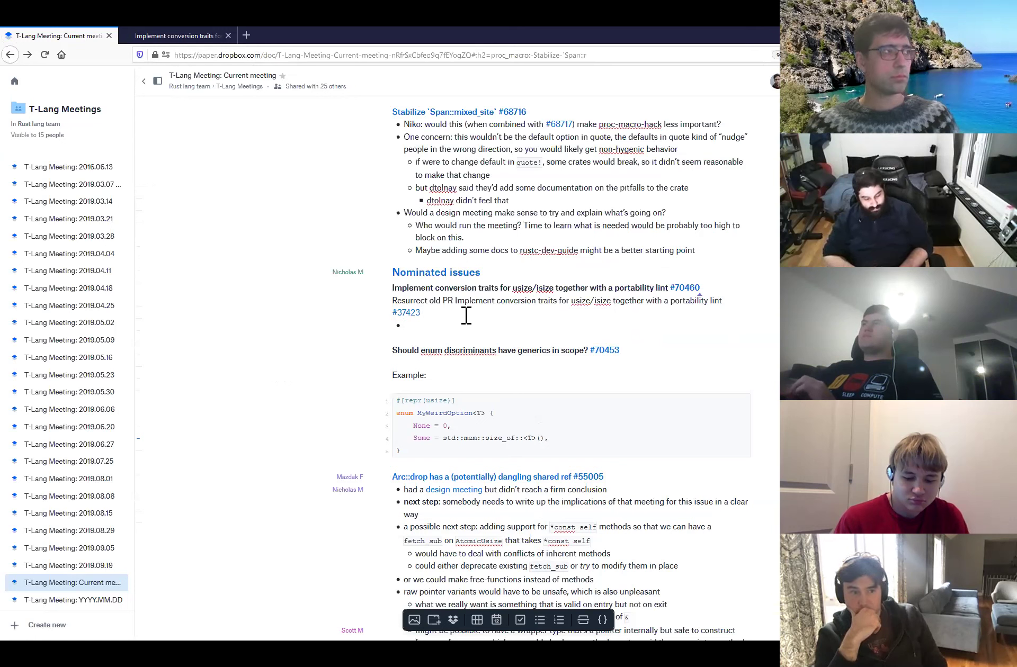
{"action": "type", "text": "on"}
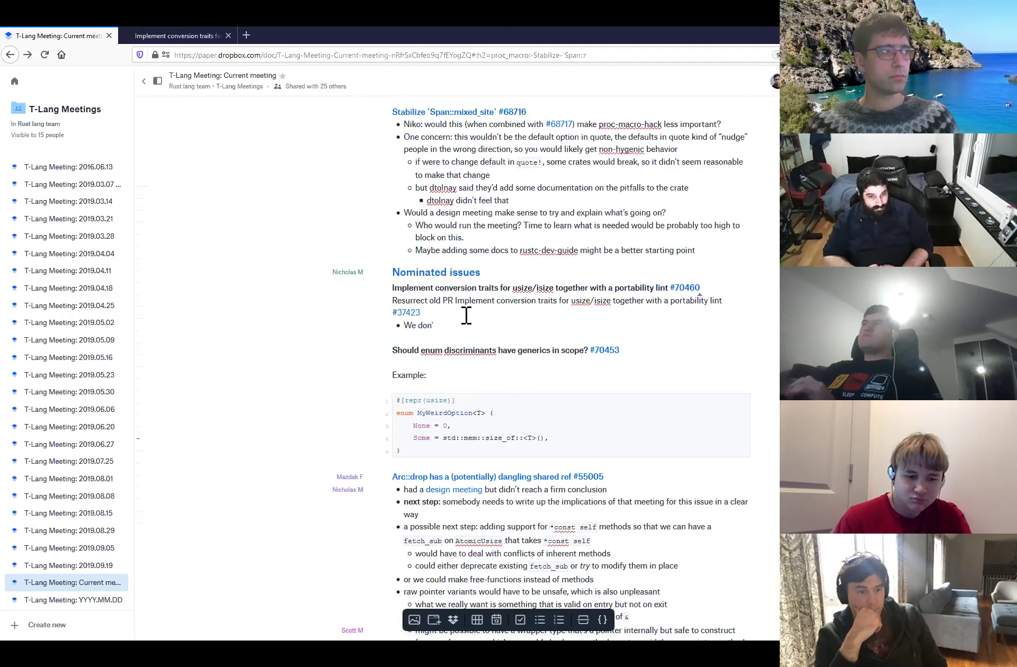
{"action": "type", "text": "'t curently"}
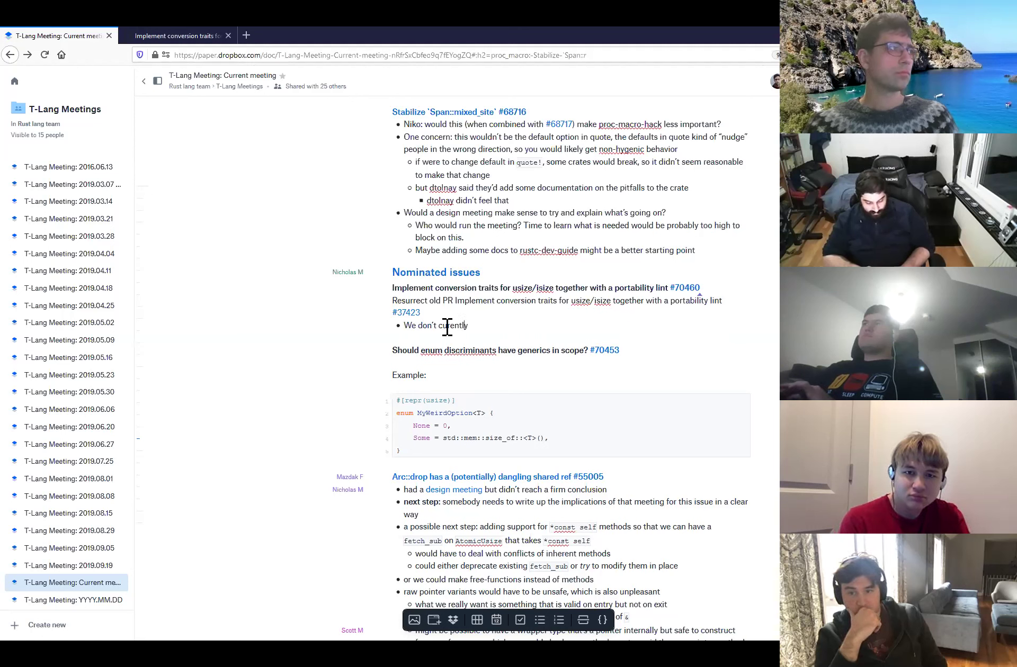
{"action": "left_click", "coordinate": [445, 327]}
{"action": "type", "text": "r"}
{"action": "left_click", "coordinate": [490, 327]}
{"action": "type", "text": "inclu"}
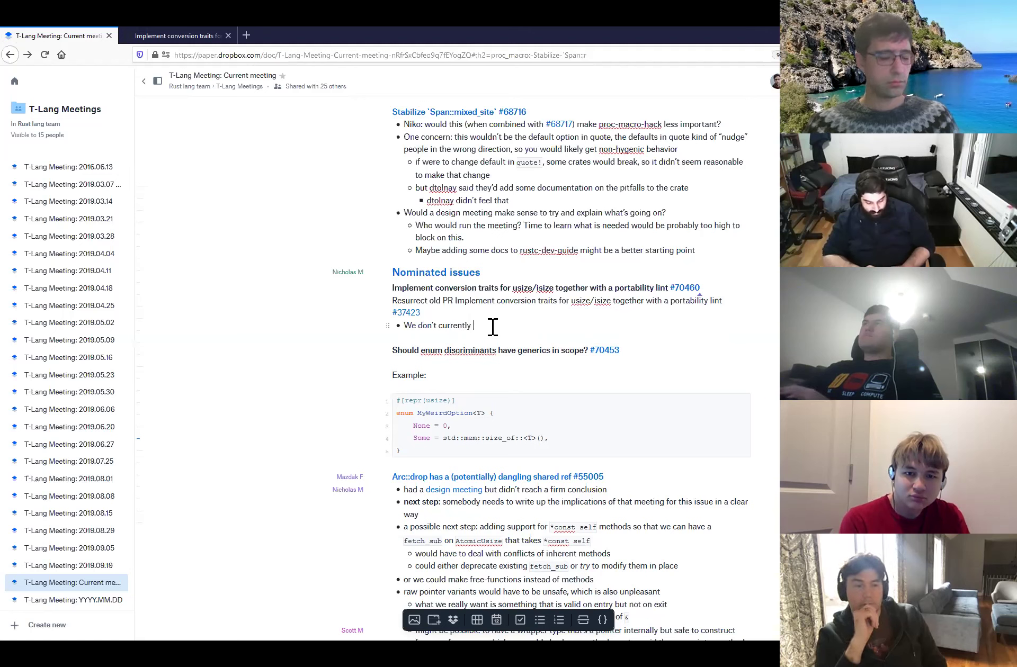
{"action": "type", "text": "de conver"}
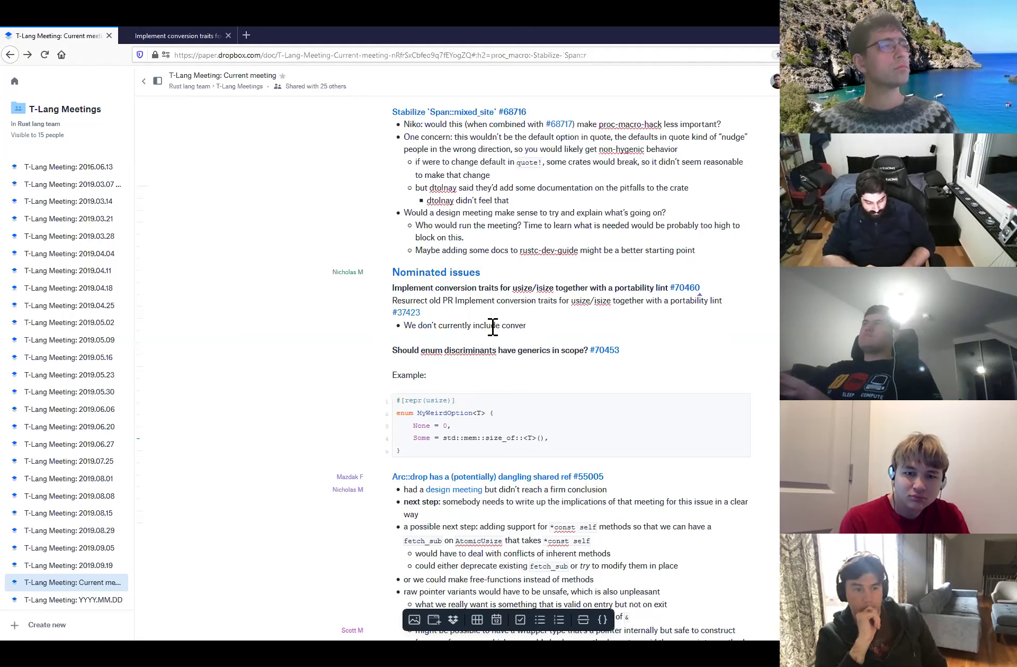
{"action": "type", "text": "sions like “"}
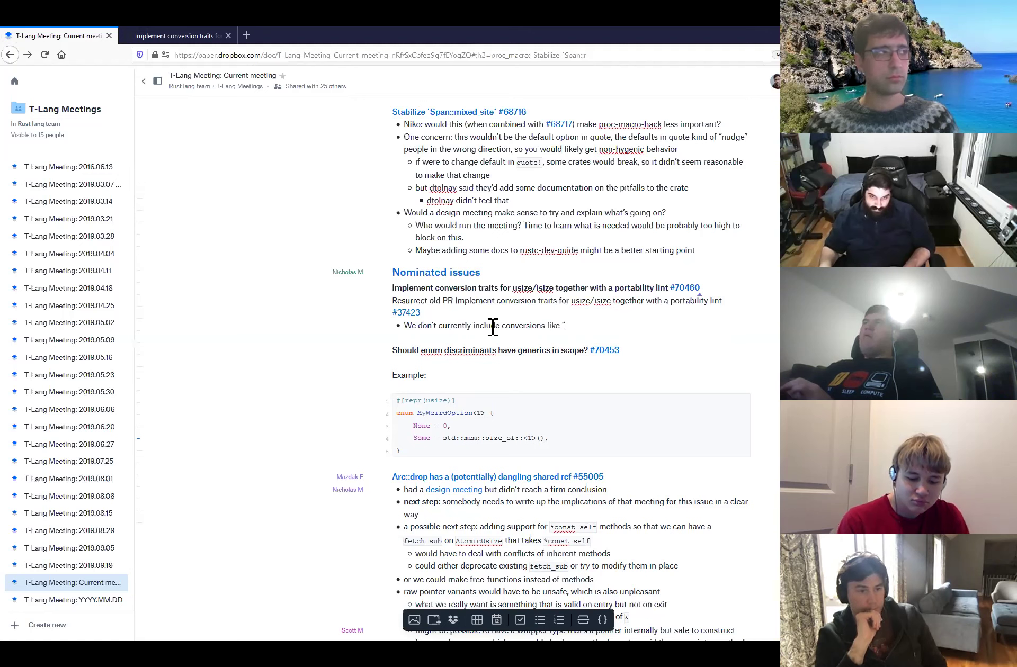
- Continue the bullet with “u32 to usize” because of posibility of 16-bit platforms, but this is pretty rare, fixing the misspelled "pretty"
{"action": "type", "text": "u32 to usize\" because of posibili"}
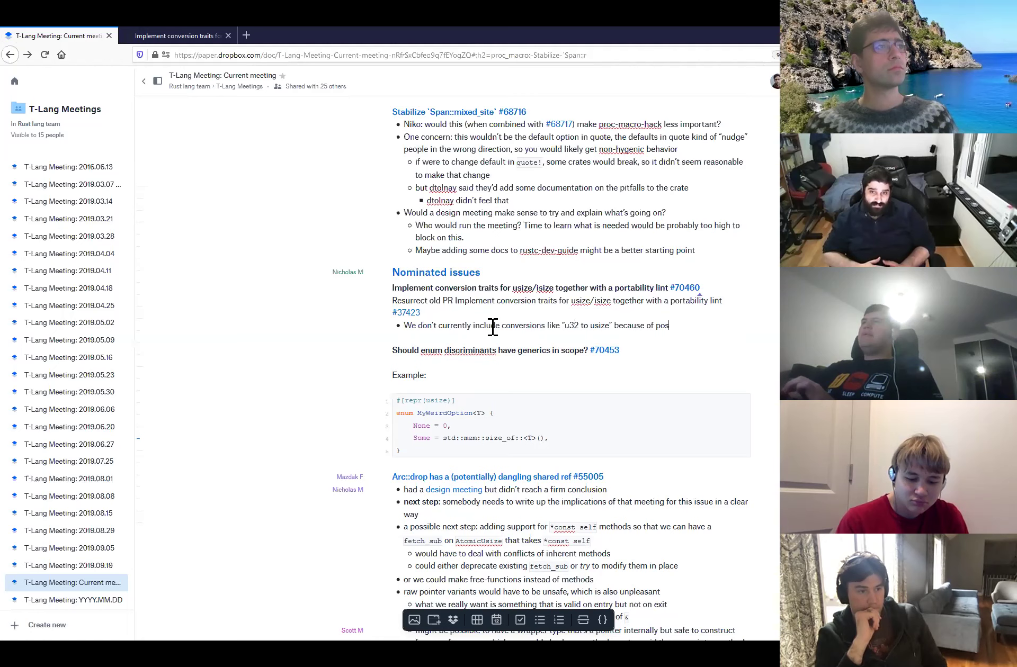
{"action": "type", "text": "ty"}
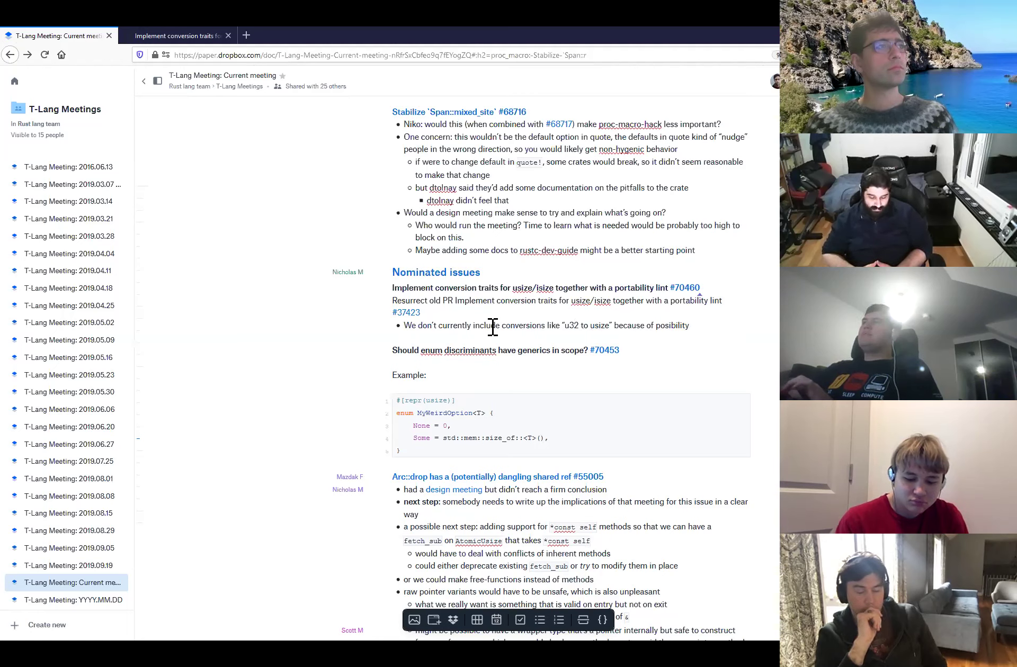
{"action": "double_click", "coordinate": [671, 326]}
{"action": "type", "text": "posibi"}
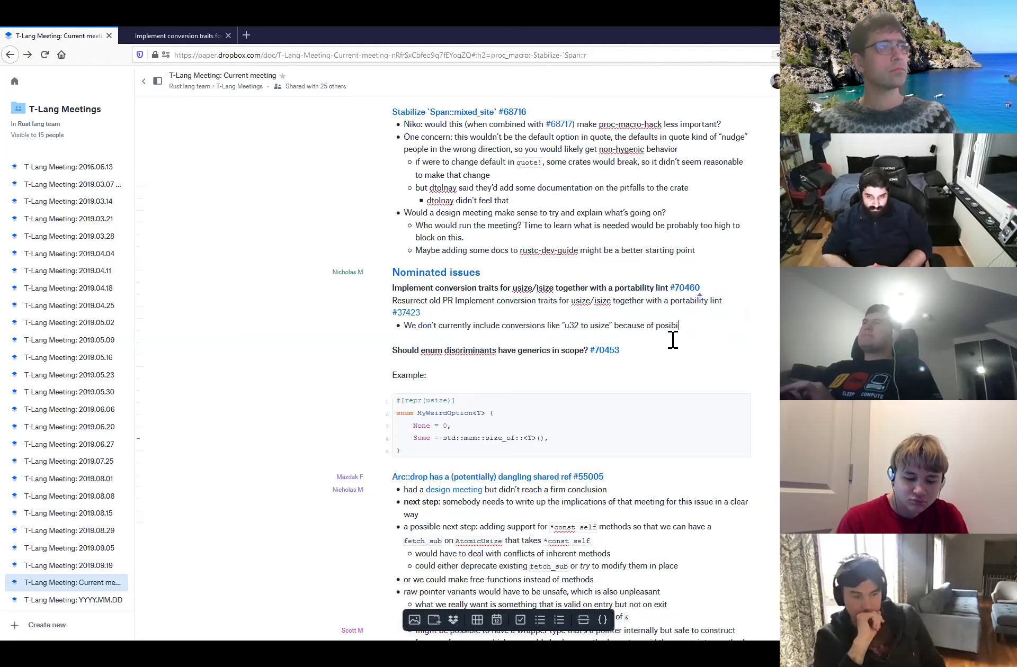
{"action": "type", "text": "lity of 16-bit platforms, but this is pretty"}
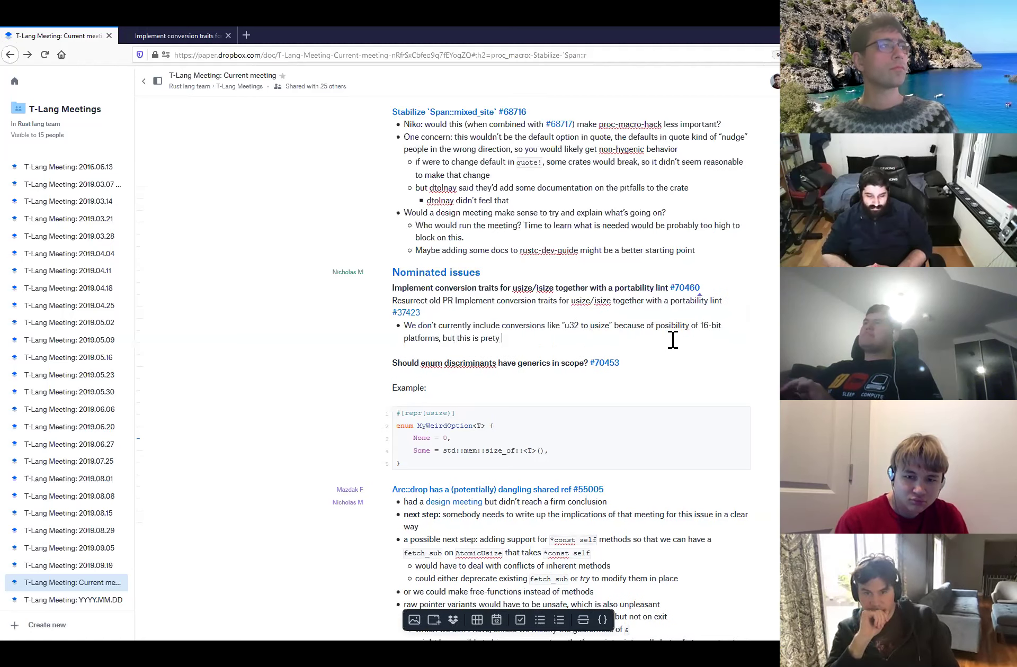
{"action": "key", "text": "BackSpace"}
{"action": "key", "text": "BackSpace"}
{"action": "key", "text": "BackSpace"}
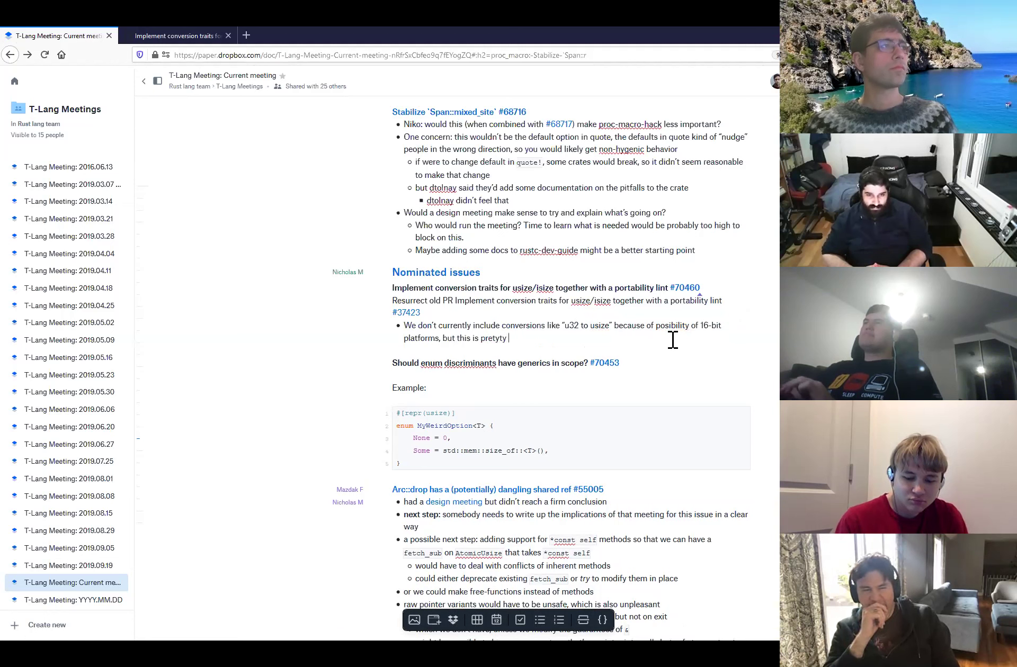
{"action": "double_click", "coordinate": [501, 338]}
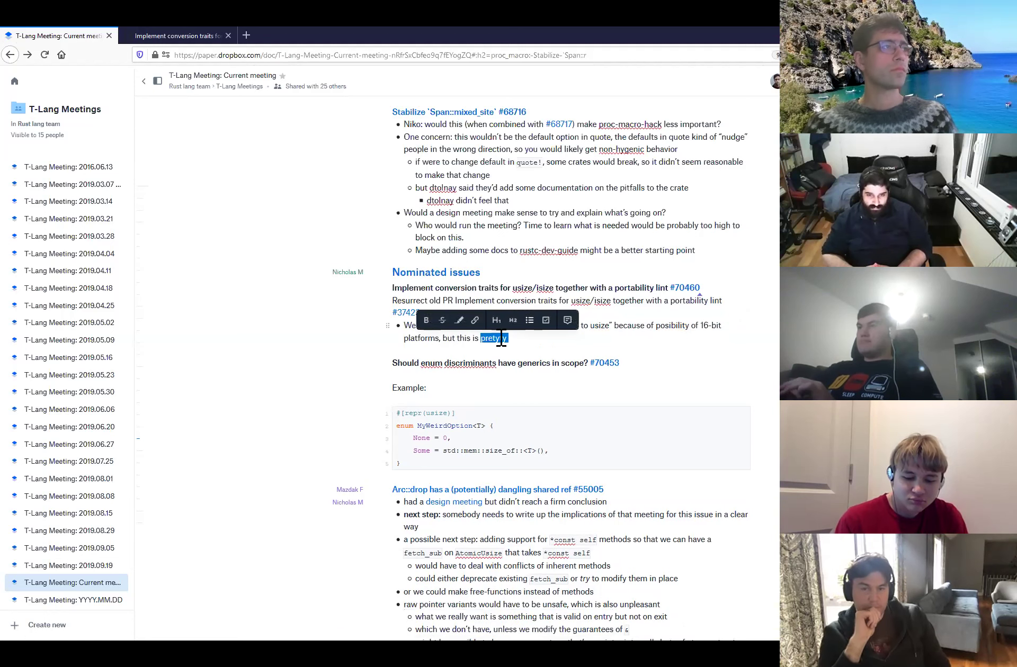
{"action": "type", "text": "pretty rare"}
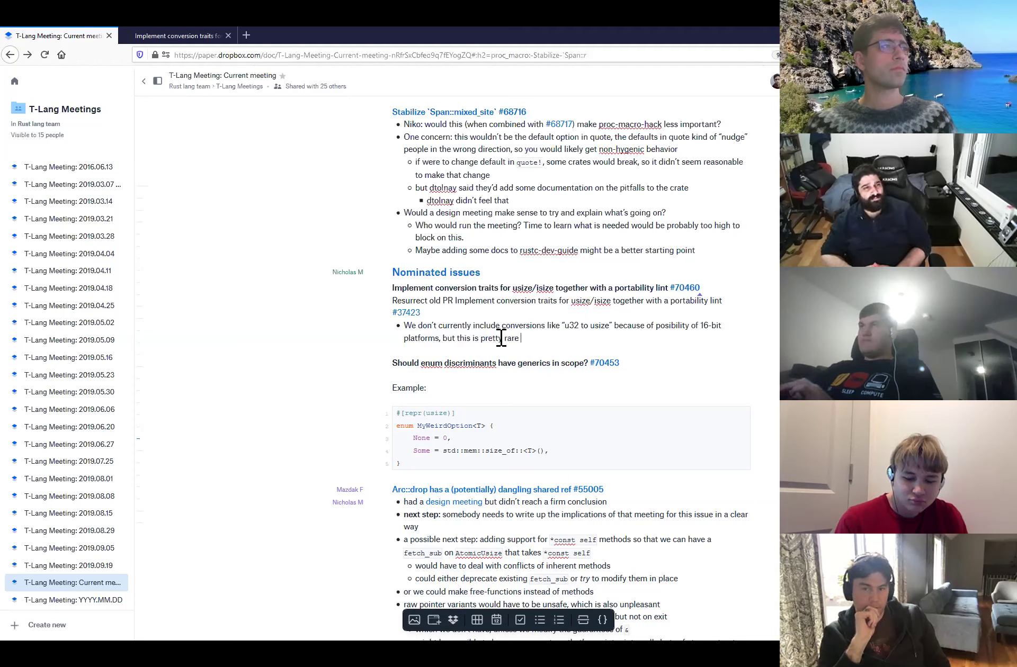
- Finish the bullet with "and arguably a corner case that we might want to permit by default (unless you opt in)" and start another bullet
{"action": "type", "text": " and arguably a corner ca"}
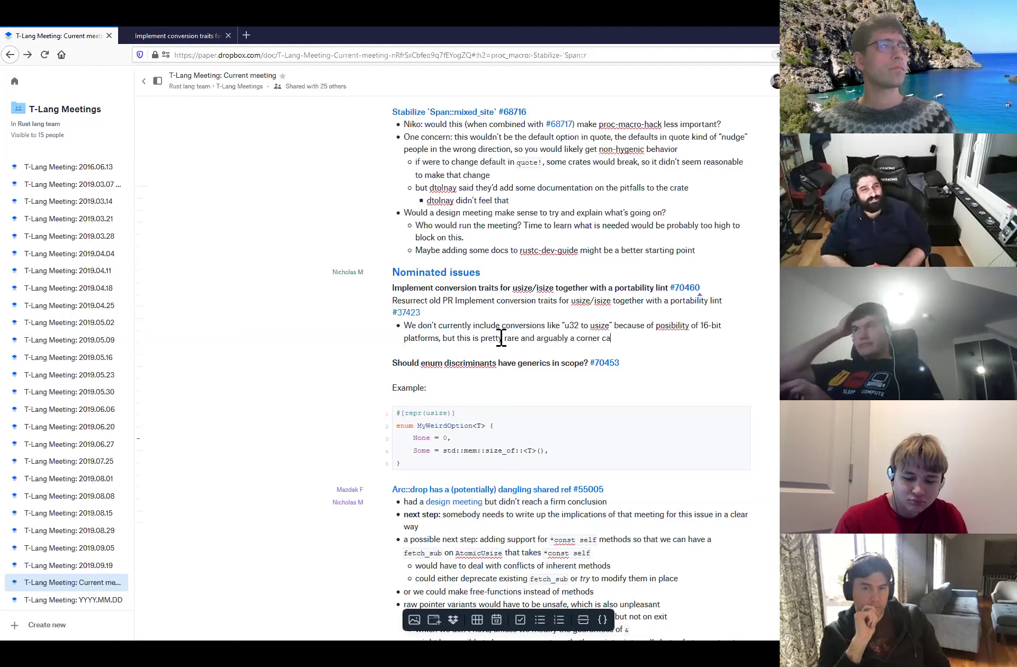
{"action": "type", "text": "se that we might want to permit by default"}
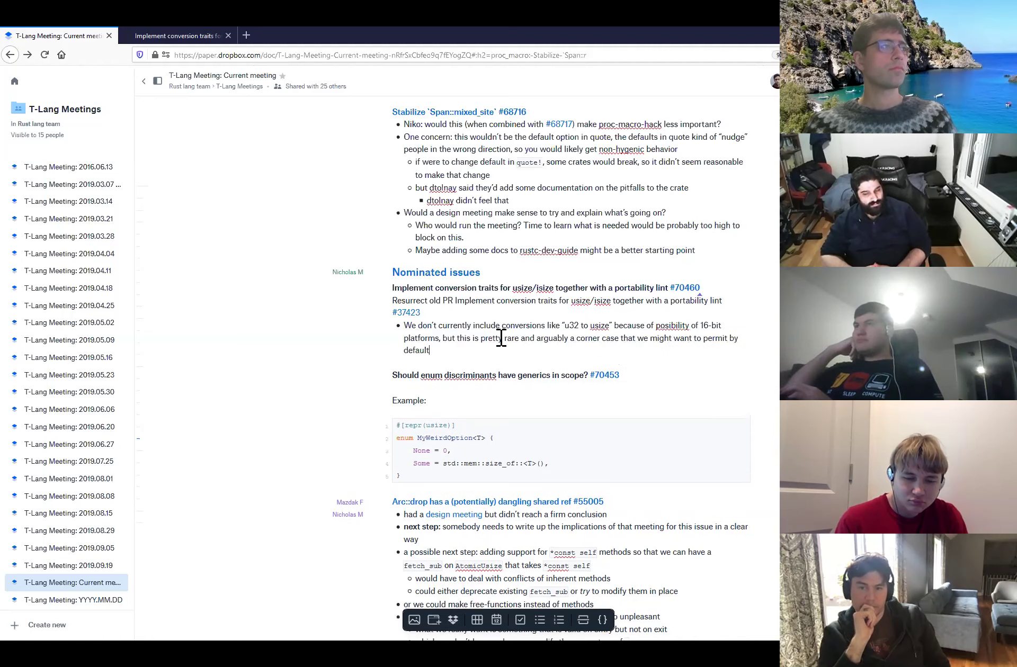
{"action": "type", "text": " (unles s you"}
{"action": "key", "text": "Left"}
{"action": "key", "text": "Left"}
{"action": "key", "text": "Left"}
{"action": "type", "text": "s"}
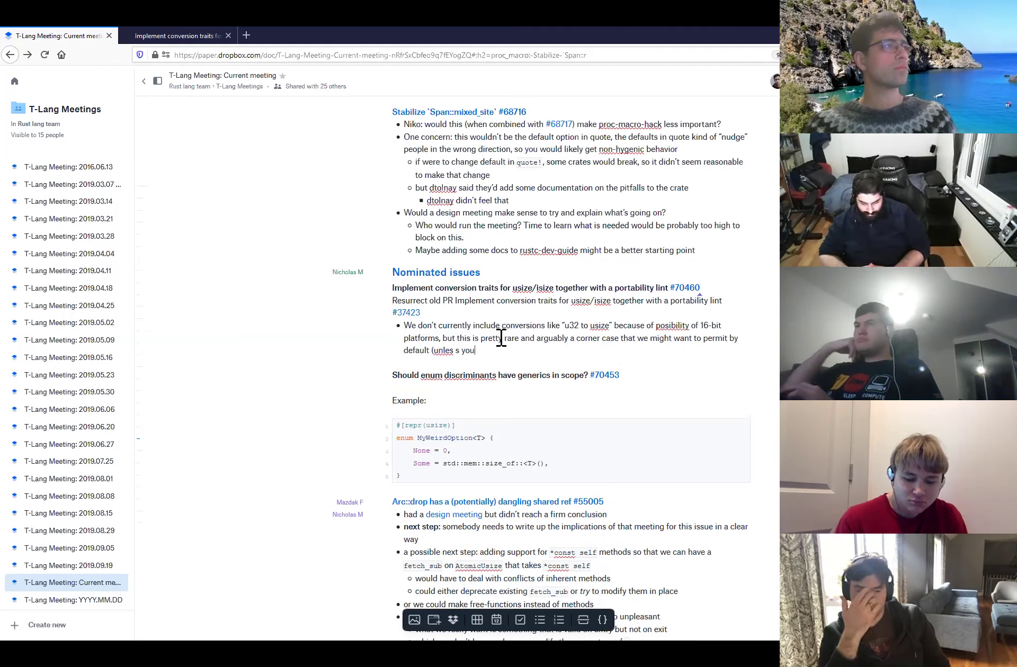
{"action": "key", "text": "End"}
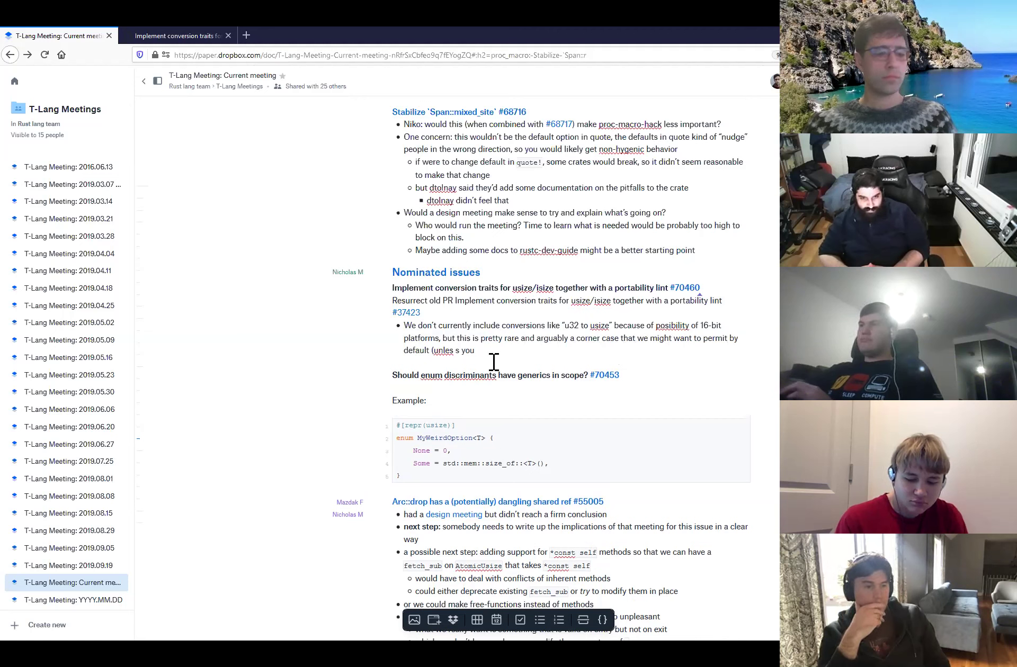
{"action": "key", "text": "BackSpace"}
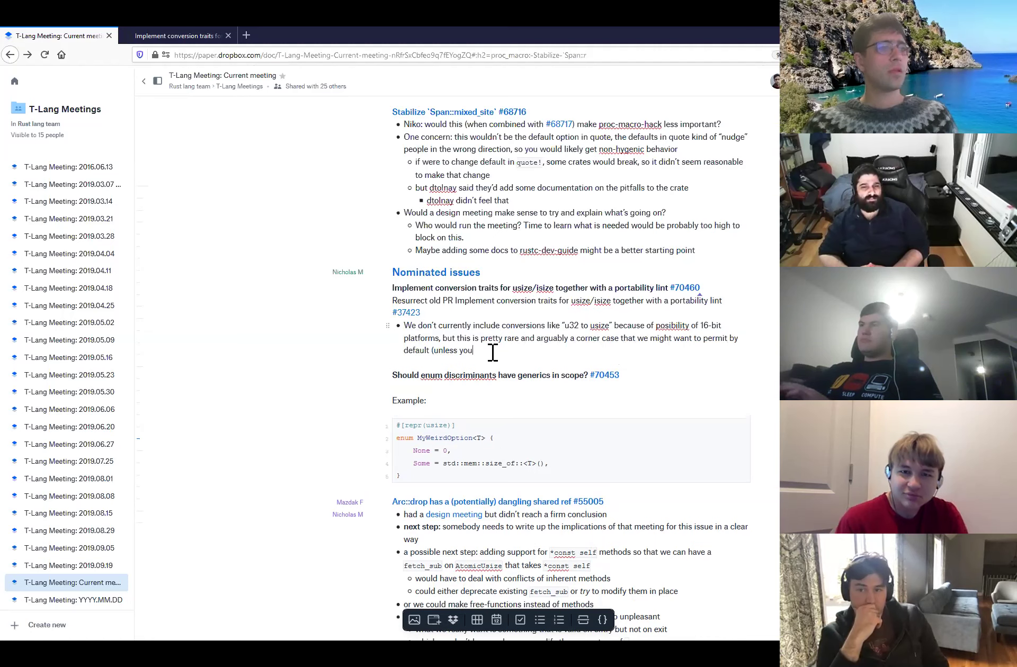
{"action": "type", "text": "opt in)"}
{"action": "key", "text": "Return"}
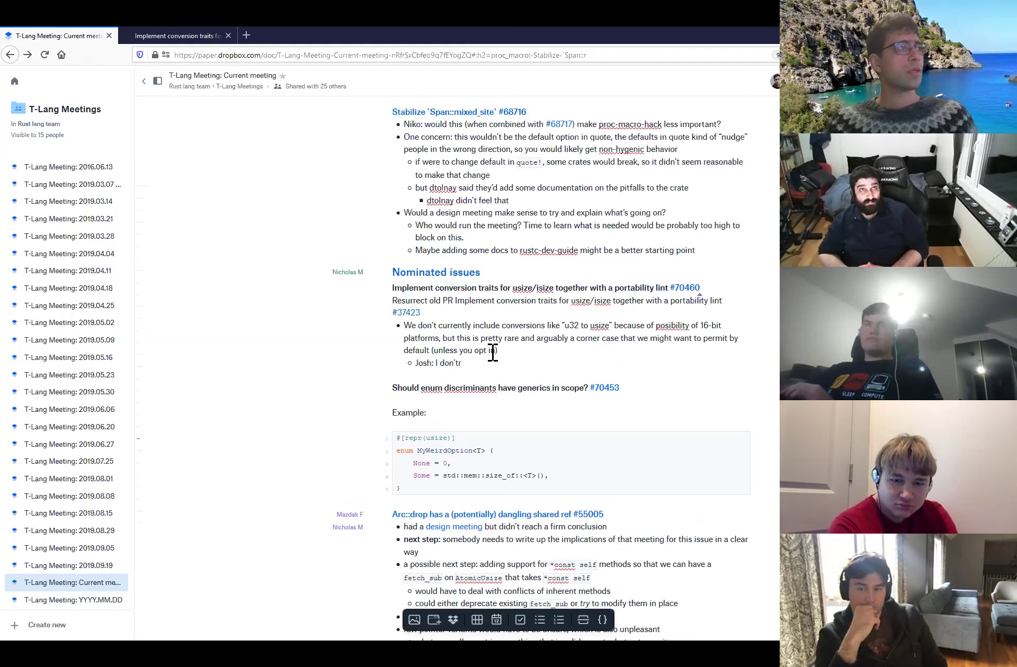
{"action": "type", "text": "know"}
{"action": "key", "text": "Down"}
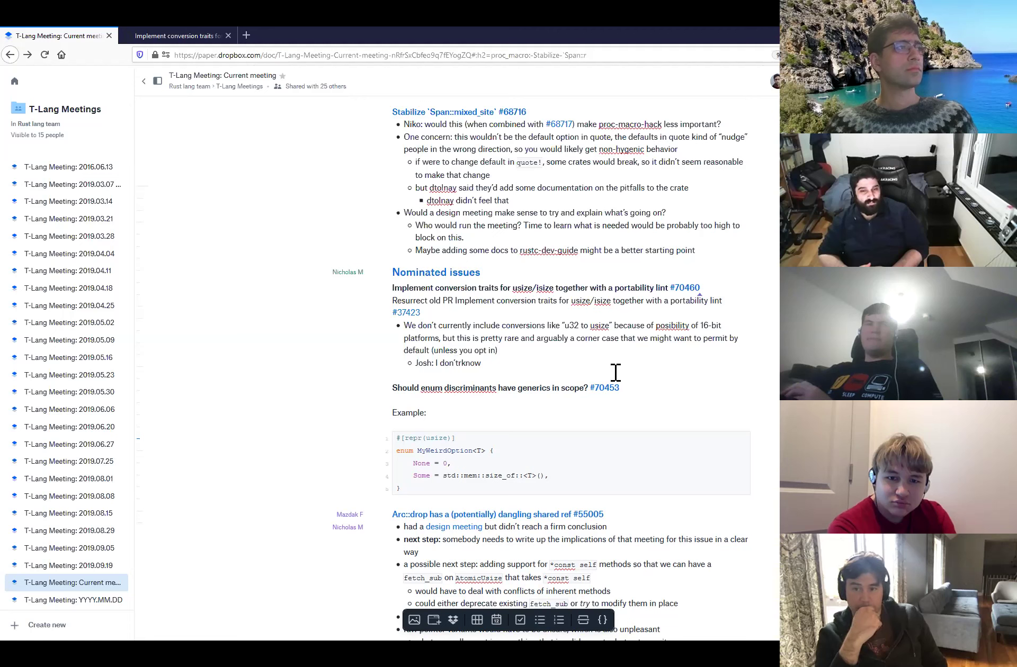
{"action": "key", "text": "Delete"}
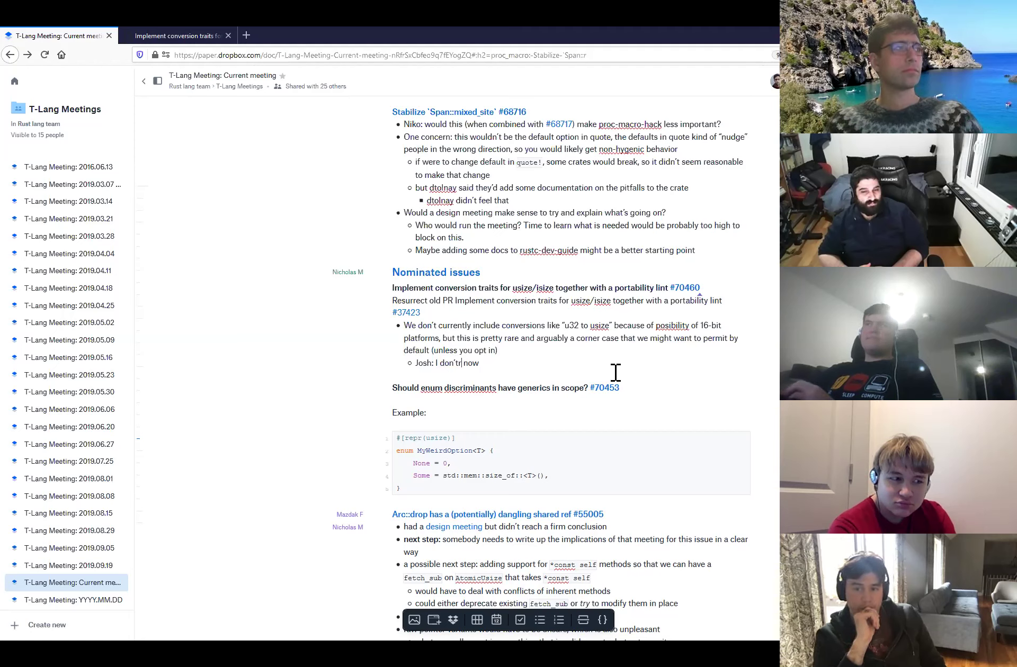
{"action": "type", "text": "k"}
{"action": "key", "text": "Left"}
{"action": "key", "text": "Left"}
{"action": "key", "text": "BackSpace"}
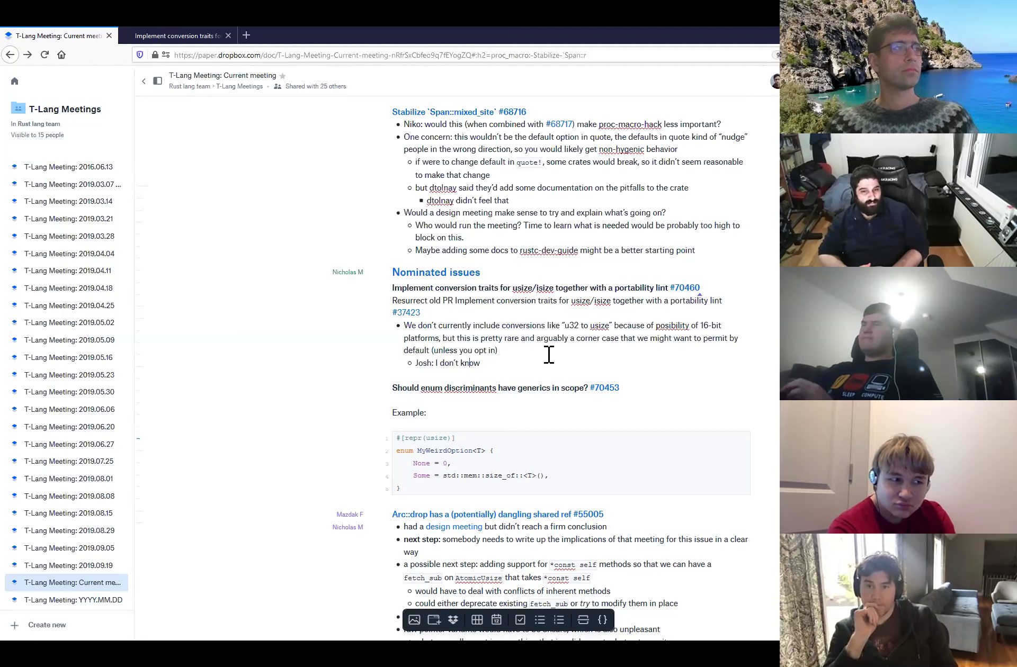
{"action": "triple_click", "coordinate": [500, 364]}
{"action": "key", "text": "BackSpace"}
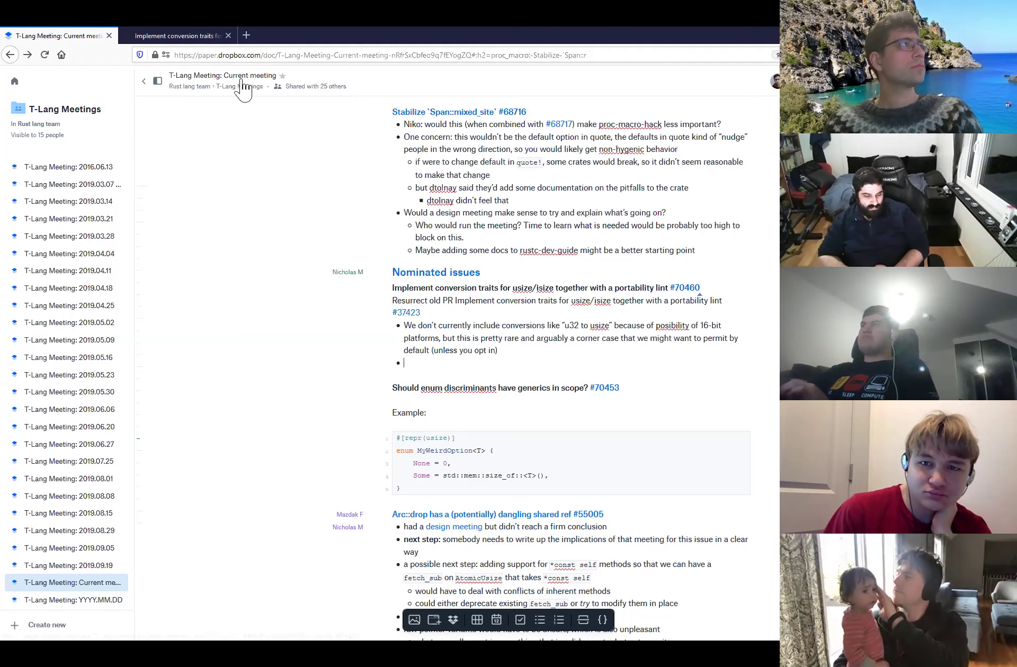
- Open the portability lint RFC linked in issue #70460 and read its summary, background and problems with the status quo
{"action": "left_click", "coordinate": [200, 41]}
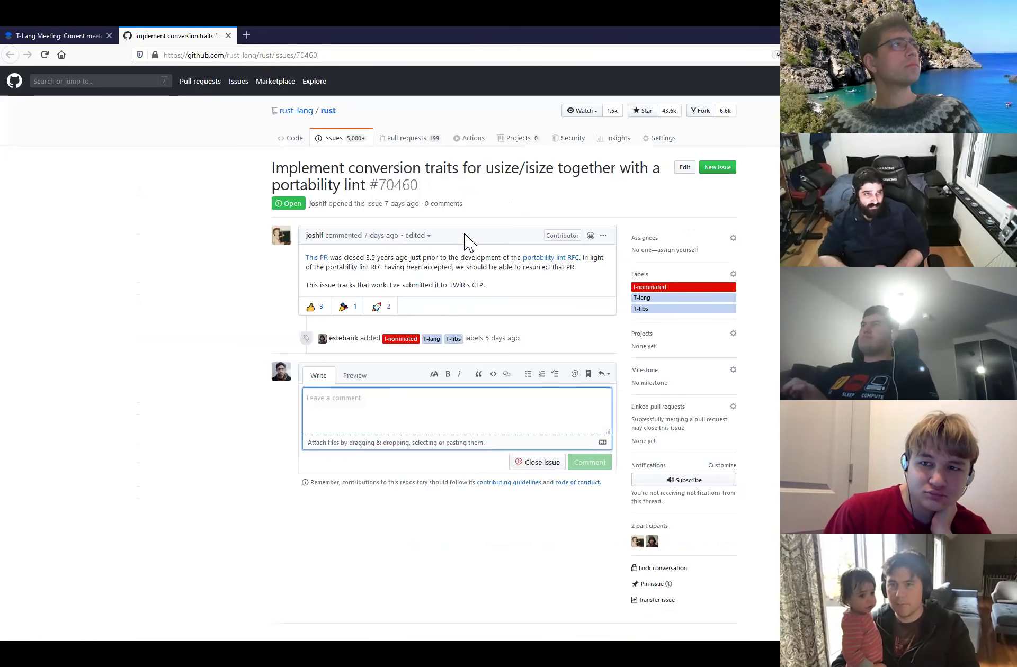
{"action": "middle_click", "coordinate": [534, 259]}
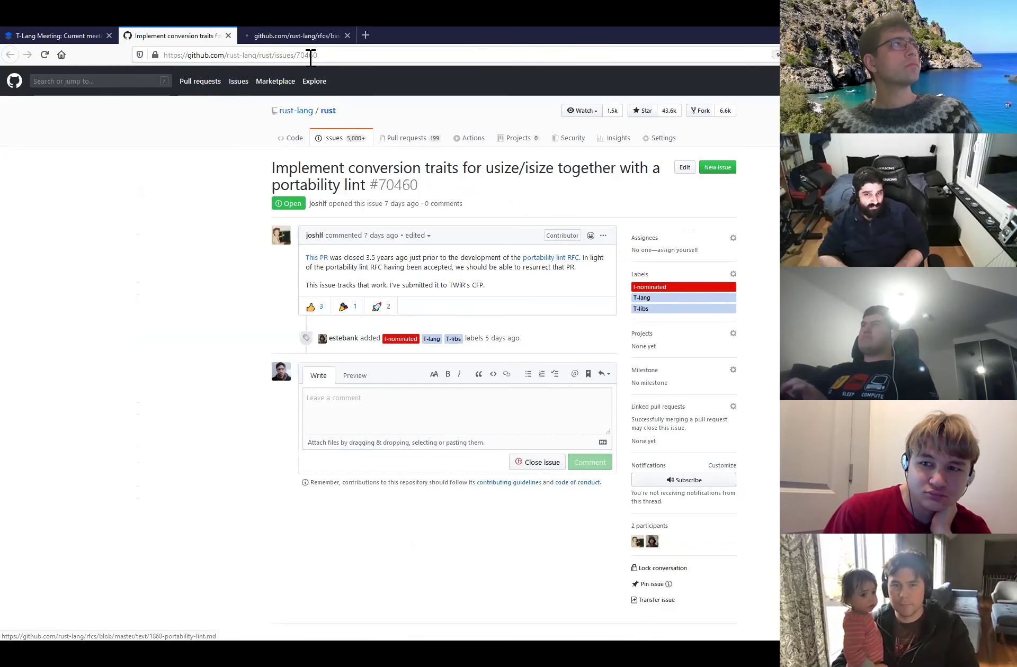
{"action": "left_click", "coordinate": [295, 38]}
{"action": "scroll", "coordinate": [237, 317], "scroll_direction": "down", "scroll_amount": 5}
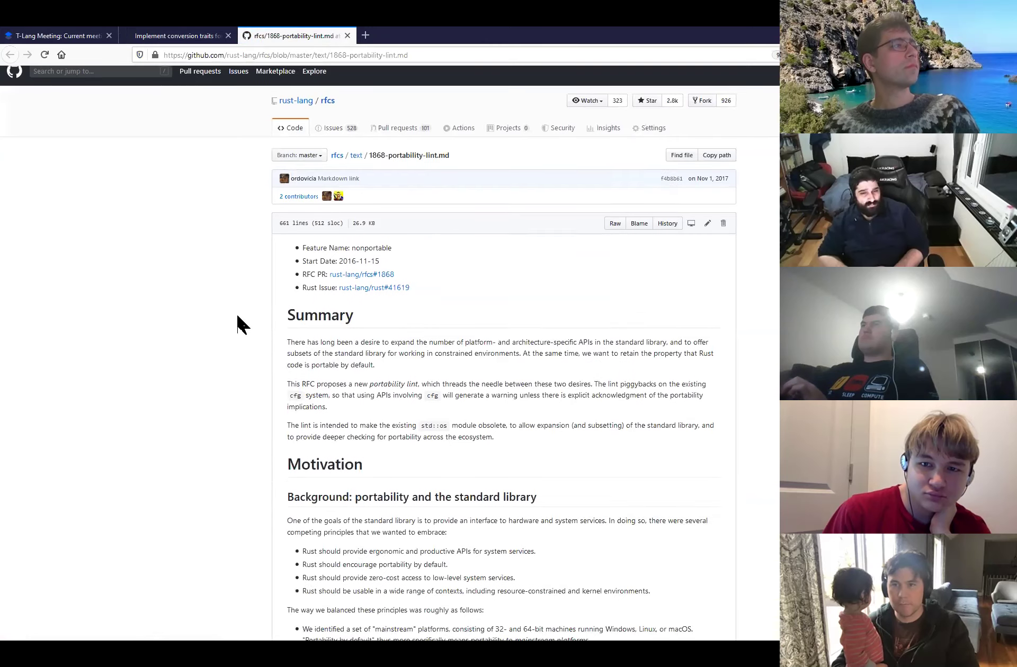
{"action": "scroll", "coordinate": [238, 316], "scroll_direction": "down", "scroll_amount": 8}
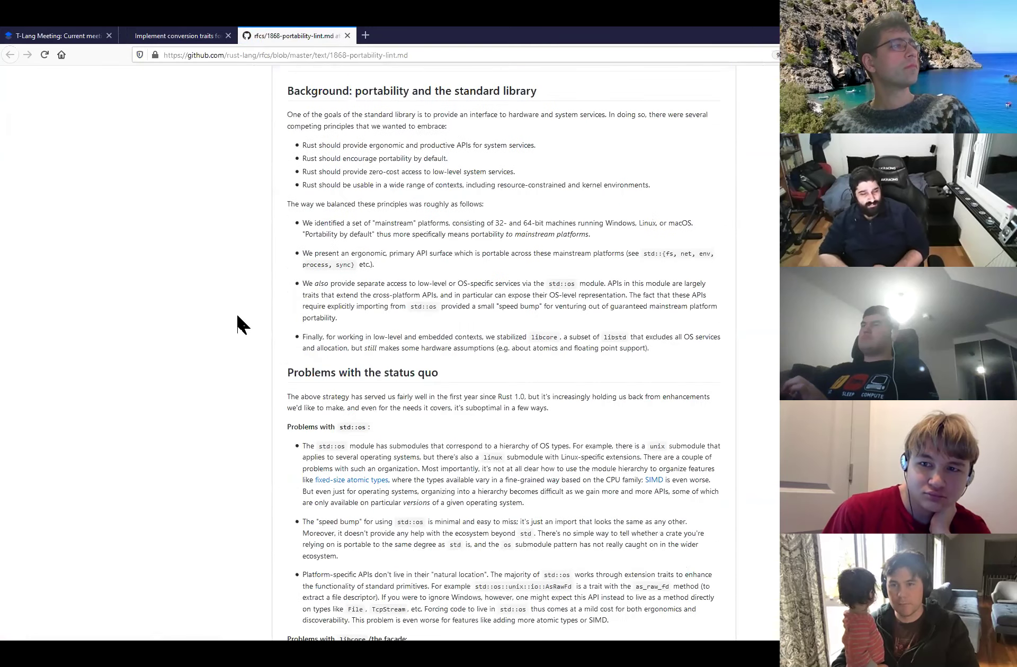
{"action": "scroll", "coordinate": [237, 324], "scroll_direction": "down", "scroll_amount": 2}
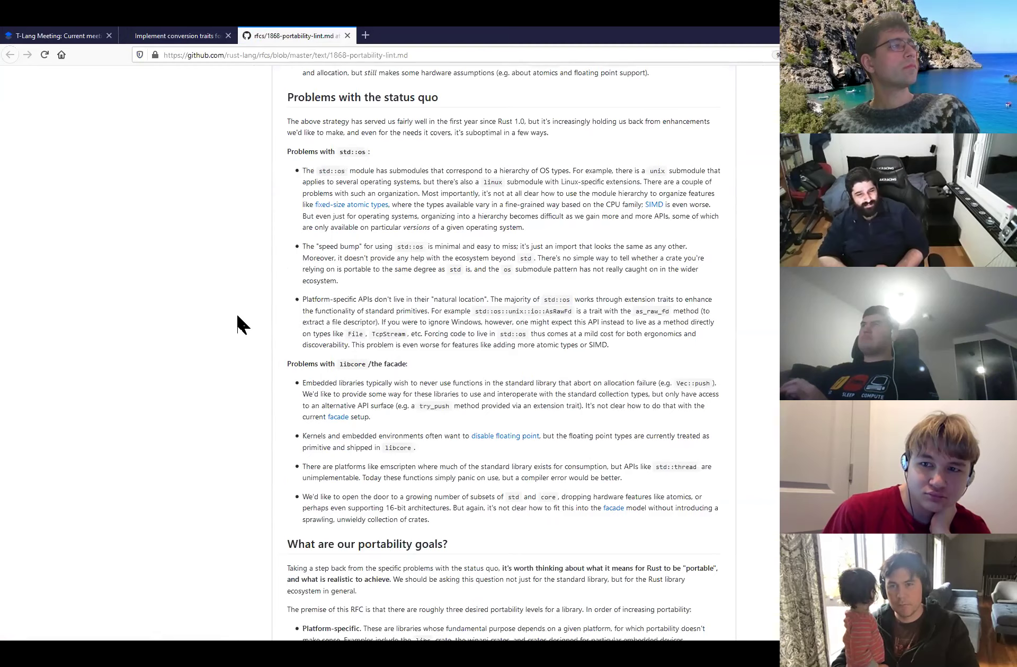
- Read the RFC's portability goals, including the mainstream portability level, and return to issue #70460
{"action": "scroll", "coordinate": [237, 317], "scroll_direction": "down", "scroll_amount": 5}
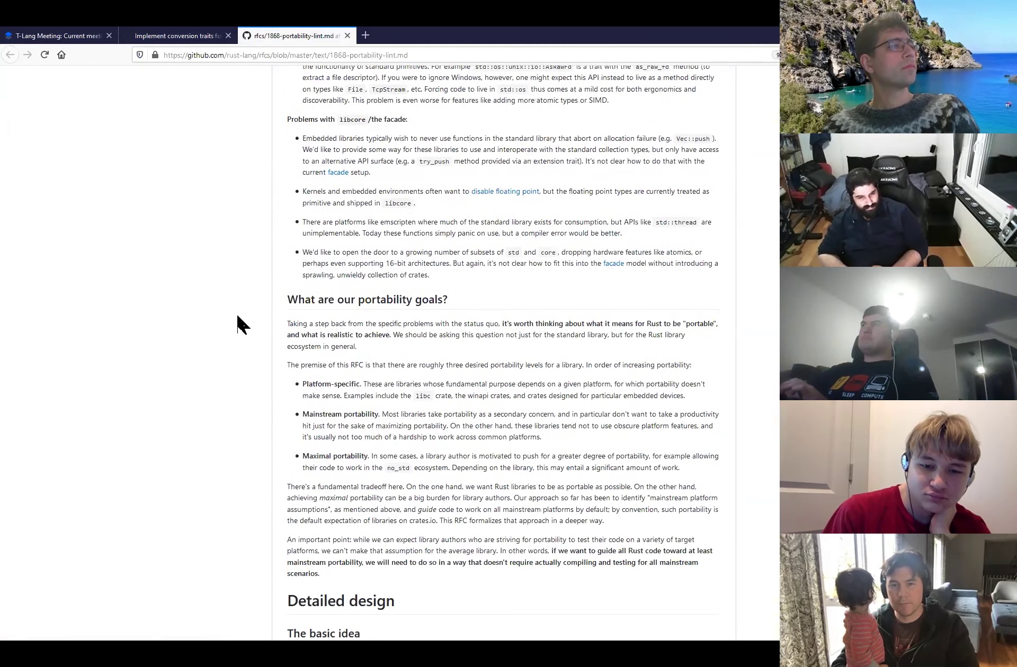
{"action": "triple_click", "coordinate": [348, 420]}
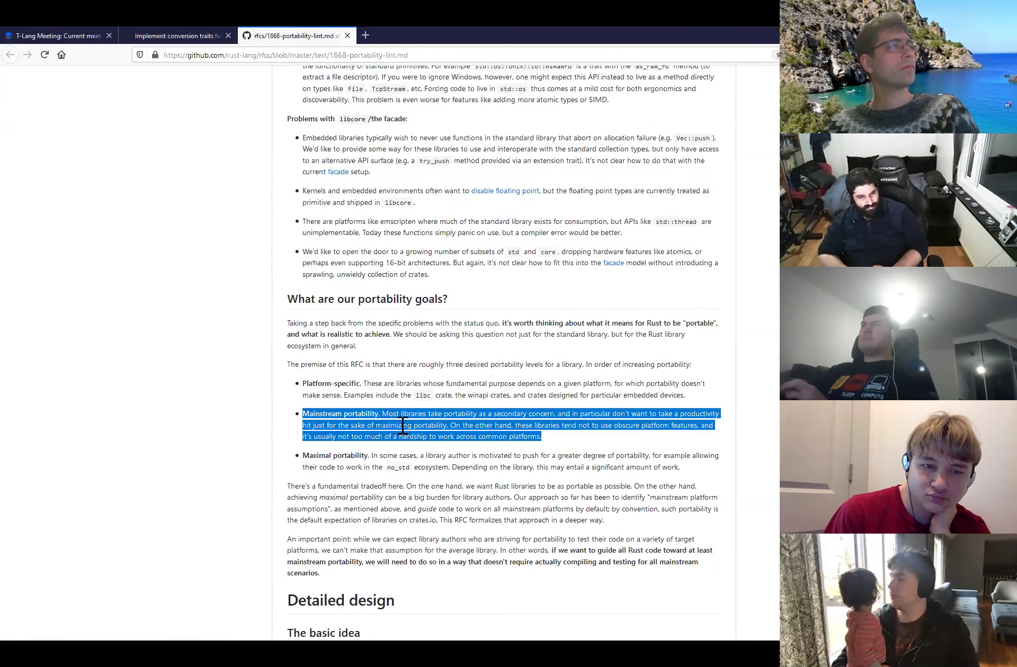
{"action": "scroll", "coordinate": [249, 447], "scroll_direction": "down", "scroll_amount": 1}
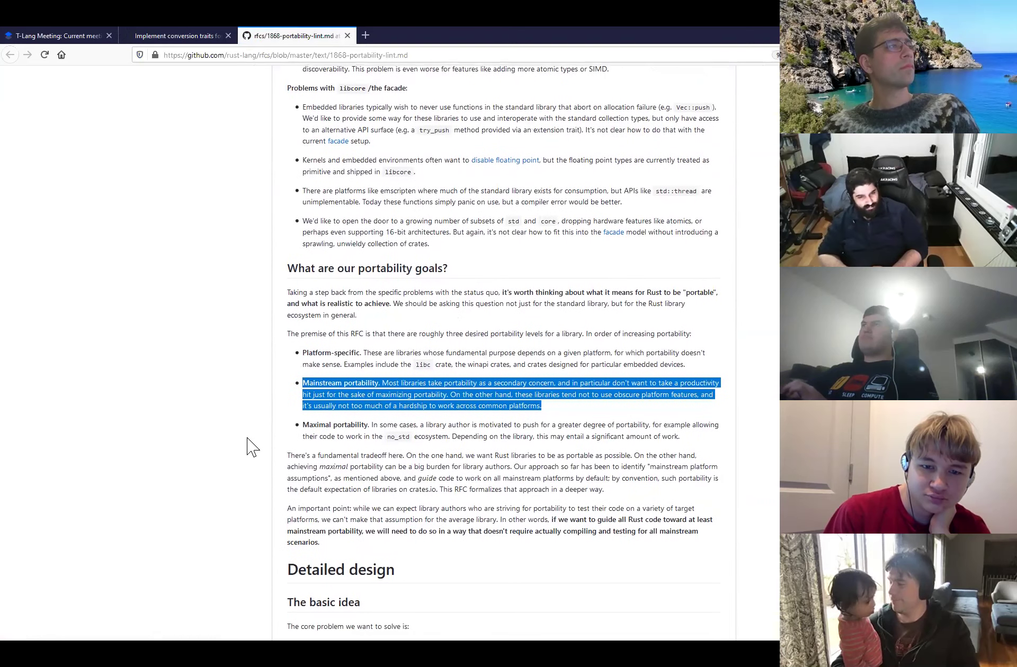
{"action": "left_click", "coordinate": [355, 494]}
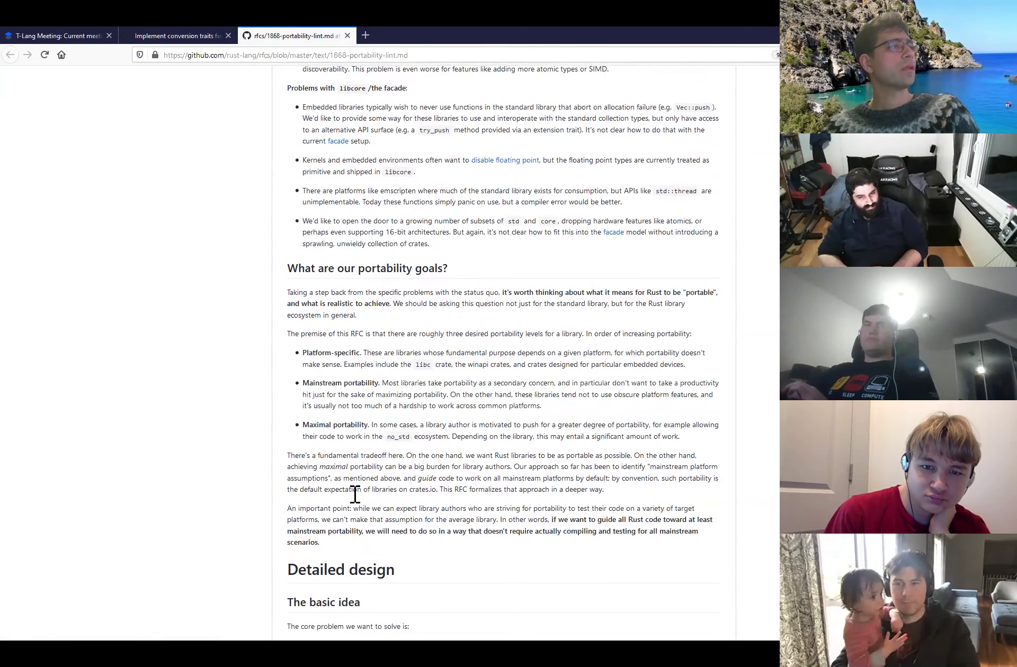
{"action": "scroll", "coordinate": [355, 494], "scroll_direction": "down", "scroll_amount": 2}
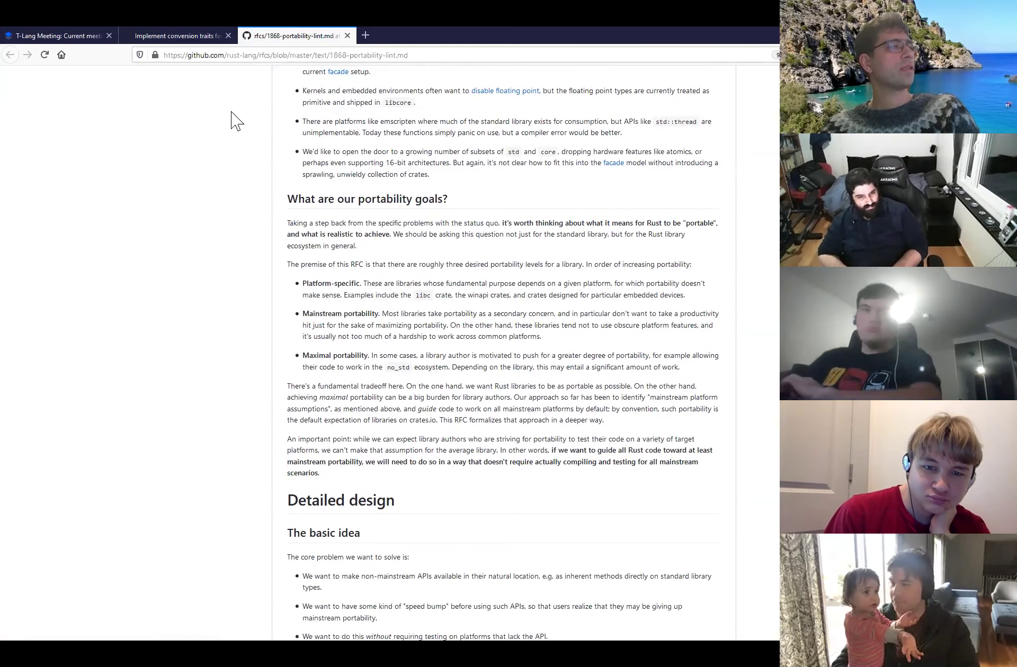
{"action": "scroll", "coordinate": [237, 193], "scroll_direction": "up", "scroll_amount": 1}
{"action": "scroll", "coordinate": [233, 180], "scroll_direction": "up", "scroll_amount": 1}
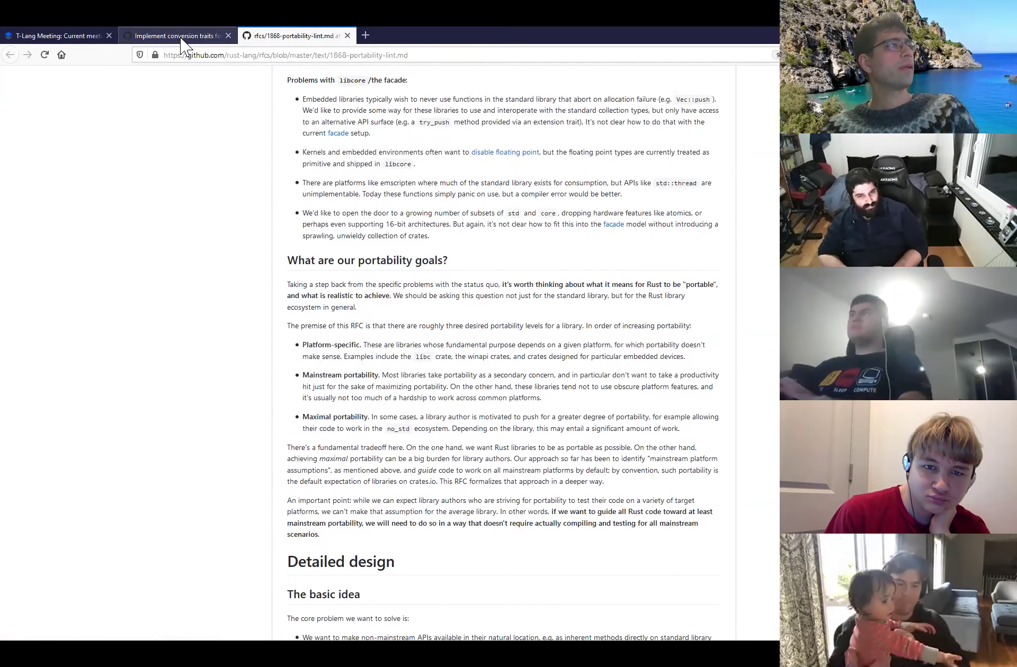
{"action": "left_click", "coordinate": [175, 38]}
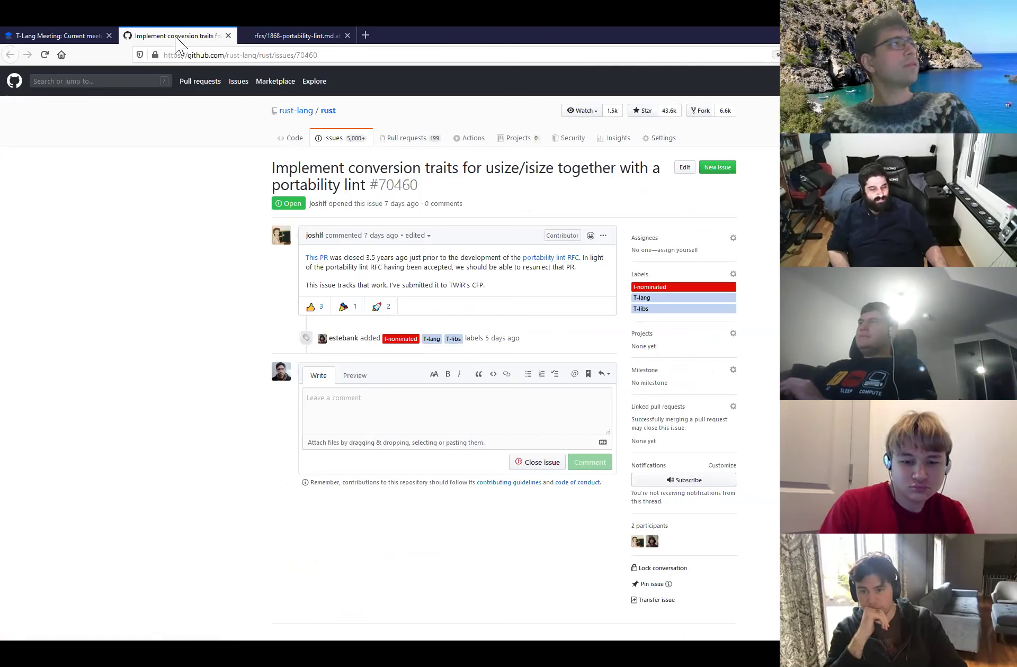
- Return to the current T-Lang meeting notes and place the cursor in the empty bullet under issue #70460
{"action": "left_click", "coordinate": [92, 38]}
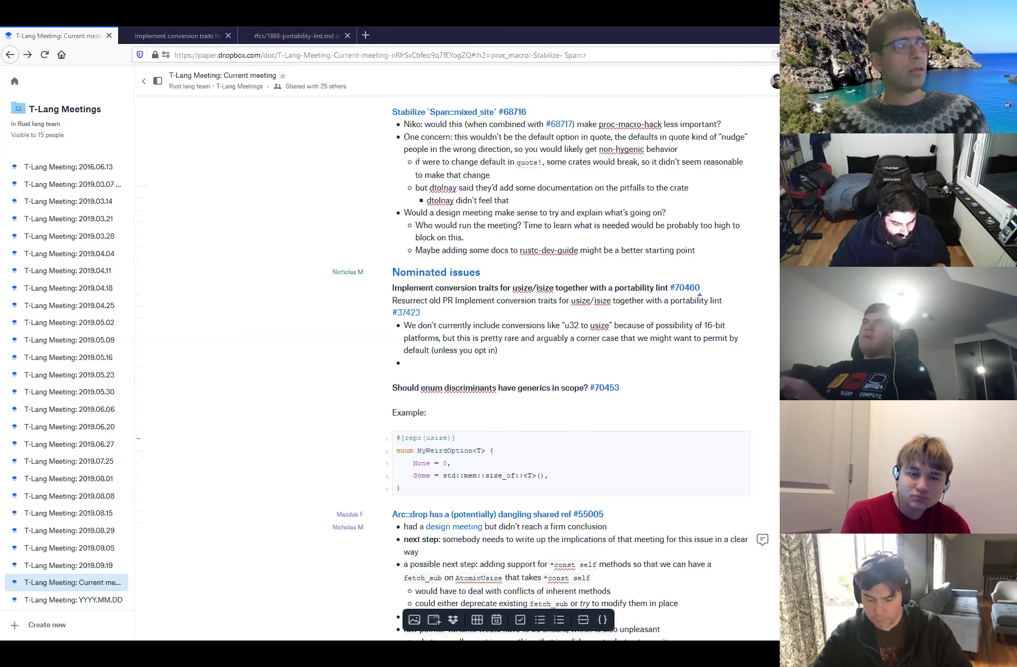
{"action": "left_click", "coordinate": [544, 360]}
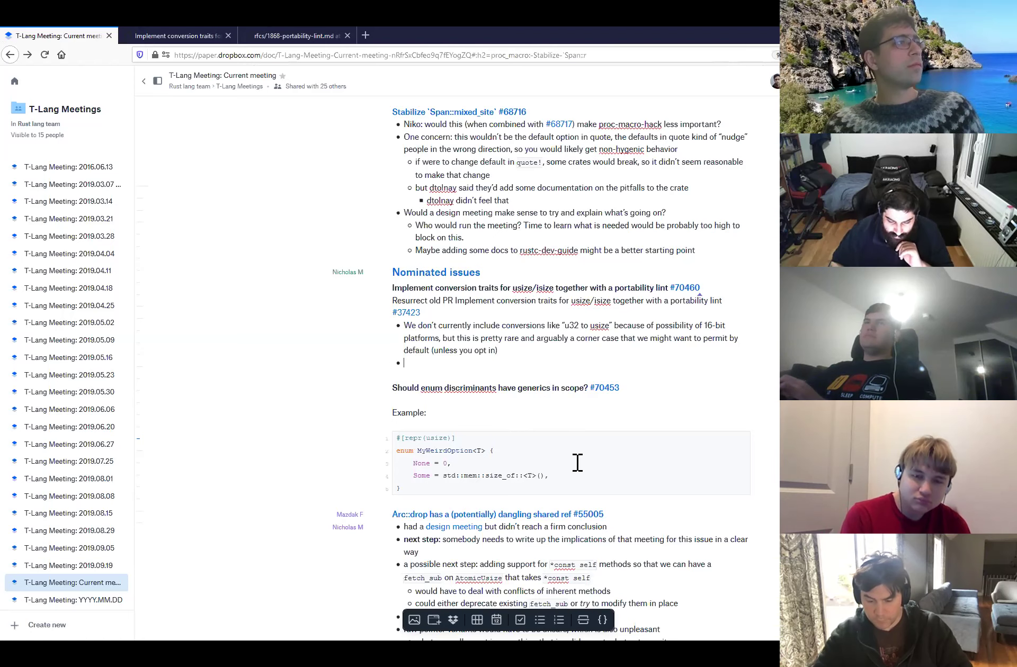
{"action": "scroll", "coordinate": [577, 462], "scroll_direction": "down", "scroll_amount": 3}
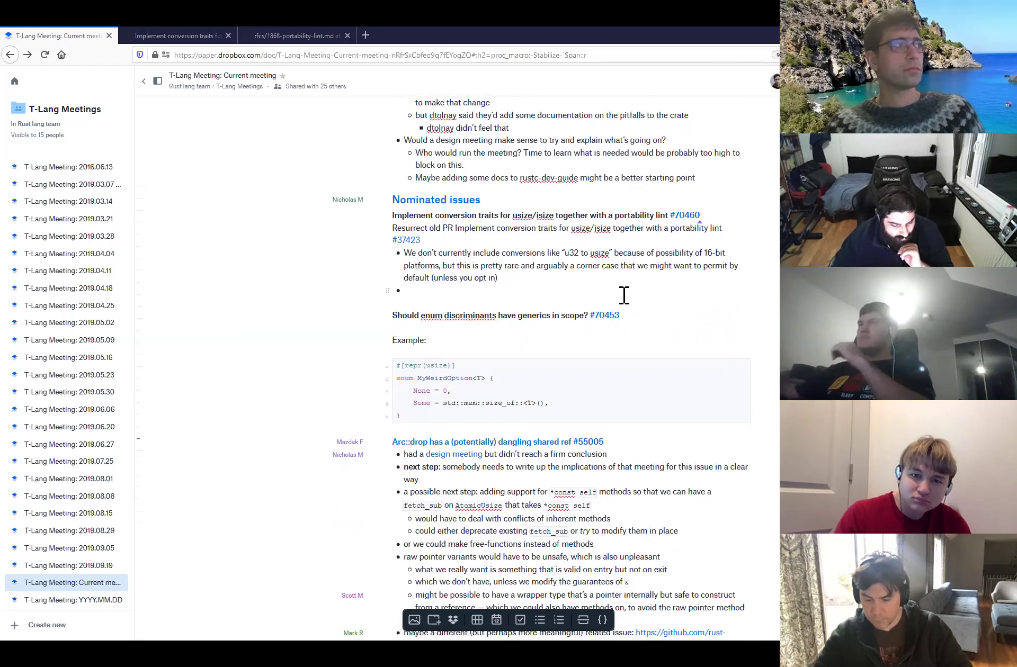
{"action": "type", "text": "f"}
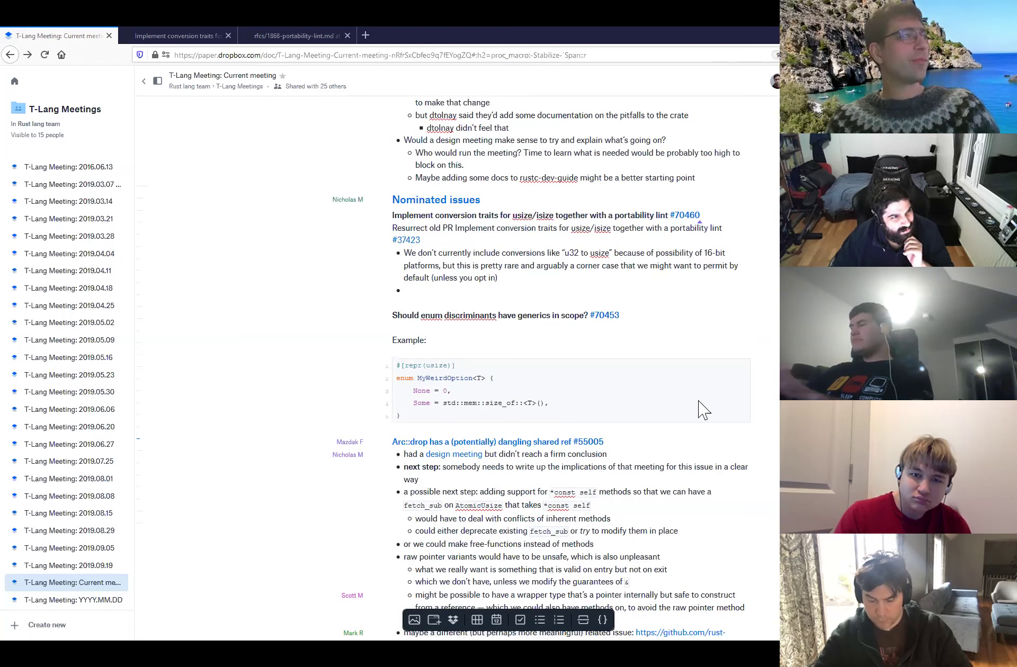
{"action": "type", "text": "f"}
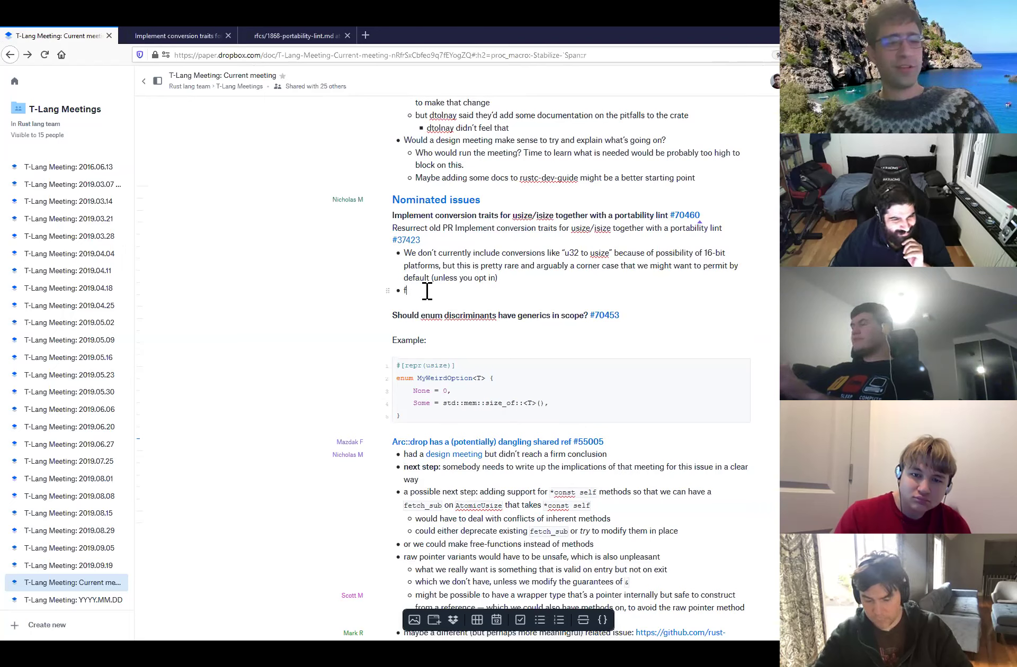
{"action": "key", "text": "BackSpace"}
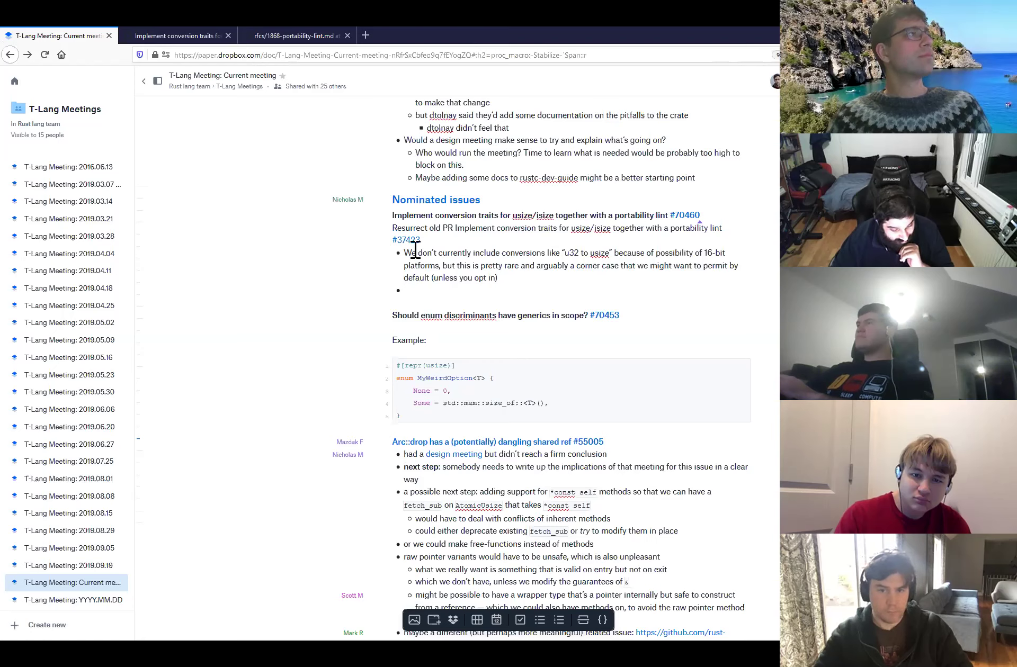
- Remove the empty last bullet and its leftover line from the notes on issue #70460
{"action": "left_click", "coordinate": [447, 304]}
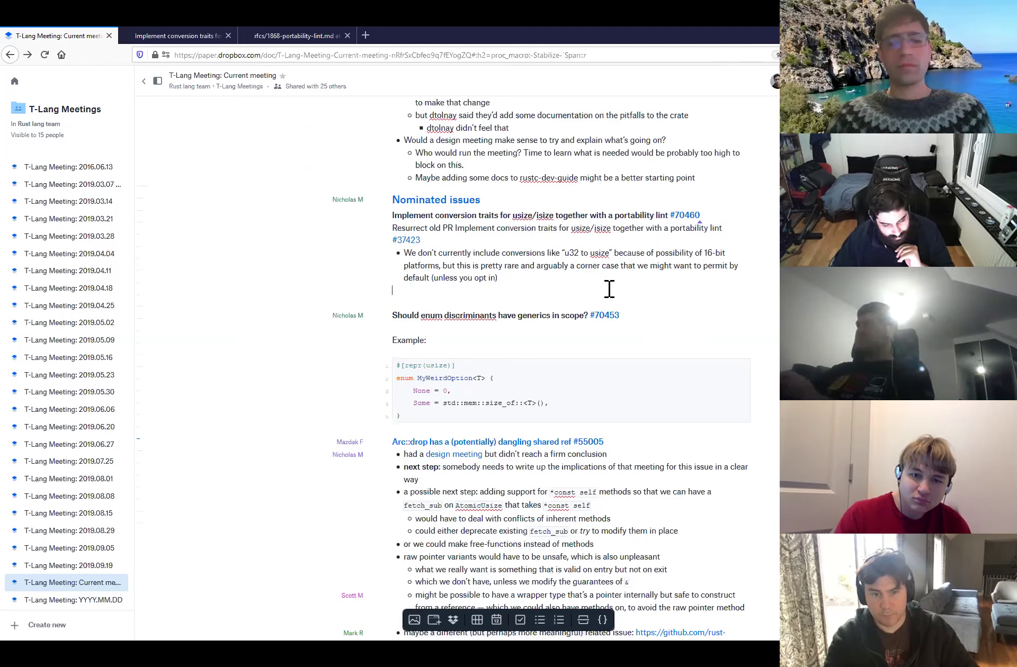
{"action": "key", "text": "BackSpace"}
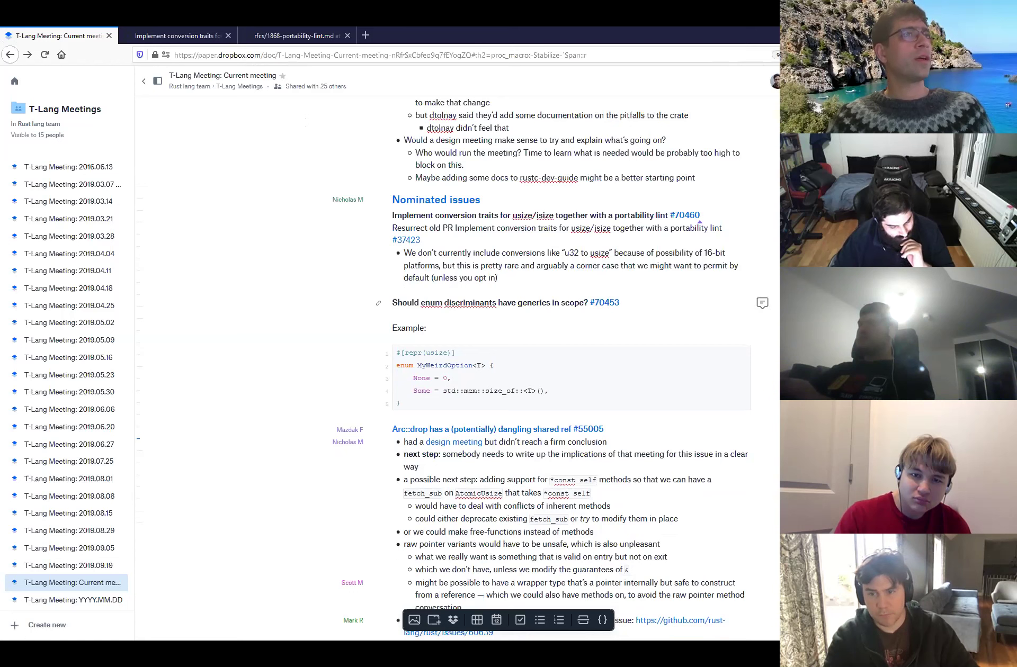